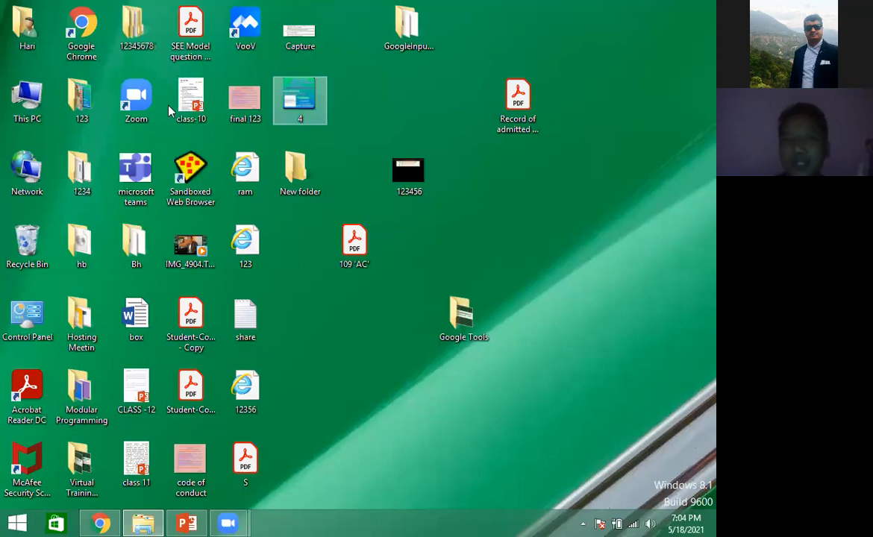
# - Open Google Chrome, go to gmail.com and maximize the browser window
pyautogui.doubleClick(78, 36)
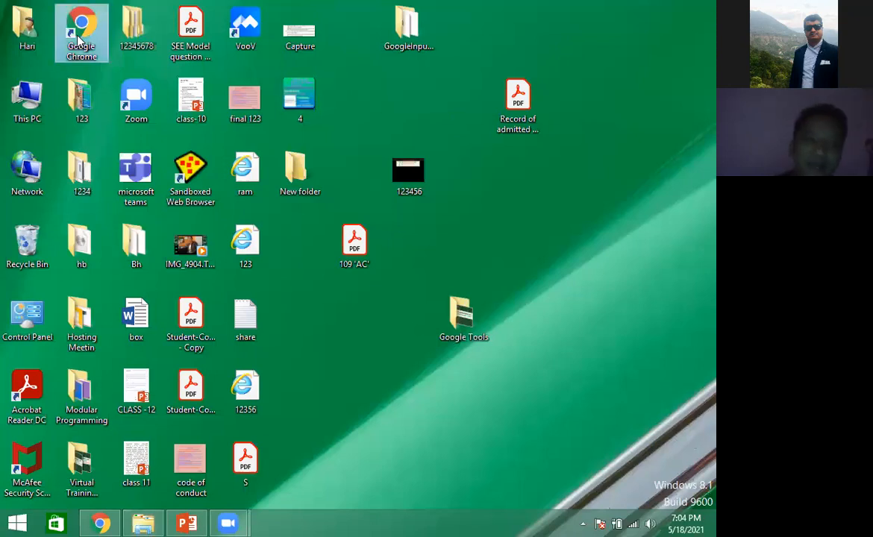
pyautogui.click(329, 48)
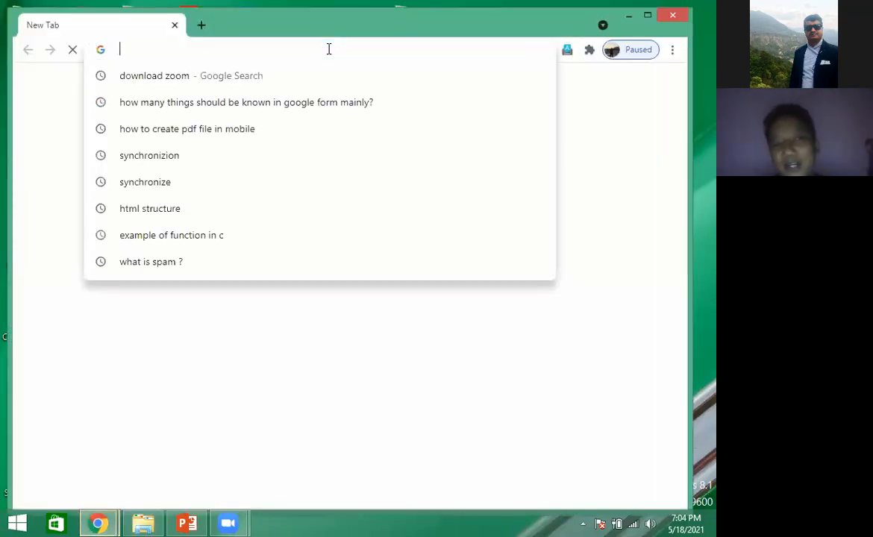
pyautogui.write('gmail.com')
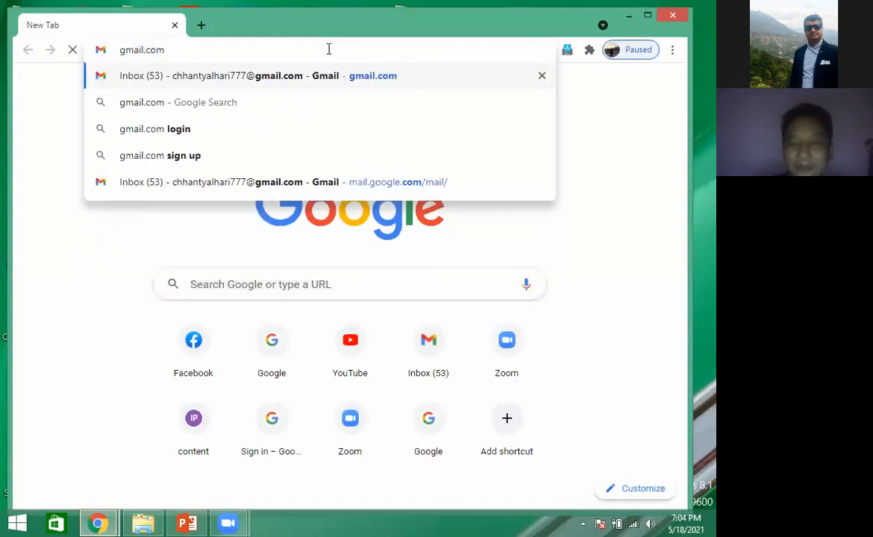
pyautogui.press('Return')
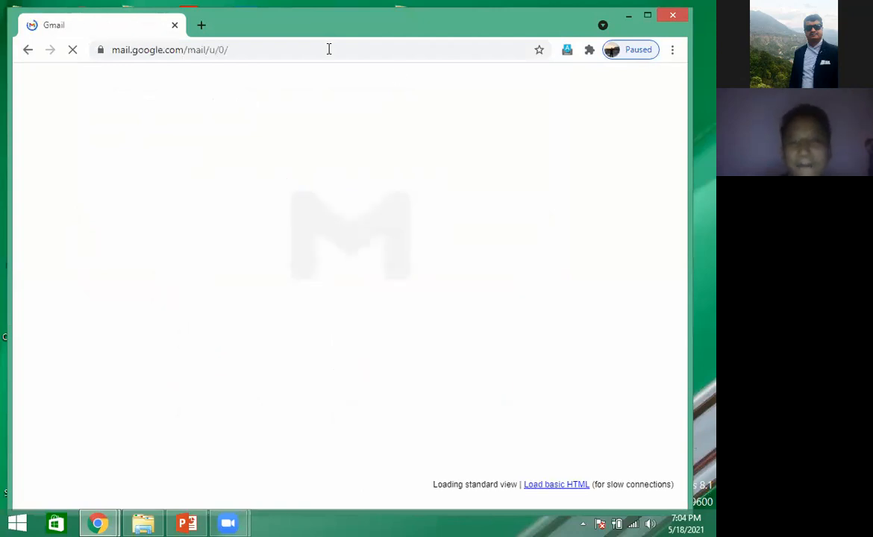
pyautogui.doubleClick(593, 15)
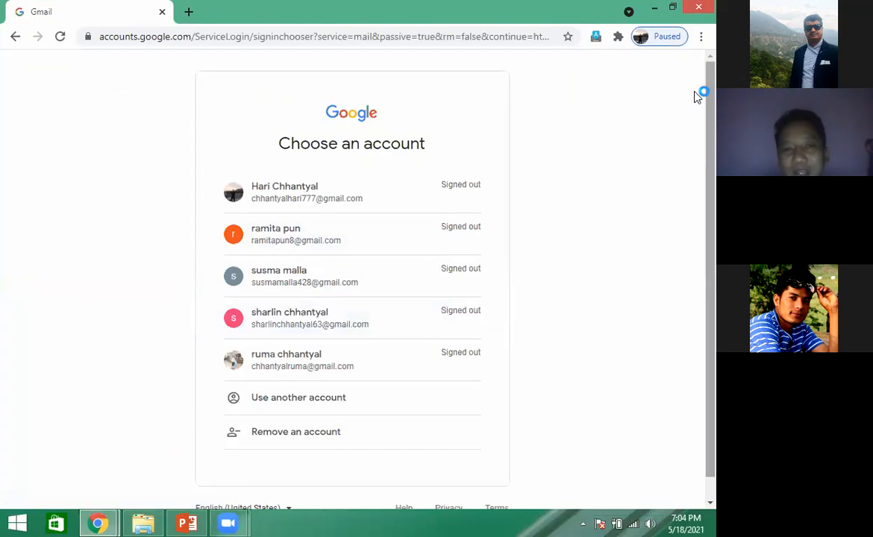
# - Sign in to Gmail with the first listed account by entering the account password
pyautogui.click(312, 200)
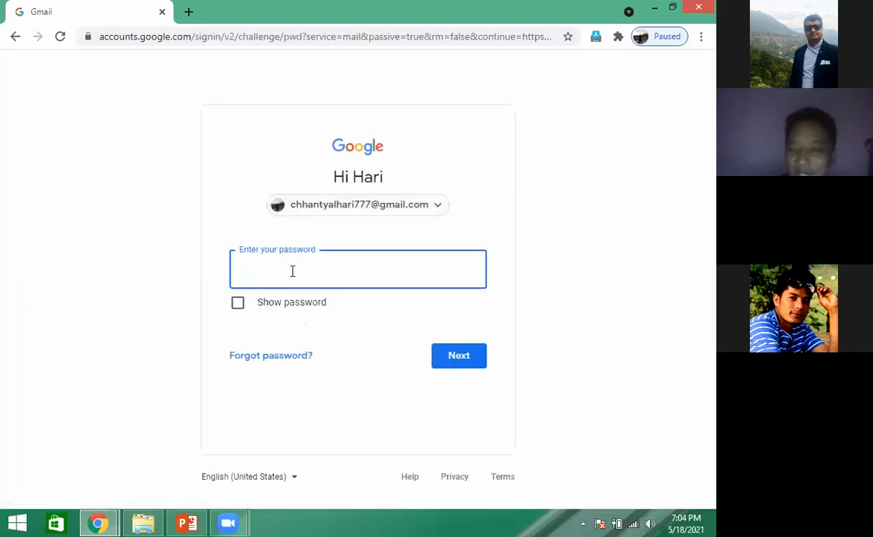
pyautogui.write('••••')
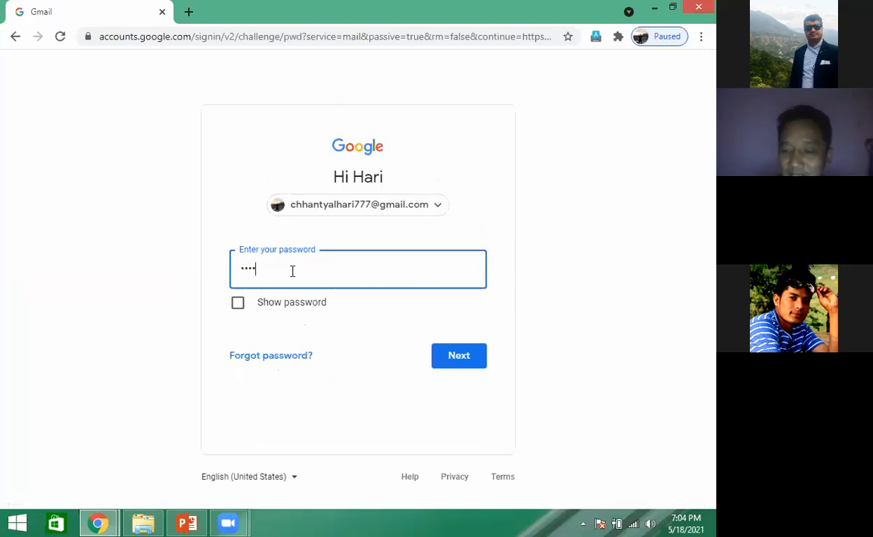
pyautogui.press('BackSpace')
pyautogui.press('BackSpace')
pyautogui.press('BackSpace')
pyautogui.press('BackSpace')
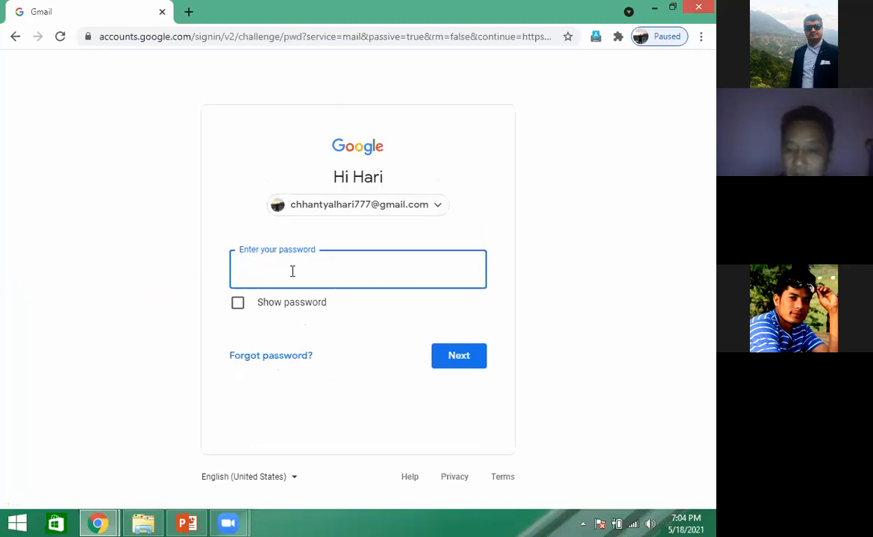
pyautogui.write('••••')
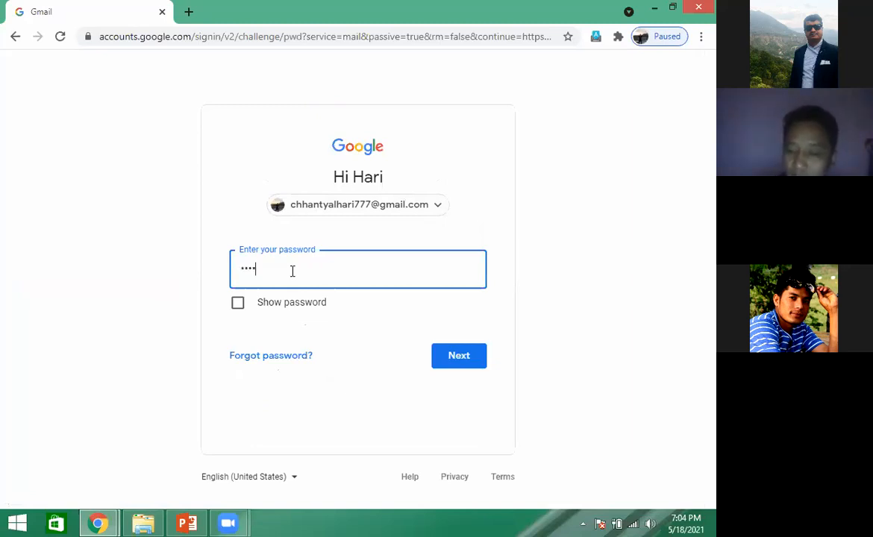
pyautogui.write('••••••••')
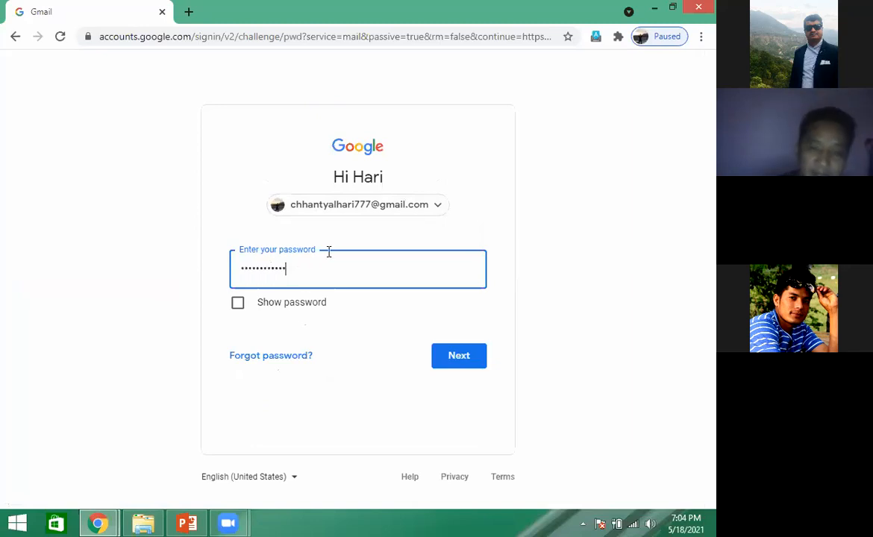
pyautogui.click(455, 361)
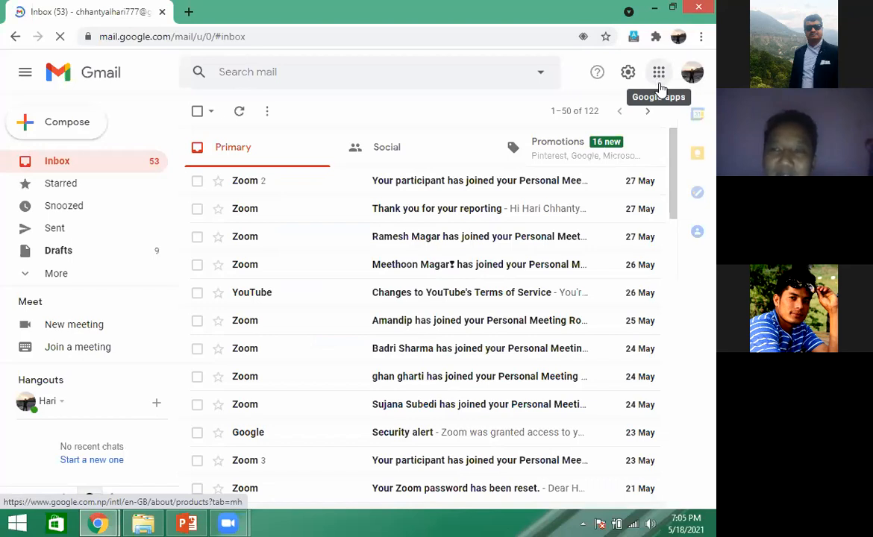
# - Close the Gmail browser window, reopen Google Chrome and go to google.com
pyautogui.click(698, 11)
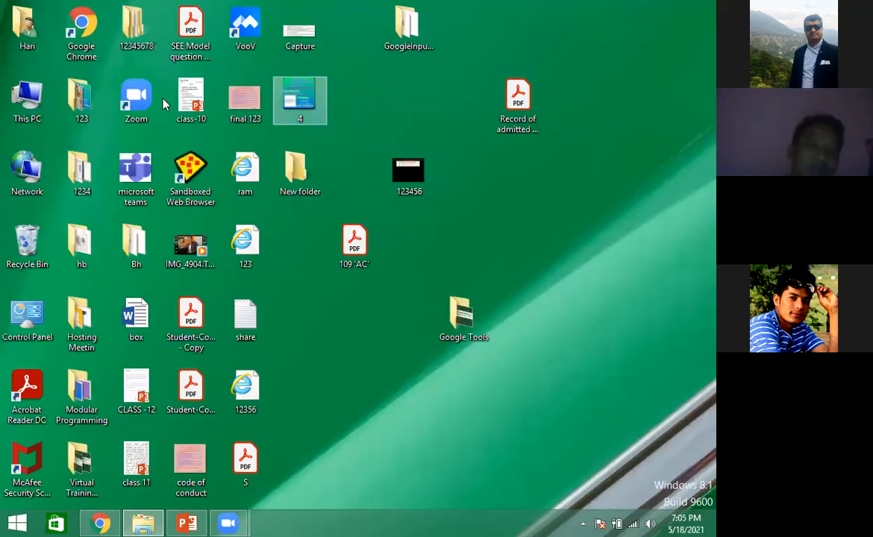
pyautogui.click(82, 31)
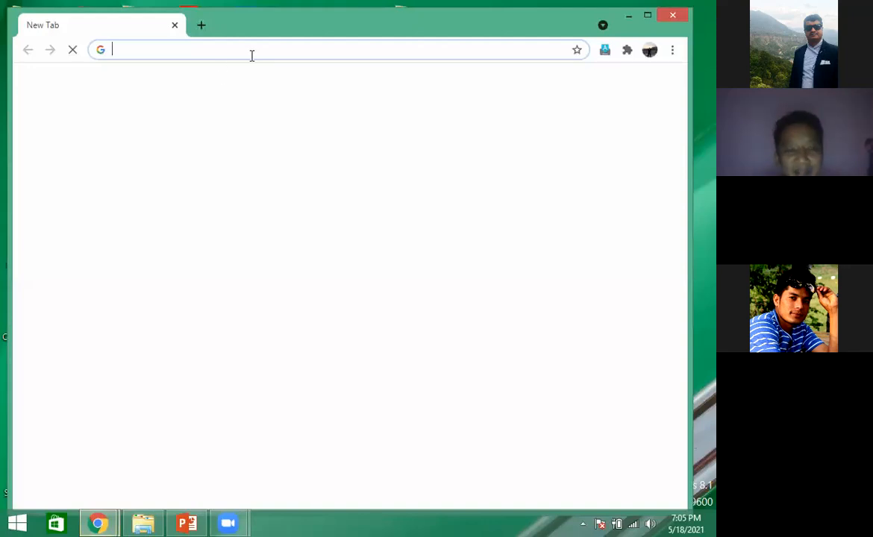
pyautogui.write('goog')
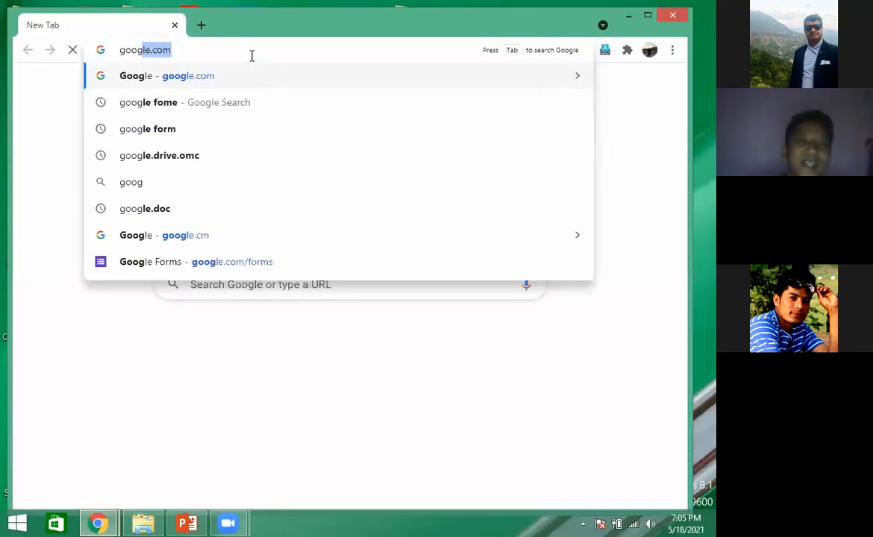
pyautogui.write('le.com')
pyautogui.press('Return')
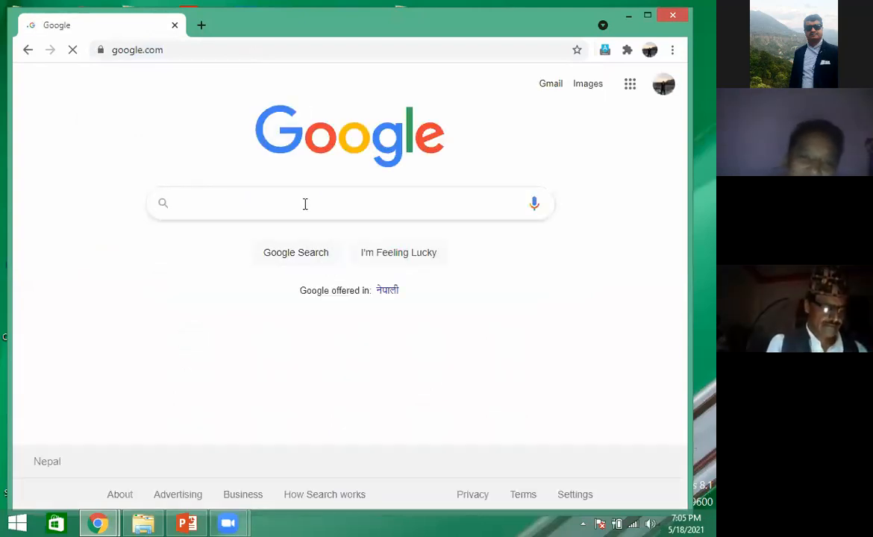
# - Search Google for "google form" and open the result "Google Forms: Free Online Surveys for Personal Use"
pyautogui.click(305, 204)
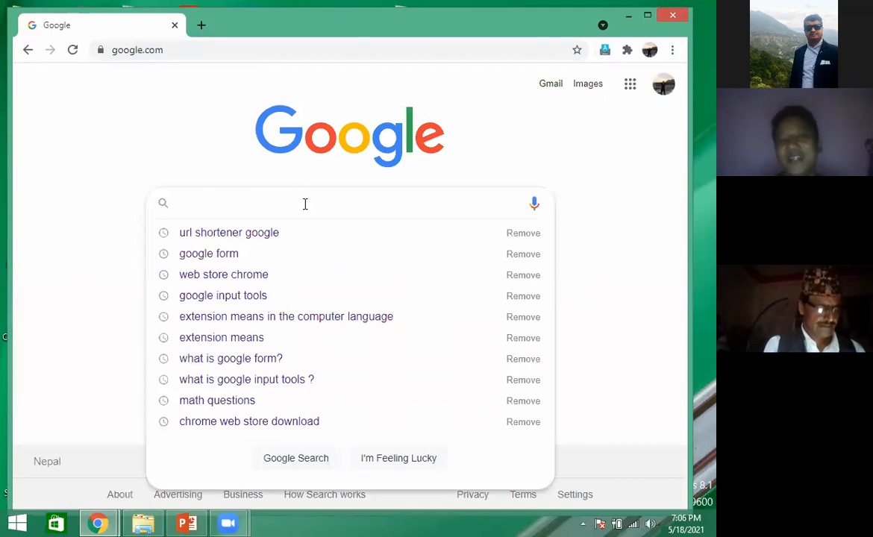
pyautogui.write('goog')
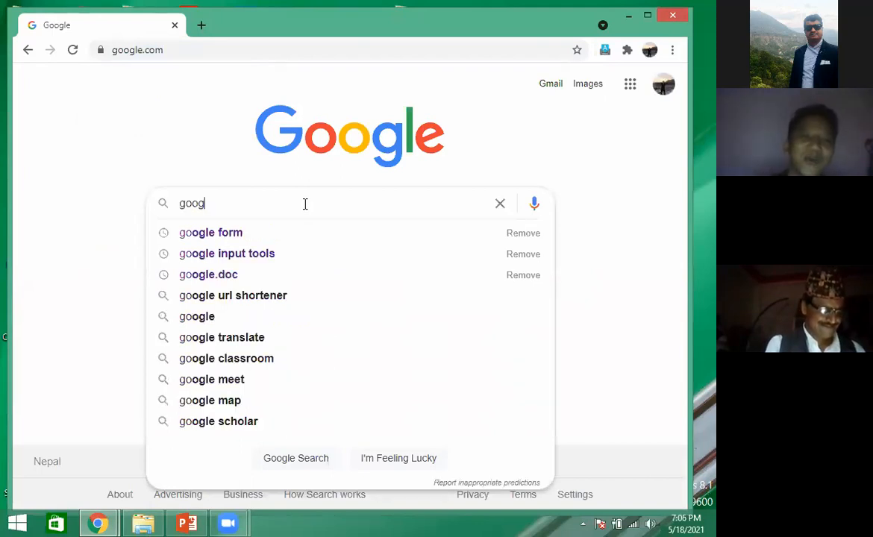
pyautogui.write('le form')
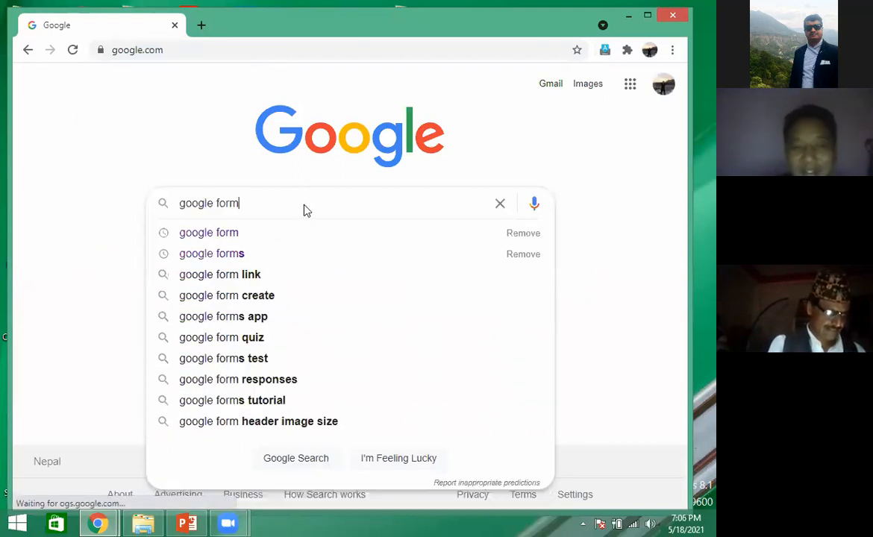
pyautogui.press('Return')
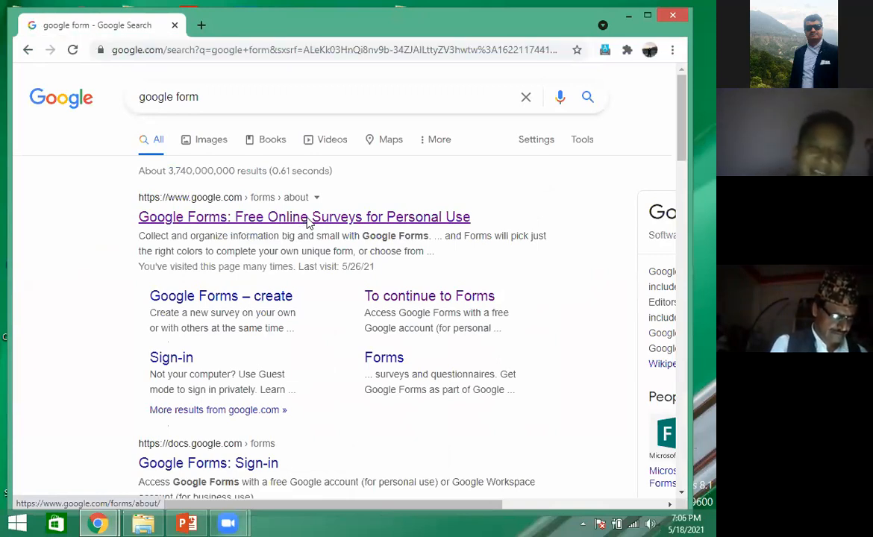
pyautogui.click(310, 223)
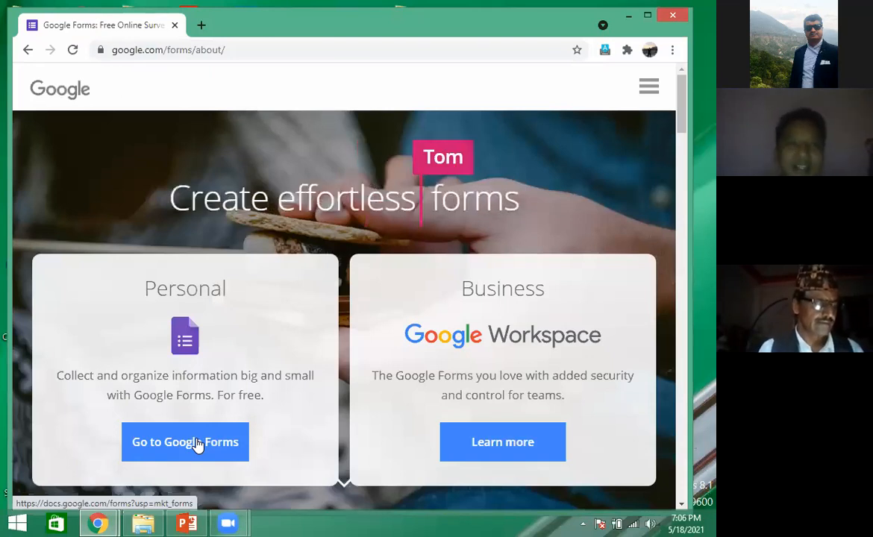
# - Go directly to the Google Forms home page at google.com/forms
pyautogui.click(227, 50)
pyautogui.write('g')
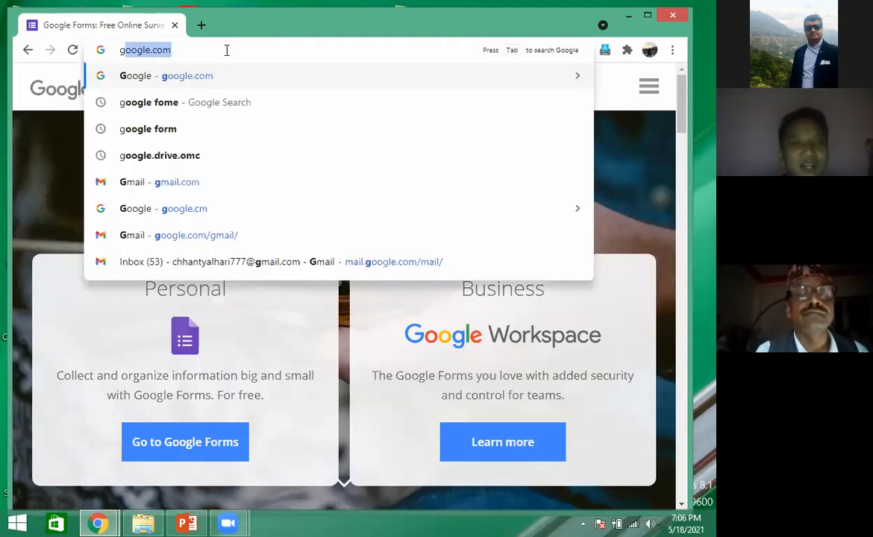
pyautogui.write('oogle.')
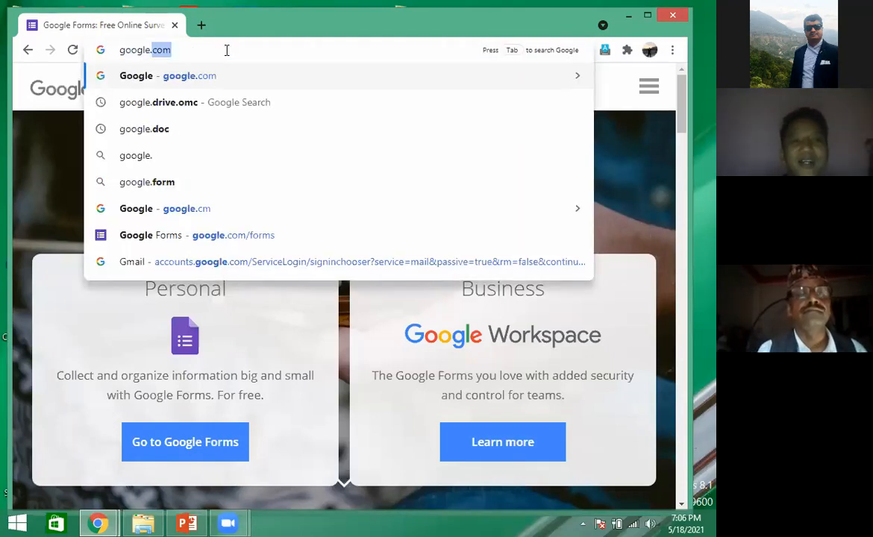
pyautogui.write('com/forms')
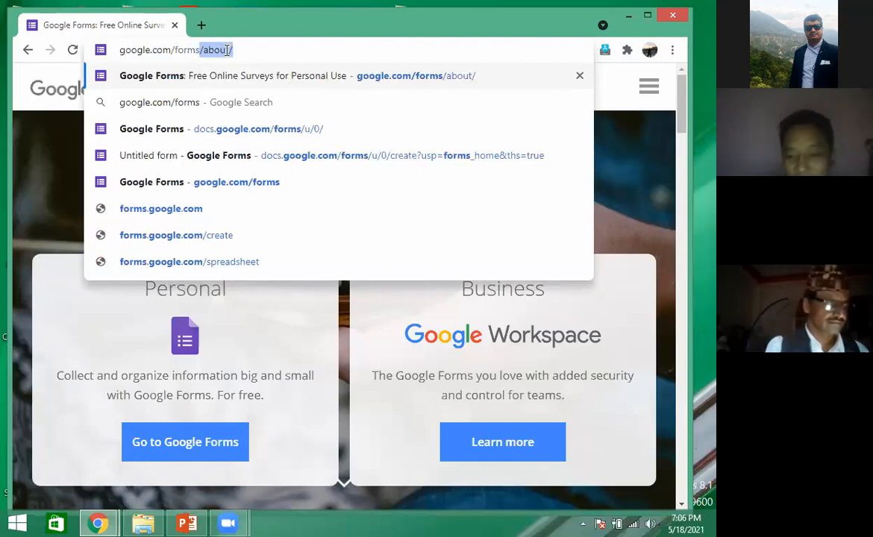
pyautogui.press('BackSpace')
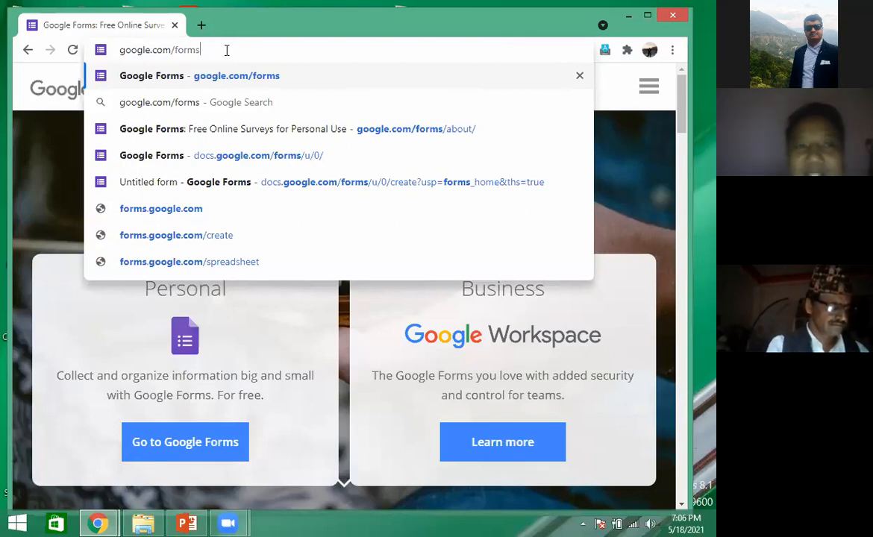
pyautogui.press('Return')
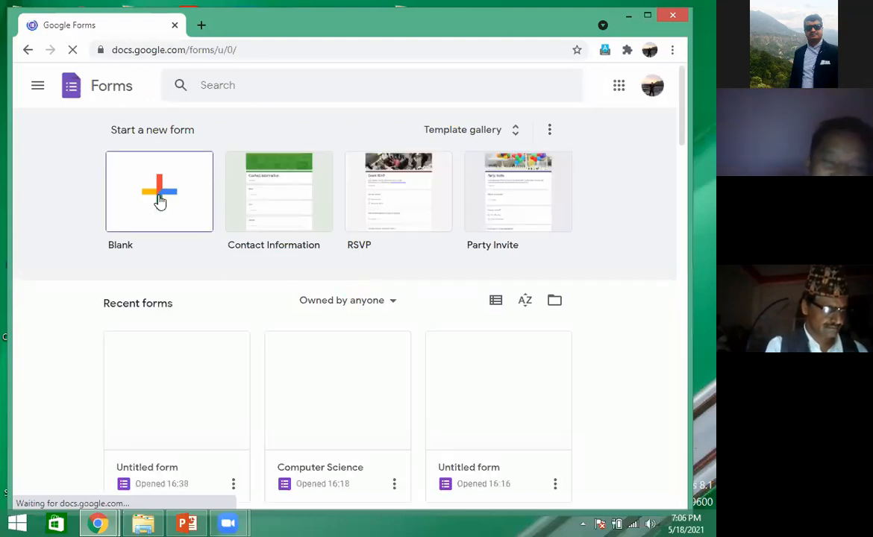
# - Go to gmail.com from the Google Forms page and maximize the browser window
pyautogui.click(256, 44)
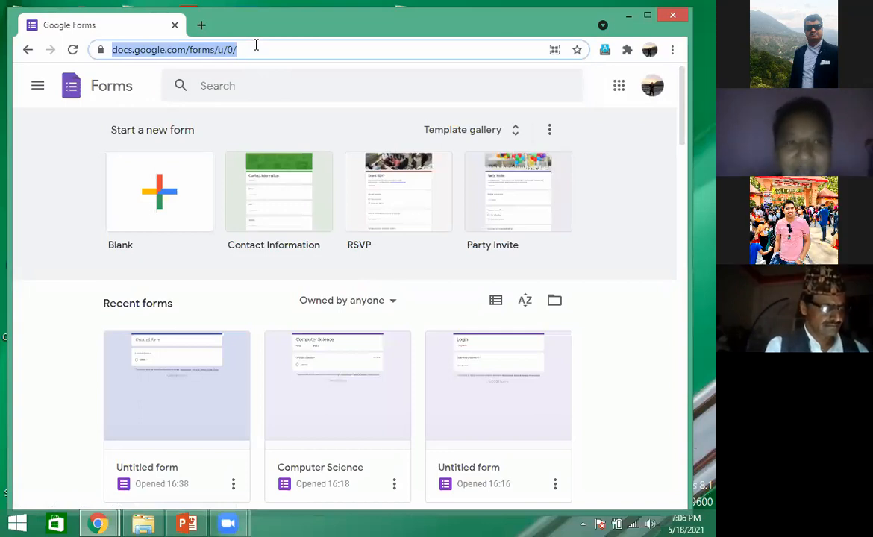
pyautogui.write('g')
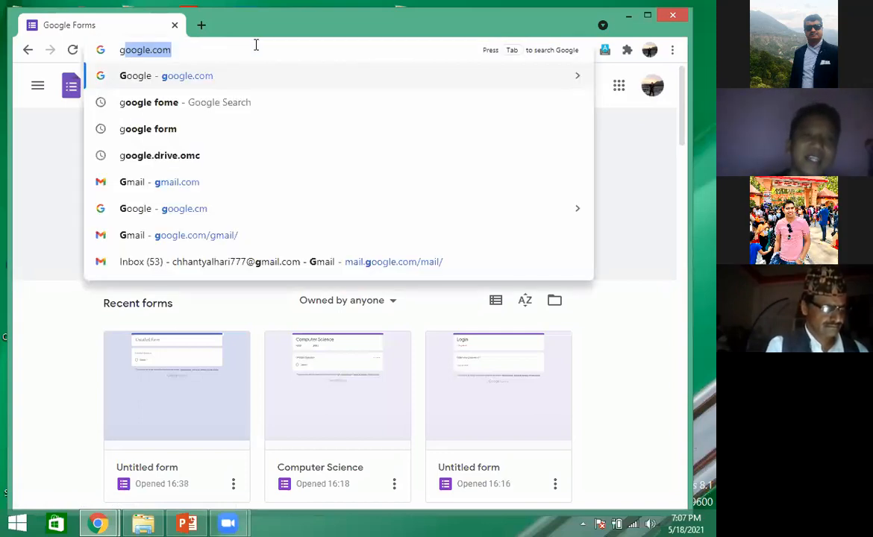
pyautogui.write('mail.cm')
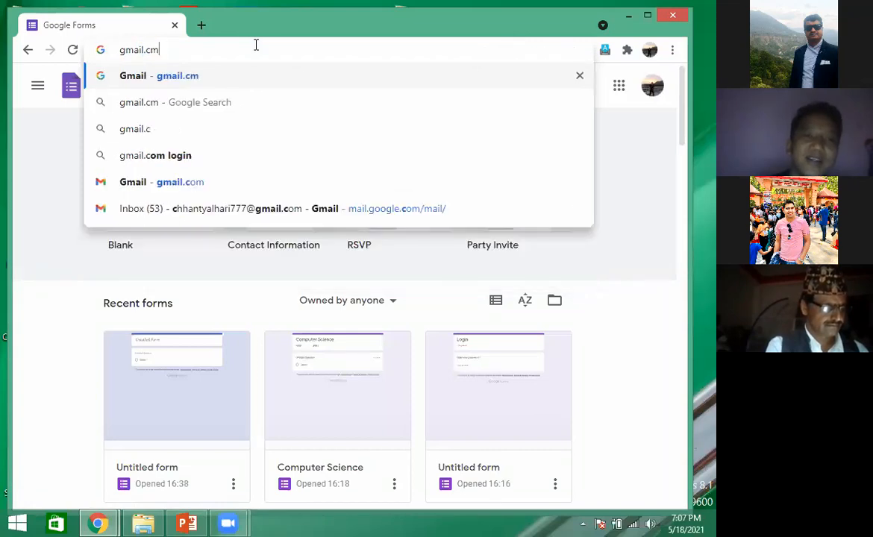
pyautogui.press('BackSpace')
pyautogui.write('om')
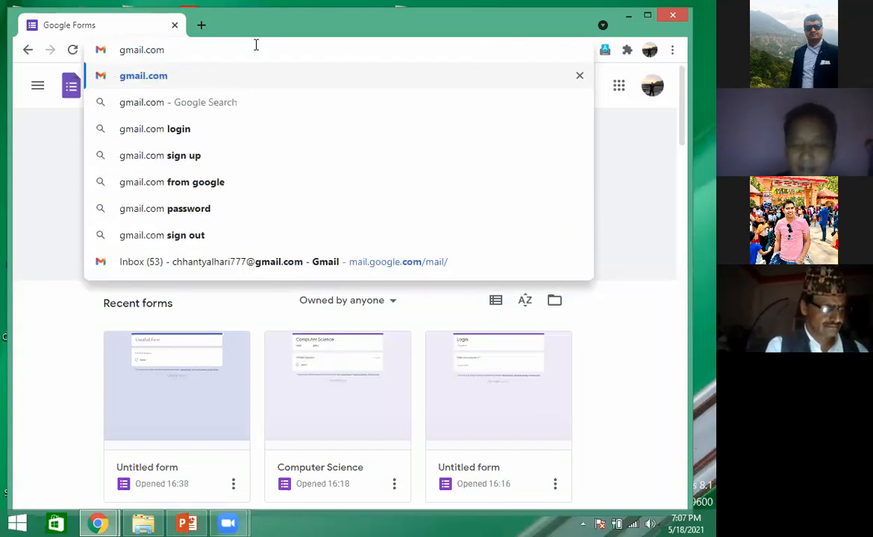
pyautogui.press('Return')
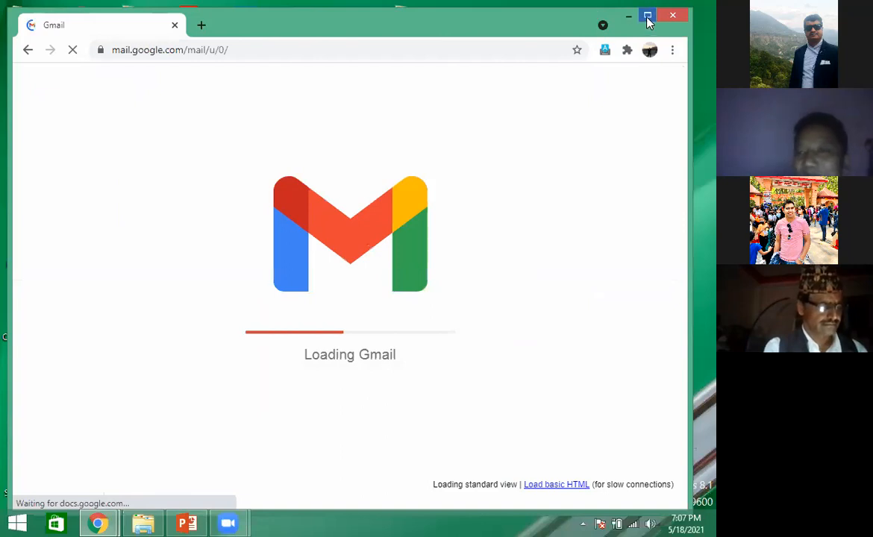
pyautogui.click(648, 18)
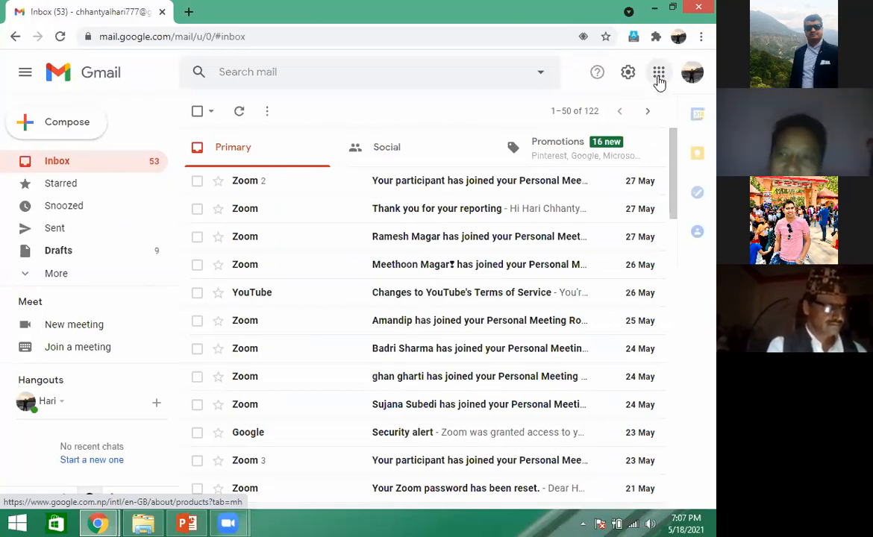
# - Open Google Forms from the Google apps list in Gmail
pyautogui.click(659, 75)
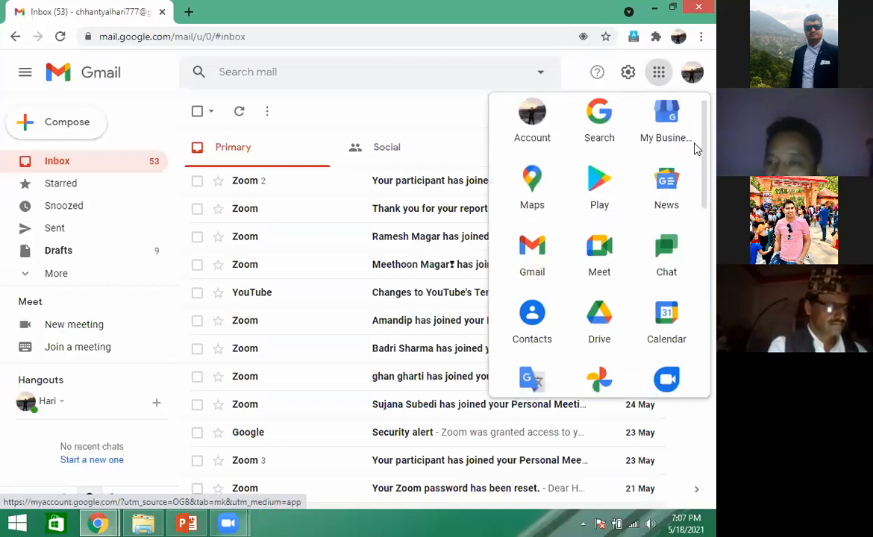
pyautogui.scroll(-2, 696, 172)
pyautogui.scroll(-4, 695, 204)
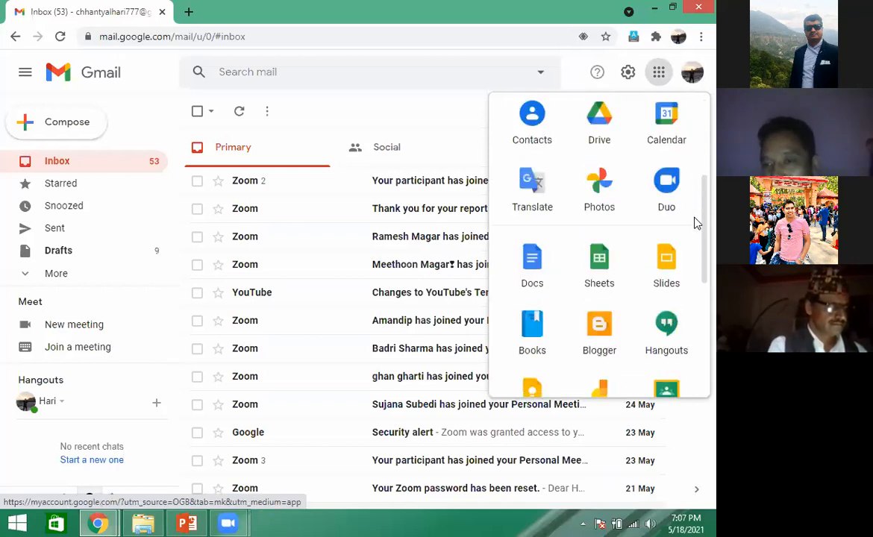
pyautogui.scroll(-1, 696, 254)
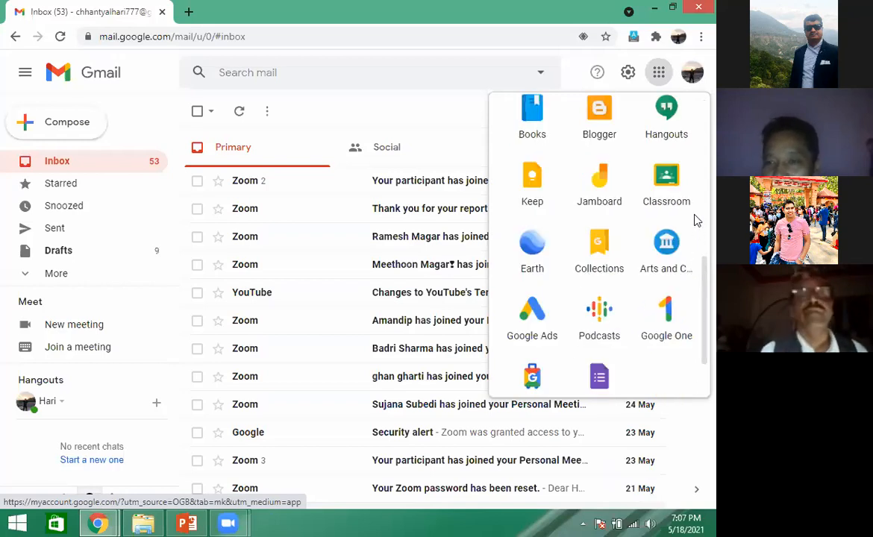
pyautogui.scroll(5, 698, 149)
pyautogui.scroll(1, 780, 164)
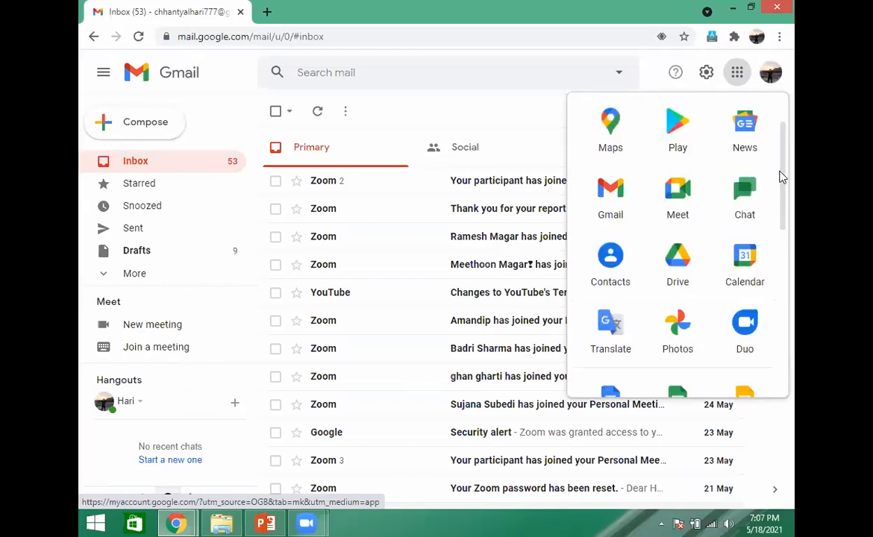
pyautogui.scroll(-2, 784, 224)
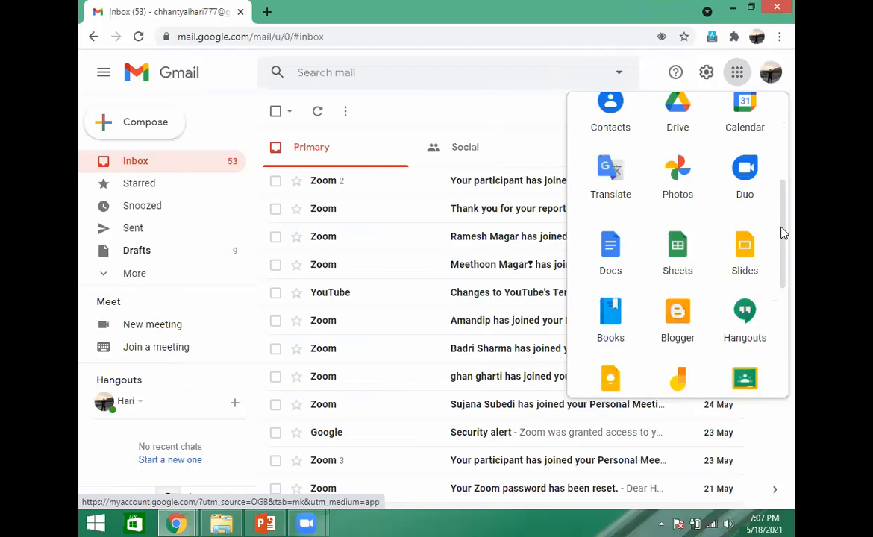
pyautogui.scroll(-2, 782, 250)
pyautogui.scroll(-1, 781, 286)
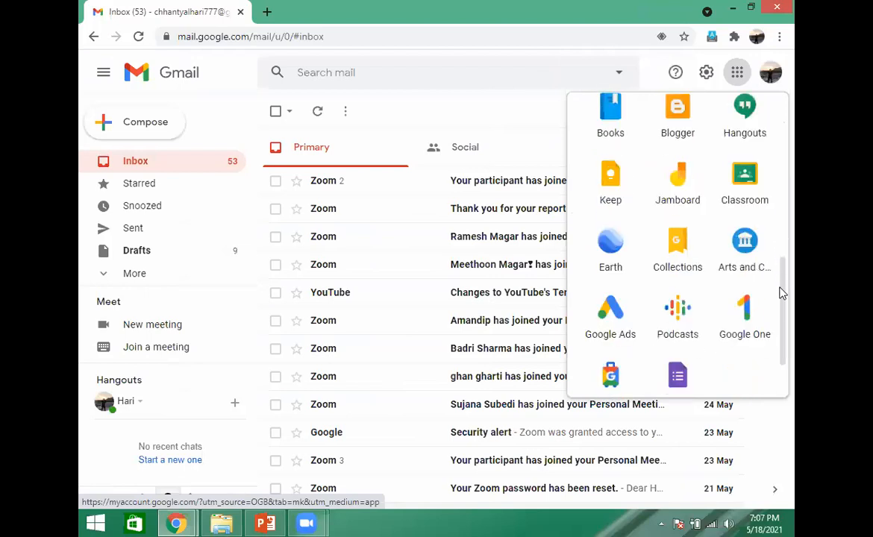
pyautogui.scroll(-1, 782, 306)
pyautogui.scroll(-1, 747, 317)
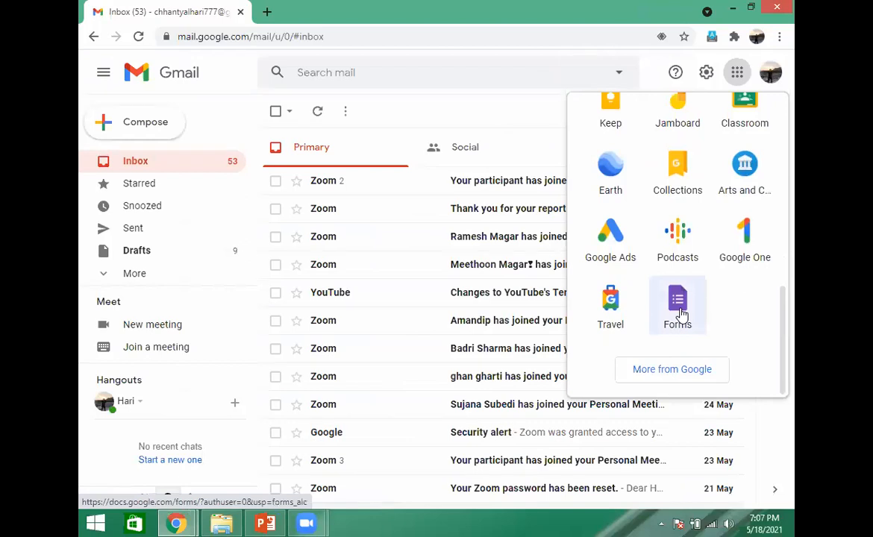
pyautogui.click(680, 312)
pyautogui.click(679, 314)
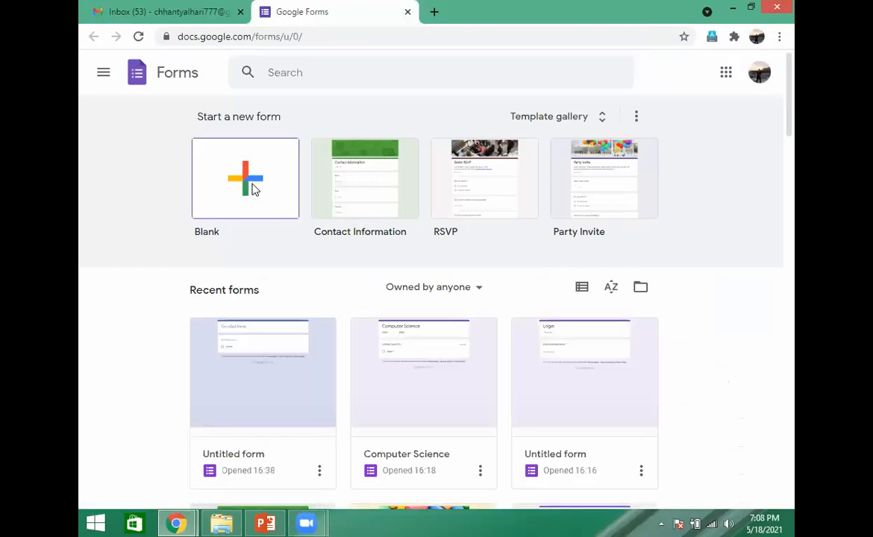
# - Create a blank form and close its browser tab to return to the Gmail inbox
pyautogui.click(252, 190)
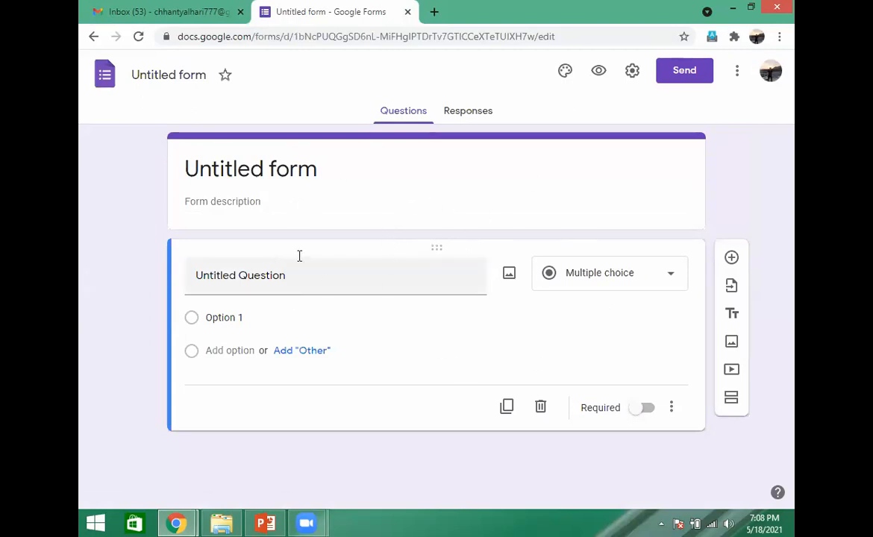
pyautogui.click(408, 12)
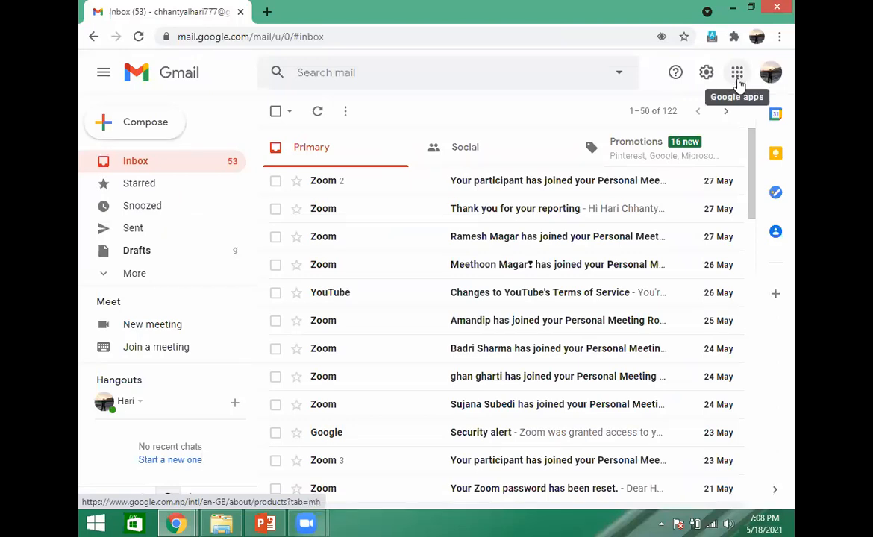
# - Launch Google Forms again through Gmail's Google apps list and start a new blank form
pyautogui.click(737, 74)
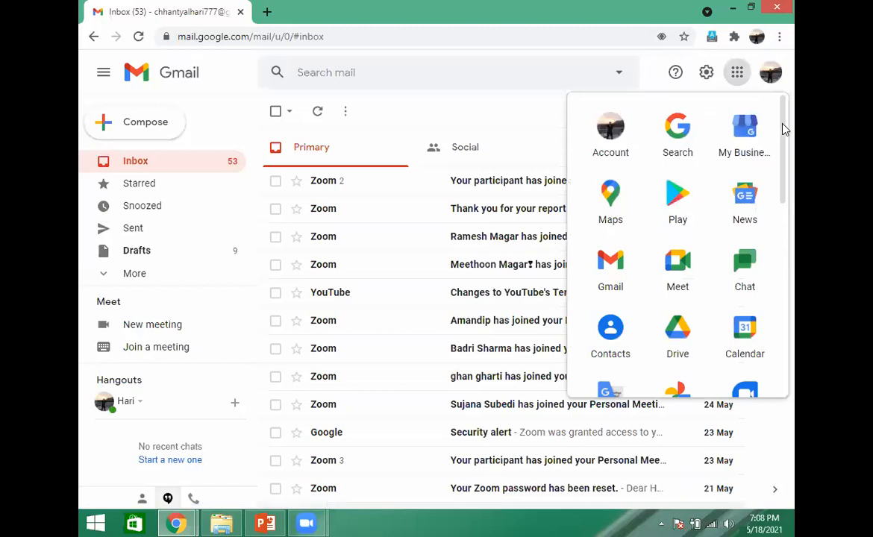
pyautogui.scroll(-2, 785, 142)
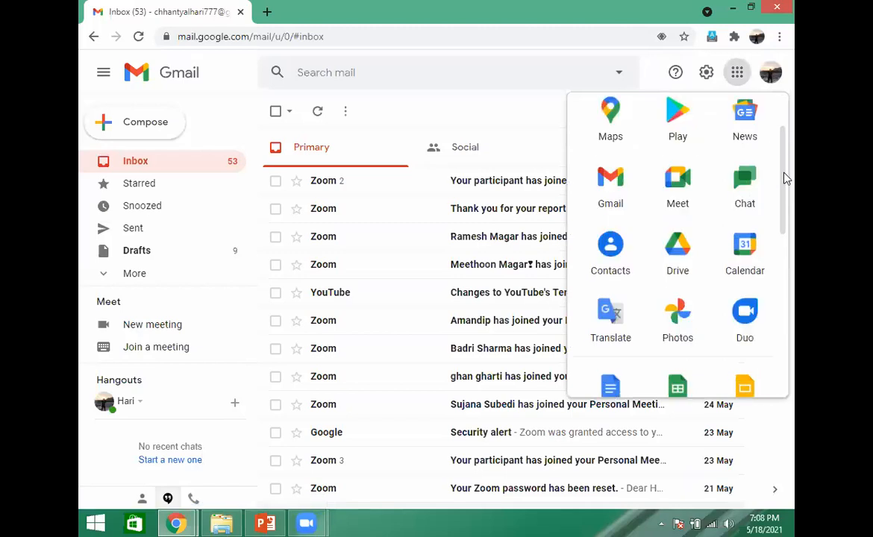
pyautogui.scroll(-2, 785, 213)
pyautogui.scroll(-1, 787, 257)
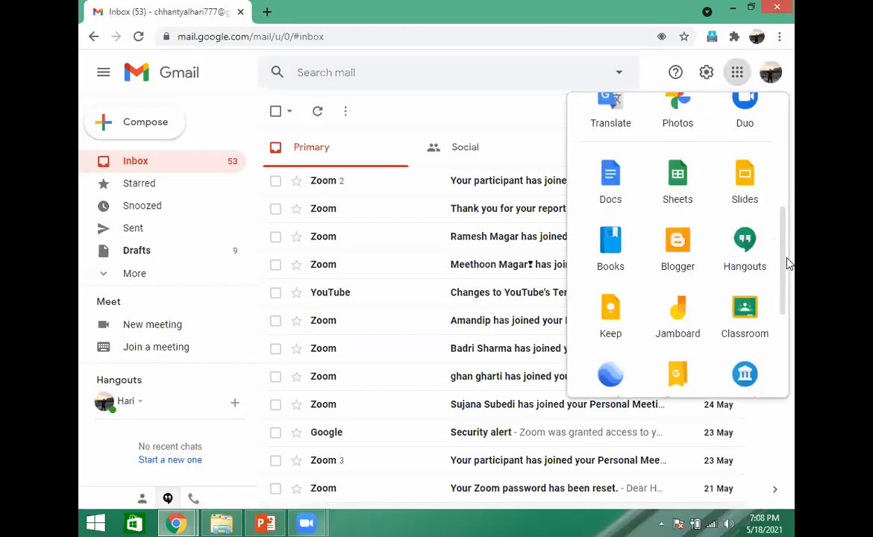
pyautogui.scroll(-2, 788, 299)
pyautogui.scroll(-1, 787, 326)
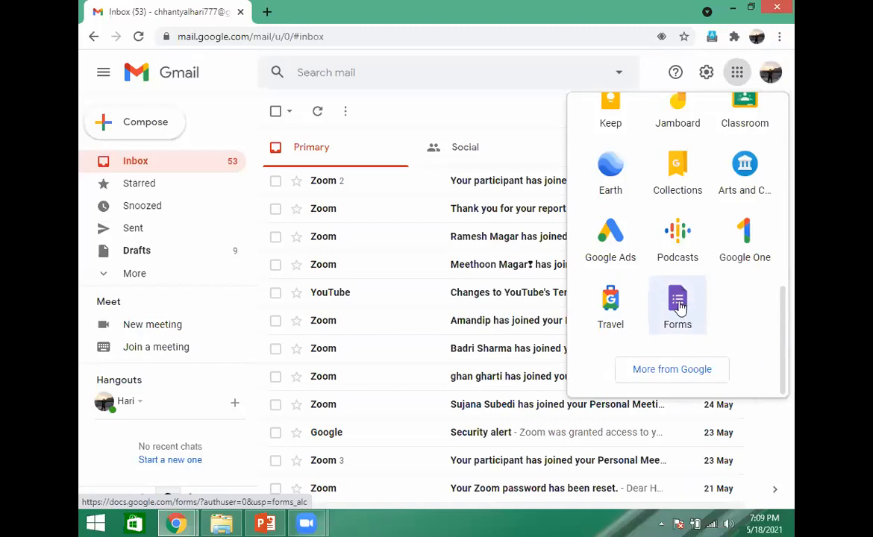
pyautogui.click(679, 305)
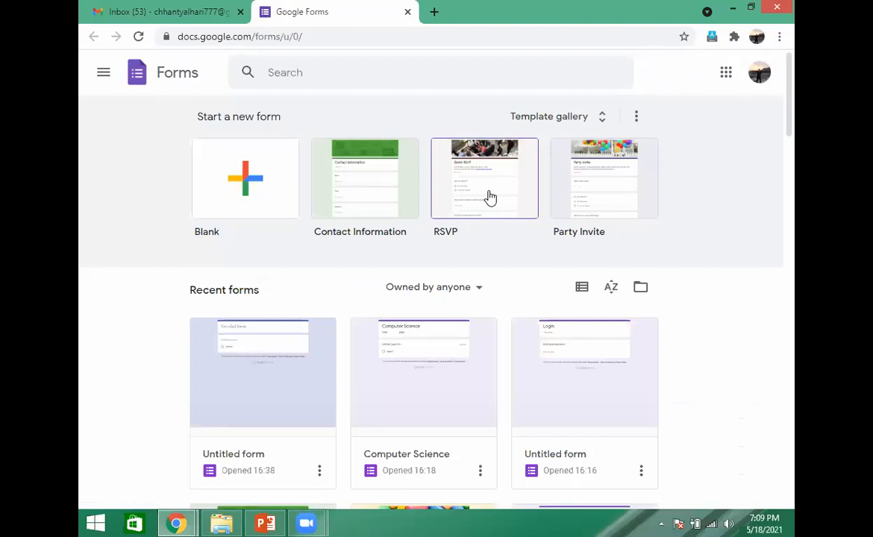
pyautogui.click(246, 183)
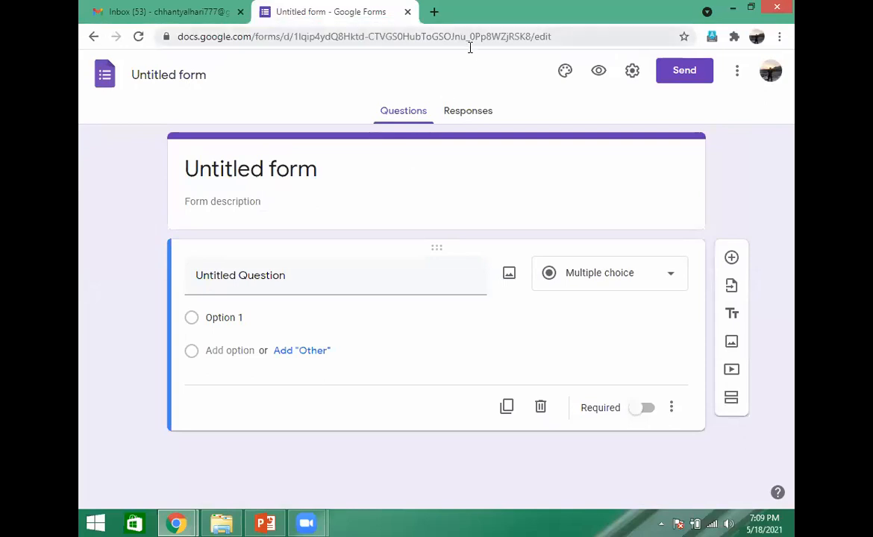
# - Look over the form's theme options and the built-in header images, closing both without choosing anything
pyautogui.click(566, 72)
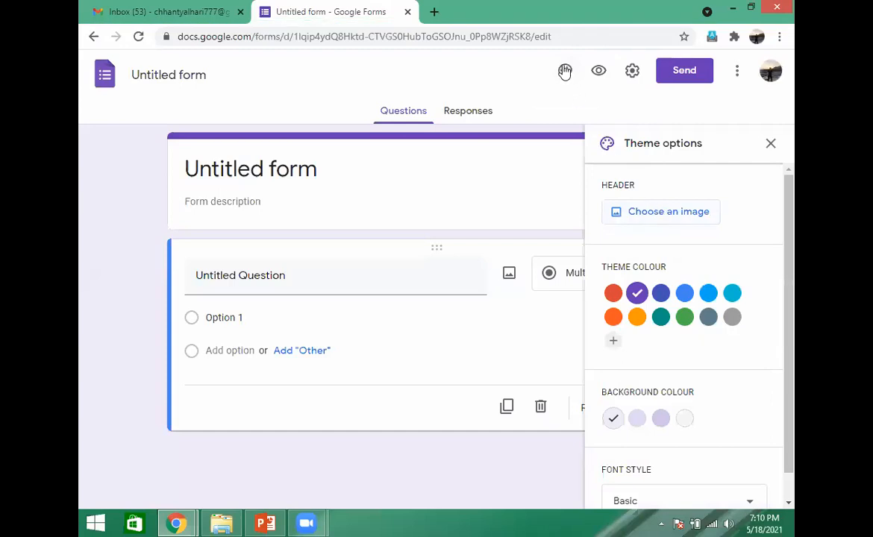
pyautogui.click(664, 214)
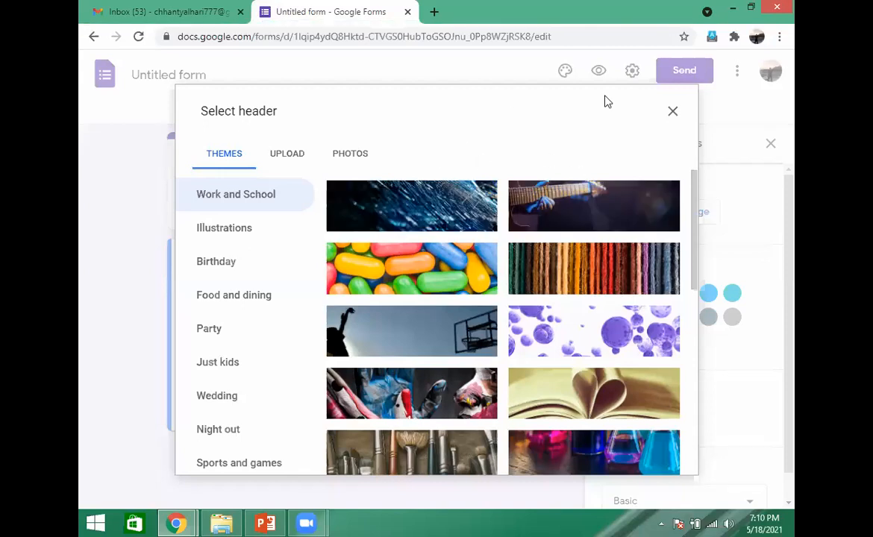
pyautogui.click(673, 112)
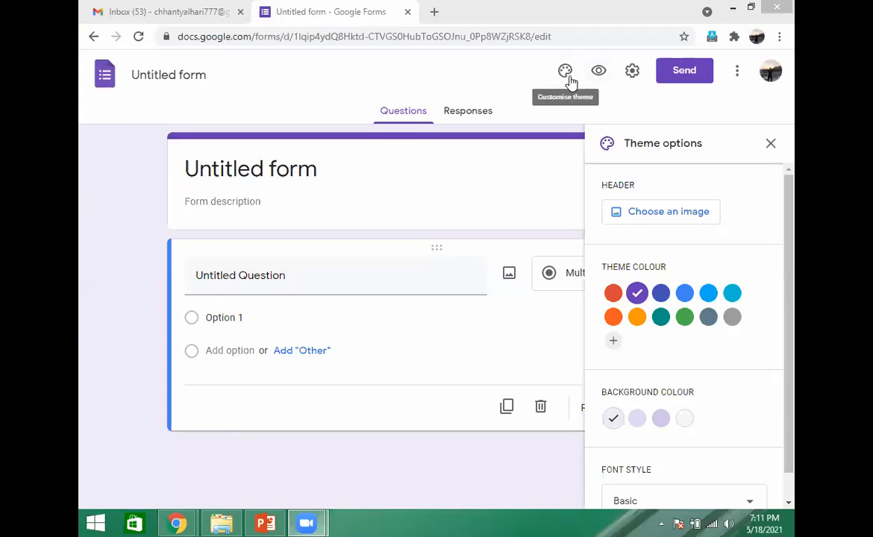
pyautogui.click(771, 144)
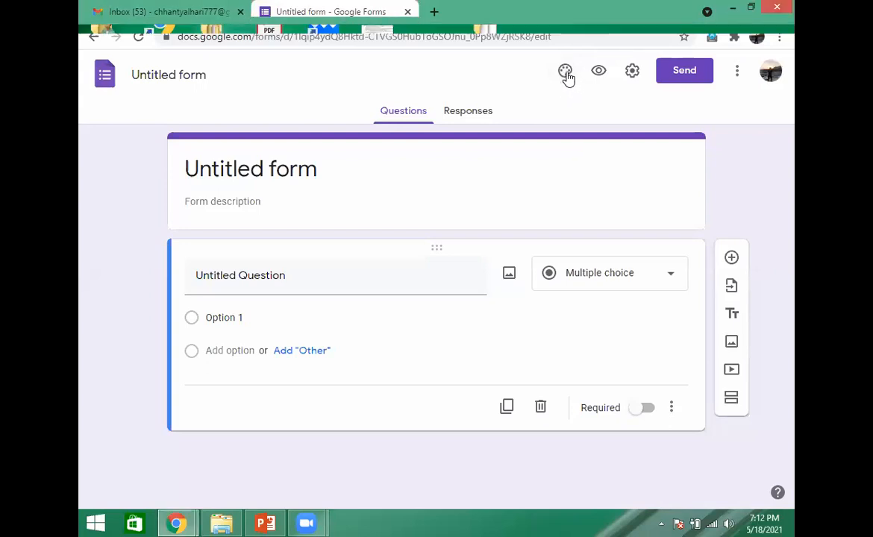
# - Reopen the form's header image picker, browse the computer for an image to upload and cancel the file selection
pyautogui.click(566, 73)
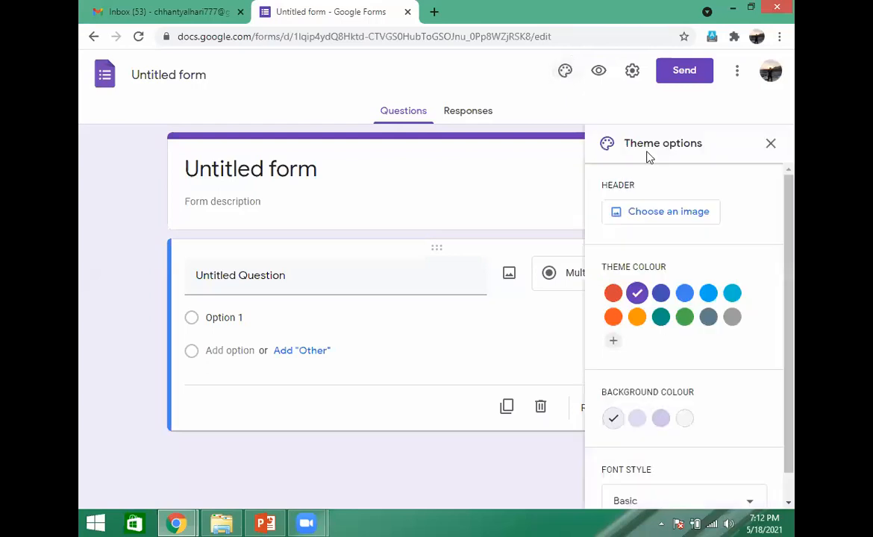
pyautogui.click(672, 213)
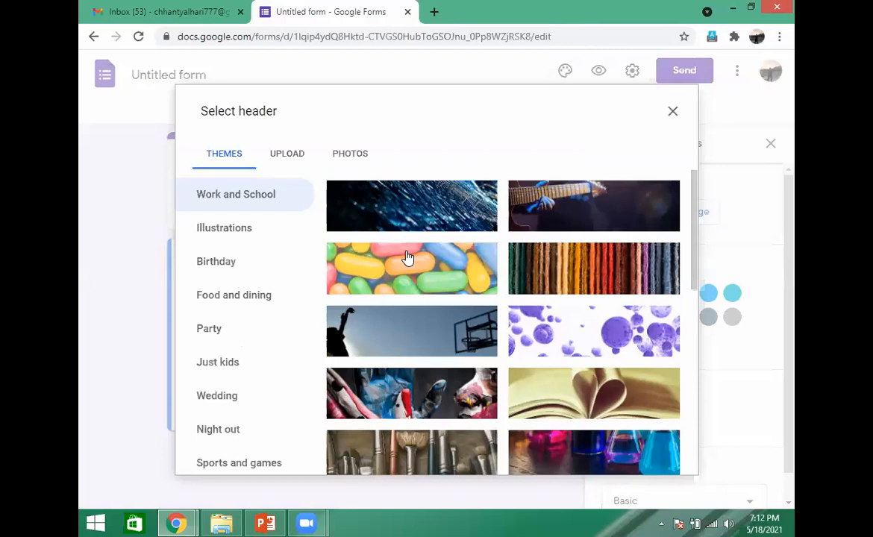
pyautogui.click(288, 156)
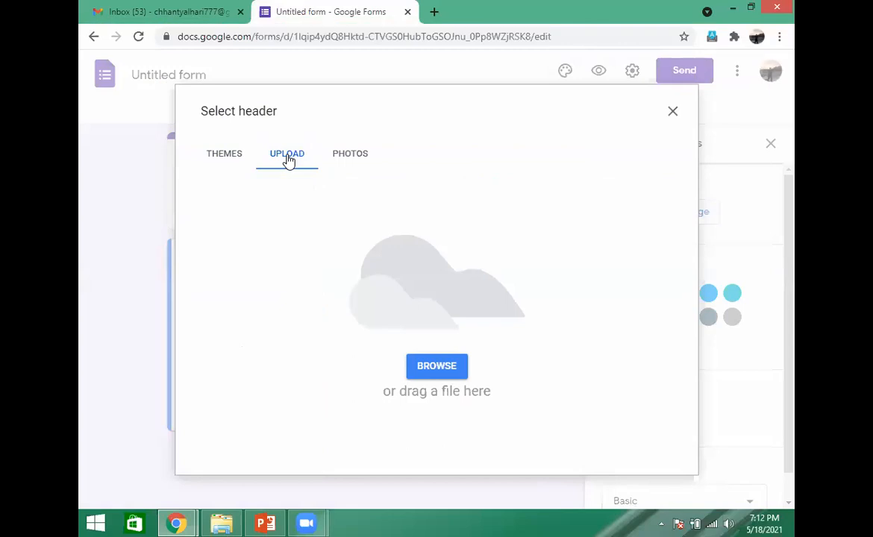
pyautogui.click(432, 369)
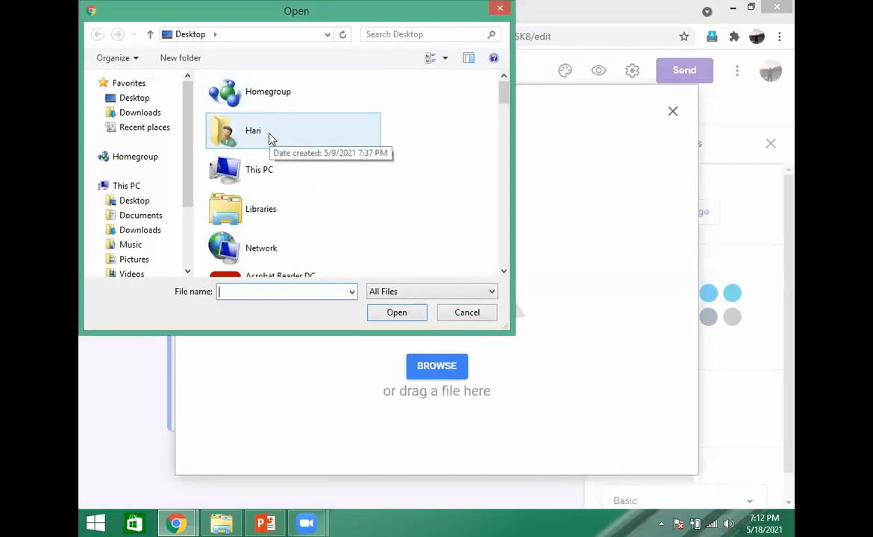
pyautogui.click(270, 166)
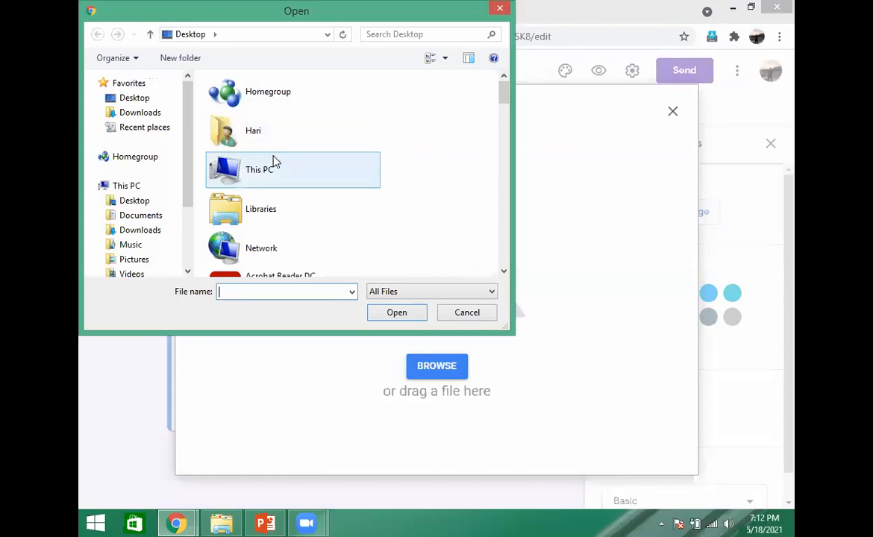
pyautogui.click(501, 9)
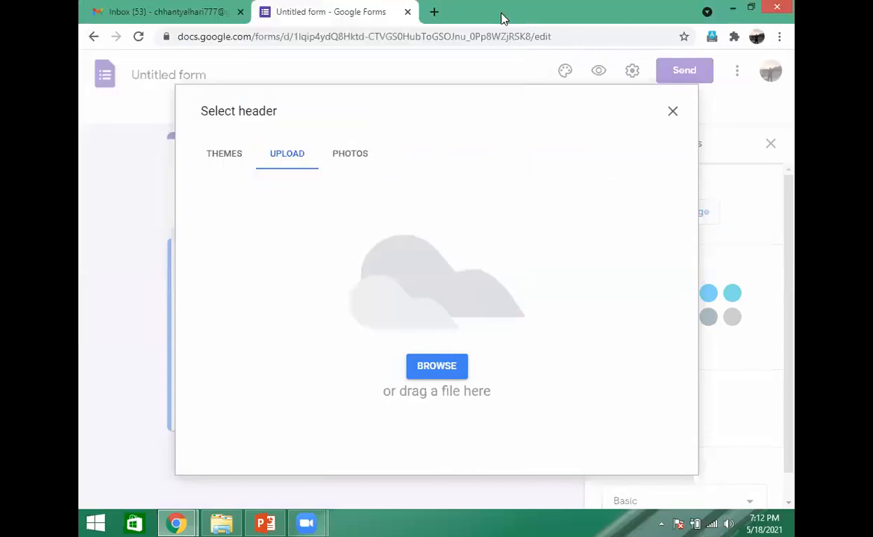
# - Search the account's photos for "computer pic" as a header image and return to the header picker
pyautogui.click(355, 160)
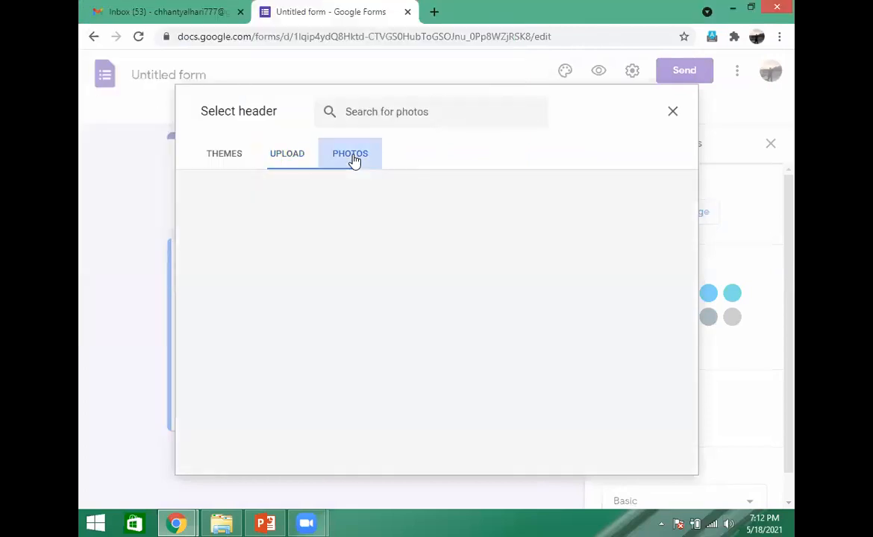
pyautogui.click(426, 112)
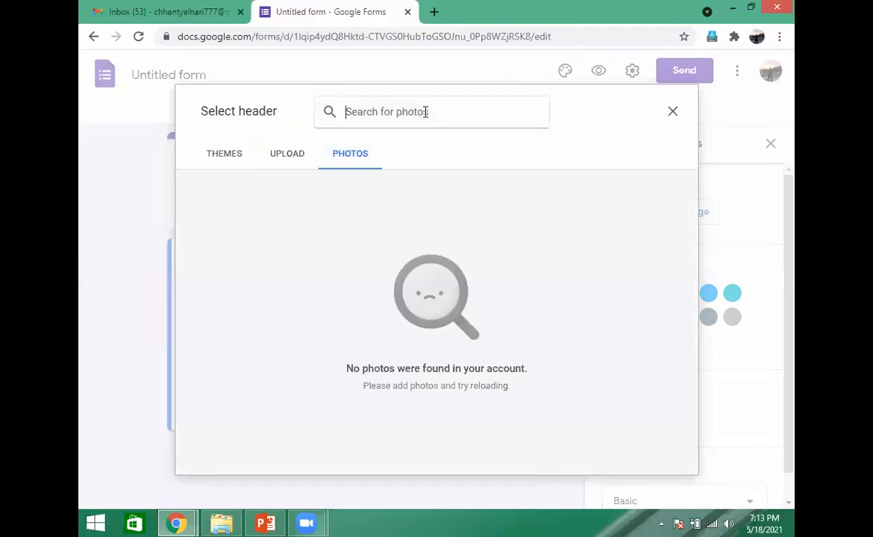
pyautogui.write('computer pho')
pyautogui.press('BackSpace')
pyautogui.press('BackSpace')
pyautogui.write('ic')
pyautogui.press('Return')
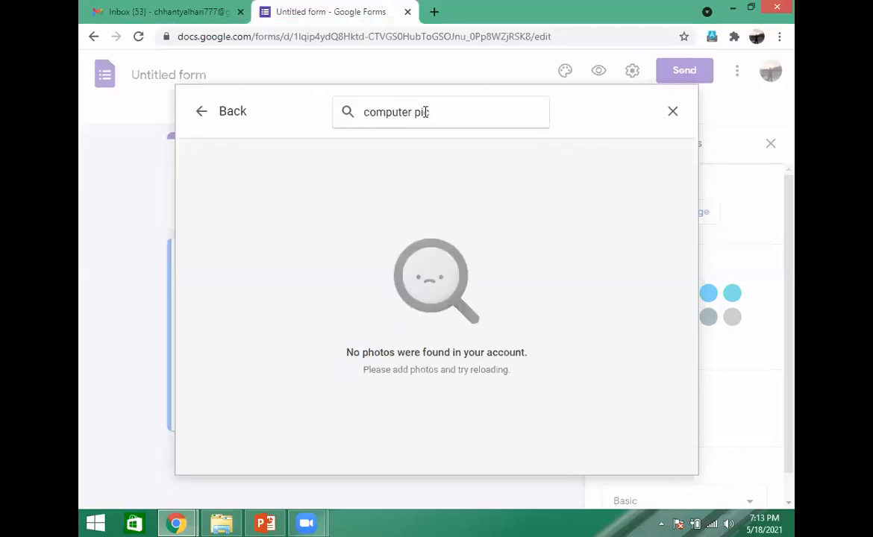
pyautogui.click(201, 118)
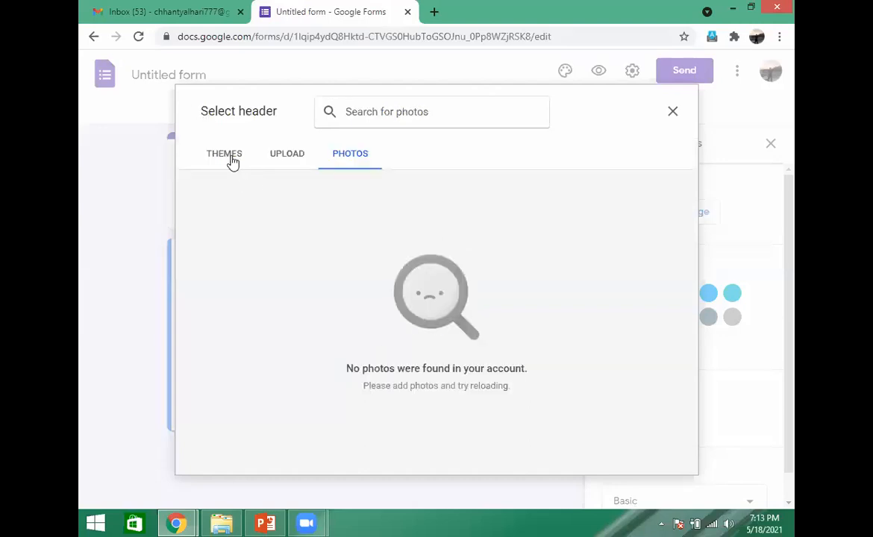
# - Insert the colourful pill-shaped candy image from the Work and School themes as the form's header
pyautogui.click(231, 158)
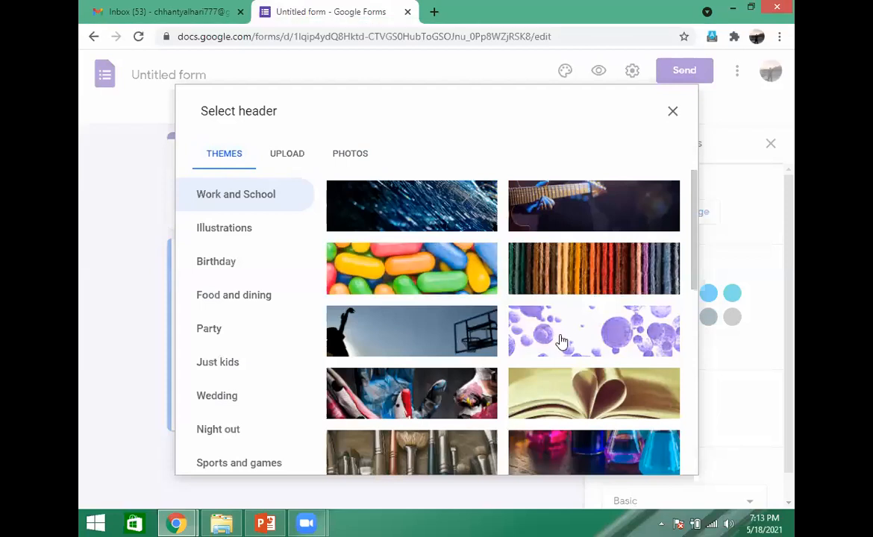
pyautogui.click(448, 271)
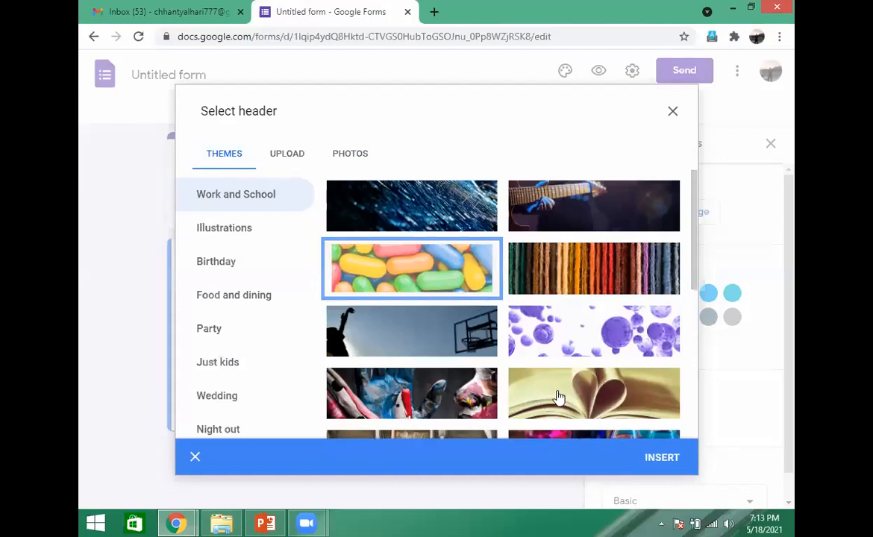
pyautogui.click(633, 444)
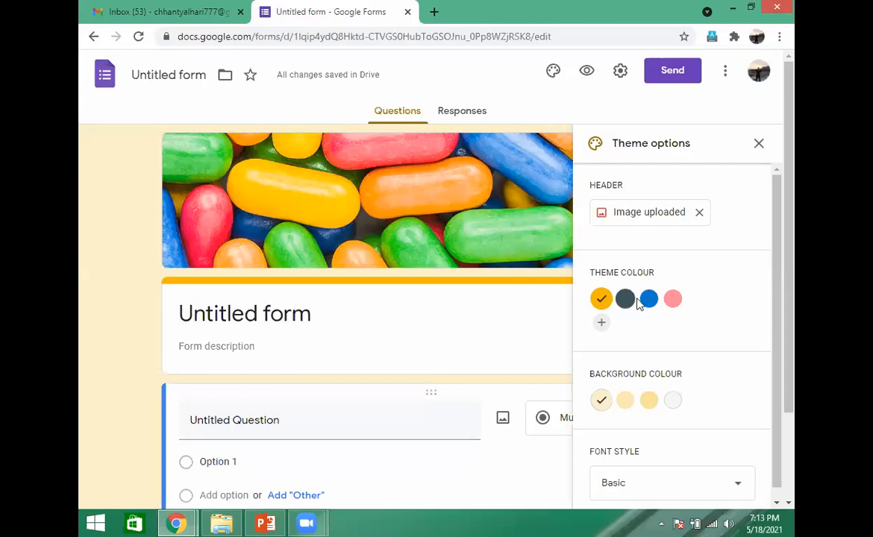
# - Add the custom blue #1660b5 to the form's theme colours
pyautogui.click(603, 326)
pyautogui.click(680, 390)
pyautogui.click(715, 326)
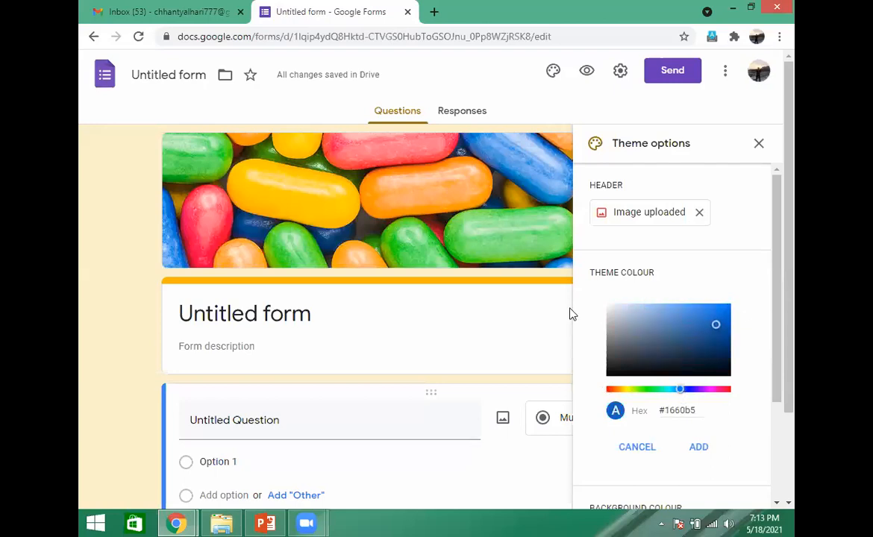
pyautogui.click(530, 313)
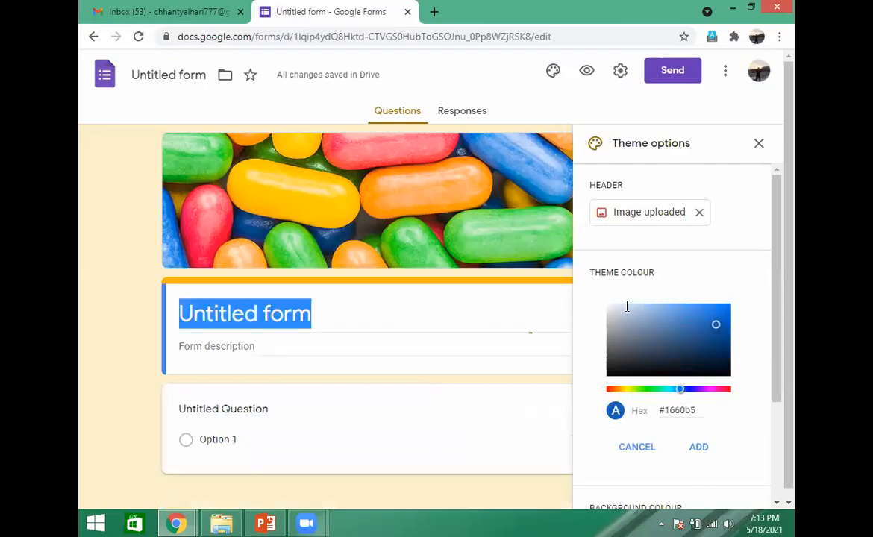
pyautogui.click(669, 276)
pyautogui.click(698, 448)
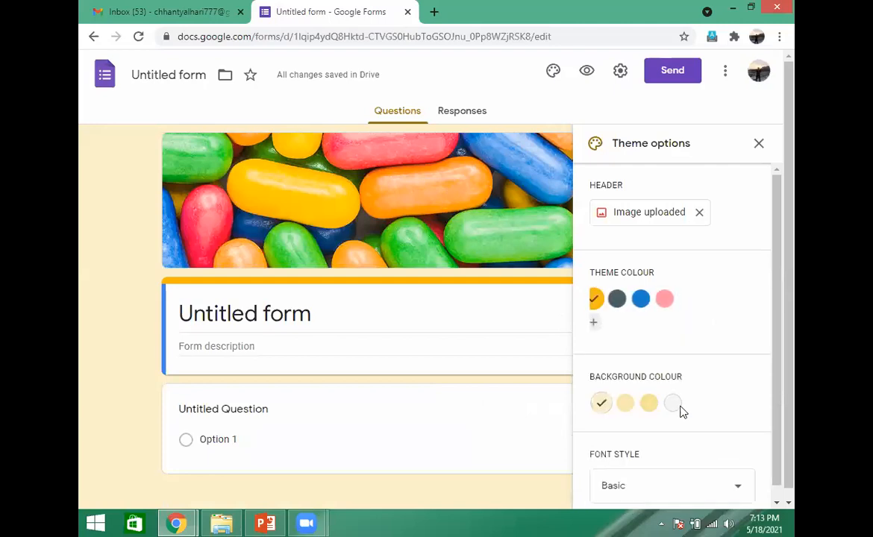
# - Try the lighter blue and amber theme colours, and set the form's theme colour to pink
pyautogui.click(650, 300)
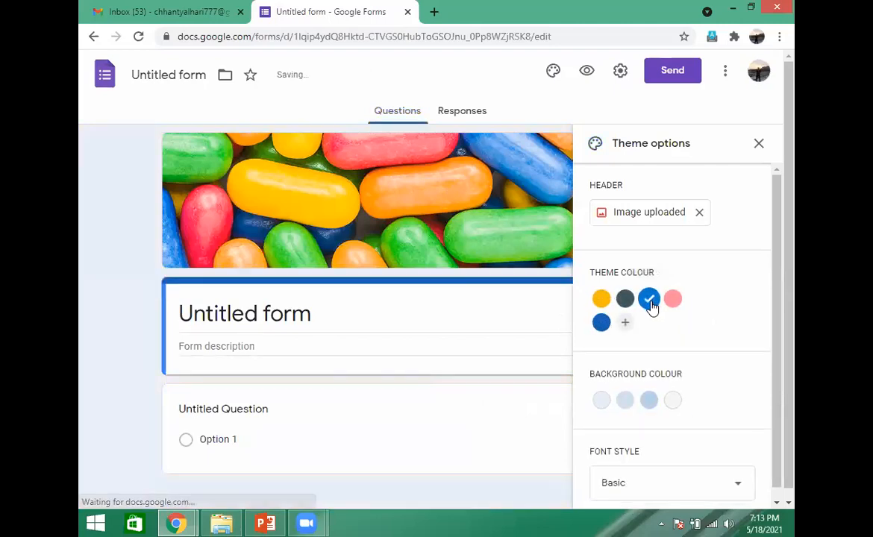
pyautogui.click(603, 300)
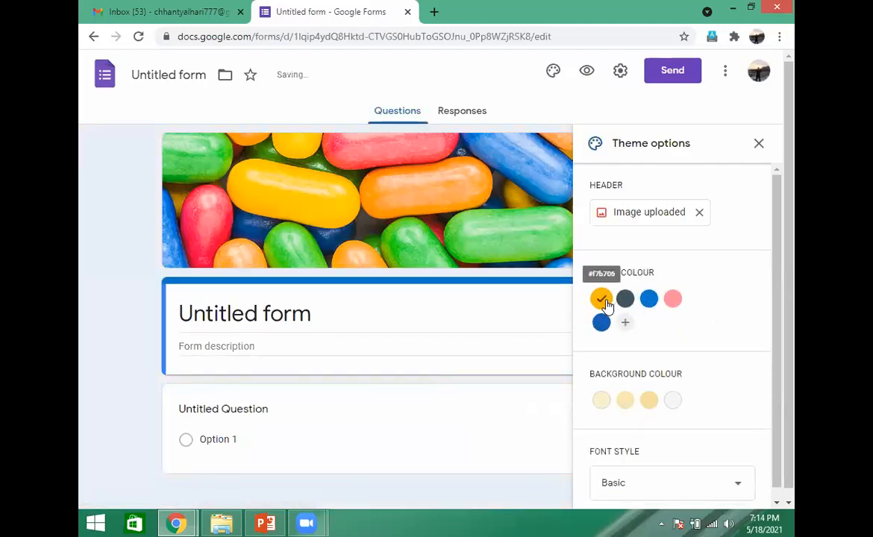
pyautogui.click(678, 298)
# - Set the form's font style to Formal and close the theme options
pyautogui.moveTo(778, 242); pyautogui.dragTo(780, 323)
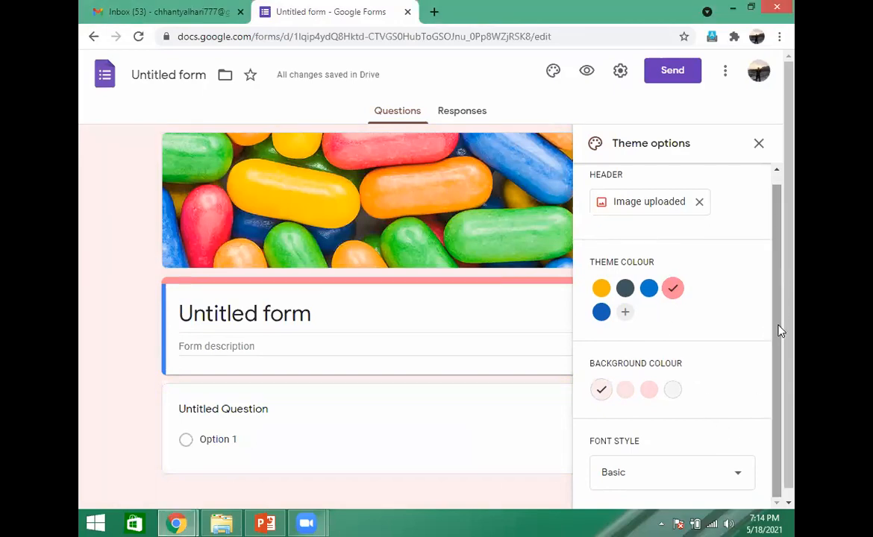
pyautogui.scroll(-1, 794, 275)
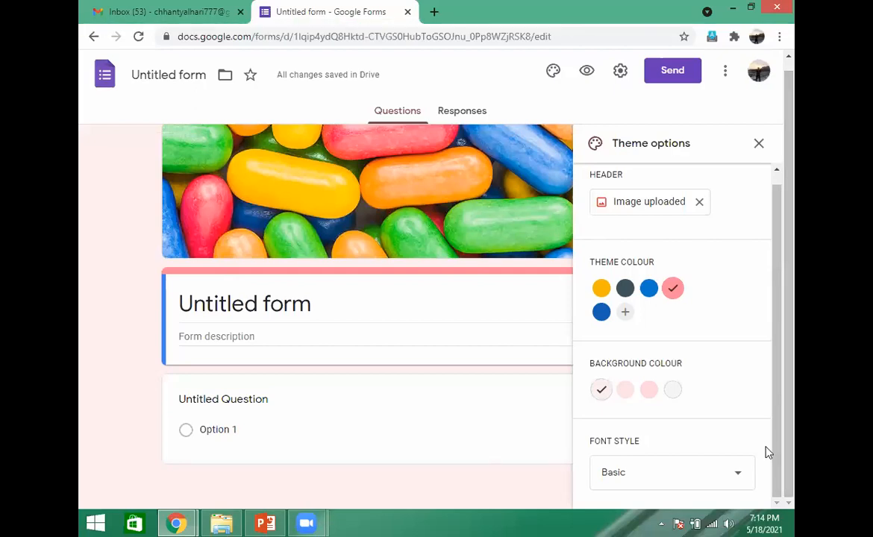
pyautogui.click(741, 477)
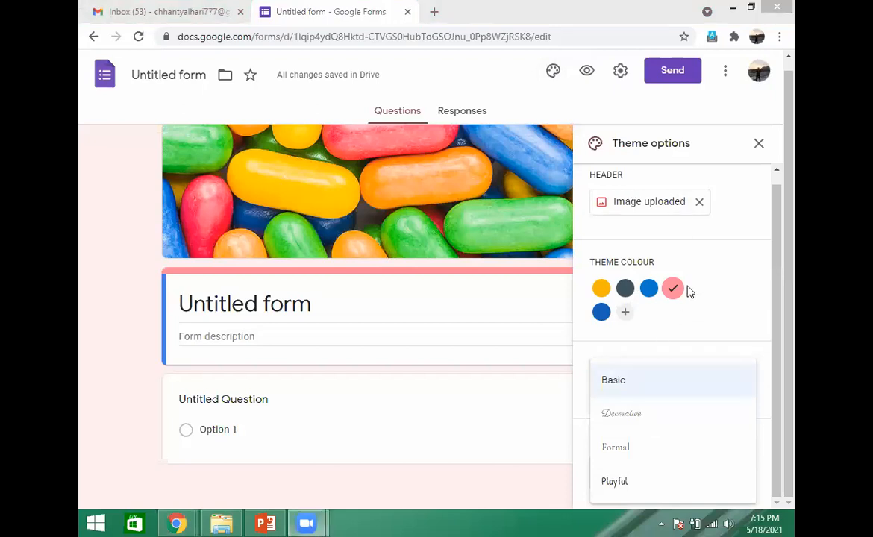
pyautogui.click(627, 448)
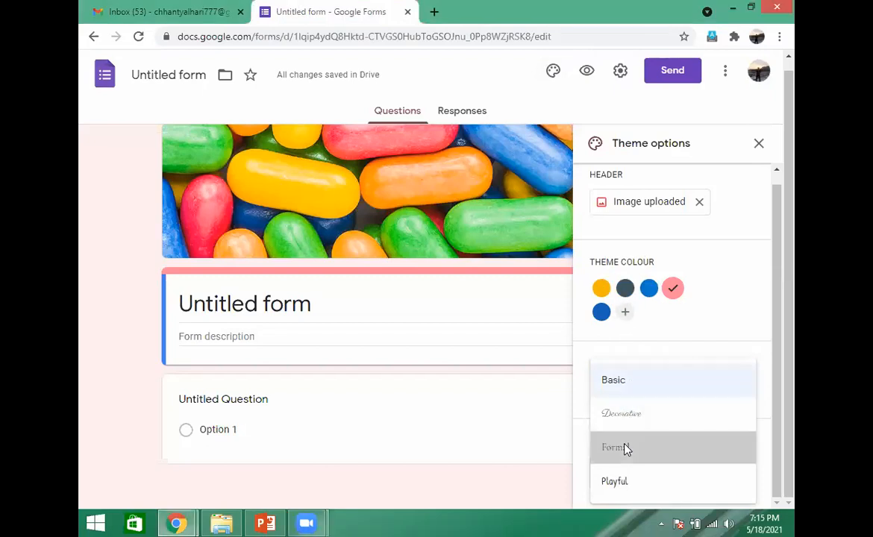
pyautogui.click(760, 145)
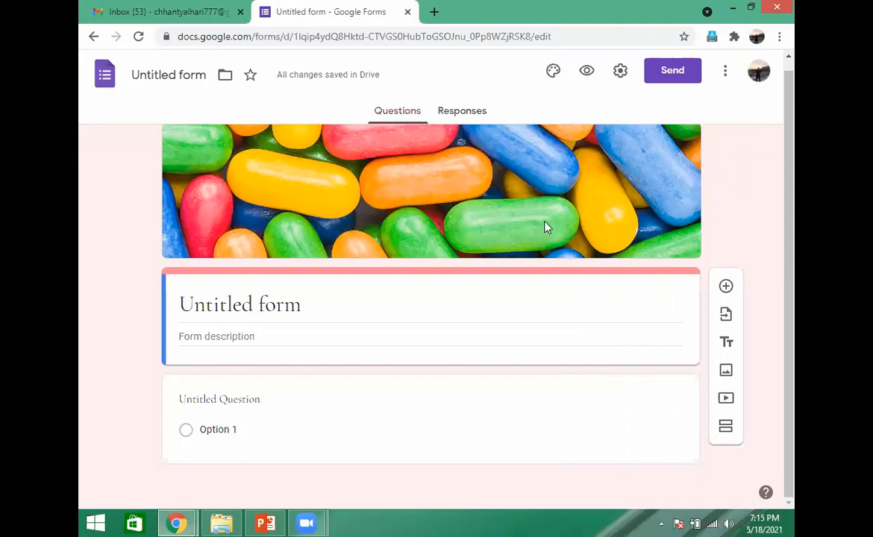
# - Open the form's settings
pyautogui.click(590, 79)
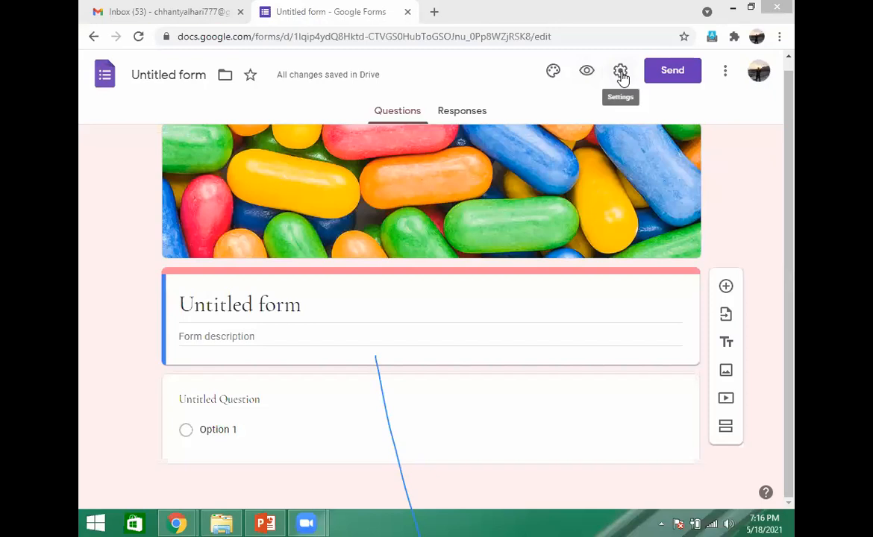
pyautogui.click(623, 77)
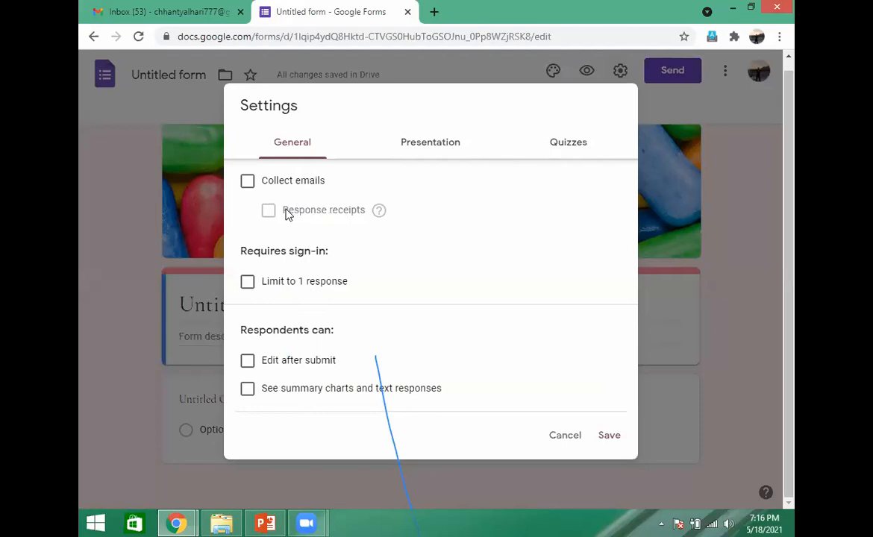
# - Try the general settings for collecting emails, limiting to 1 response, editing after submit and seeing summary charts, switching each back off
pyautogui.click(249, 185)
pyautogui.click(249, 185)
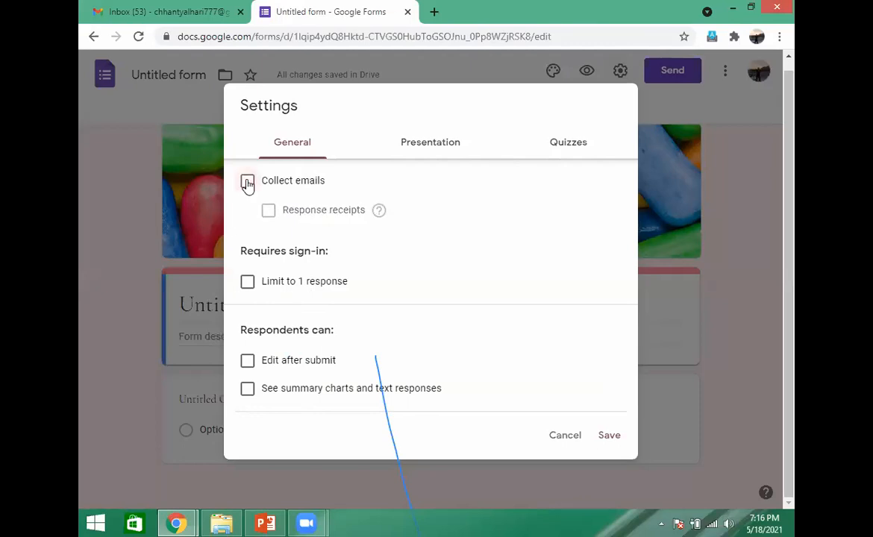
pyautogui.click(249, 283)
pyautogui.click(247, 283)
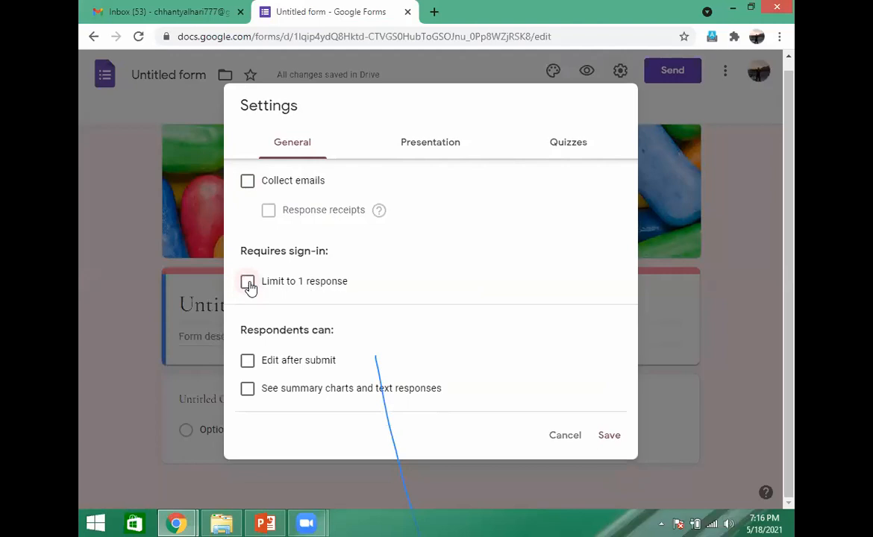
pyautogui.click(249, 363)
pyautogui.click(249, 363)
pyautogui.click(248, 389)
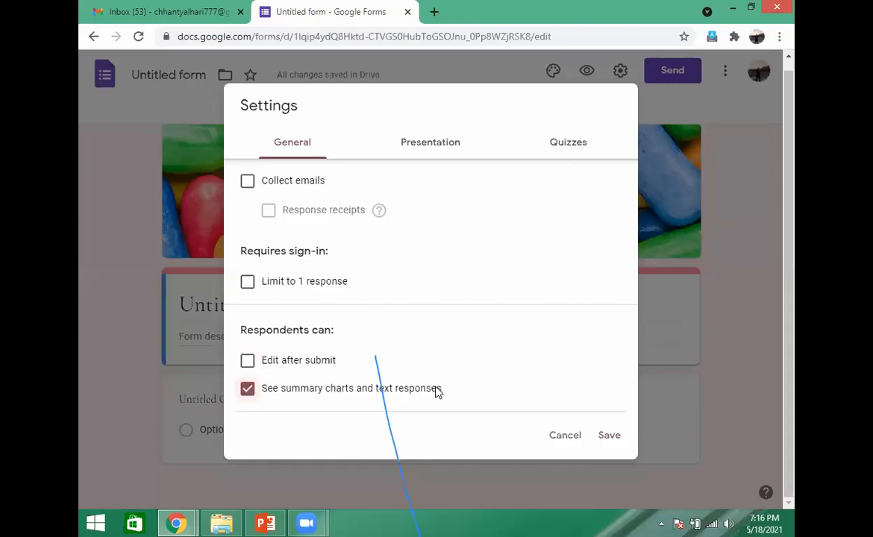
pyautogui.click(249, 392)
pyautogui.click(250, 389)
pyautogui.click(248, 389)
# - Try the presentation settings for showing a progress bar and shuffling question order, switching both back off
pyautogui.click(432, 144)
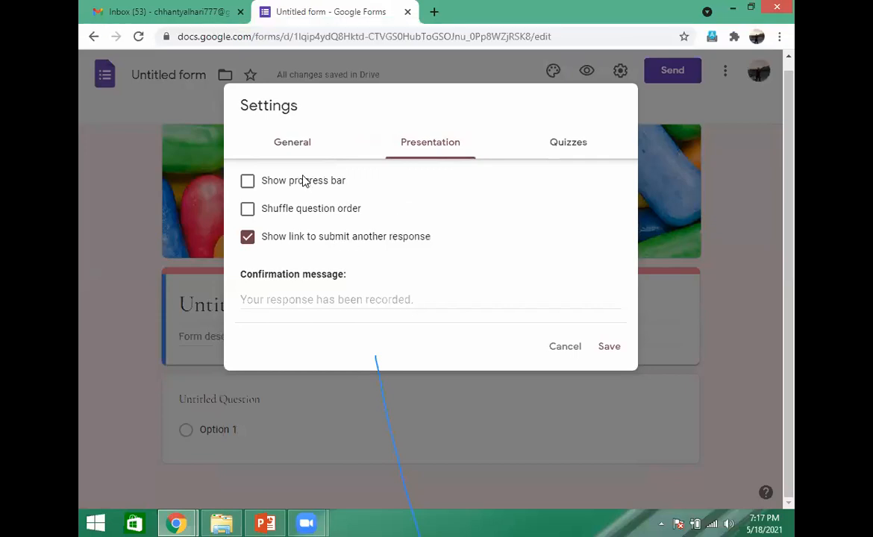
pyautogui.click(247, 182)
pyautogui.click(249, 183)
pyautogui.click(248, 212)
pyautogui.click(248, 211)
# - Set the form's confirmation message to "Thank u for submitting your form."
pyautogui.click(338, 297)
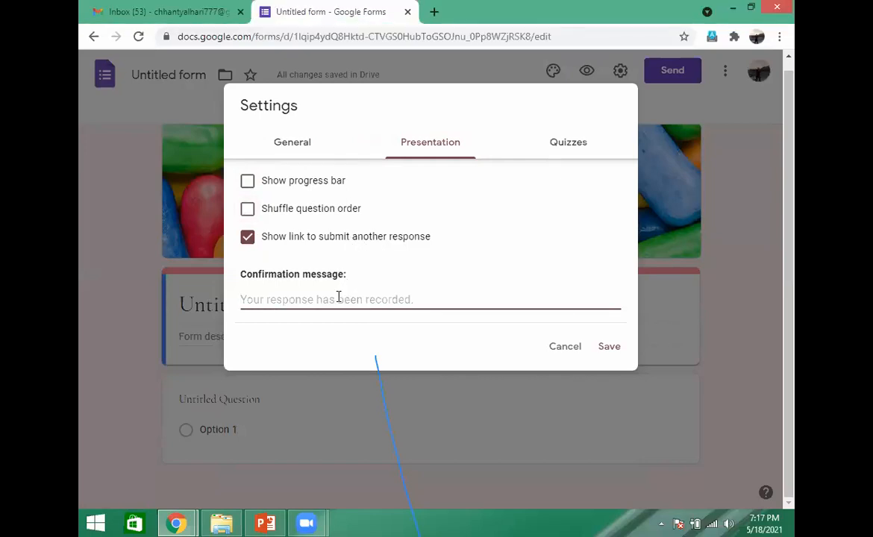
pyautogui.write('Th')
pyautogui.write('ank u for submitting fo')
pyautogui.press('BackSpace')
pyautogui.press('BackSpace')
pyautogui.press('BackSpace')
pyautogui.write('your form')
pyautogui.press('BackSpace')
pyautogui.write('.')
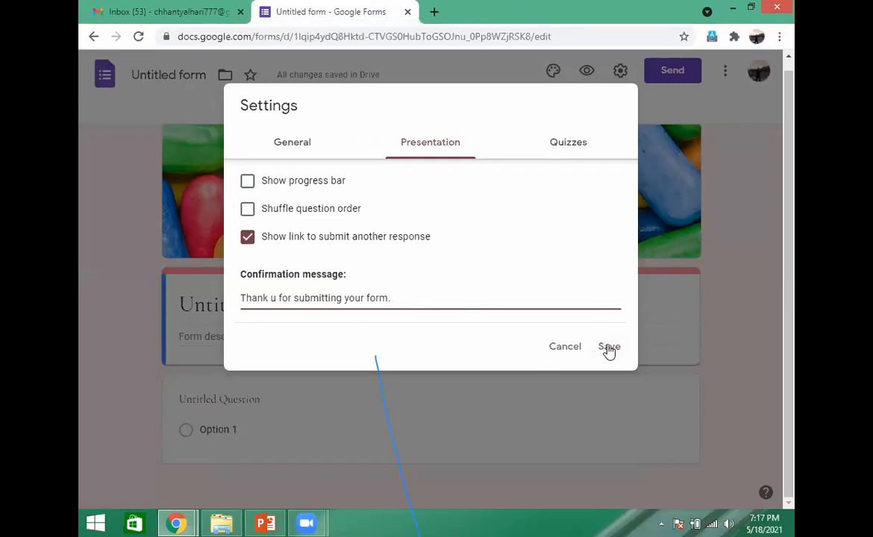
pyautogui.click(492, 109)
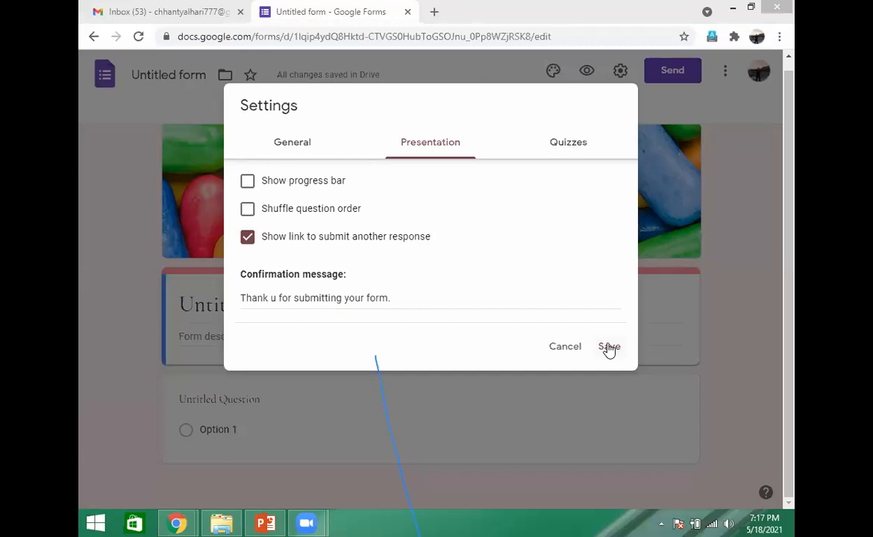
# - Make the form a quiz, look through the quiz options, and switch the quiz setting off and on again
pyautogui.click(571, 143)
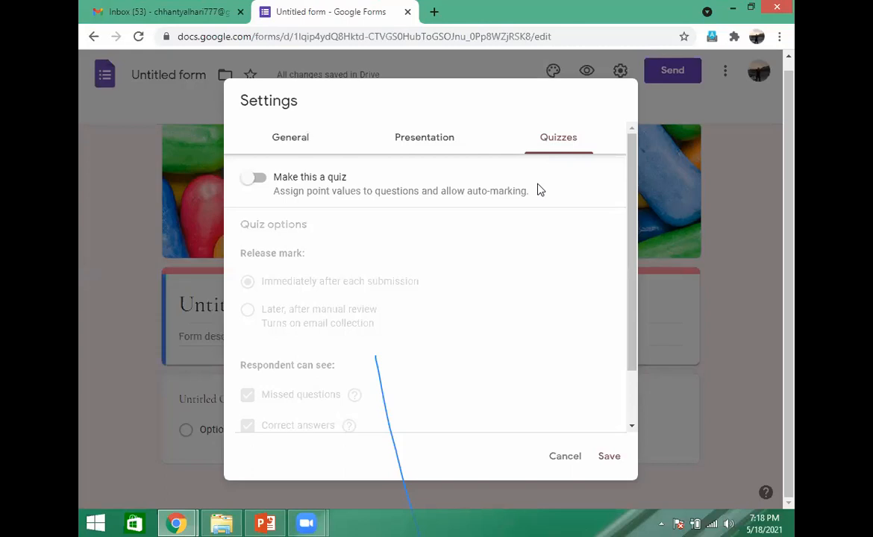
pyautogui.click(258, 180)
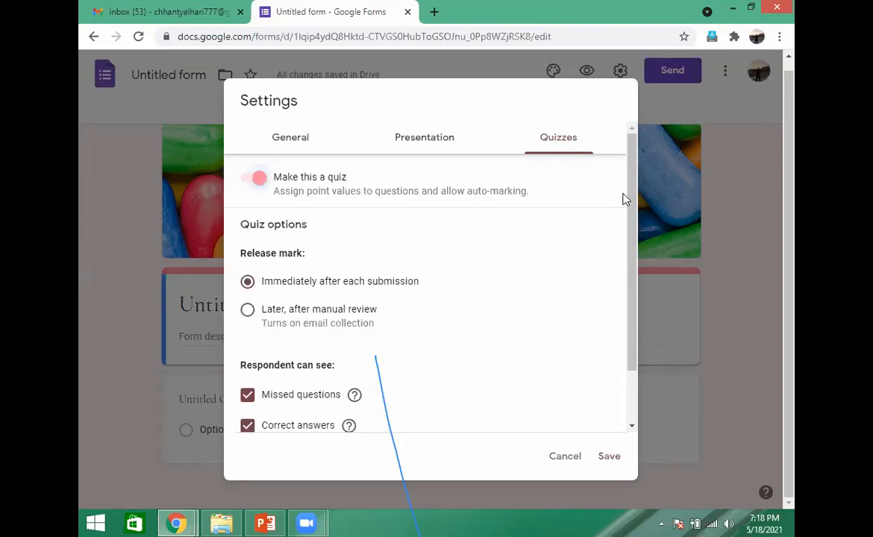
pyautogui.scroll(-1, 631, 196)
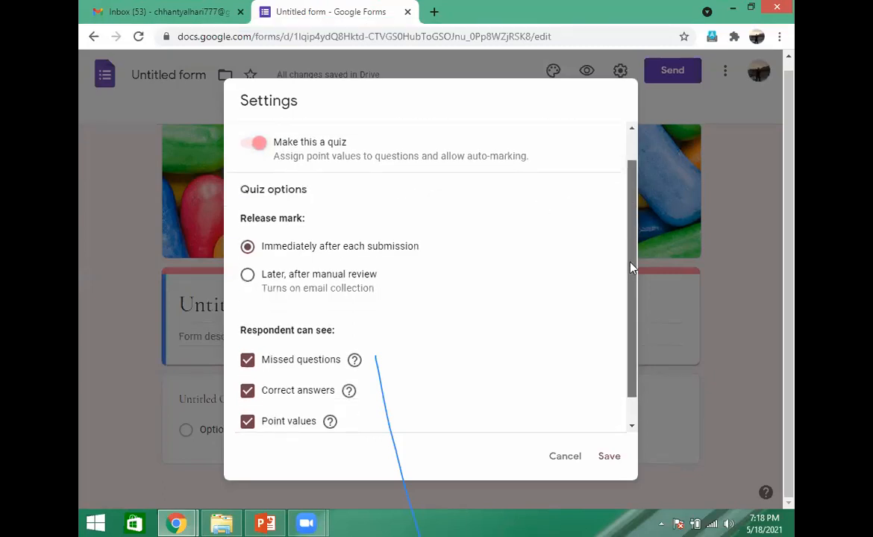
pyautogui.scroll(-1, 631, 268)
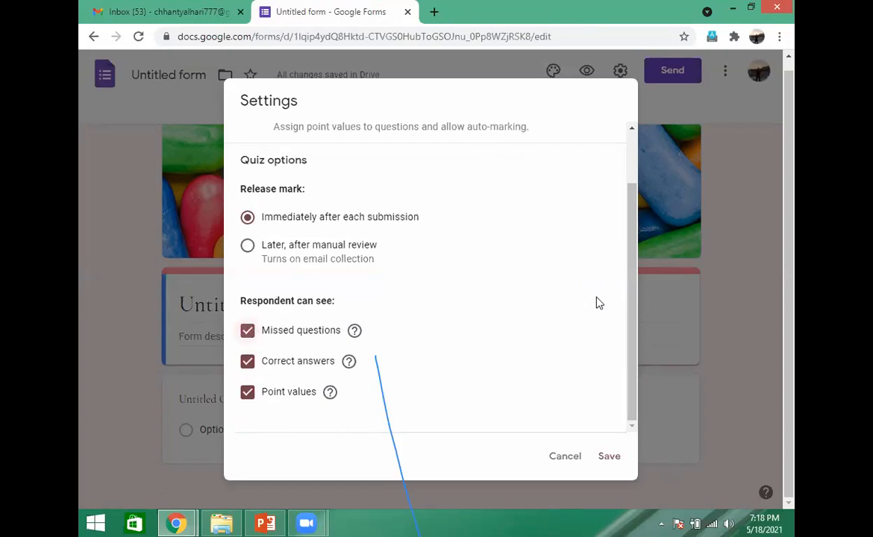
pyautogui.moveTo(629, 261); pyautogui.dragTo(626, 200)
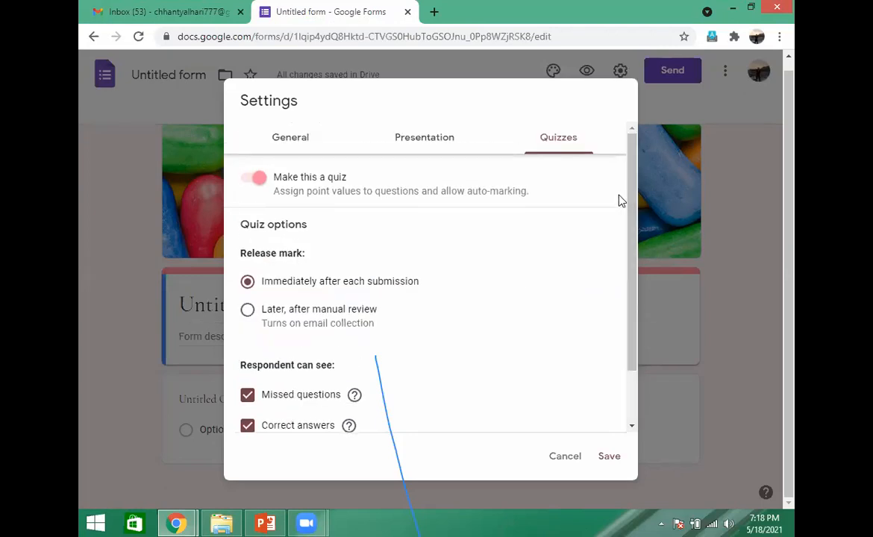
pyautogui.click(251, 180)
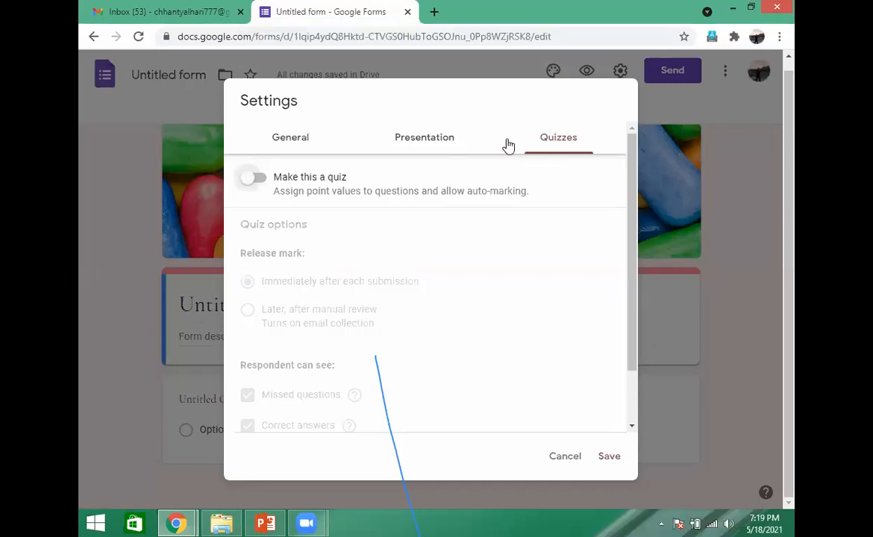
pyautogui.click(259, 179)
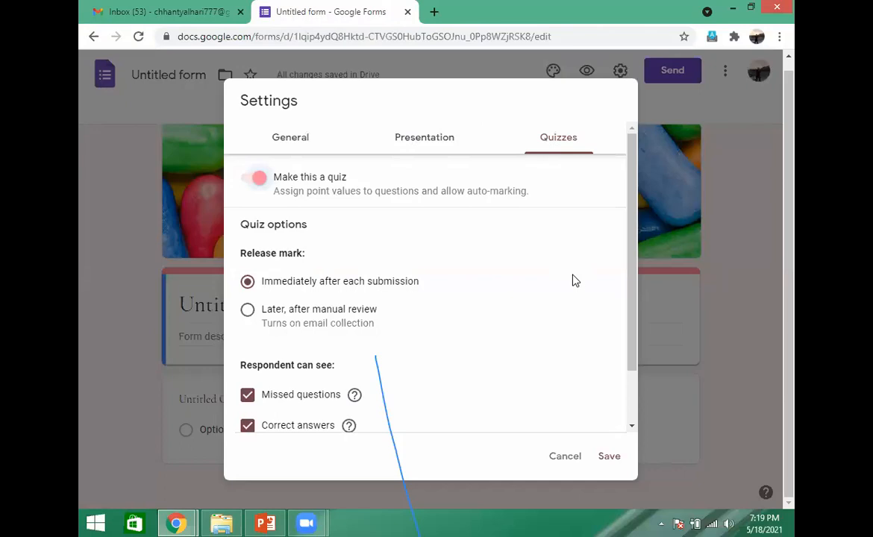
# - Toggle whether respondents can see point values, leaving the option enabled, and save the form settings
pyautogui.scroll(-2, 635, 223)
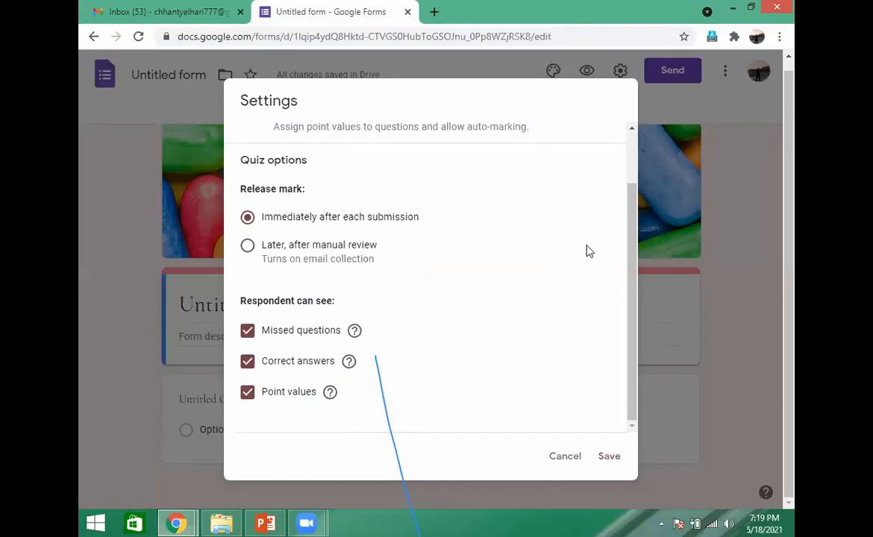
pyautogui.click(249, 396)
pyautogui.click(250, 397)
pyautogui.click(249, 393)
pyautogui.click(249, 393)
pyautogui.click(250, 397)
pyautogui.click(250, 398)
pyautogui.click(617, 457)
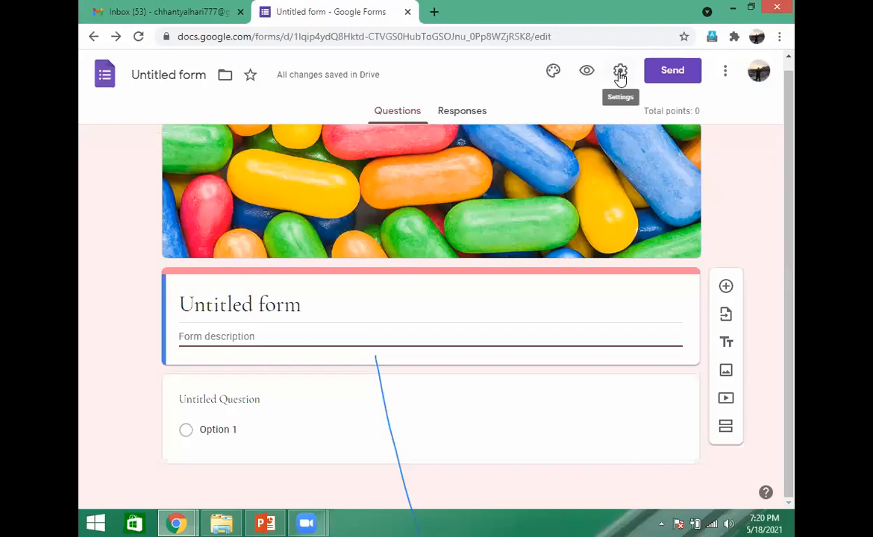
# - Review the form's general, presentation and quiz settings once more and save them without changes
pyautogui.click(619, 73)
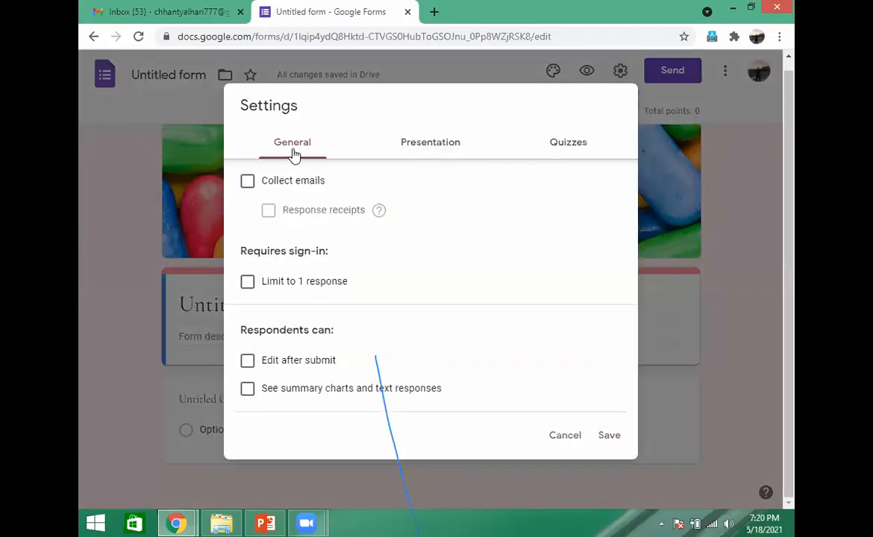
pyautogui.click(431, 147)
pyautogui.click(571, 150)
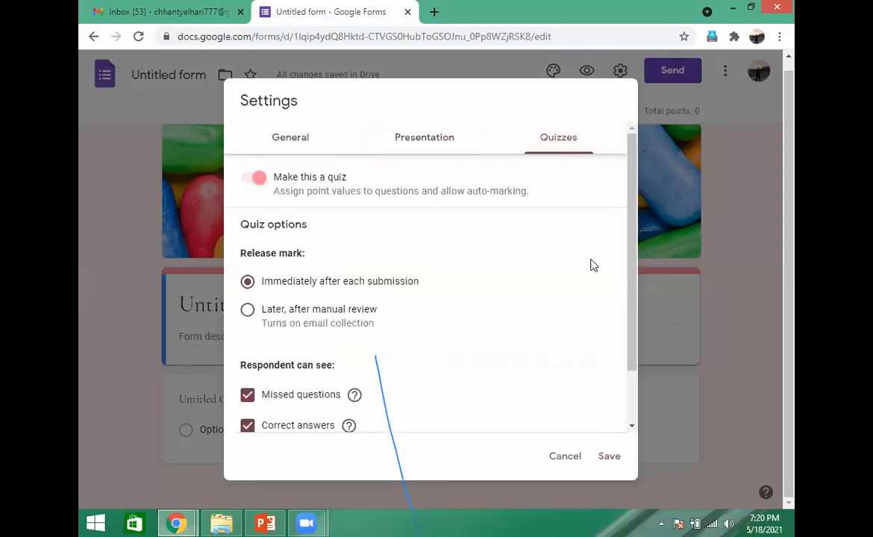
pyautogui.click(609, 454)
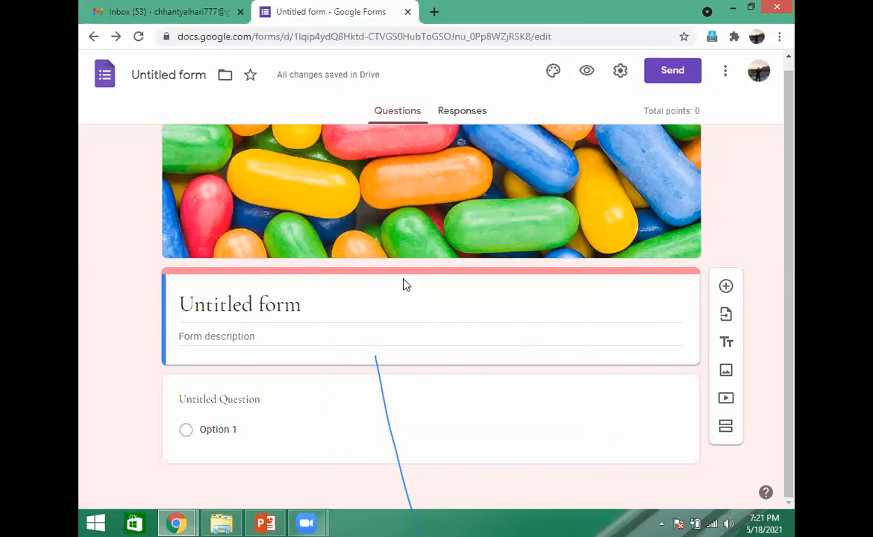
# - View the form's responses and look over the additional response options, closing them without choosing any
pyautogui.click(467, 118)
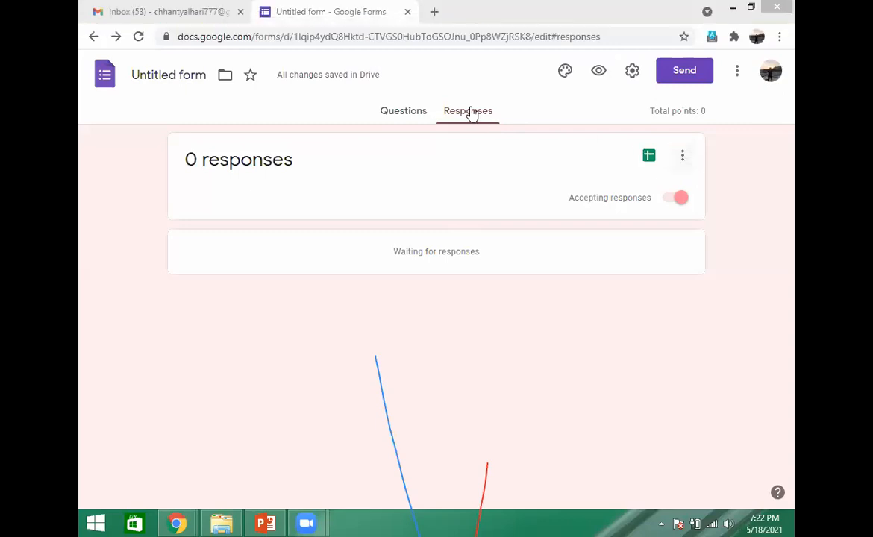
pyautogui.click(682, 158)
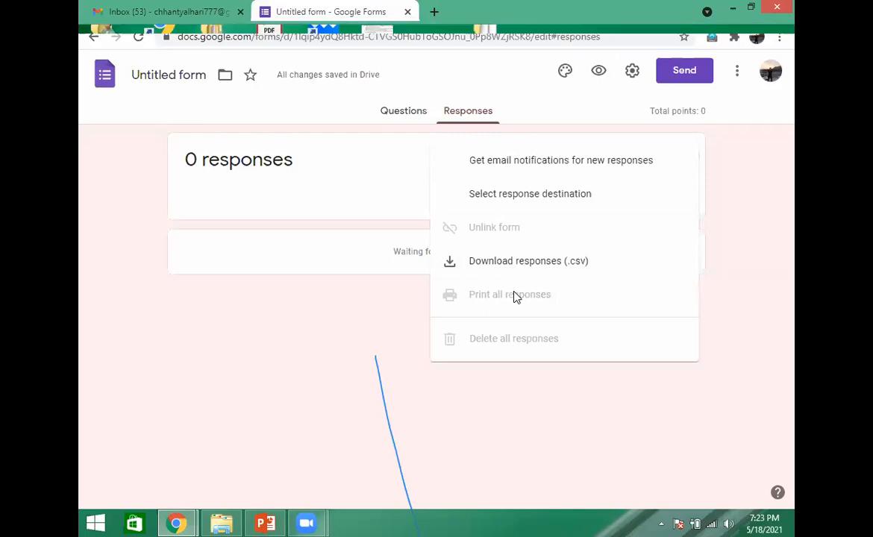
pyautogui.click(363, 335)
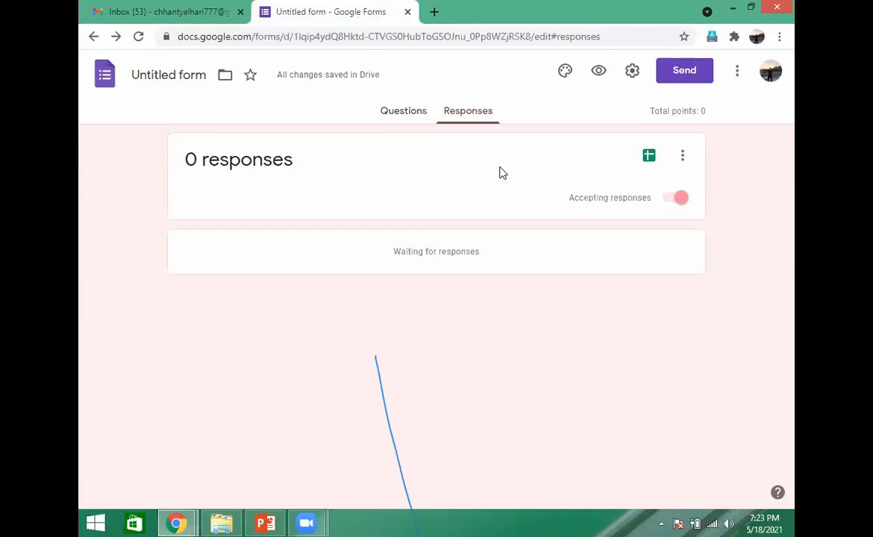
# - Look over the response destination choices and the additional response options, closing them without choosing any
pyautogui.click(650, 158)
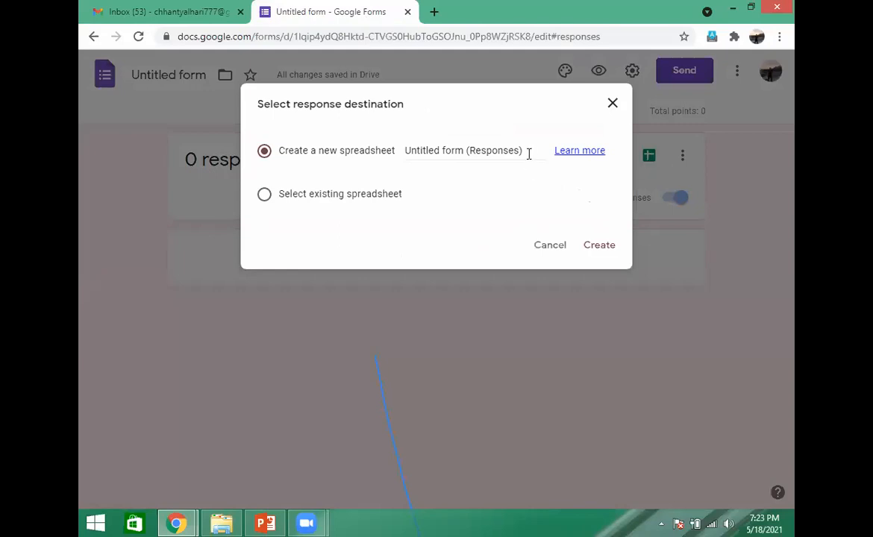
pyautogui.click(613, 104)
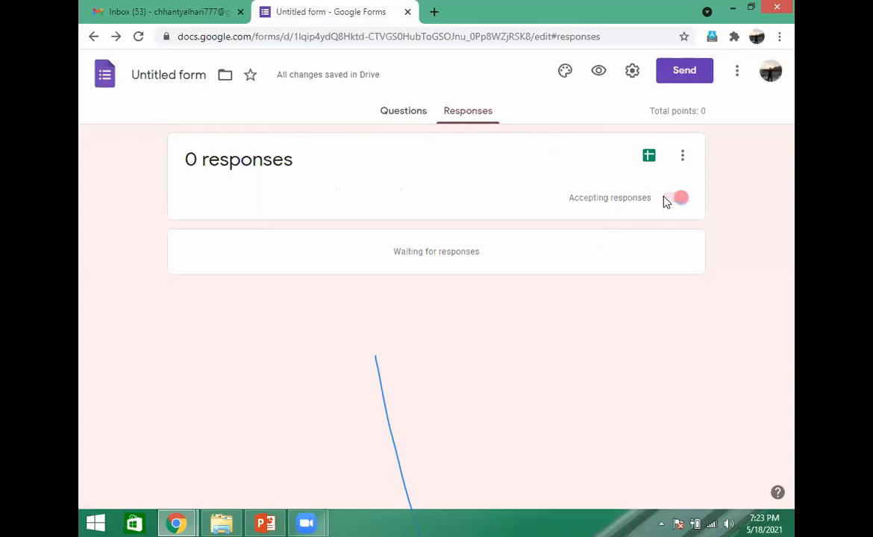
pyautogui.click(682, 156)
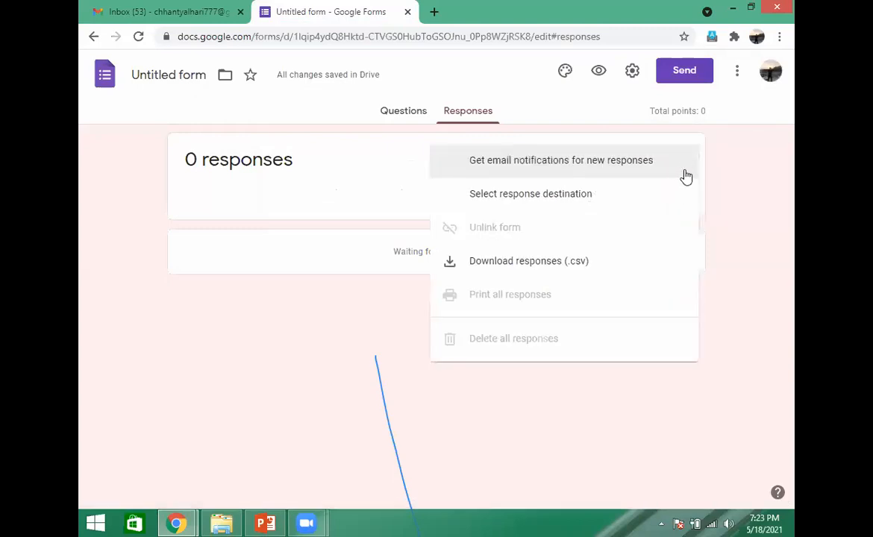
pyautogui.click(728, 255)
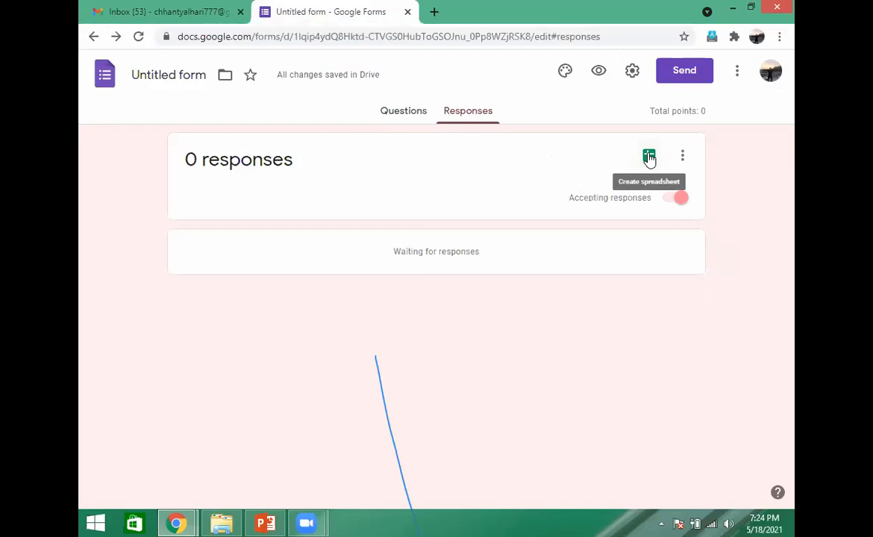
pyautogui.click(519, 42)
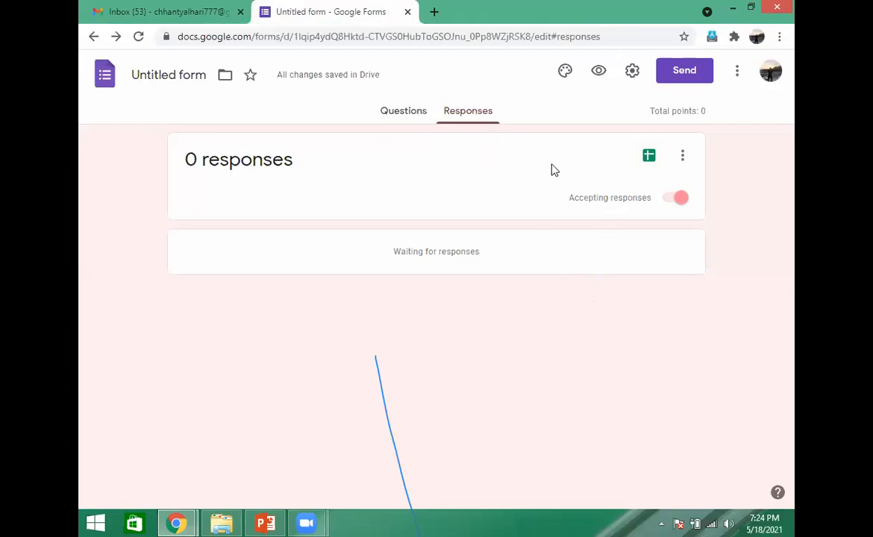
pyautogui.click(683, 161)
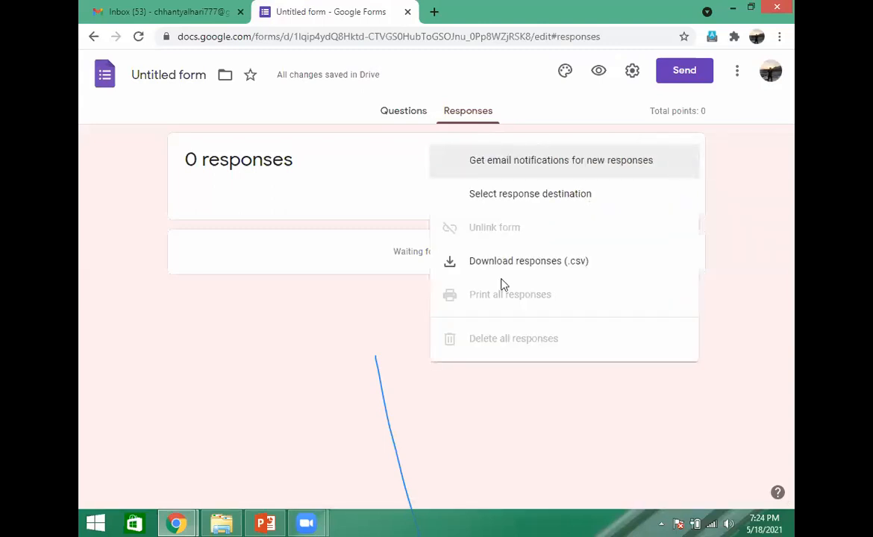
pyautogui.click(750, 287)
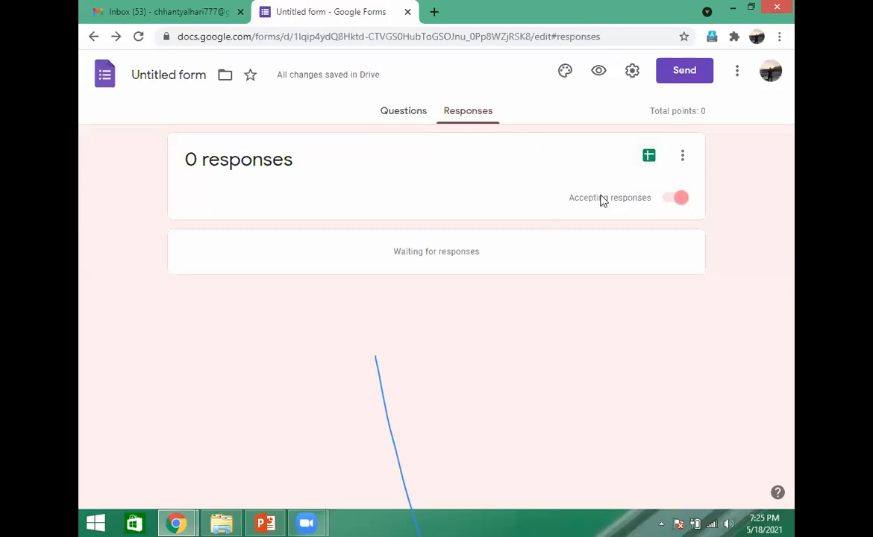
# - Create a new spreadsheet named "Record of admitted students" as the destination for the form's responses
pyautogui.click(649, 159)
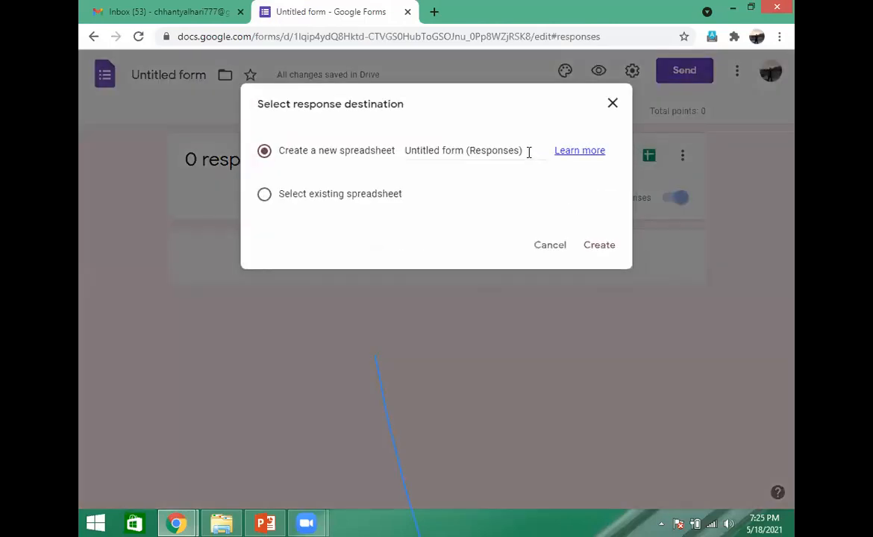
pyautogui.moveTo(529, 151); pyautogui.dragTo(408, 150)
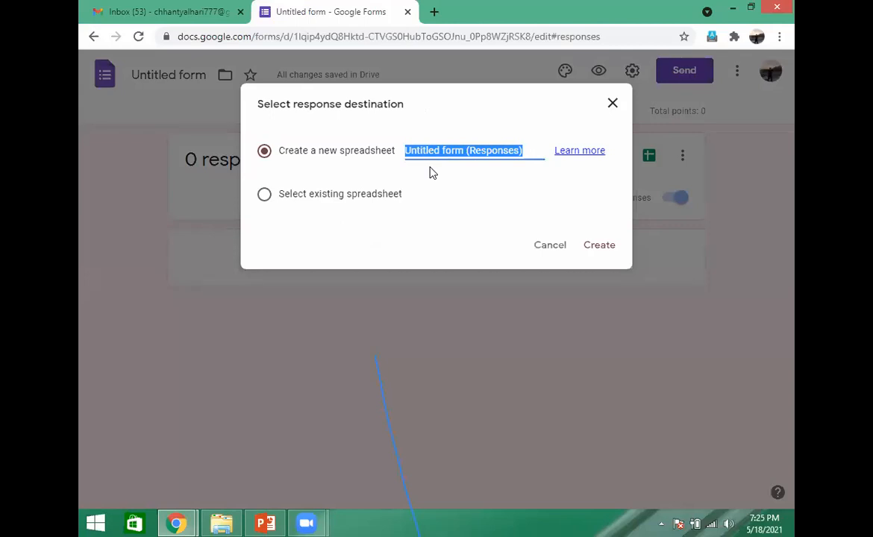
pyautogui.write('R')
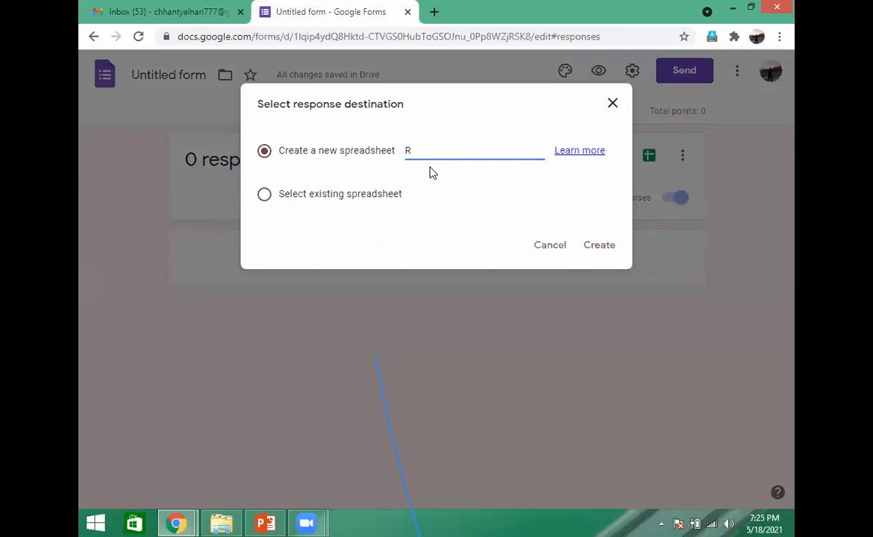
pyautogui.write('ecord of admitted')
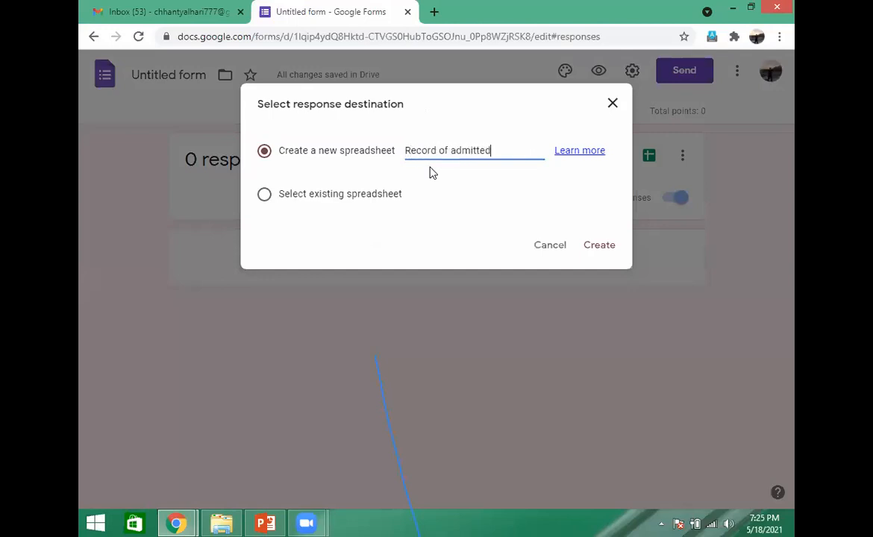
pyautogui.write(' students')
pyautogui.press('BackSpace')
pyautogui.press('BackSpace')
pyautogui.press('BackSpace')
pyautogui.write('nts')
pyautogui.click(602, 247)
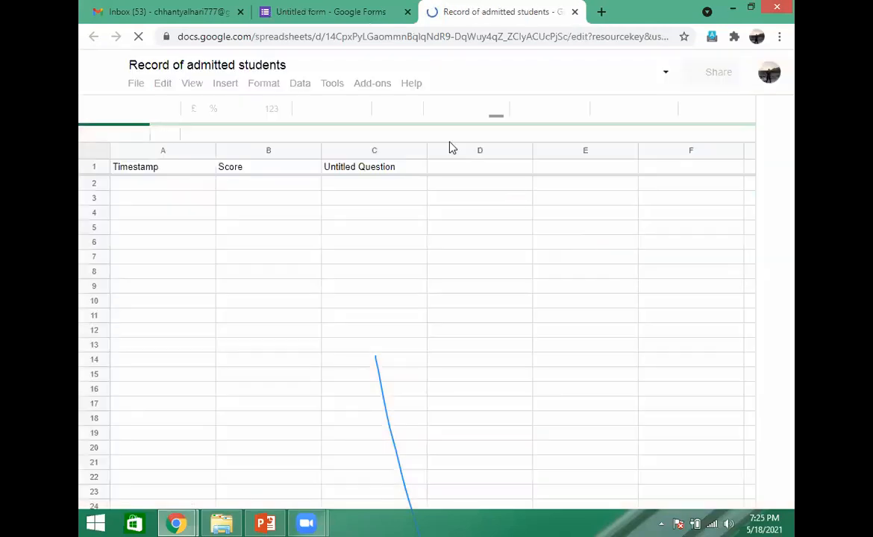
# - Check the form's responses page, return to the "Record of admitted students" spreadsheet, and look over its available download formats
pyautogui.click(341, 16)
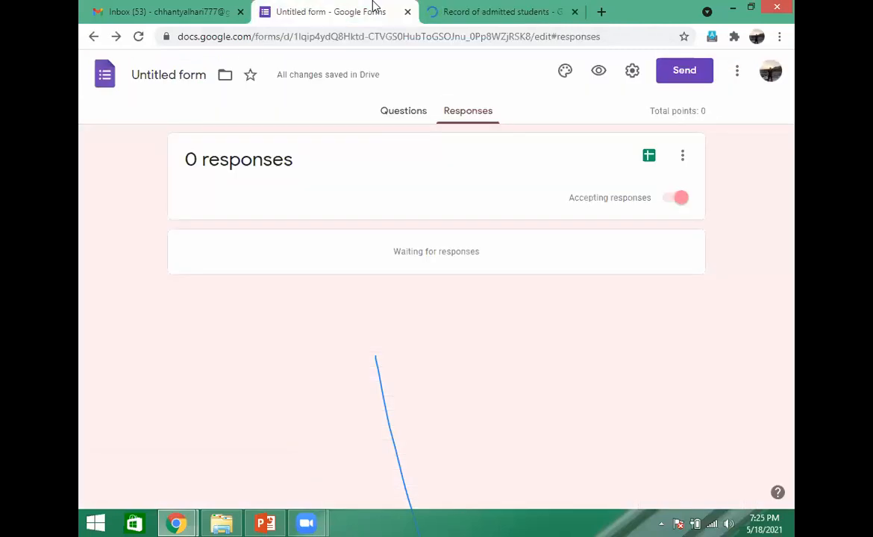
pyautogui.click(457, 13)
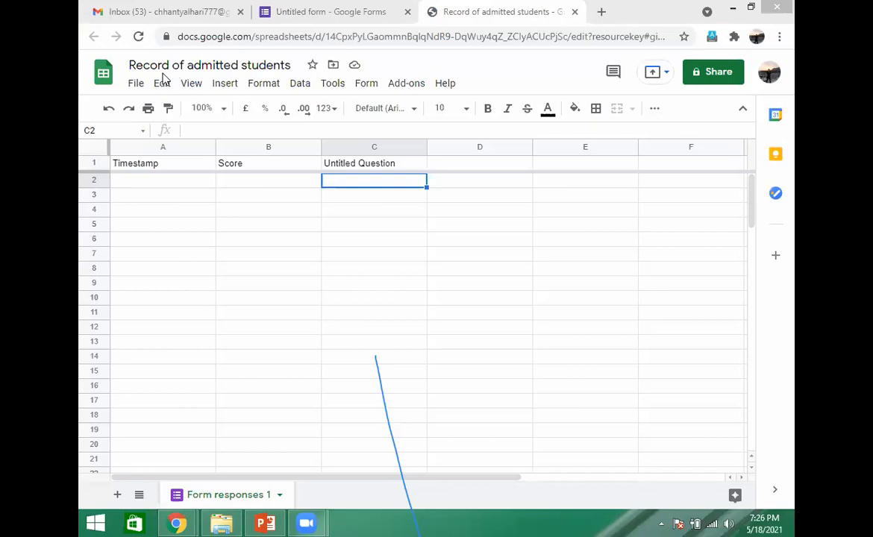
pyautogui.click(138, 84)
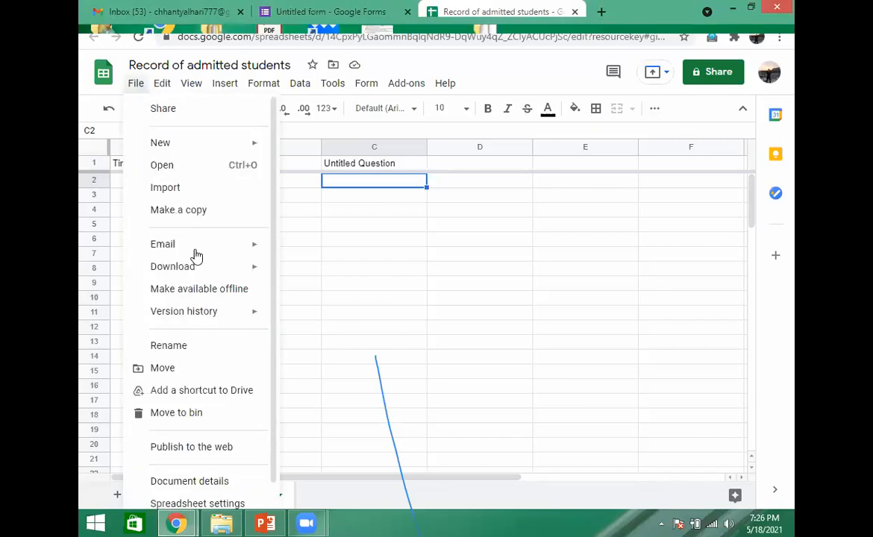
pyautogui.moveTo(230, 269)
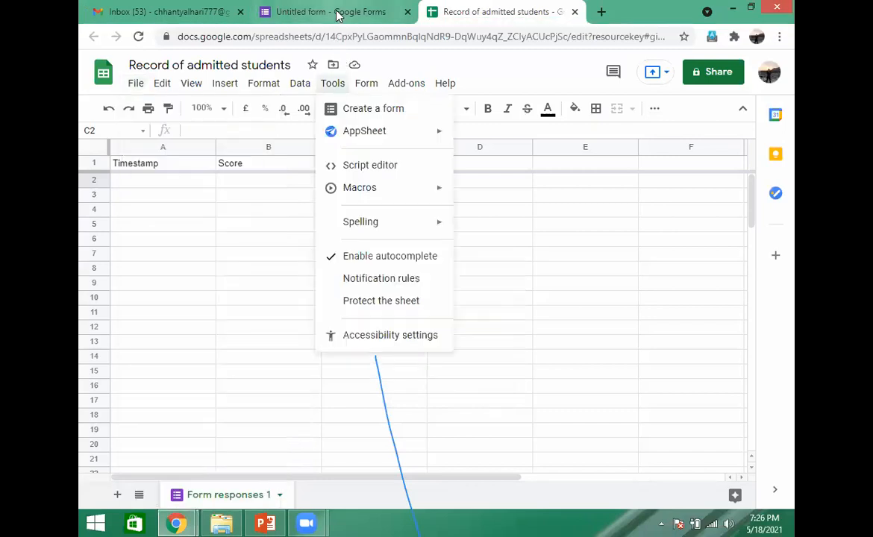
# - Open the linked response spreadsheet from the form's responses and export the current sheet as a PDF document
pyautogui.click(338, 14)
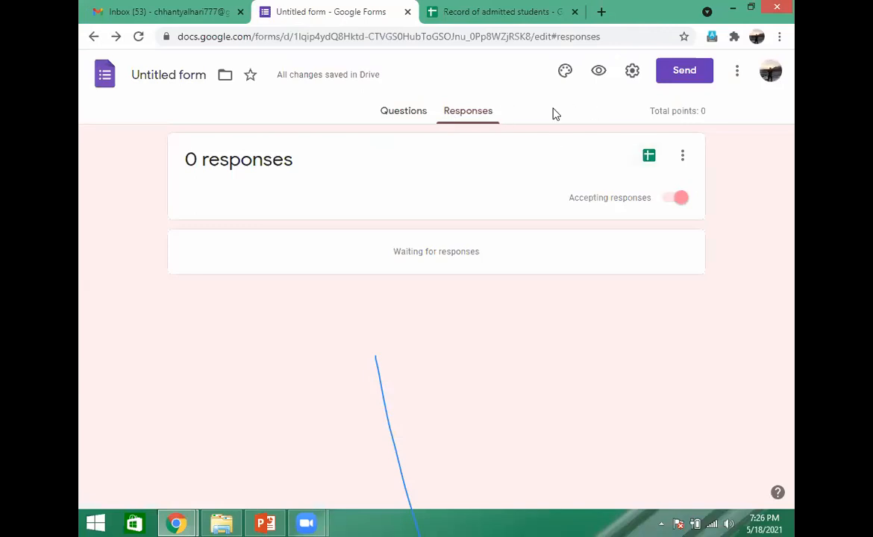
pyautogui.click(650, 158)
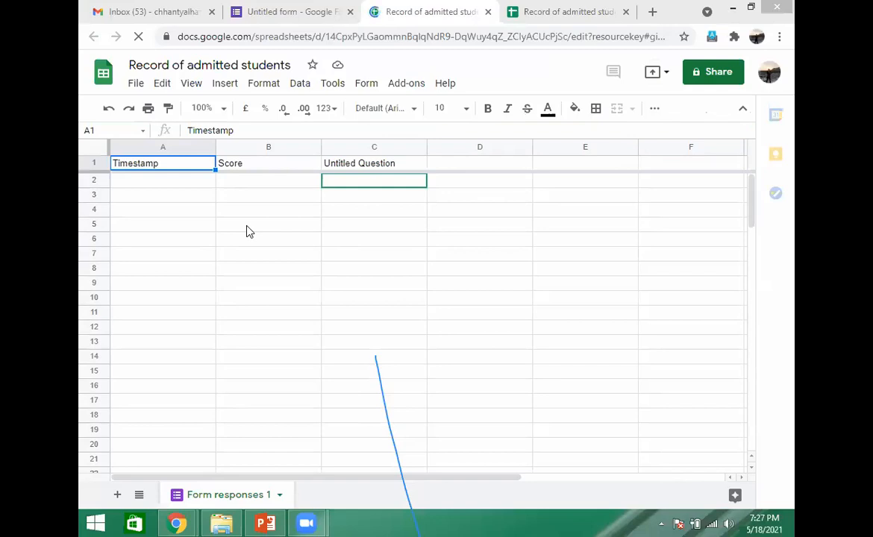
pyautogui.click(137, 86)
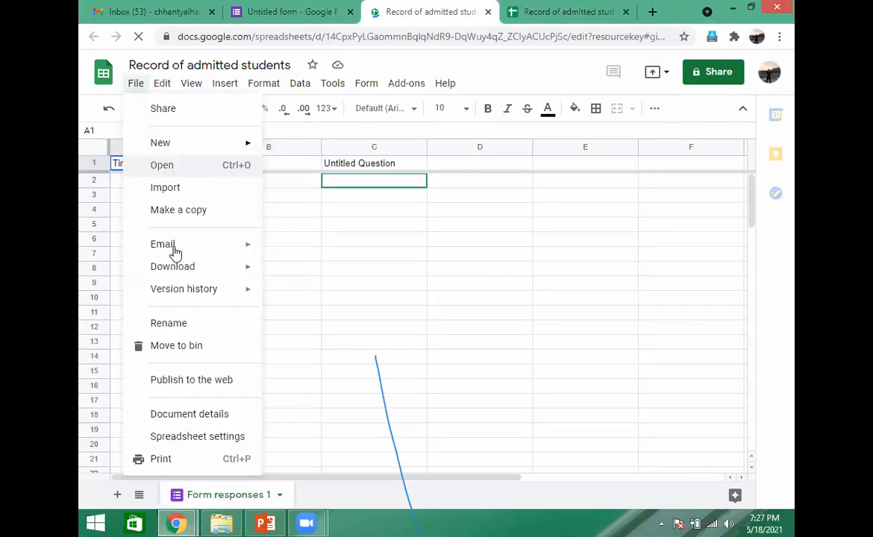
pyautogui.moveTo(231, 273)
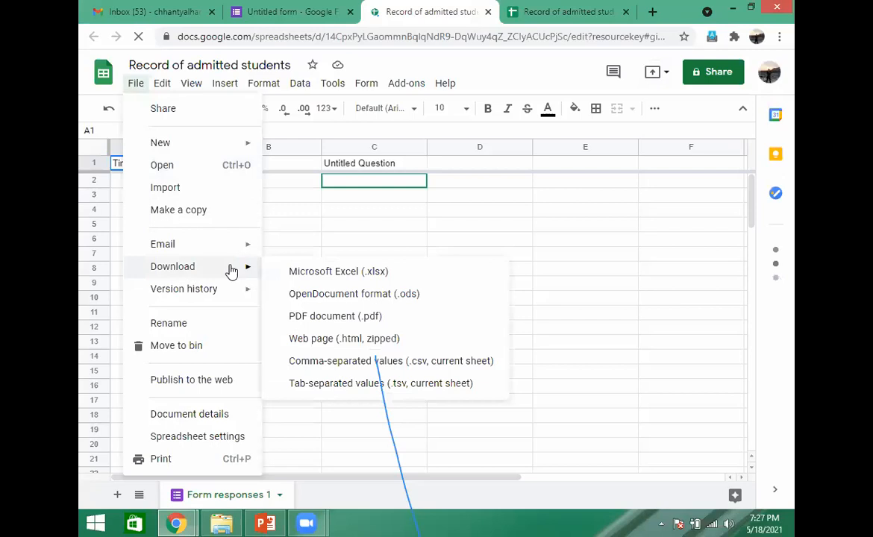
pyautogui.click(350, 317)
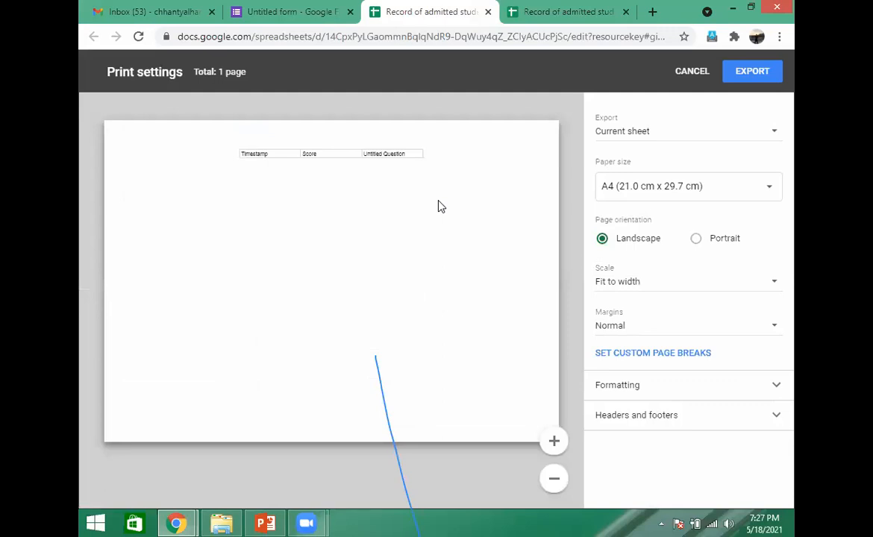
pyautogui.click(753, 72)
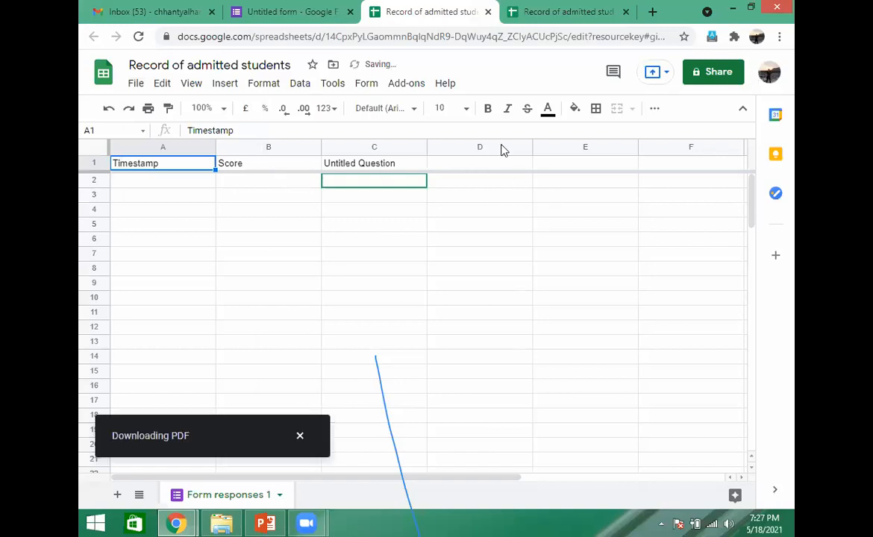
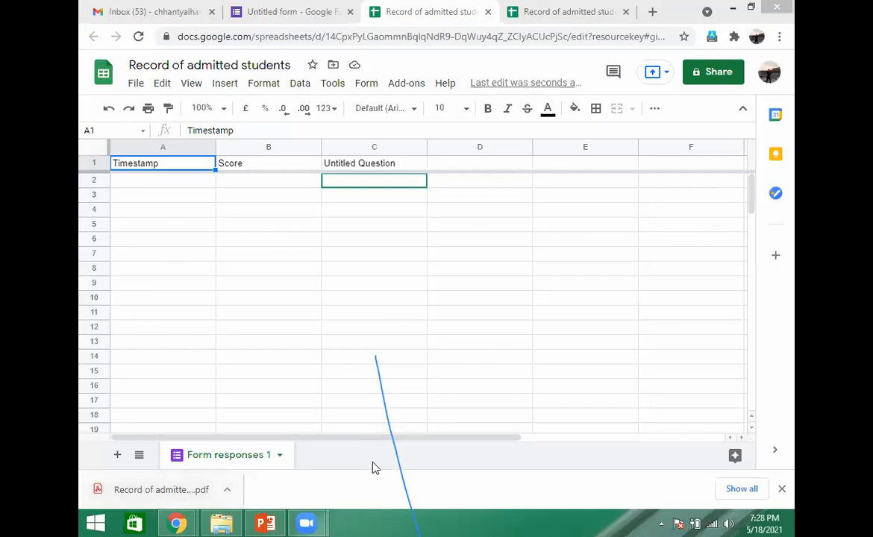
# - Show all downloads, reveal the exported "Record of admitted students" PDF in its folder, and close the folder window
pyautogui.click(742, 491)
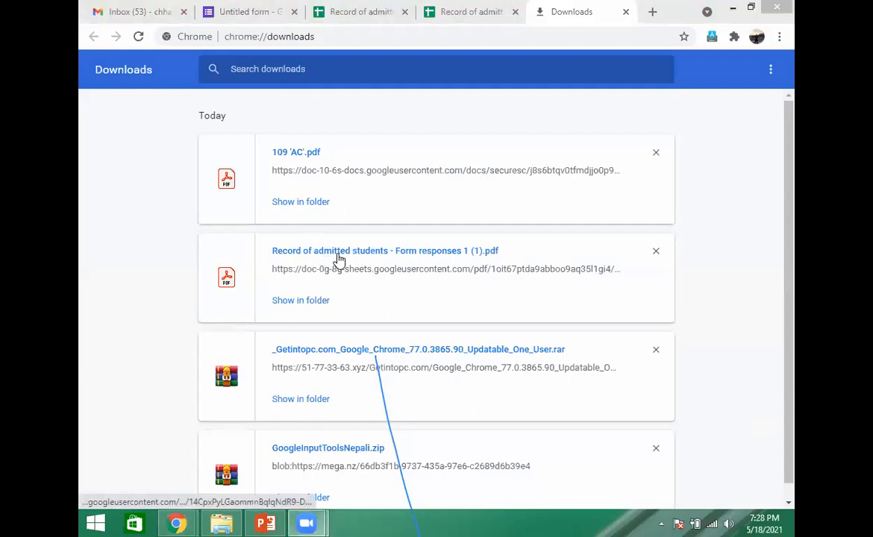
pyautogui.click(305, 302)
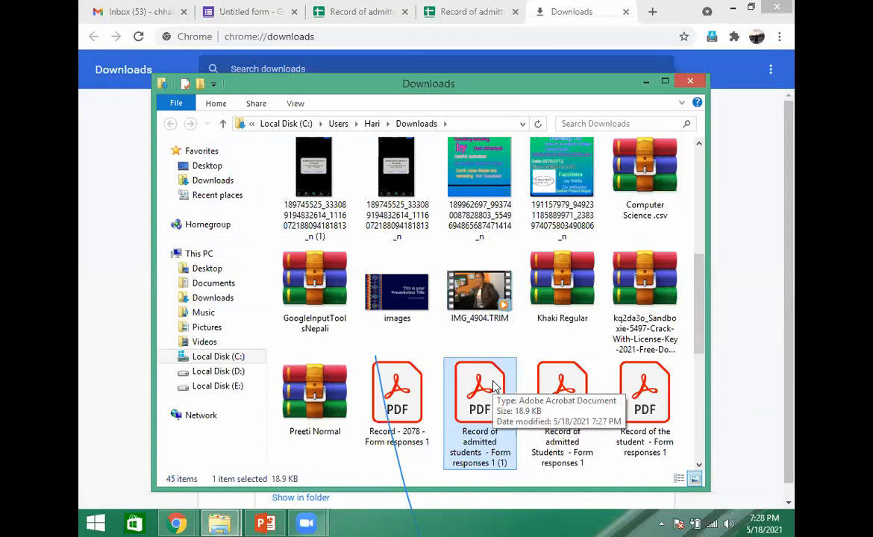
pyautogui.click(693, 82)
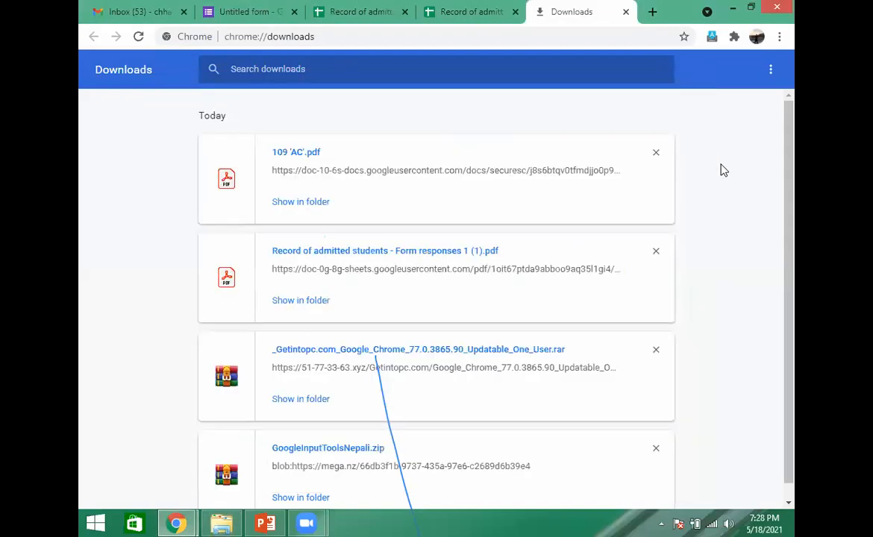
# - Remove "109 'AC'.pdf", the "Record of admitted students" PDF and the Google Chrome .rar entry from the downloads list
pyautogui.click(656, 154)
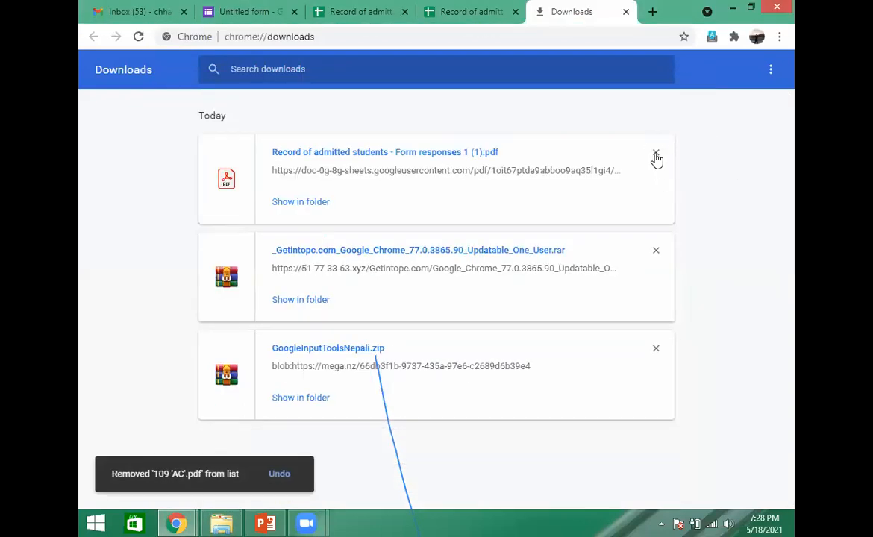
pyautogui.click(657, 155)
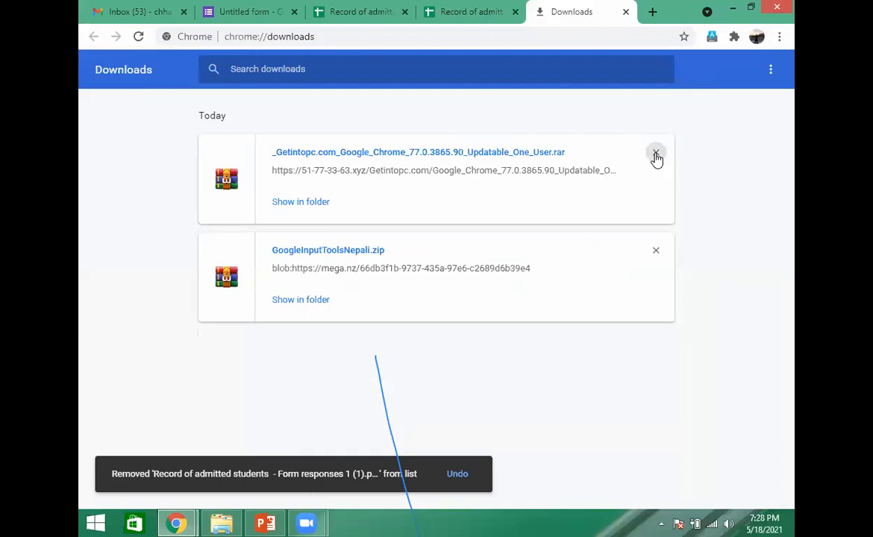
pyautogui.click(657, 156)
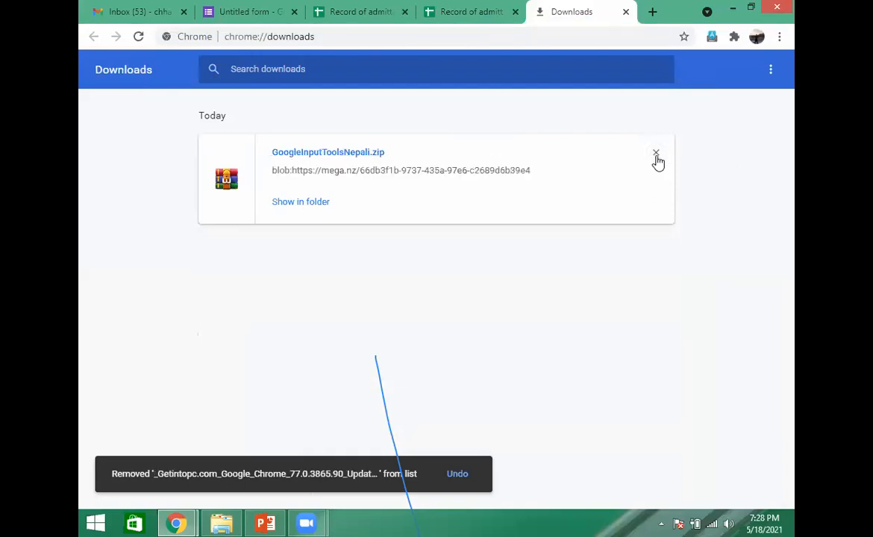
# - Return to the form's responses, view the linked spreadsheet from there, and close that newly opened copy
pyautogui.click(267, 13)
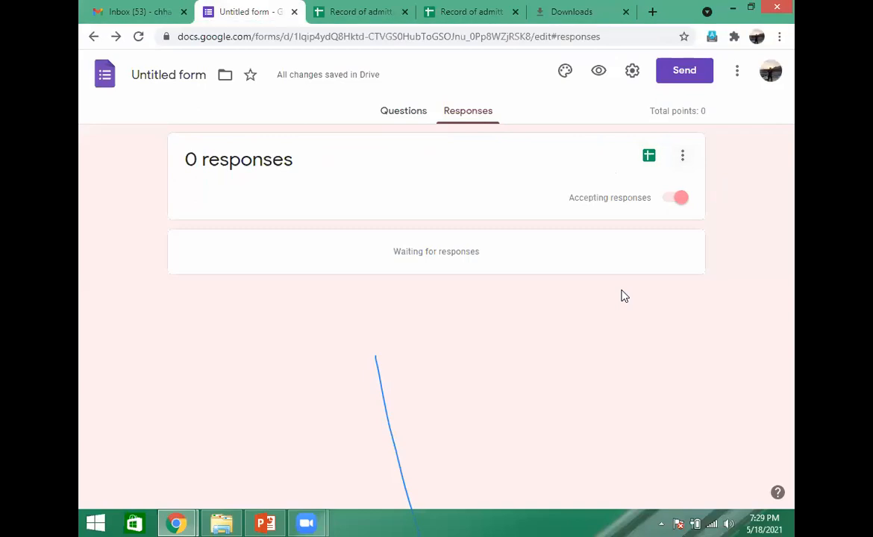
pyautogui.click(648, 157)
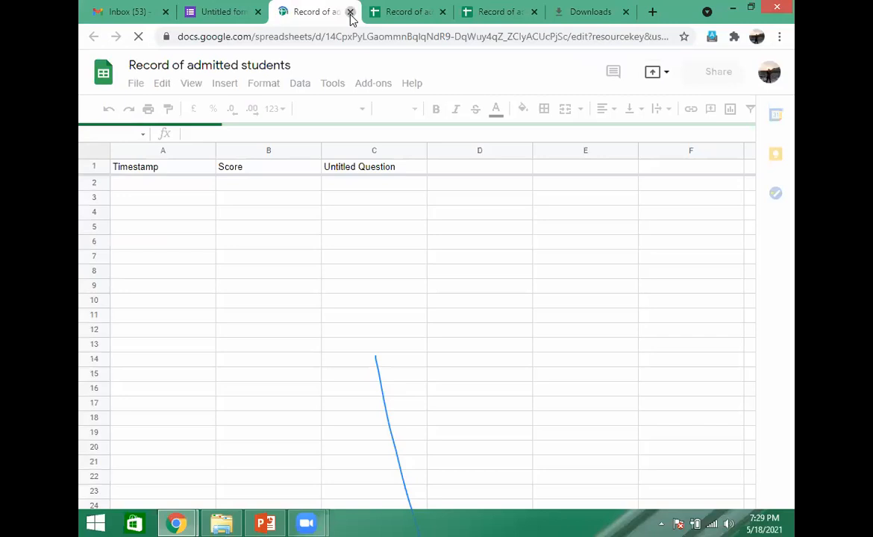
pyautogui.click(350, 12)
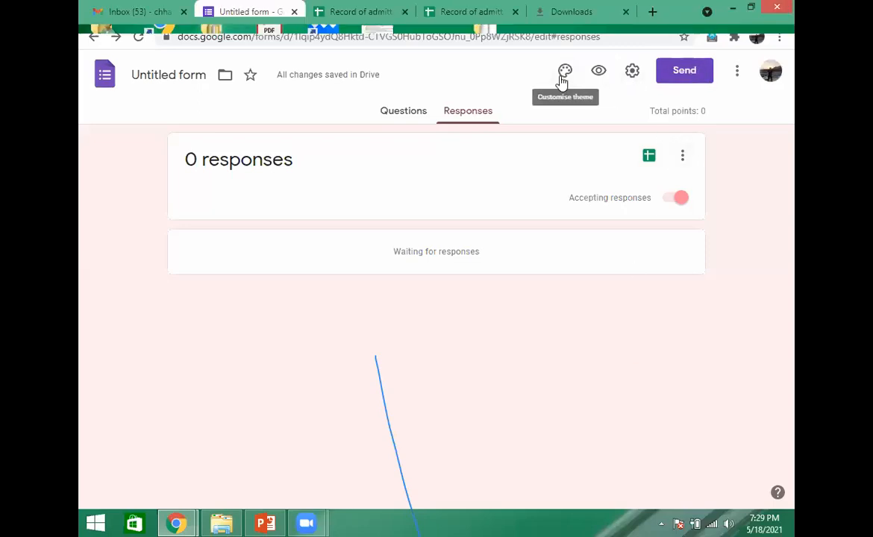
# - Look over the form's email and link sending options, closing them without sending anything
pyautogui.click(677, 74)
pyautogui.click(623, 106)
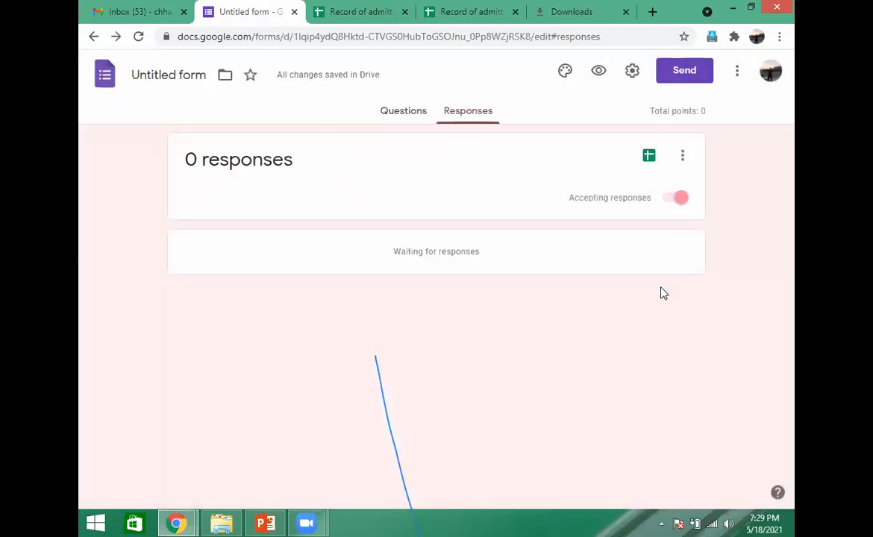
pyautogui.click(678, 74)
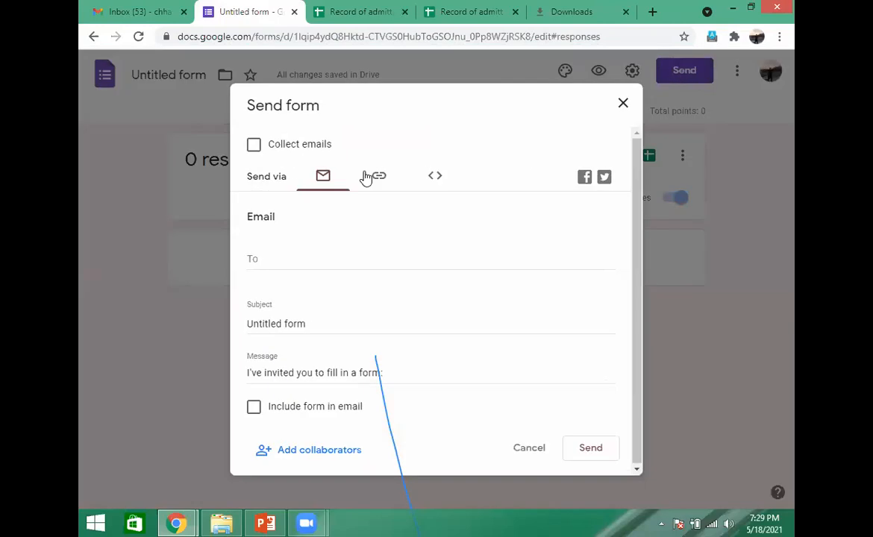
pyautogui.moveTo(462, 95); pyautogui.dragTo(463, 65)
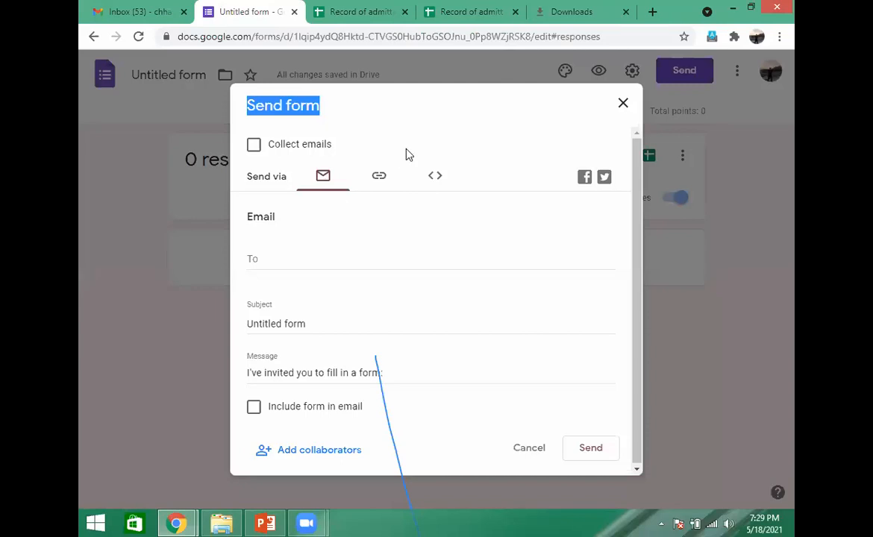
pyautogui.click(380, 179)
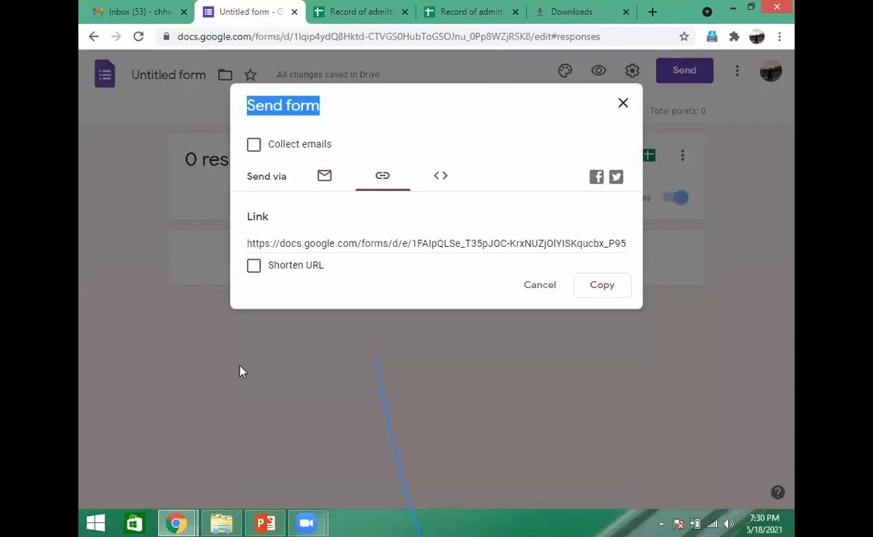
pyautogui.click(623, 105)
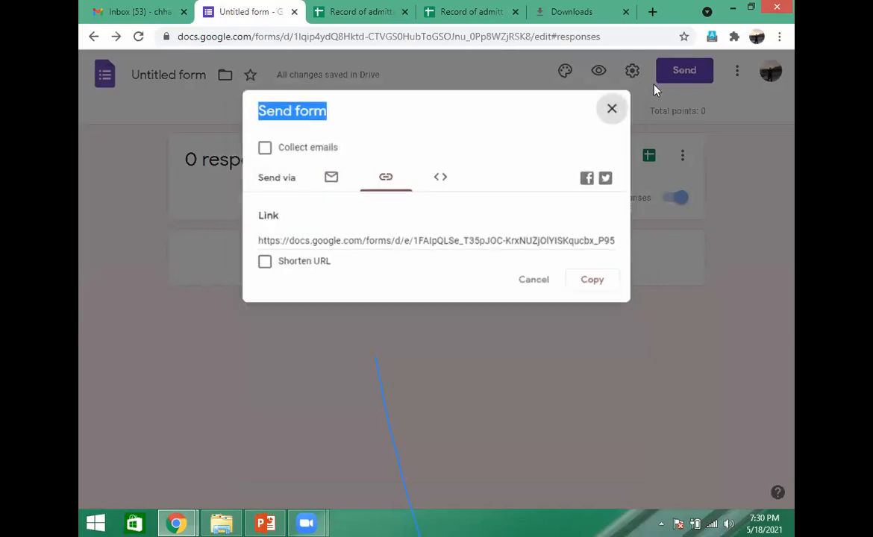
# - Try out shortening and copying the form's sharing link, and close the sending options
pyautogui.click(674, 74)
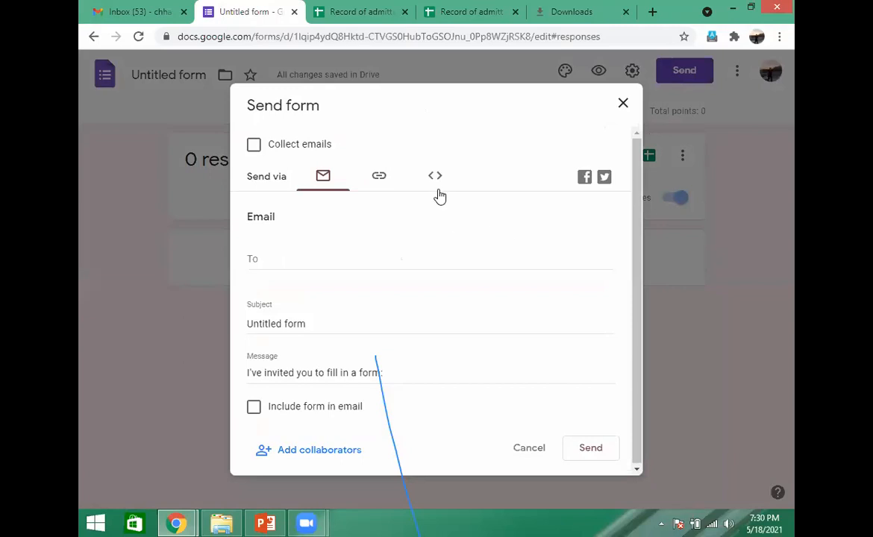
pyautogui.click(380, 180)
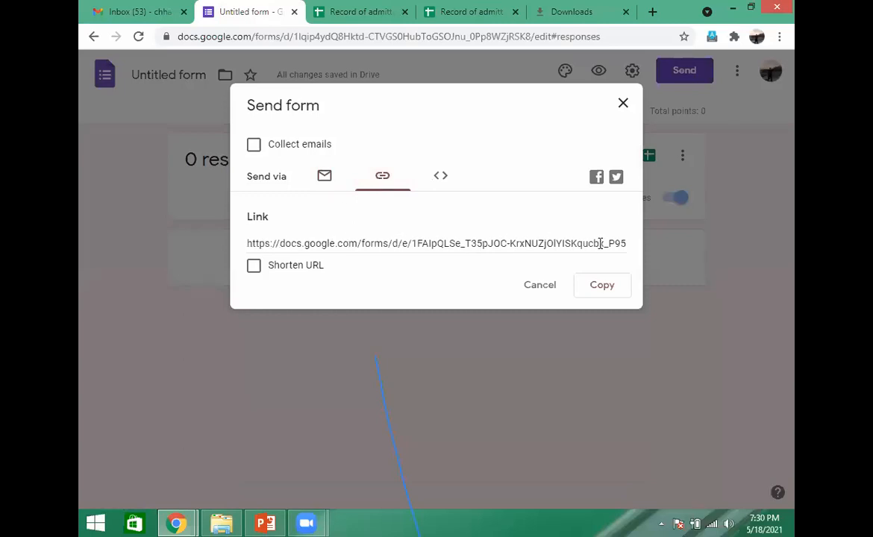
pyautogui.click(254, 267)
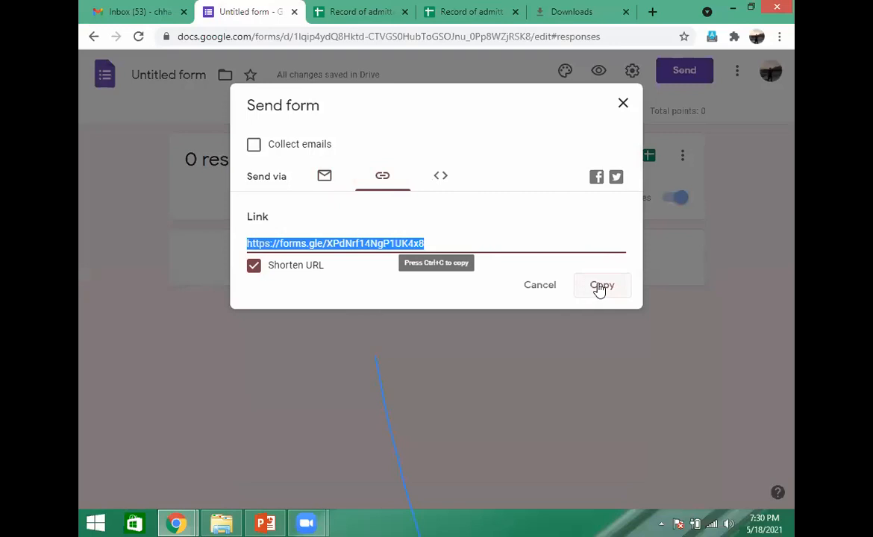
pyautogui.click(623, 104)
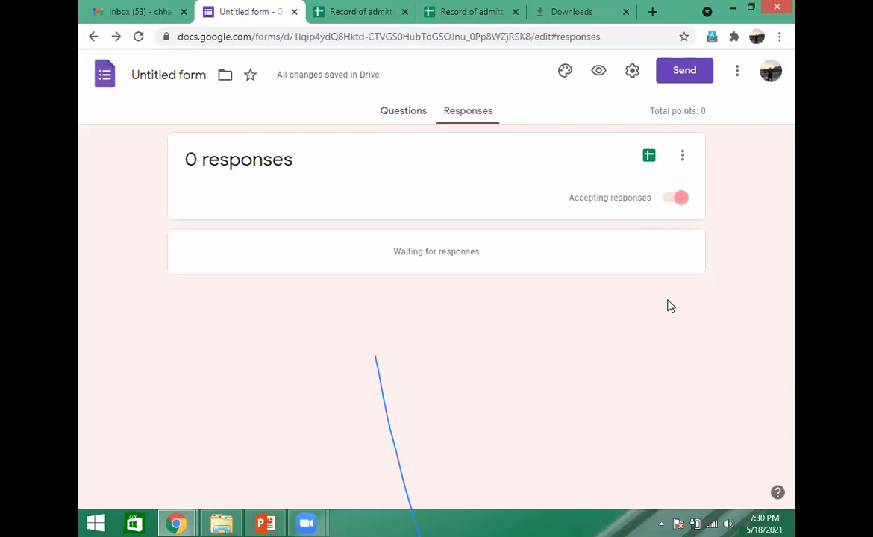
# - Generate a shortened URL for sending the form by link and copy it
pyautogui.click(683, 74)
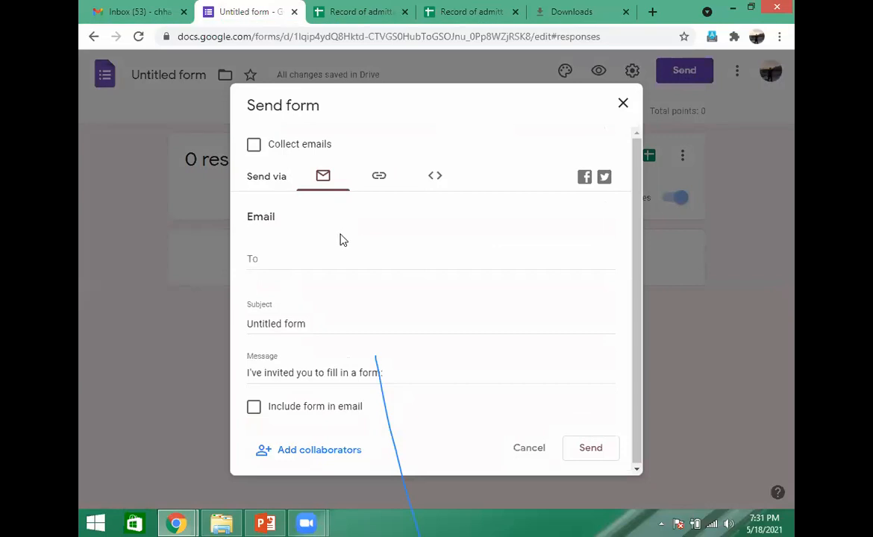
pyautogui.click(382, 179)
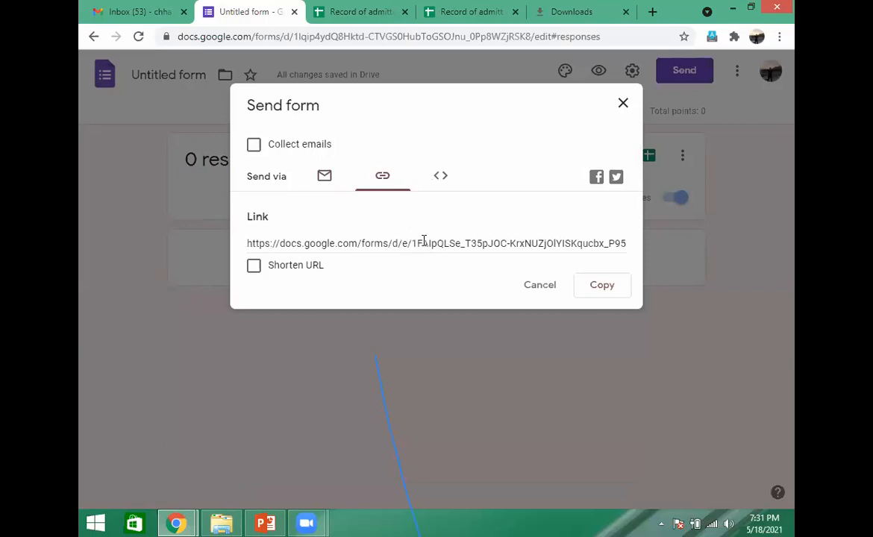
pyautogui.click(253, 268)
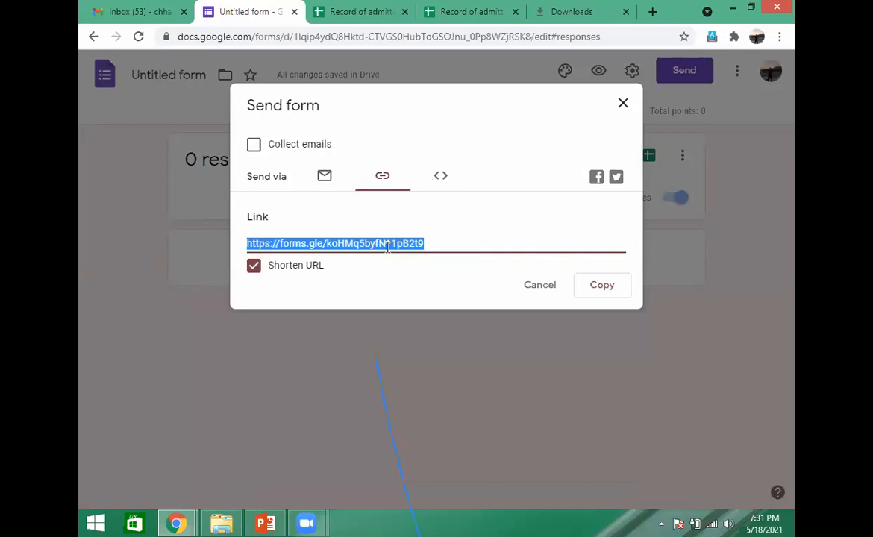
pyautogui.click(430, 244)
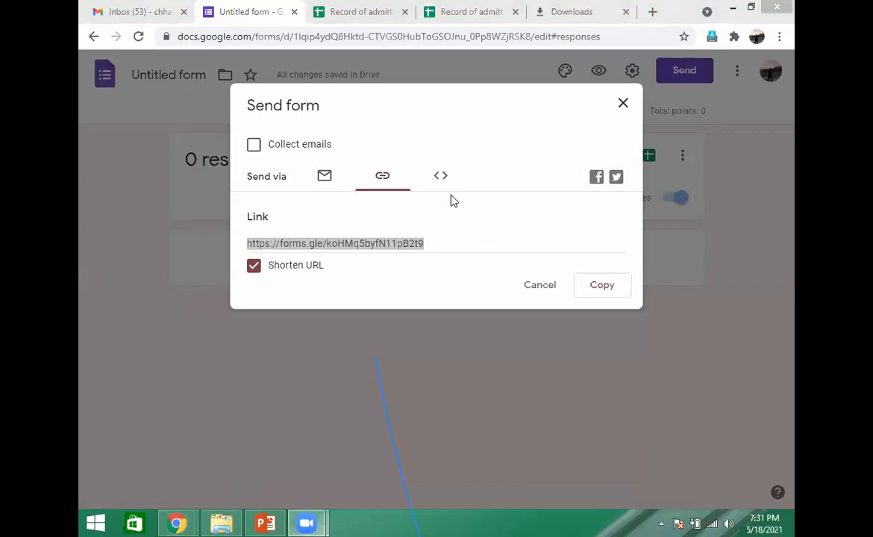
pyautogui.click(432, 242)
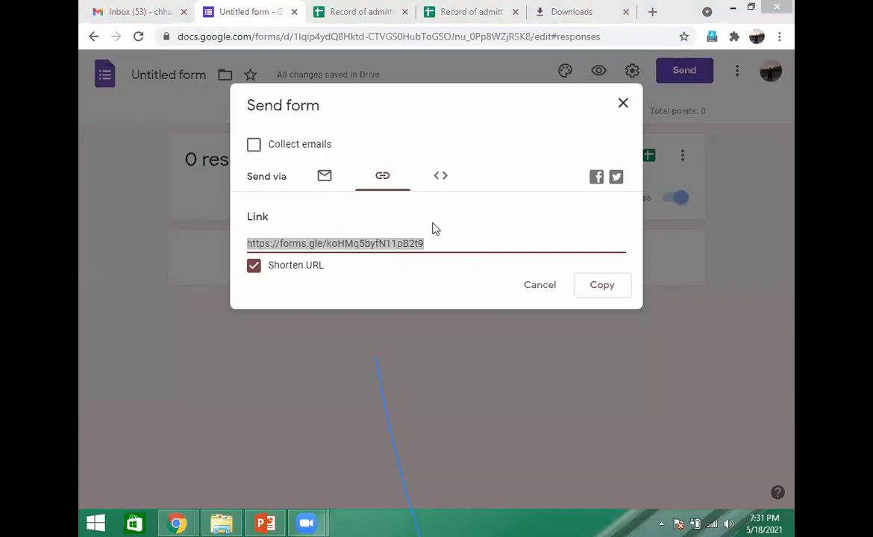
pyautogui.click(430, 243)
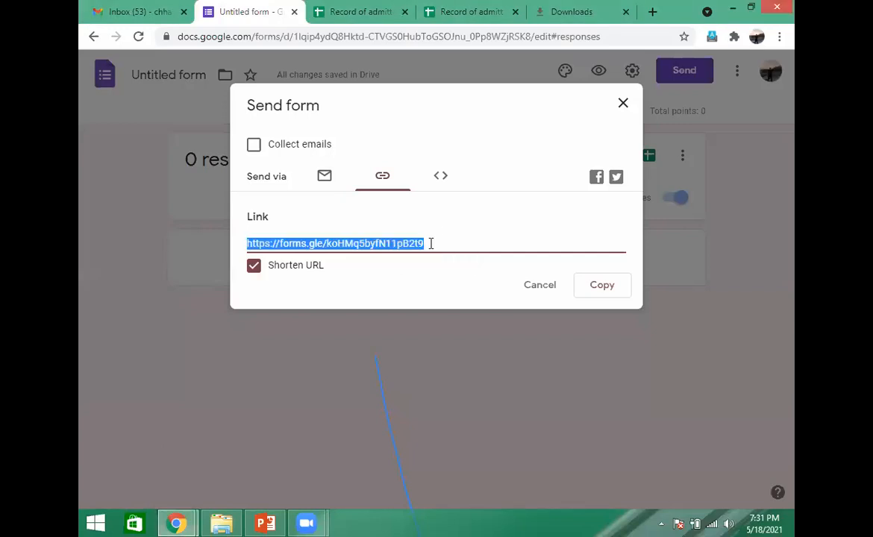
pyautogui.click(603, 287)
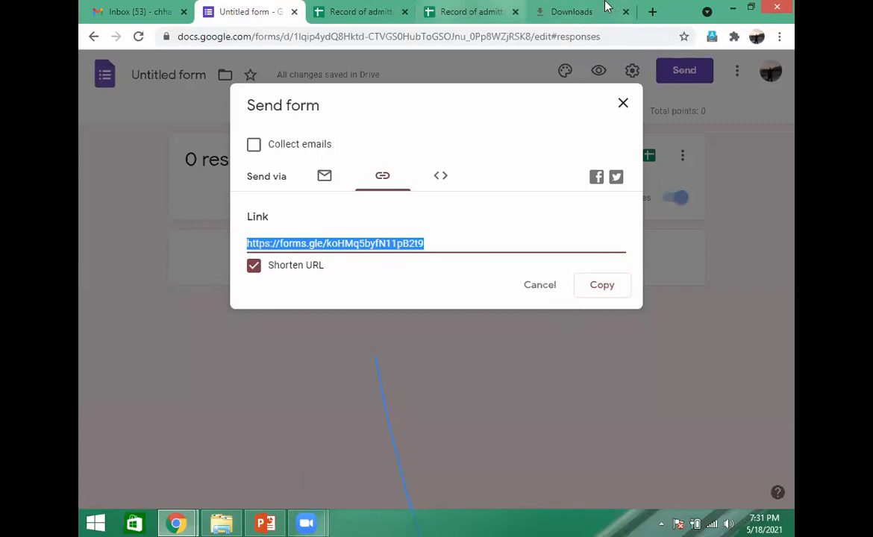
# - Open facebook.com in a new browser tab and paste the shortened form link into a new post
pyautogui.click(653, 12)
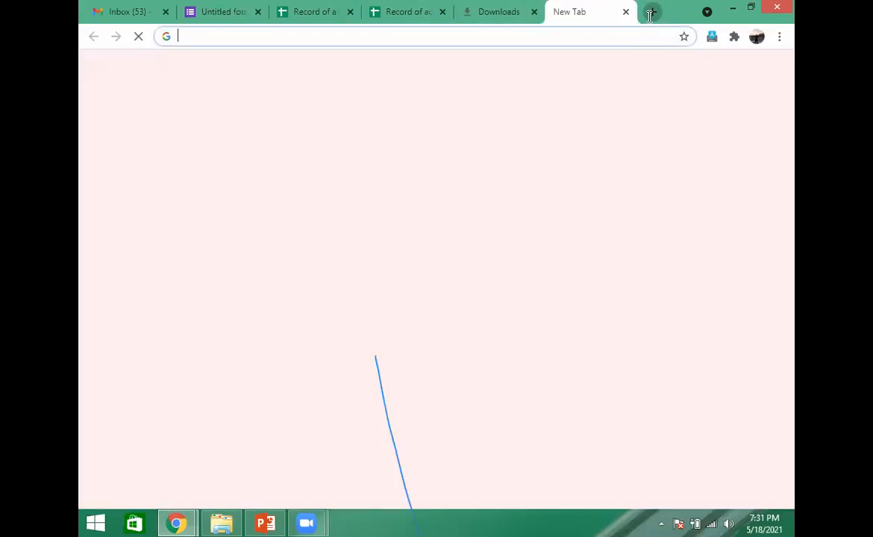
pyautogui.click(567, 37)
pyautogui.write('facebook.com')
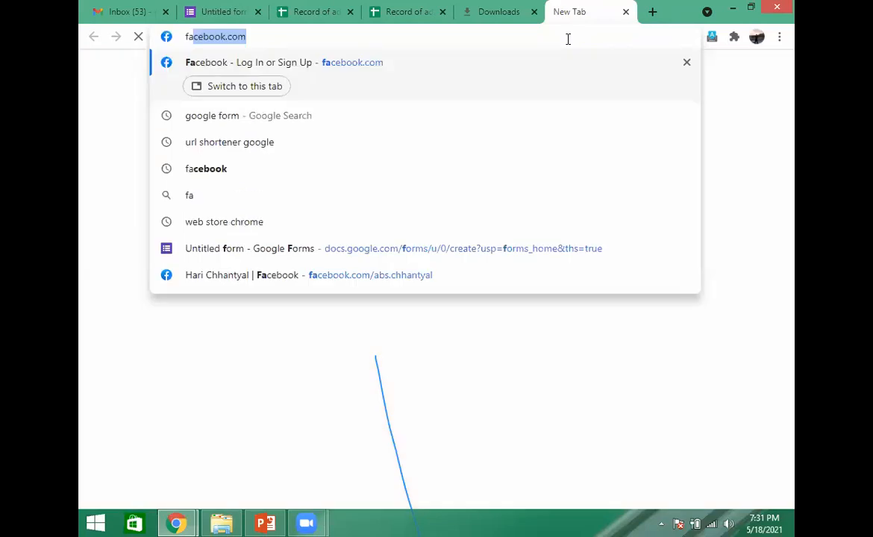
pyautogui.press('Return')
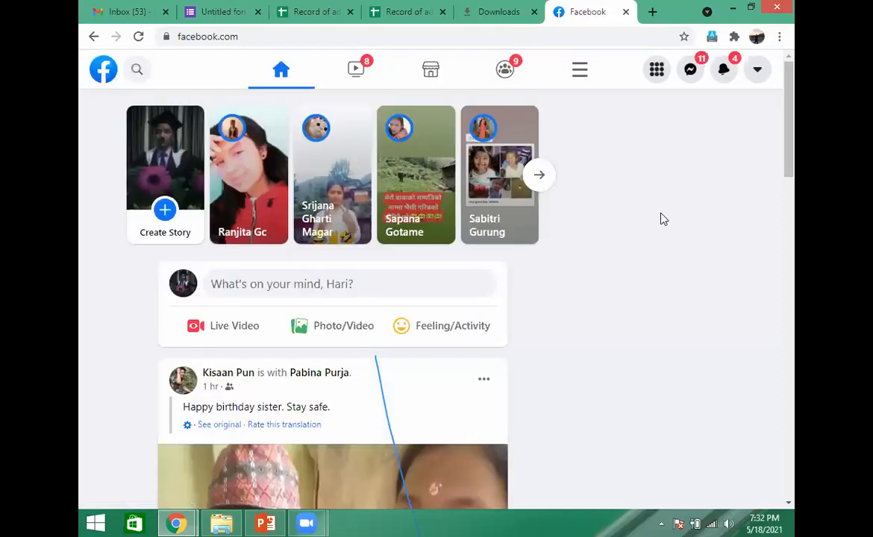
pyautogui.click(347, 284)
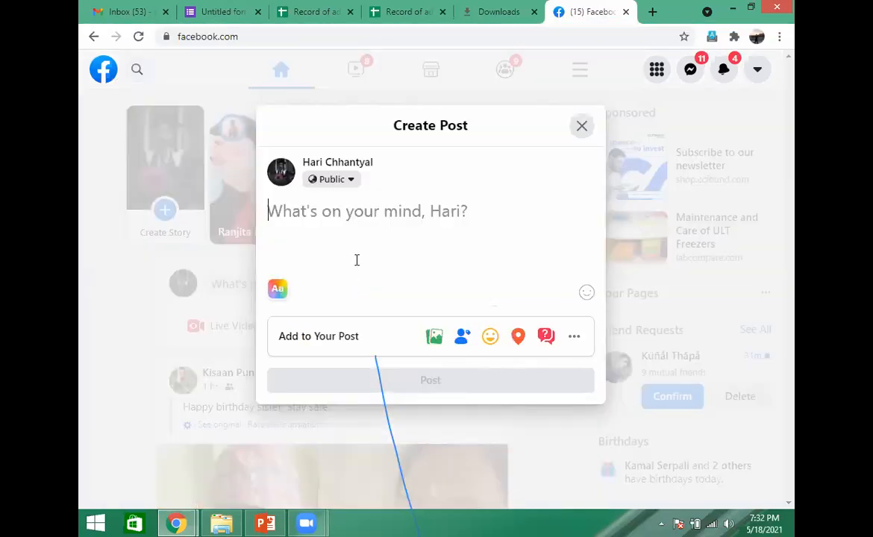
pyautogui.hotkey('ctrl', 'v')
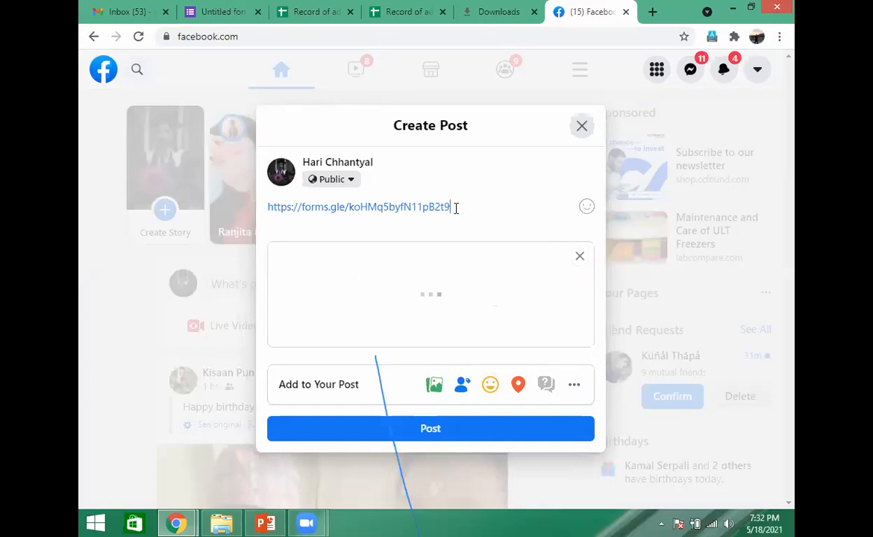
# - Select the pasted form link in the post draft and try to open the Messenger chats
pyautogui.moveTo(455, 209); pyautogui.dragTo(264, 209)
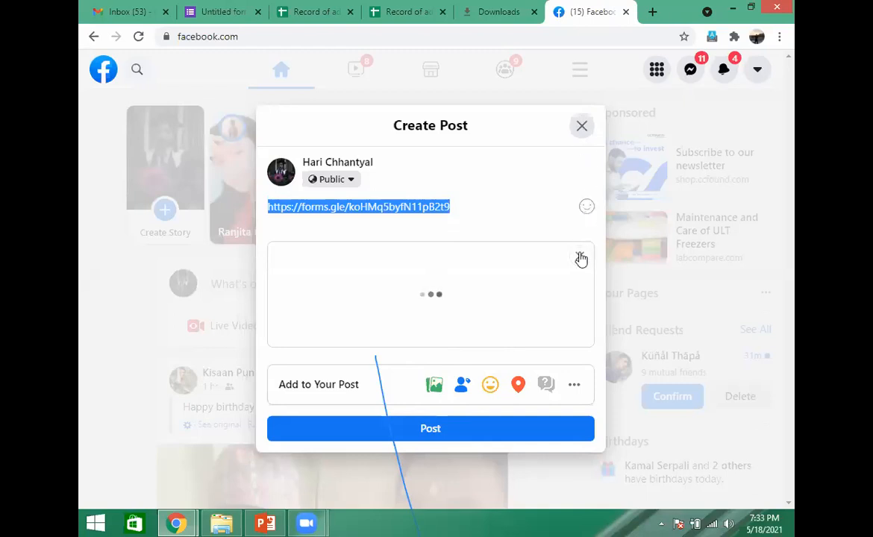
pyautogui.click(689, 71)
pyautogui.click(689, 73)
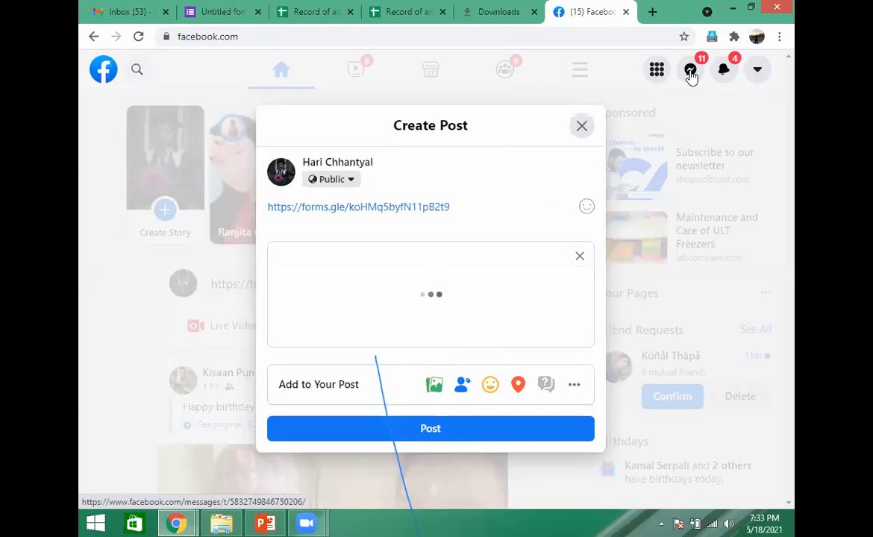
pyautogui.click(692, 75)
pyautogui.click(691, 71)
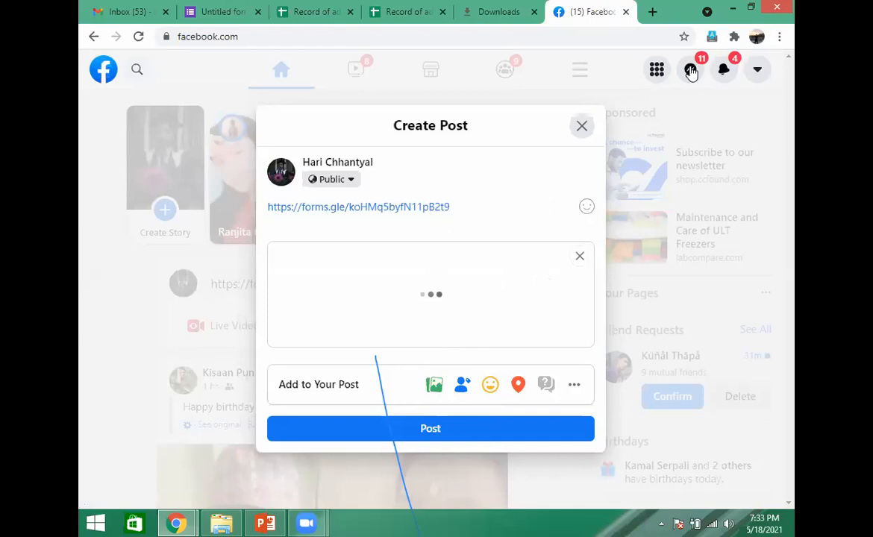
# - Open the copied short form link in a new browser tab to view the respondent form, and close that tab
pyautogui.click(653, 12)
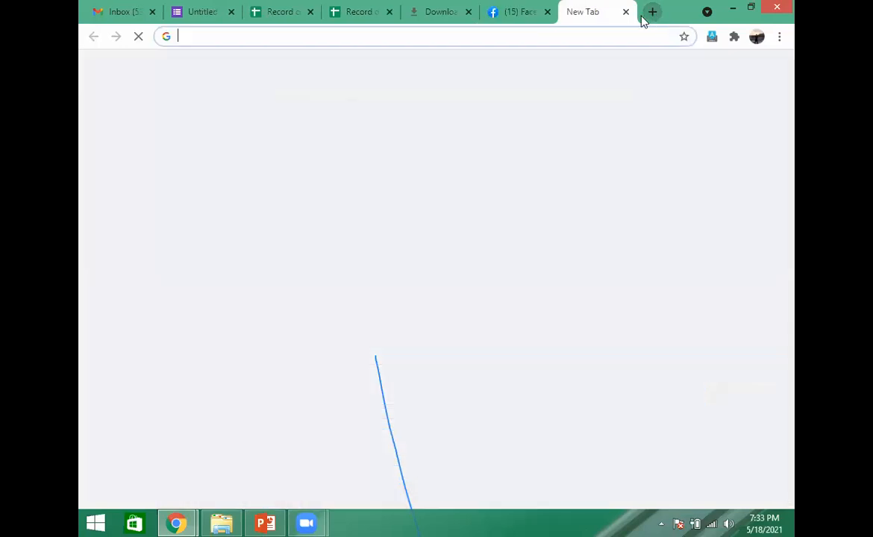
pyautogui.click(525, 38)
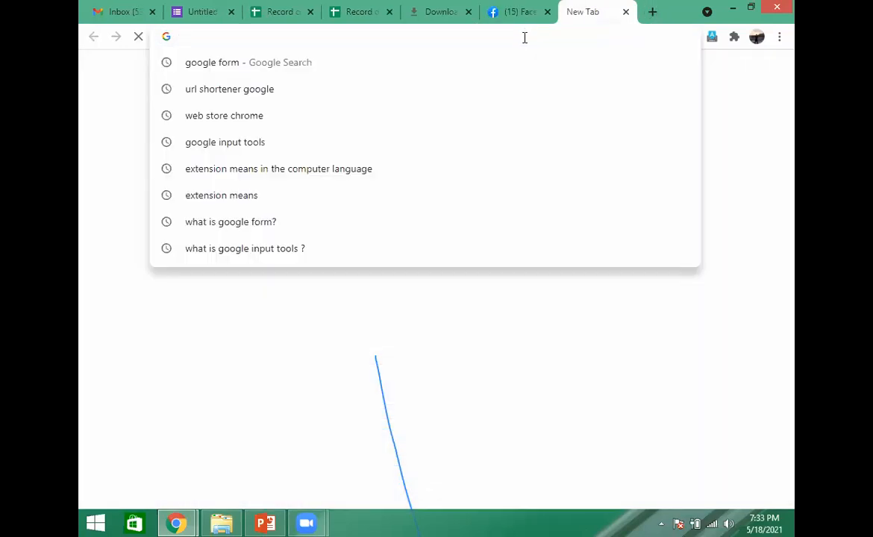
pyautogui.hotkey('ctrl', 'v')
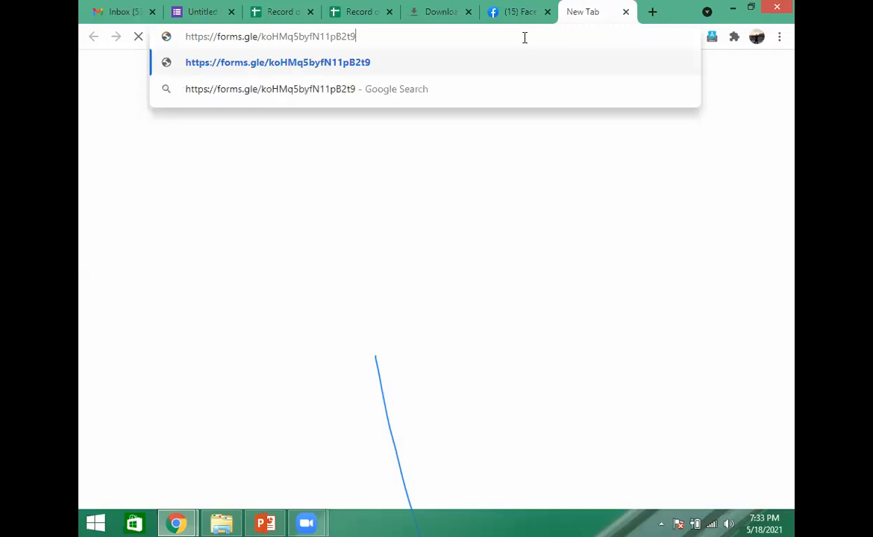
pyautogui.press('Return')
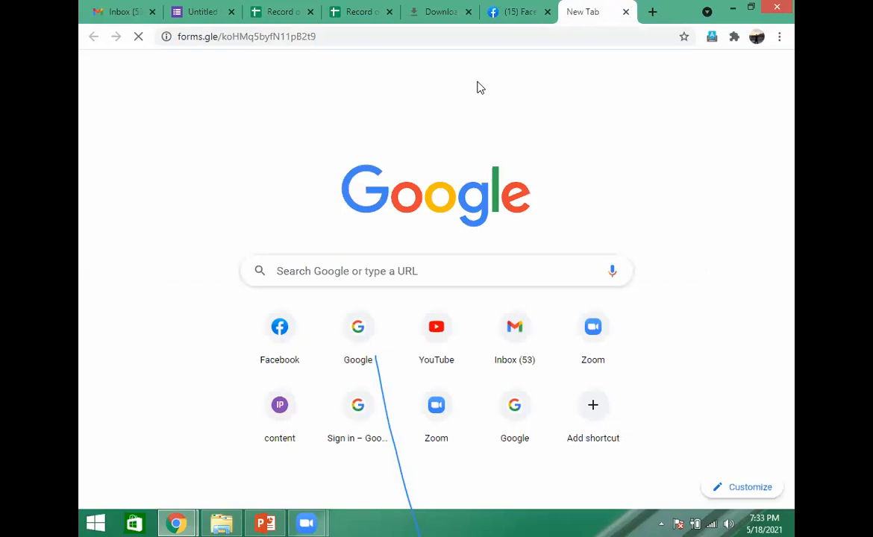
pyautogui.click(427, 36)
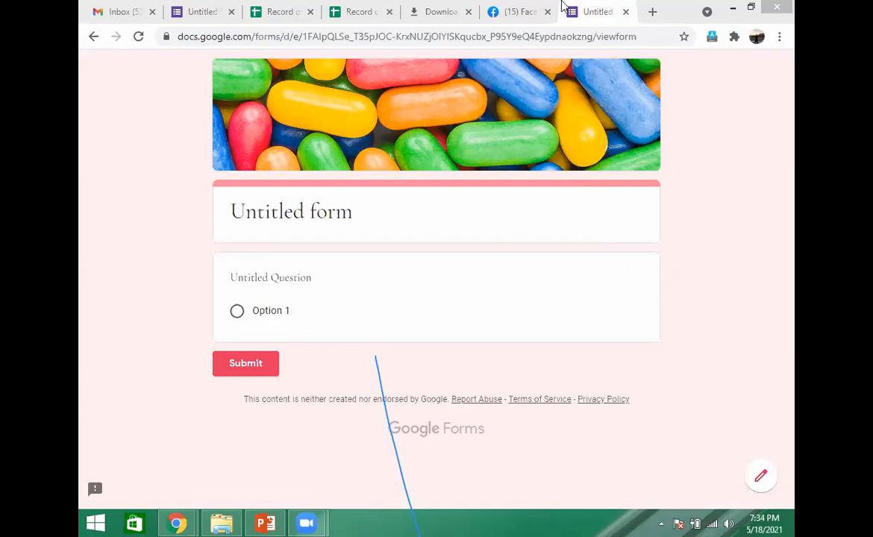
pyautogui.click(626, 12)
# - Return to the form's sending options, toggle URL shortening off and on again, and copy the shortened link
pyautogui.click(201, 13)
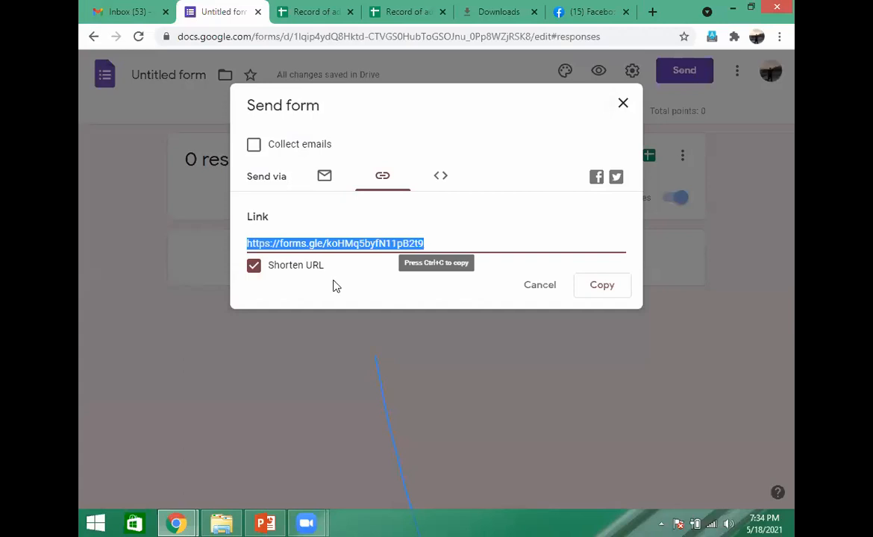
pyautogui.click(254, 267)
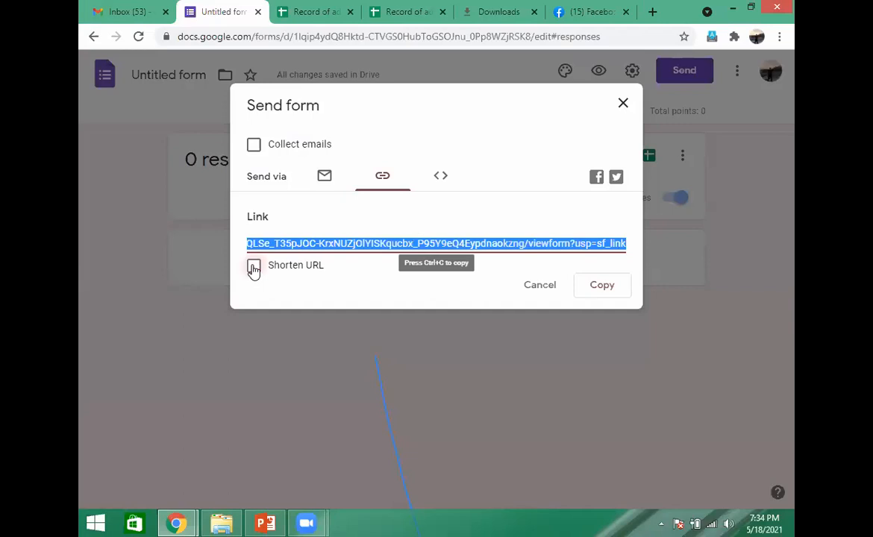
pyautogui.click(254, 266)
pyautogui.moveTo(320, 235); pyautogui.dragTo(313, 234)
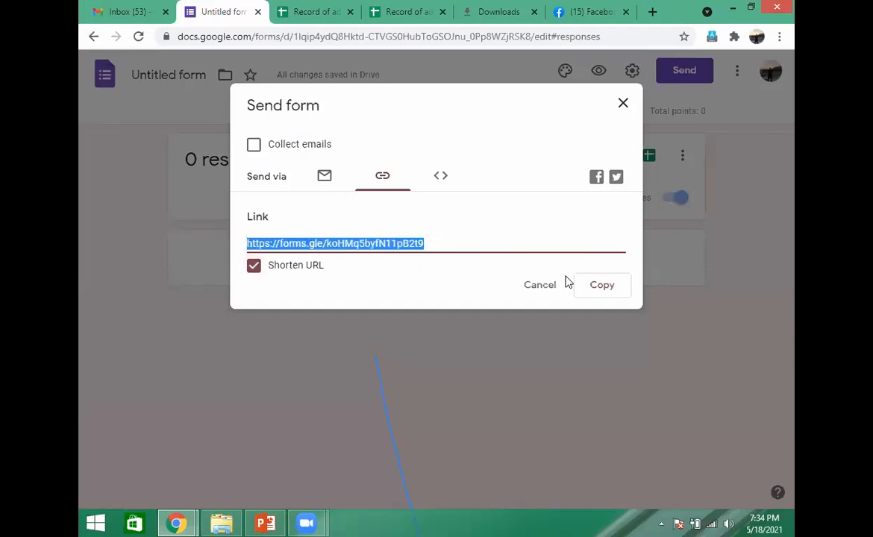
pyautogui.click(603, 286)
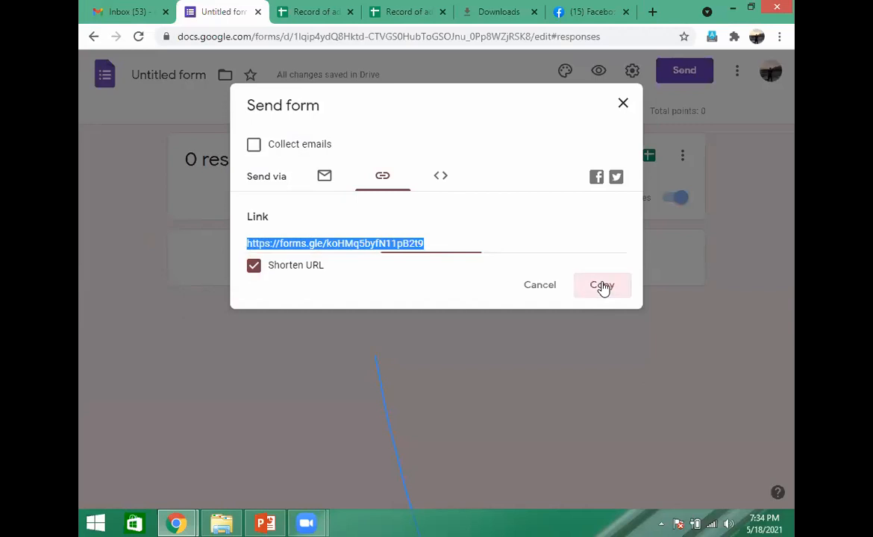
# - Open google.com in a new browser tab and search for "url shortener google"
pyautogui.click(652, 12)
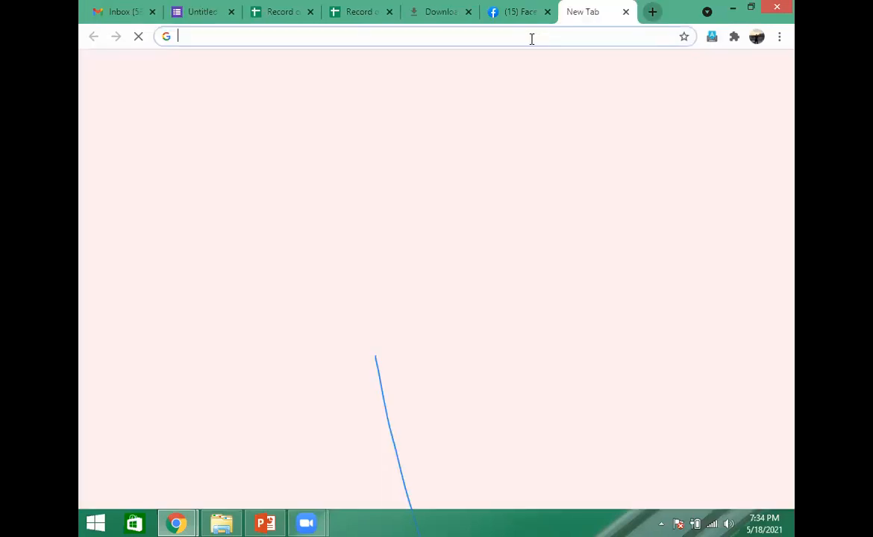
pyautogui.click(531, 39)
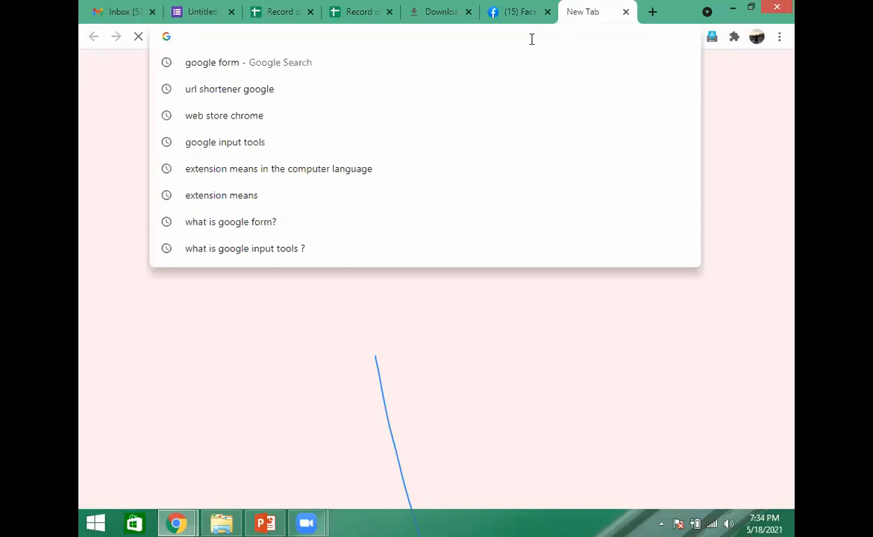
pyautogui.write('go')
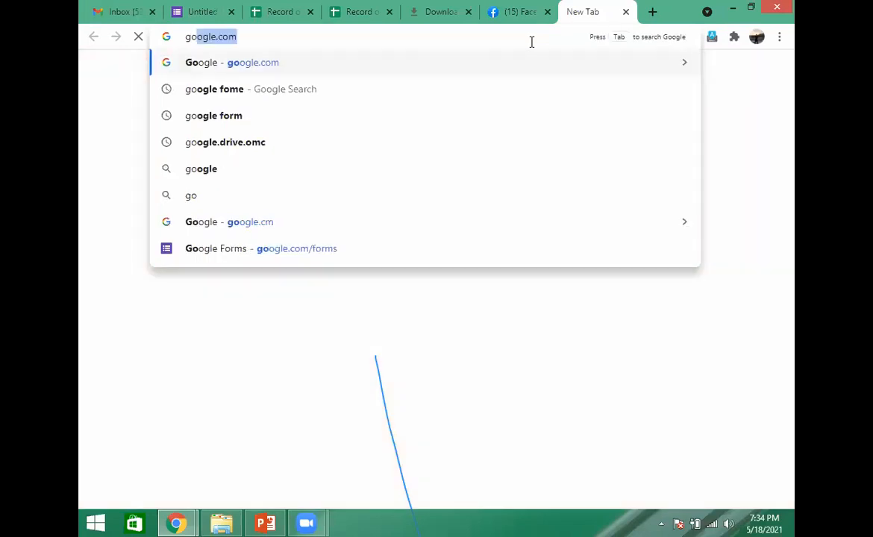
pyautogui.press('Return')
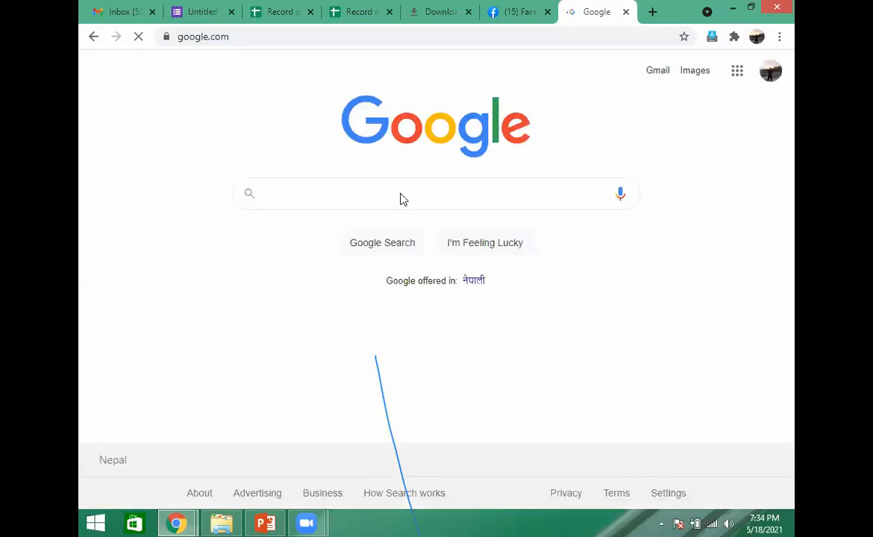
pyautogui.write('ru')
pyautogui.press('BackSpace')
pyautogui.press('BackSpace')
pyautogui.write('u')
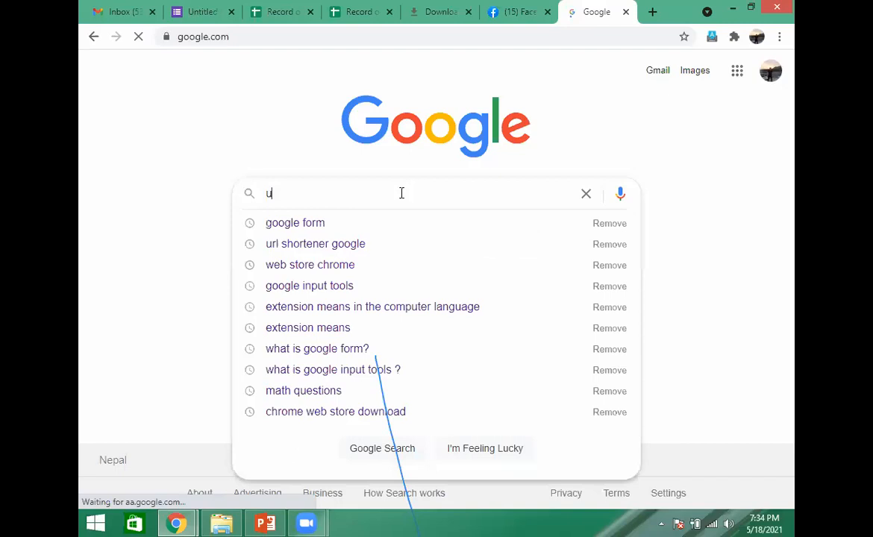
pyautogui.write('rl')
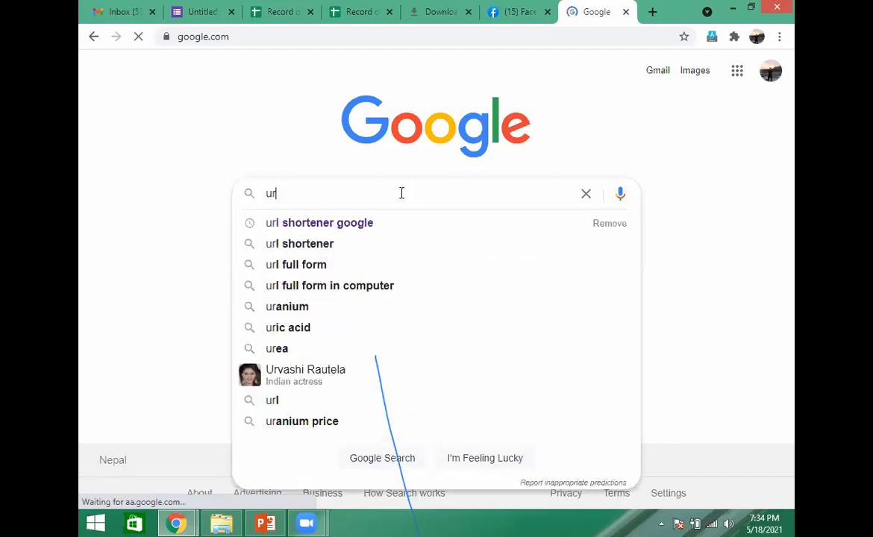
pyautogui.click(364, 224)
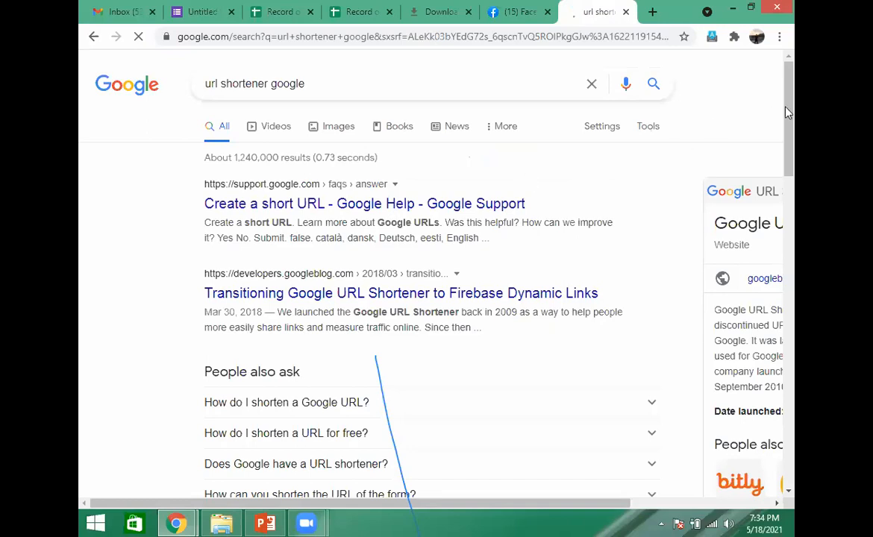
# - Open the shorturl.at URL Shortener from the search results and place the cursor in its link field
pyautogui.moveTo(795, 228); pyautogui.dragTo(794, 255)
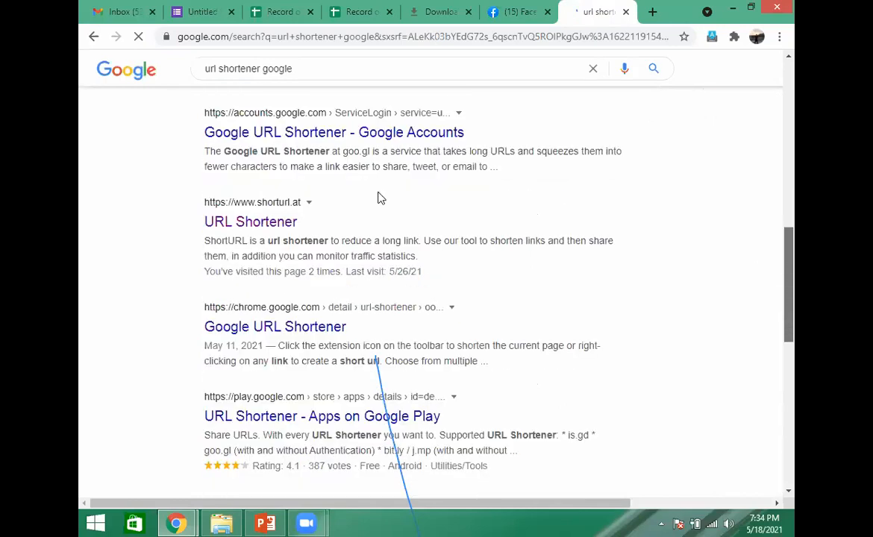
pyautogui.scroll(-1, 281, 202)
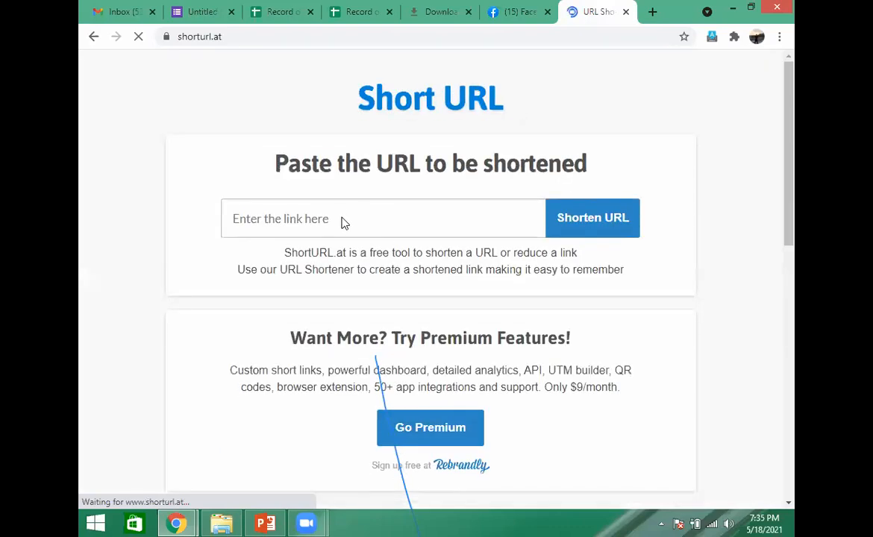
pyautogui.click(341, 218)
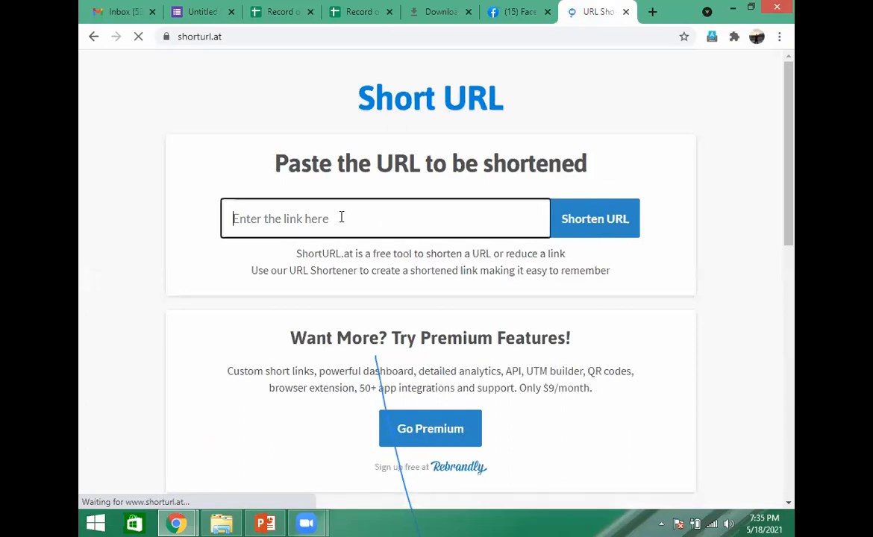
# - Switch back to the form and copy its full editing address from the browser
pyautogui.click(199, 12)
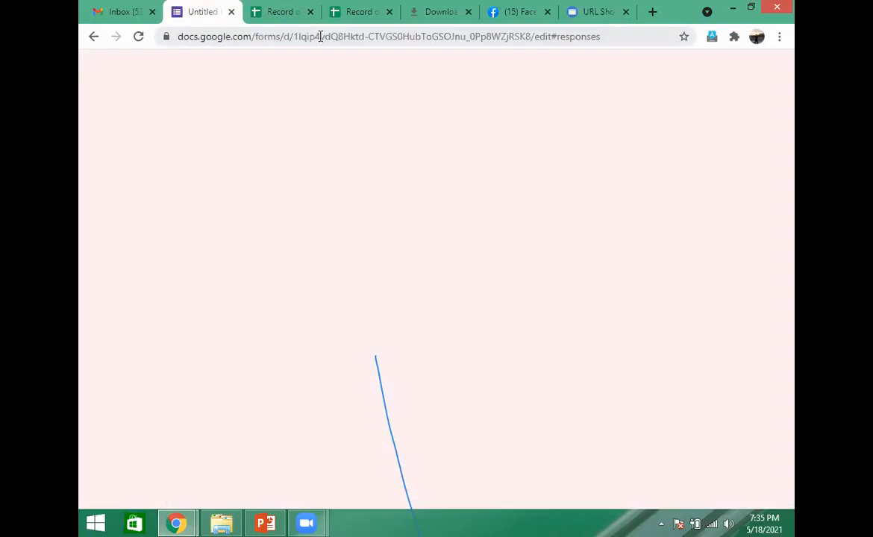
pyautogui.doubleClick(343, 35)
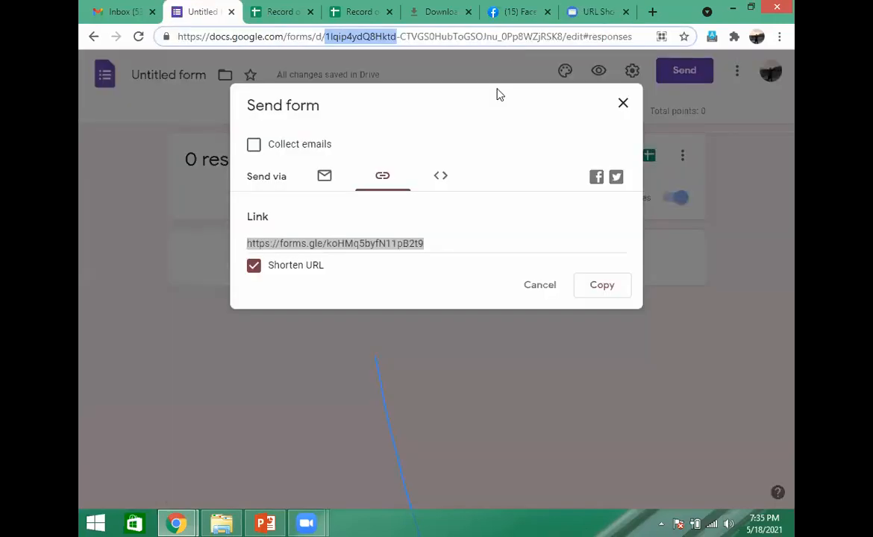
pyautogui.doubleClick(634, 38)
pyautogui.moveTo(635, 38); pyautogui.dragTo(167, 35)
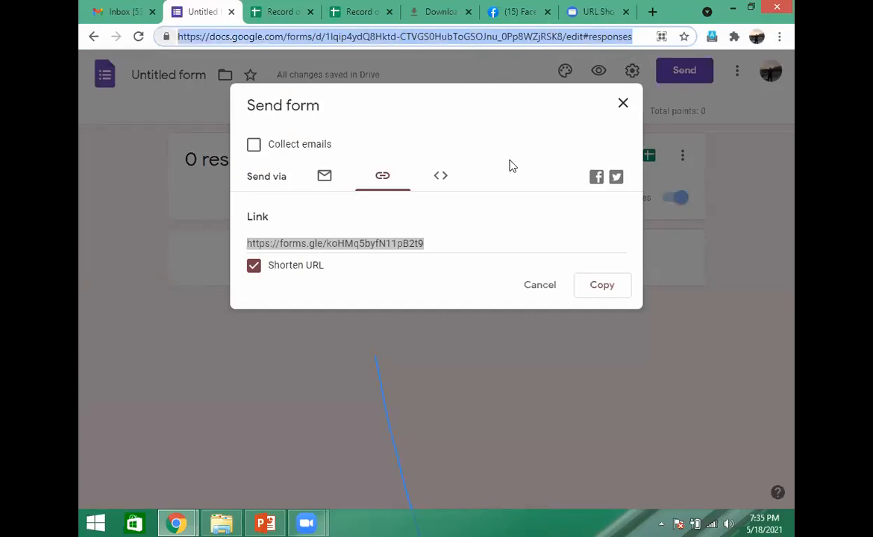
# - Paste the form's long address into the shorturl.at shortener, generate the short URL and copy it
pyautogui.click(595, 12)
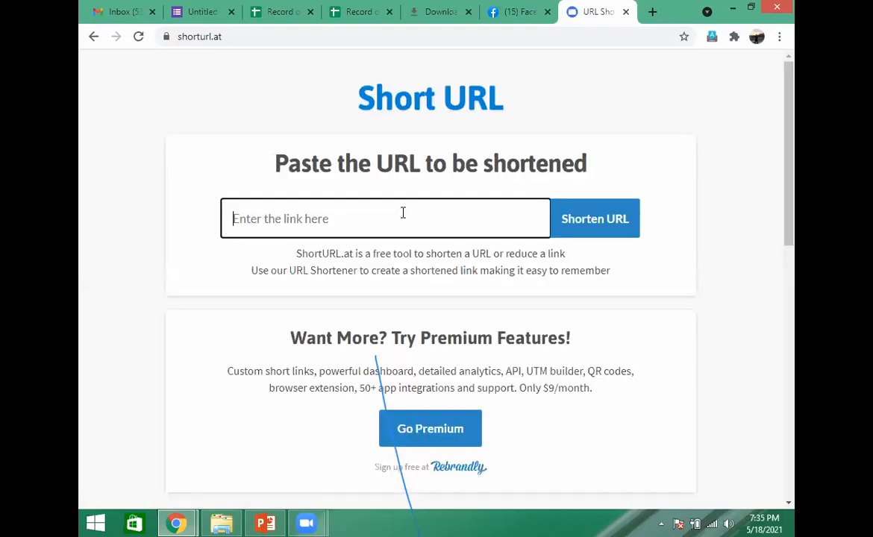
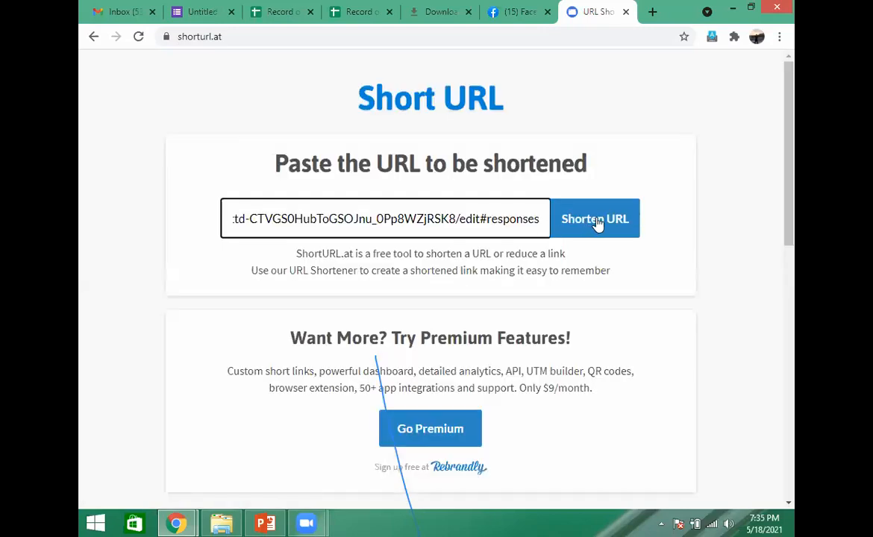
pyautogui.click(597, 221)
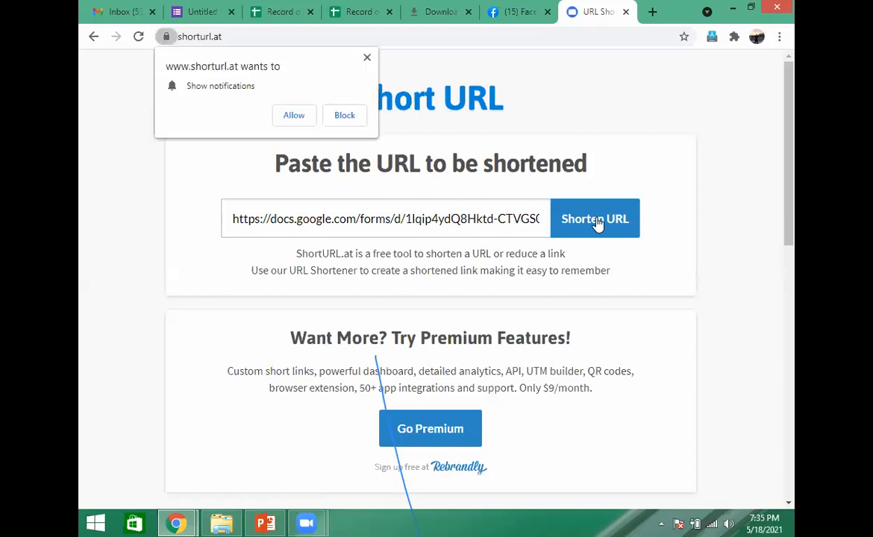
pyautogui.click(598, 221)
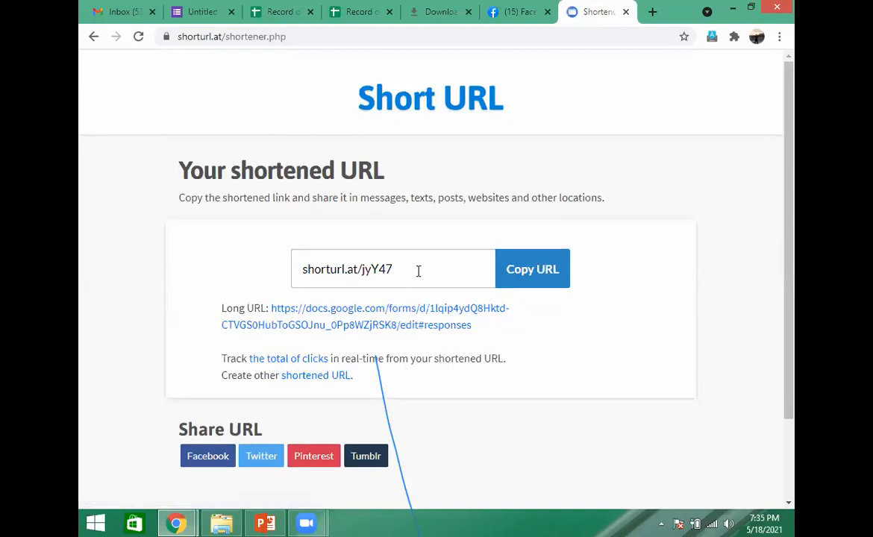
pyautogui.click(518, 275)
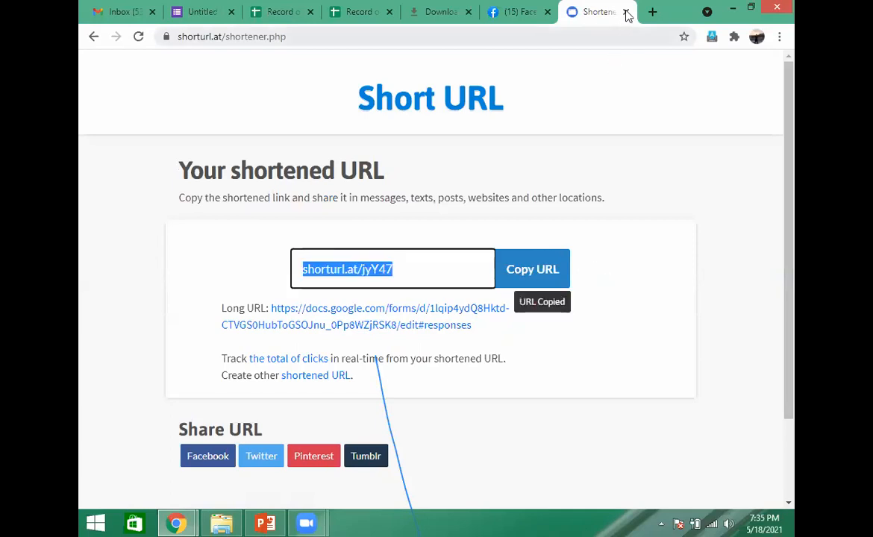
# - Return to the form, close the sending options and show its questions
pyautogui.click(200, 14)
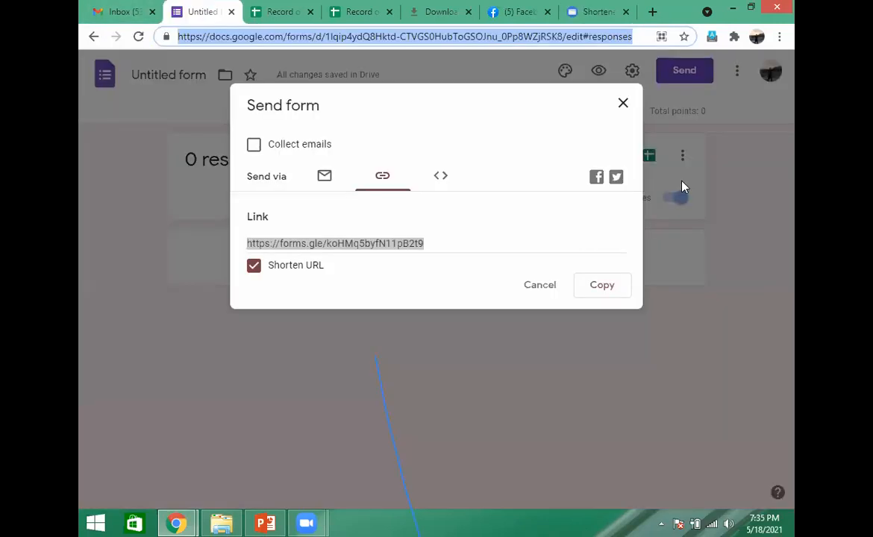
pyautogui.click(625, 106)
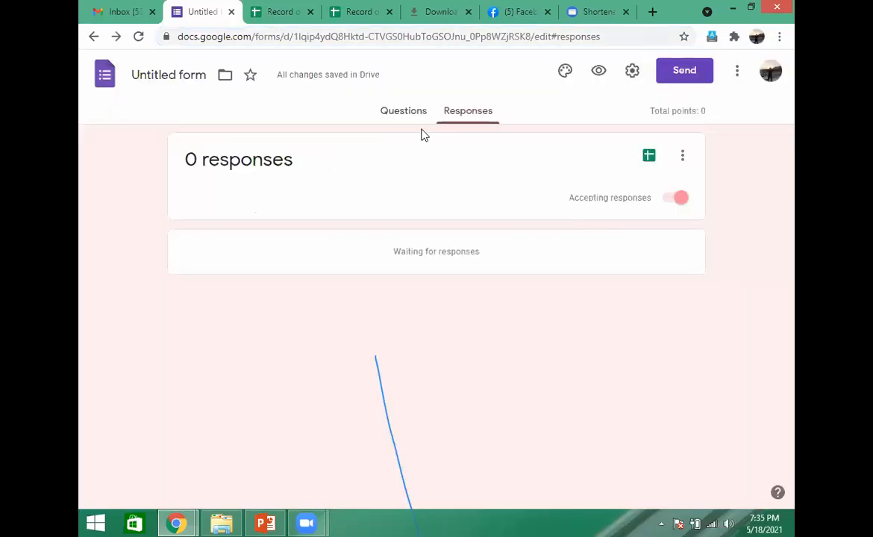
pyautogui.click(409, 116)
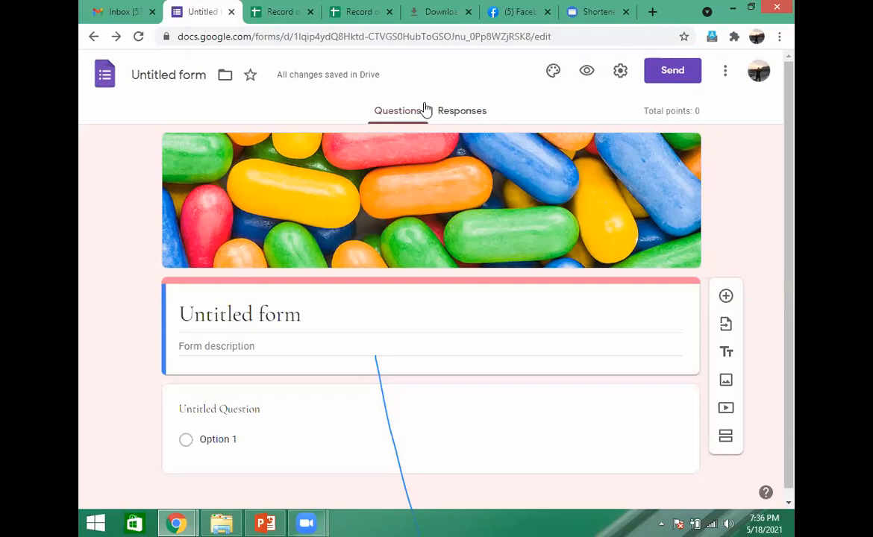
# - Review the additional options for the form's responses, open the linked response spreadsheet, and close its tab
pyautogui.click(468, 111)
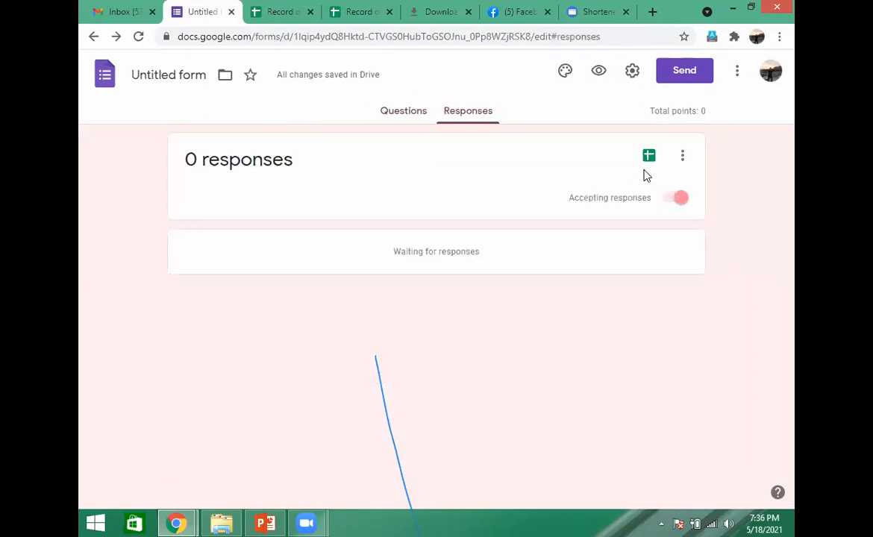
pyautogui.click(682, 159)
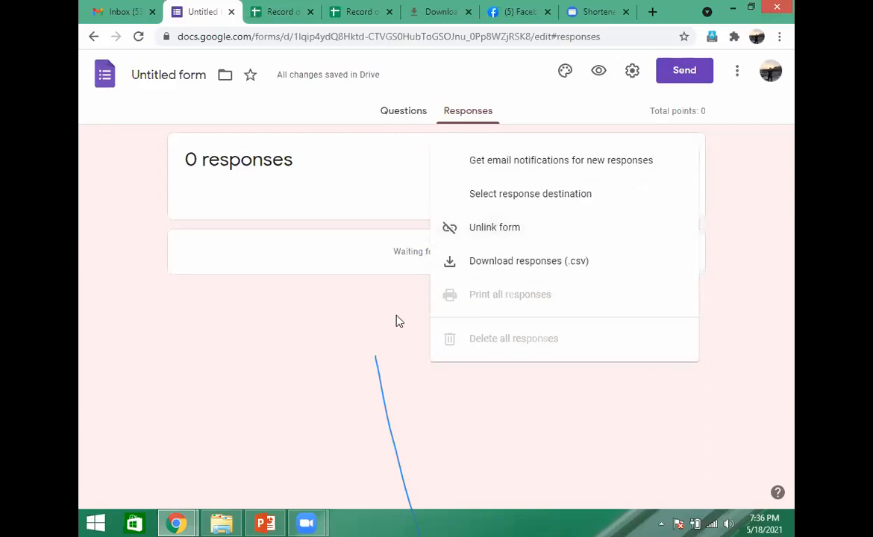
pyautogui.click(651, 162)
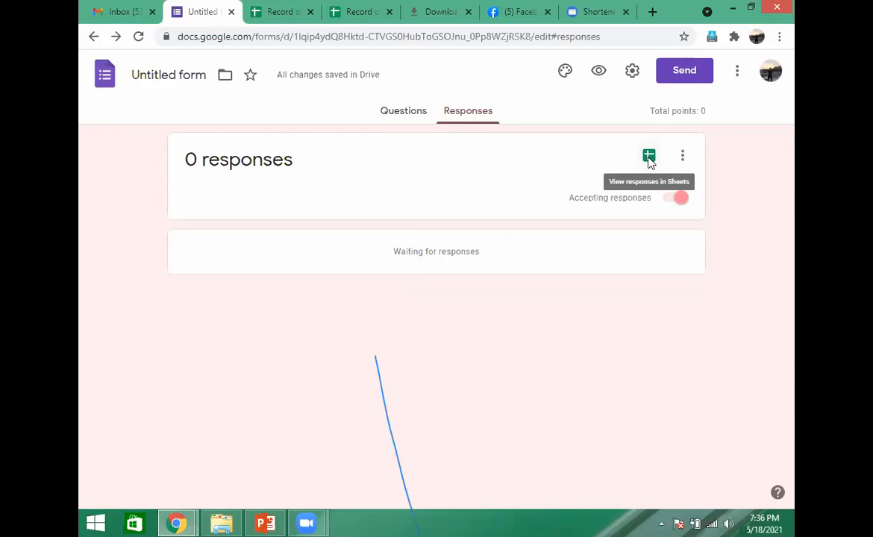
pyautogui.click(649, 159)
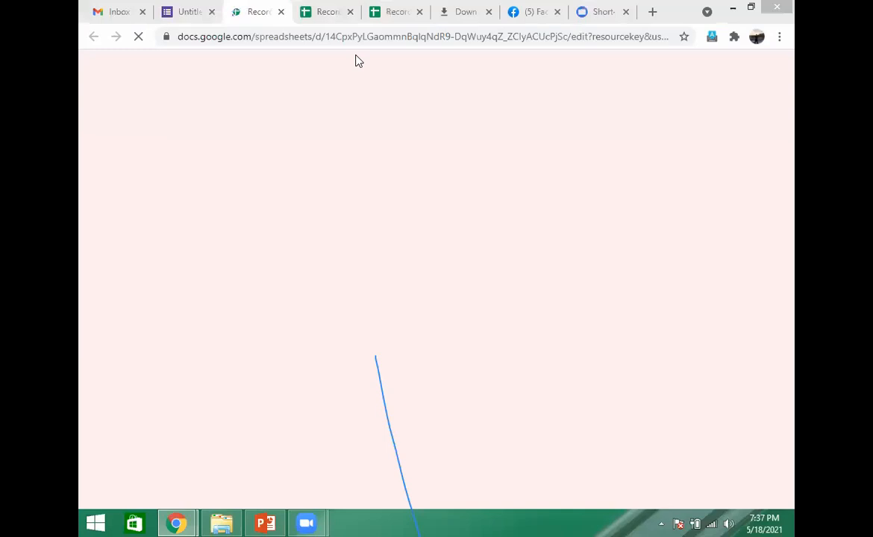
pyautogui.click(281, 11)
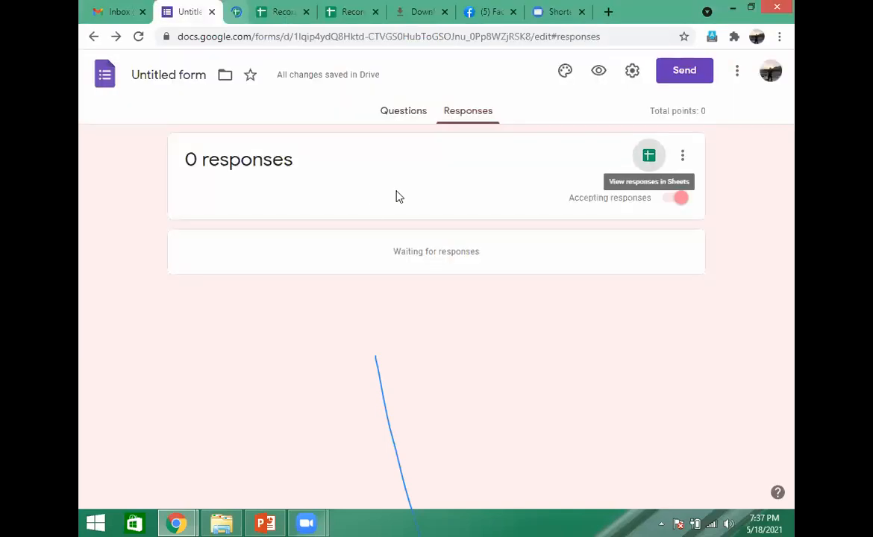
# - Rename the form as "Beni Commuinity Secondary" and apply that name to the form's title
pyautogui.click(412, 118)
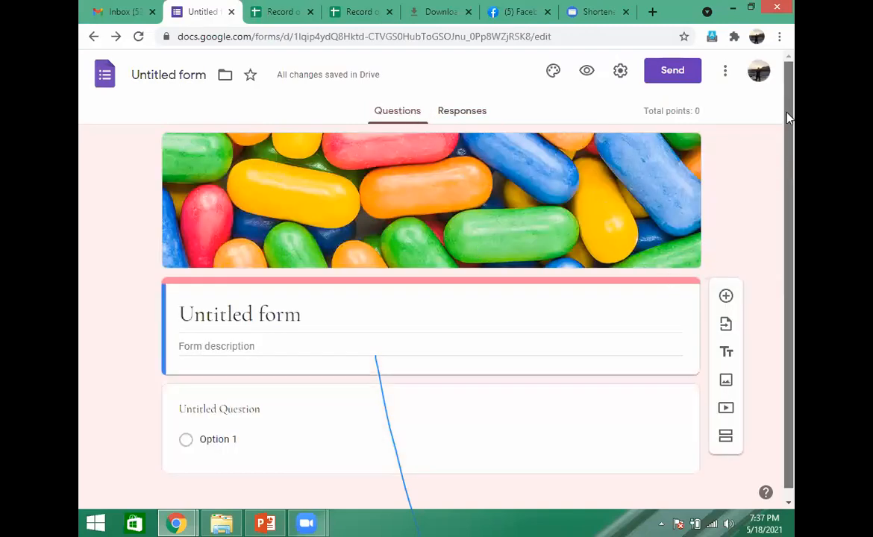
pyautogui.click(194, 75)
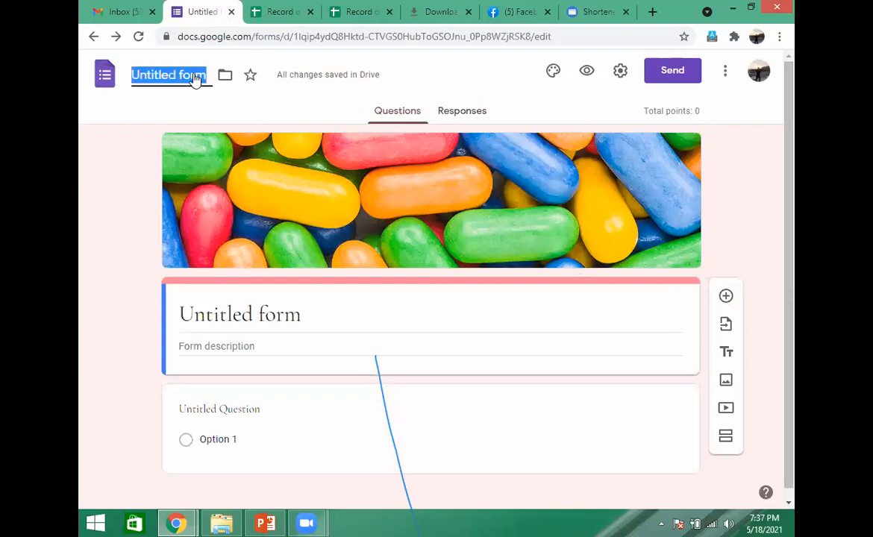
pyautogui.write('Beni Com')
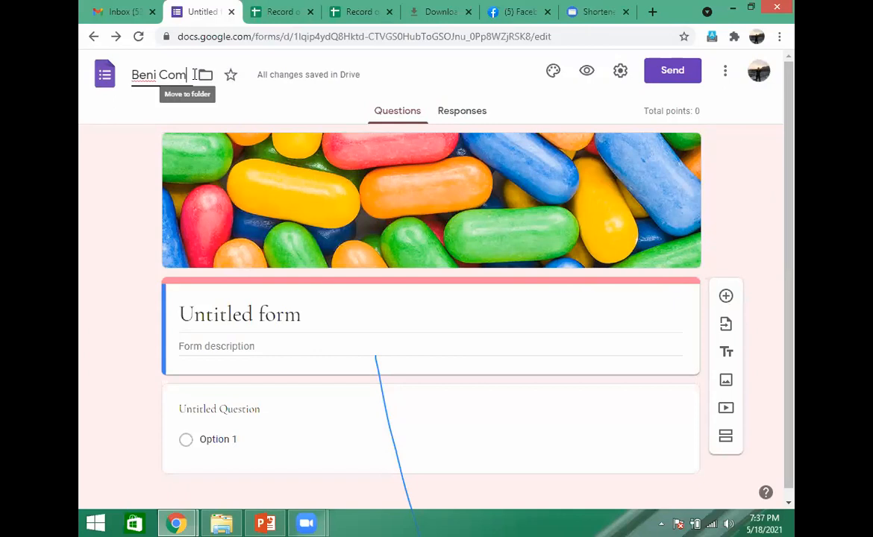
pyautogui.write('munity Secon')
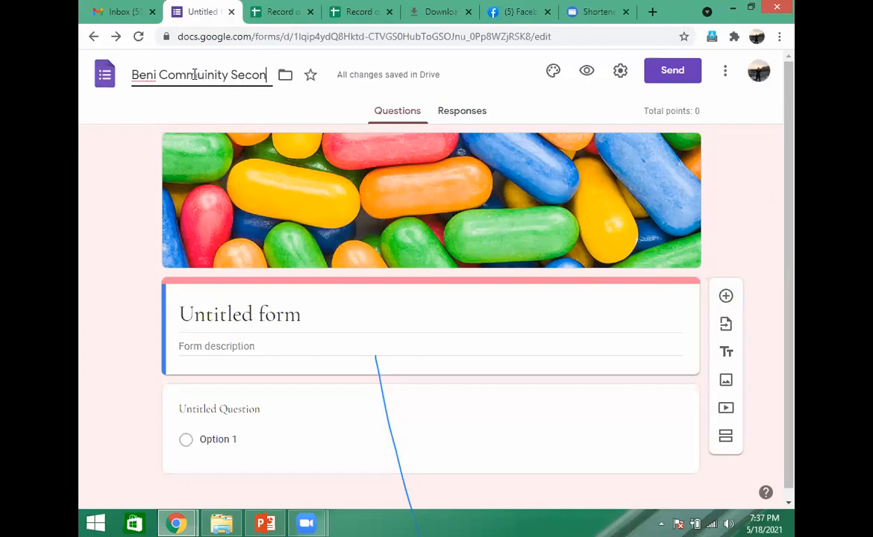
pyautogui.write('day')
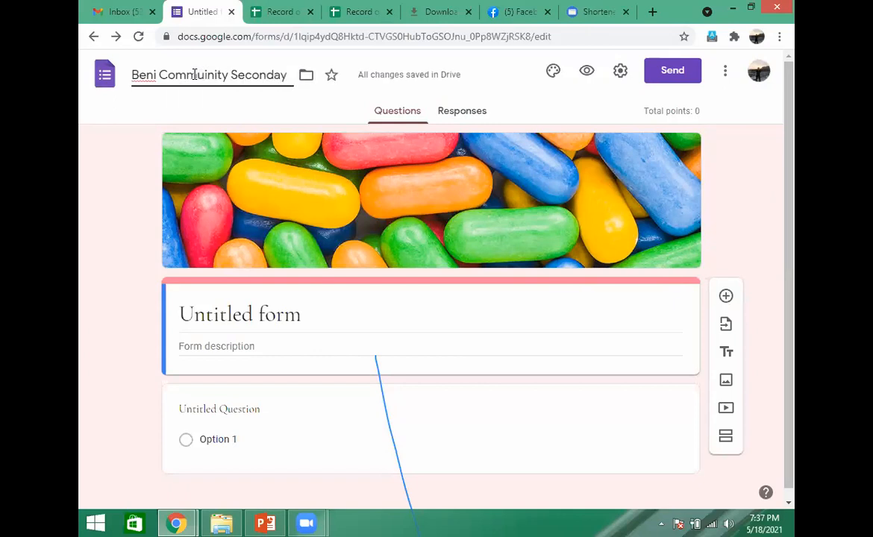
pyautogui.press('BackSpace')
pyautogui.write('ry')
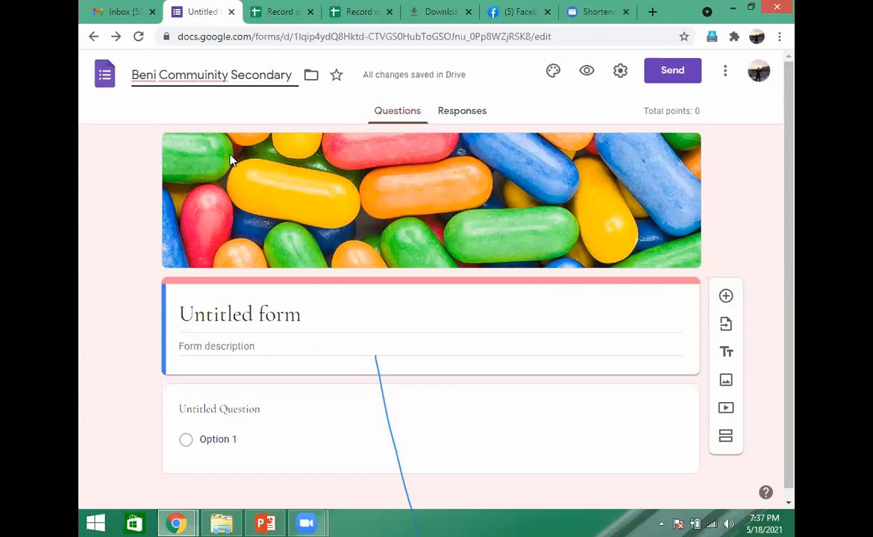
pyautogui.click(244, 314)
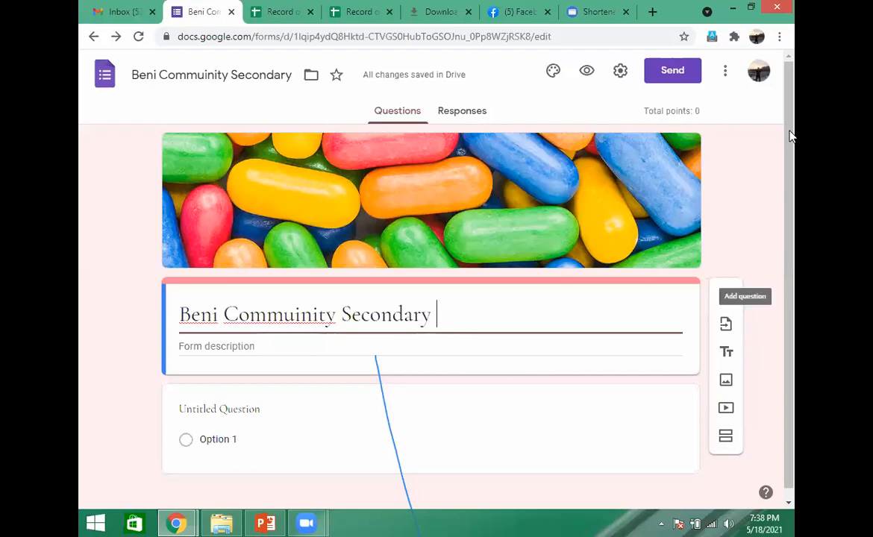
# - Enter "Admission Form" as the form description
pyautogui.scroll(-1, 685, 220)
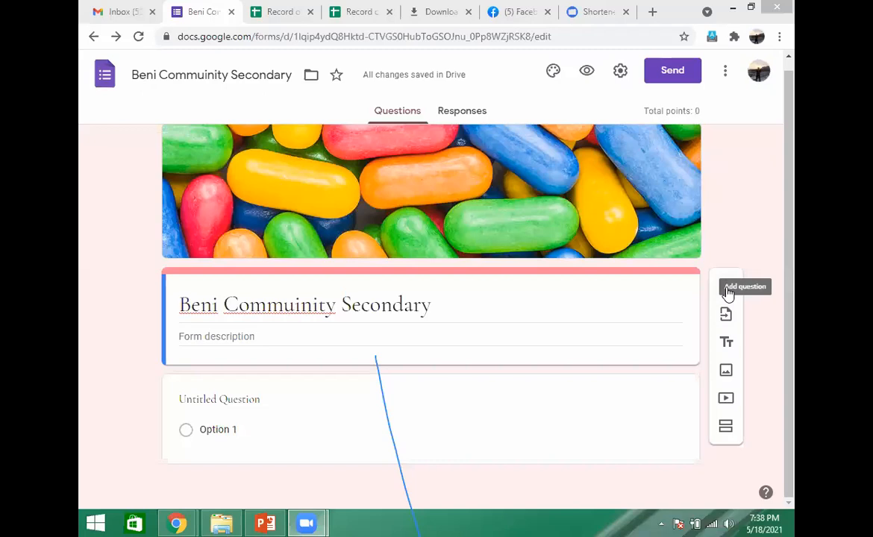
pyautogui.click(293, 332)
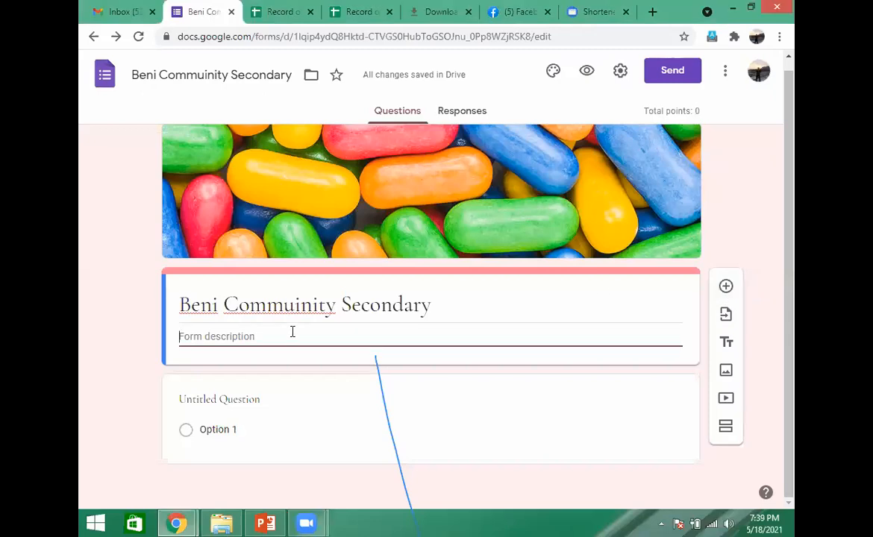
pyautogui.write('Admission Form')
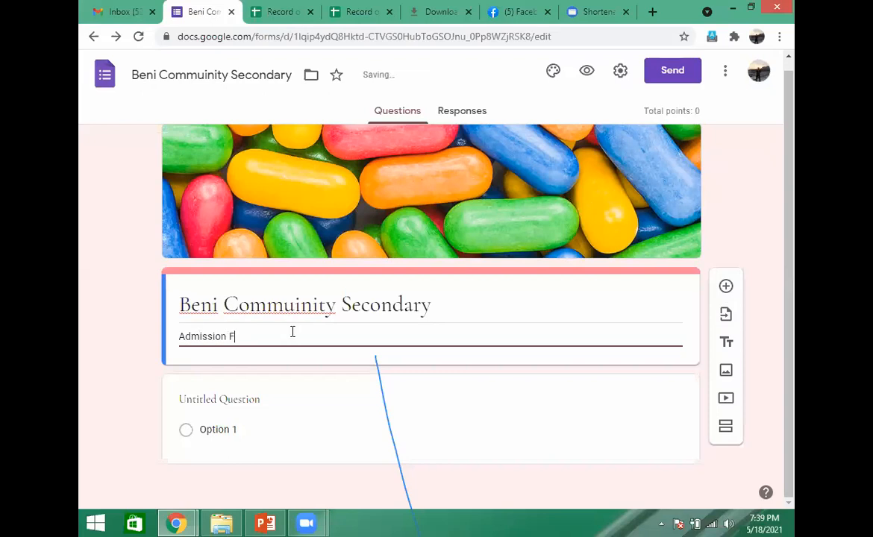
# - Indent the form title and its description so both sit near the centre of the header card
pyautogui.tripleClick(181, 311)
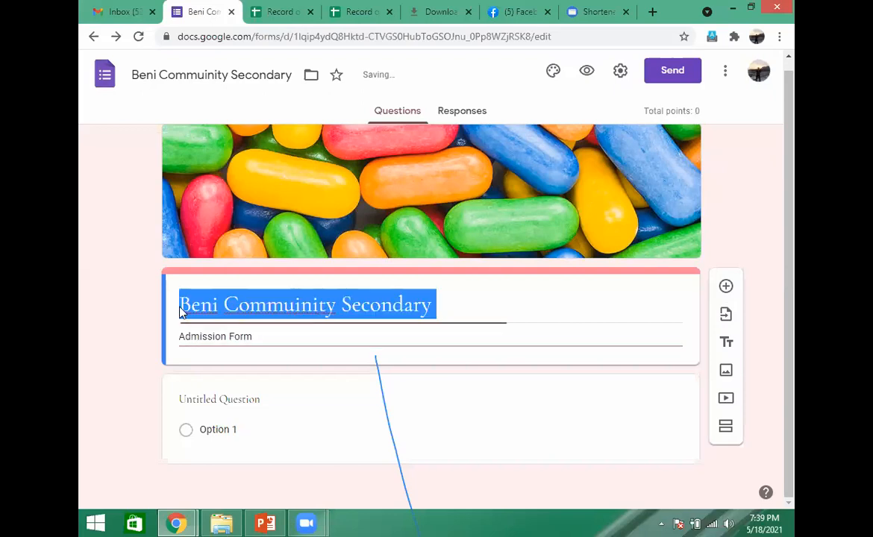
pyautogui.click(180, 306)
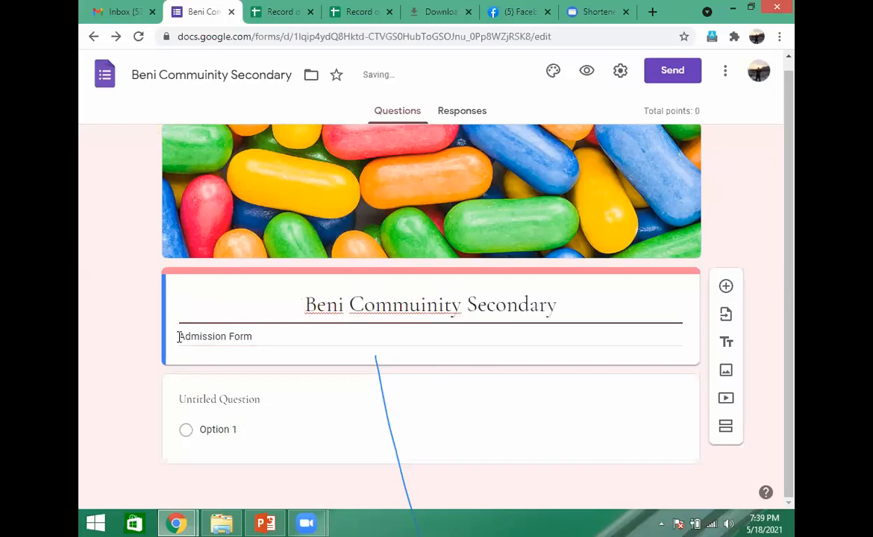
pyautogui.tripleClick(179, 337)
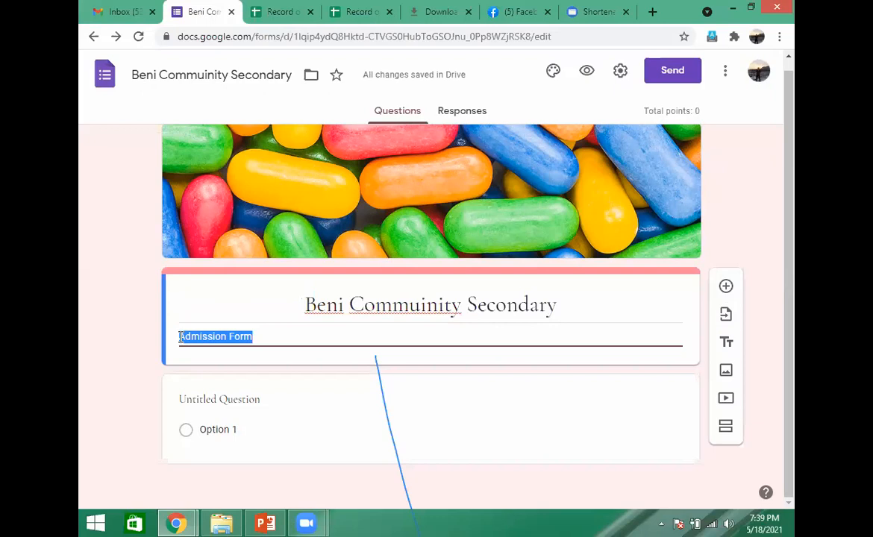
pyautogui.click(180, 337)
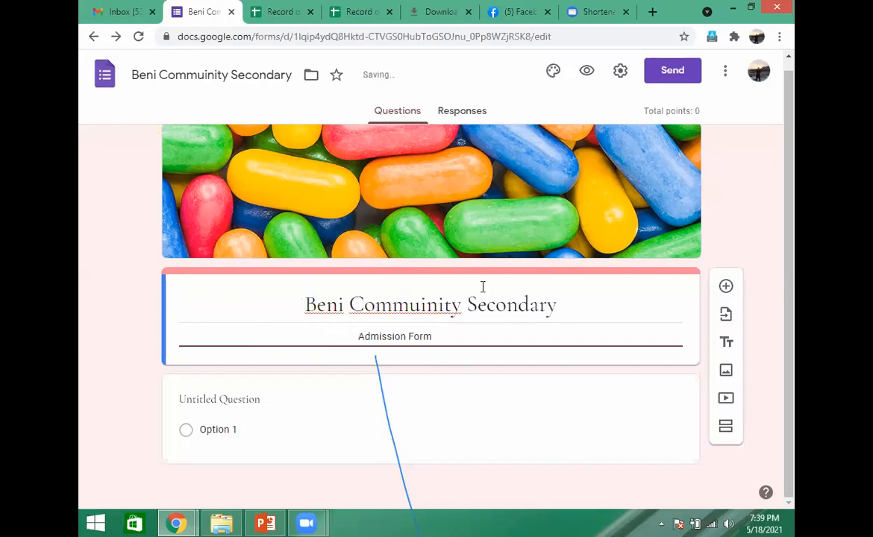
pyautogui.click(729, 209)
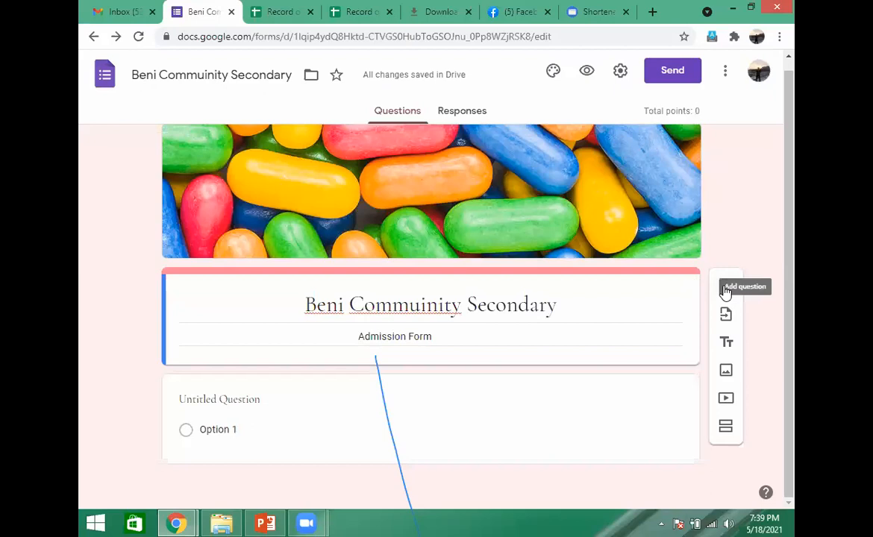
# - Add a new question below the form header and title it "Name :"
pyautogui.click(725, 291)
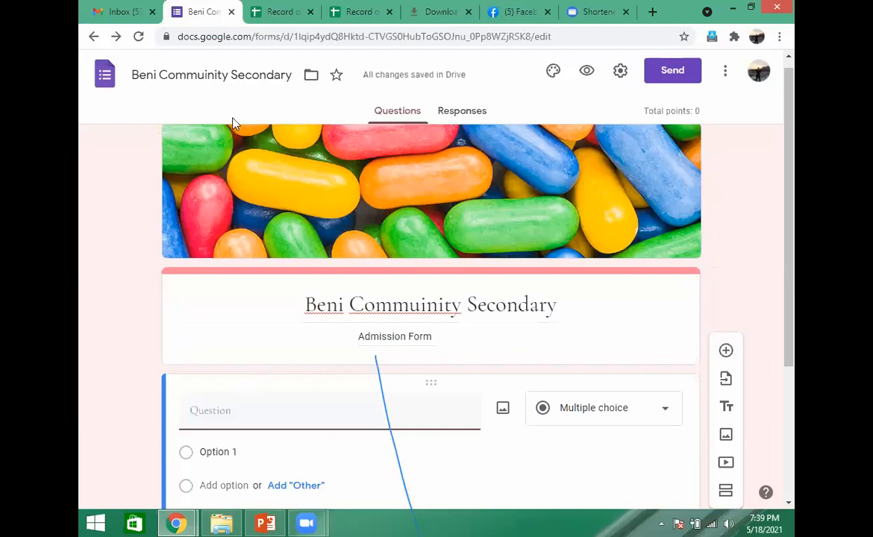
pyautogui.click(231, 417)
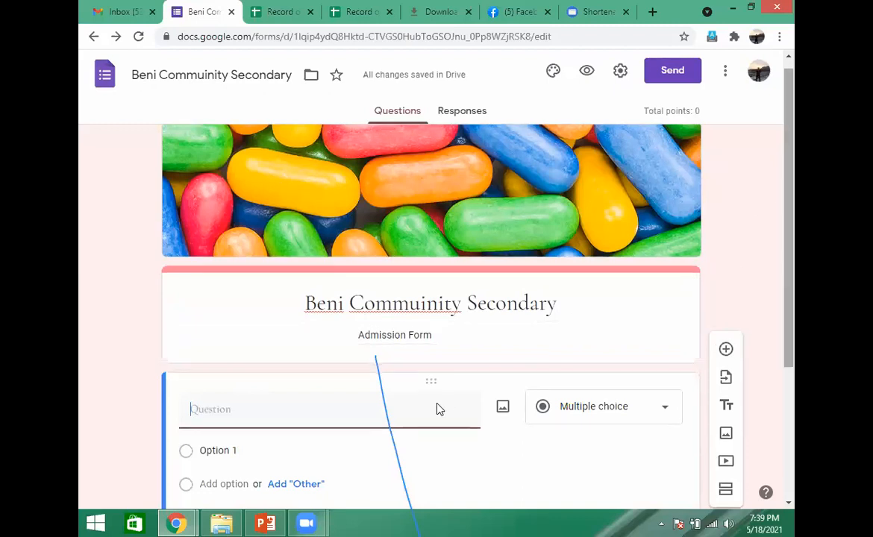
pyautogui.scroll(-1, 439, 409)
pyautogui.click(245, 352)
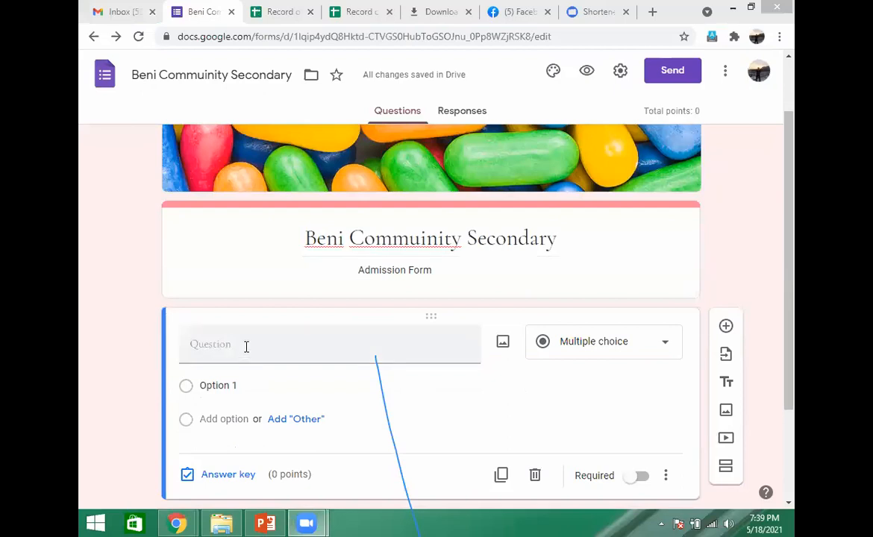
pyautogui.click(247, 347)
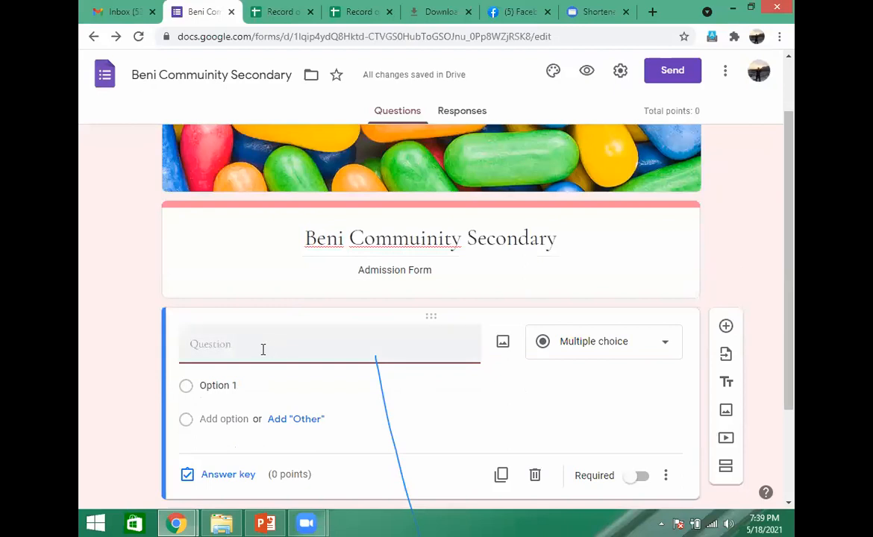
pyautogui.write('Name :')
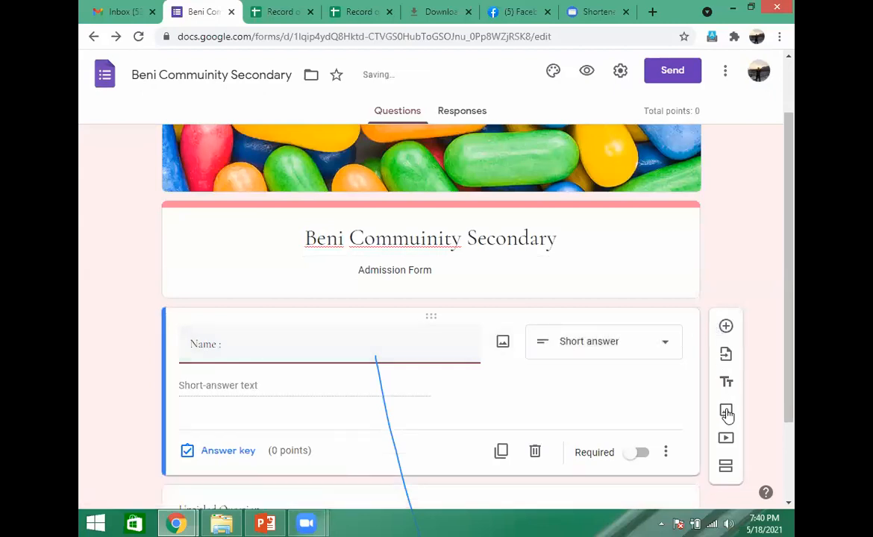
# - Try the Linear scale answer type for the Name question and restore Short answer
pyautogui.click(667, 349)
pyautogui.click(655, 325)
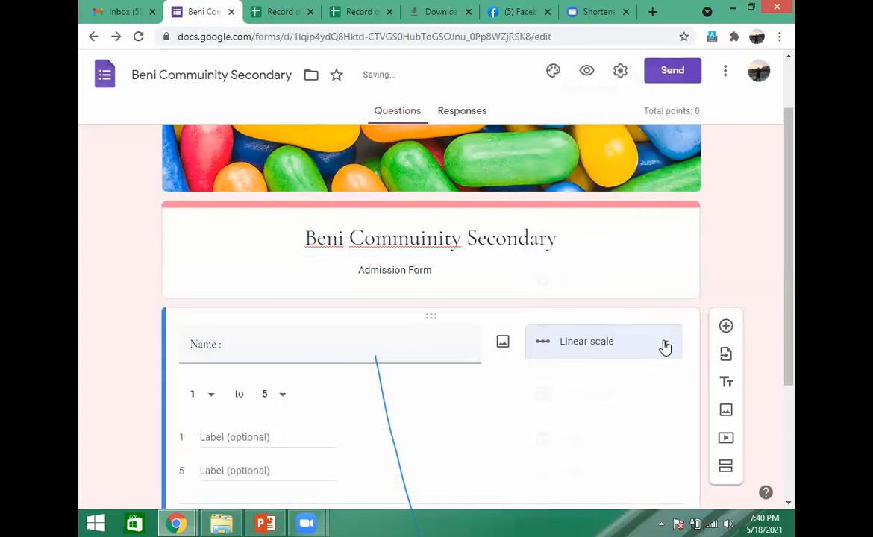
pyautogui.click(667, 349)
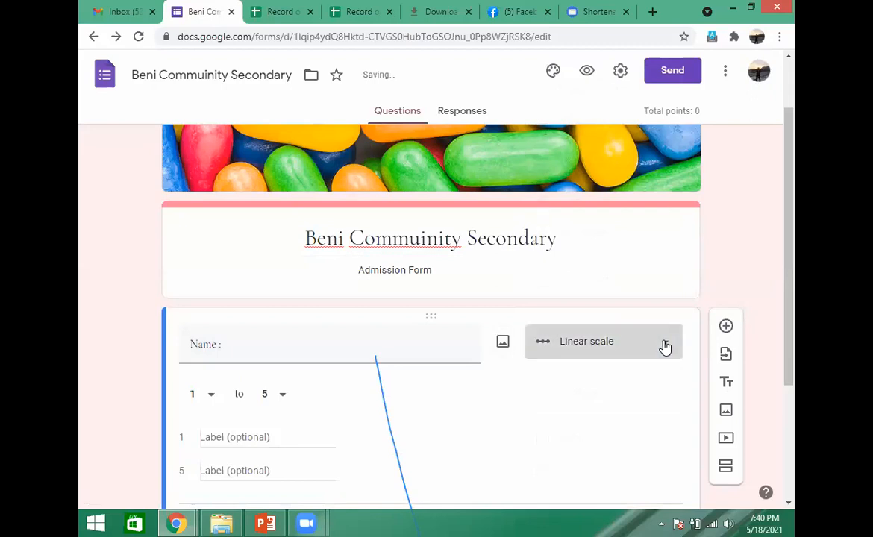
pyautogui.click(665, 347)
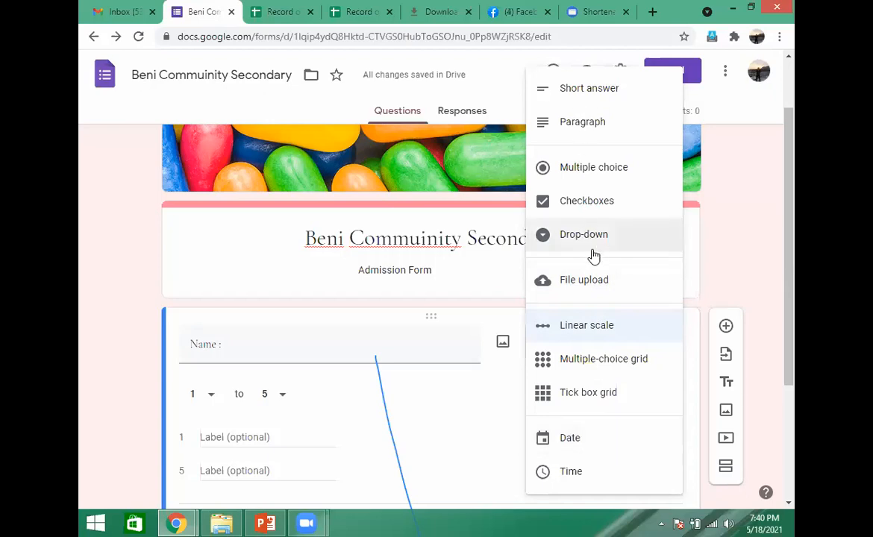
pyautogui.click(595, 91)
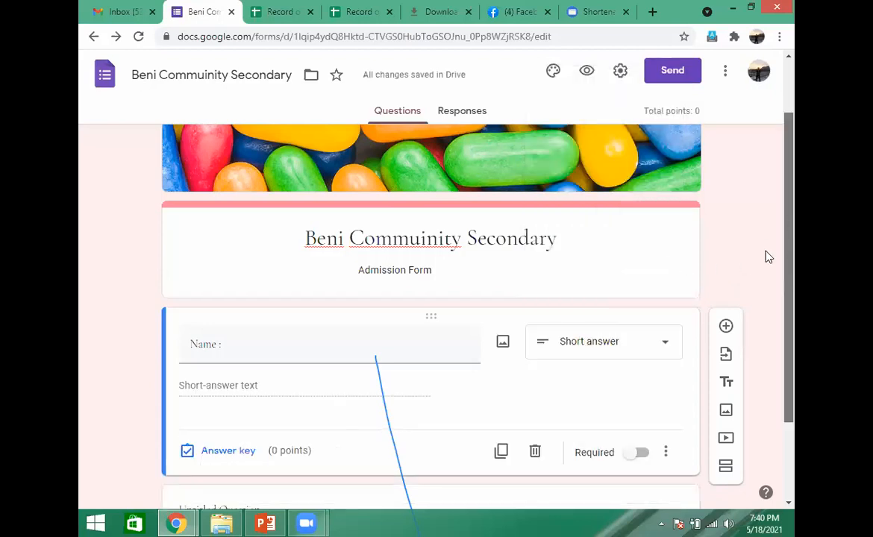
# - Review the additional options for the form's responses and return to the questions
pyautogui.scroll(-2, 415, 327)
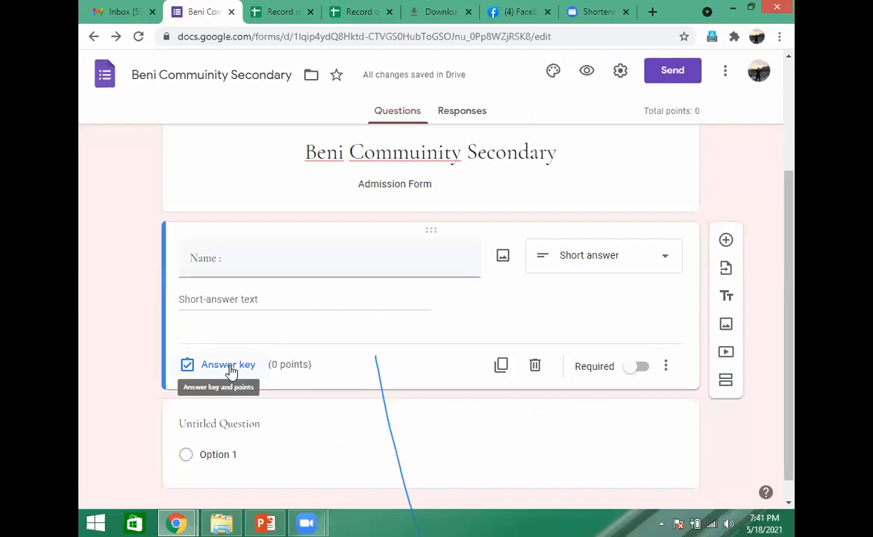
pyautogui.click(465, 112)
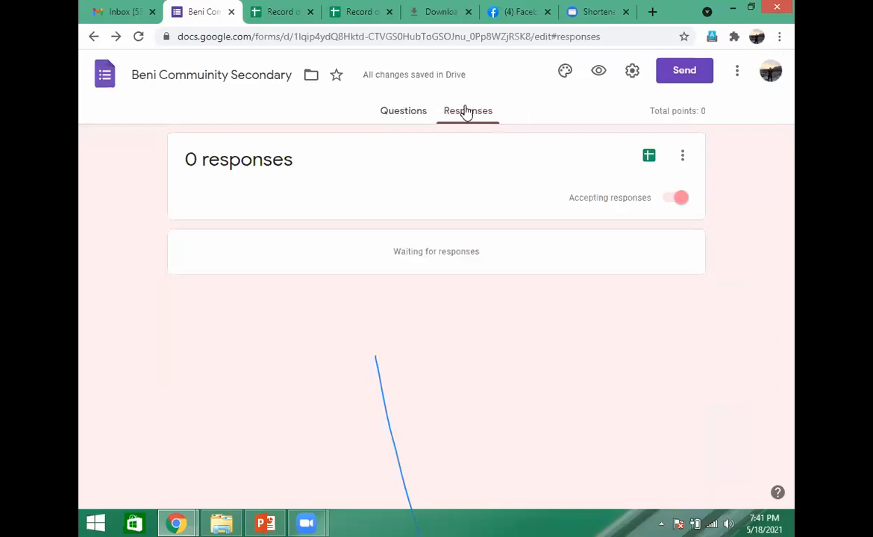
pyautogui.click(685, 158)
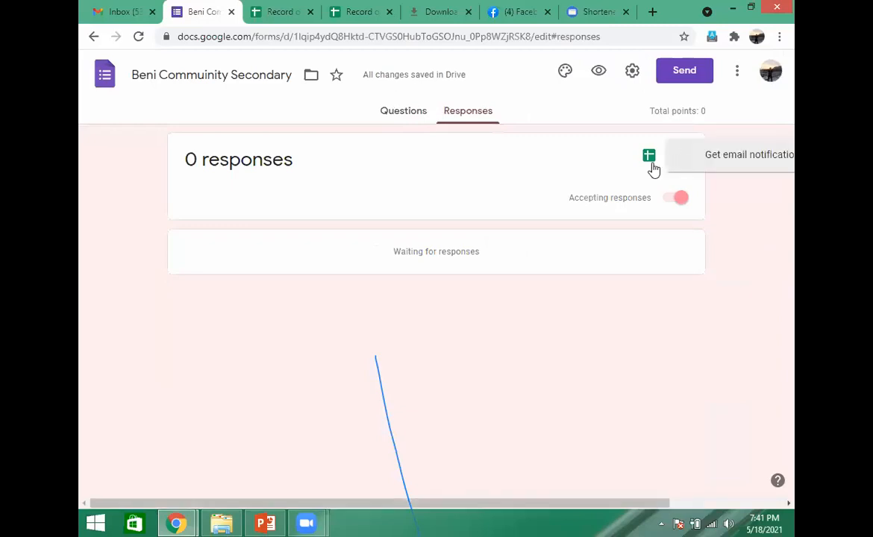
pyautogui.click(759, 196)
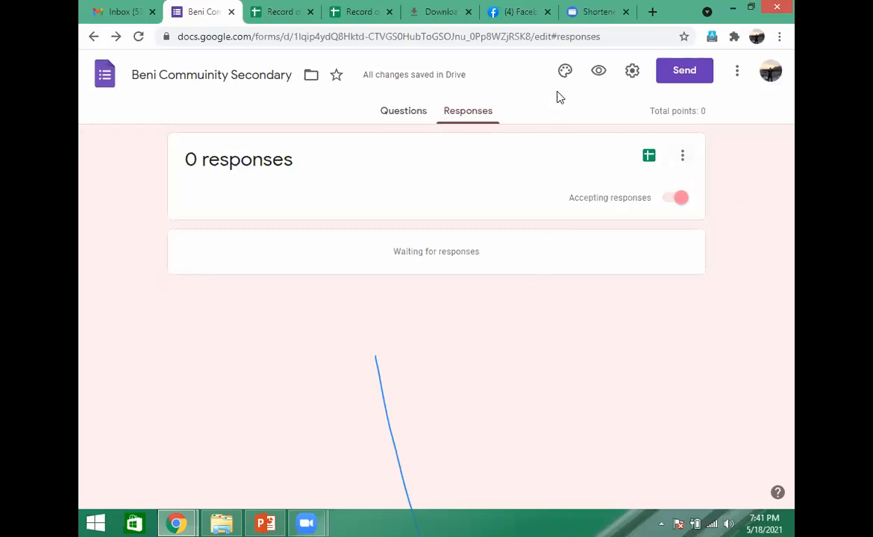
pyautogui.click(405, 112)
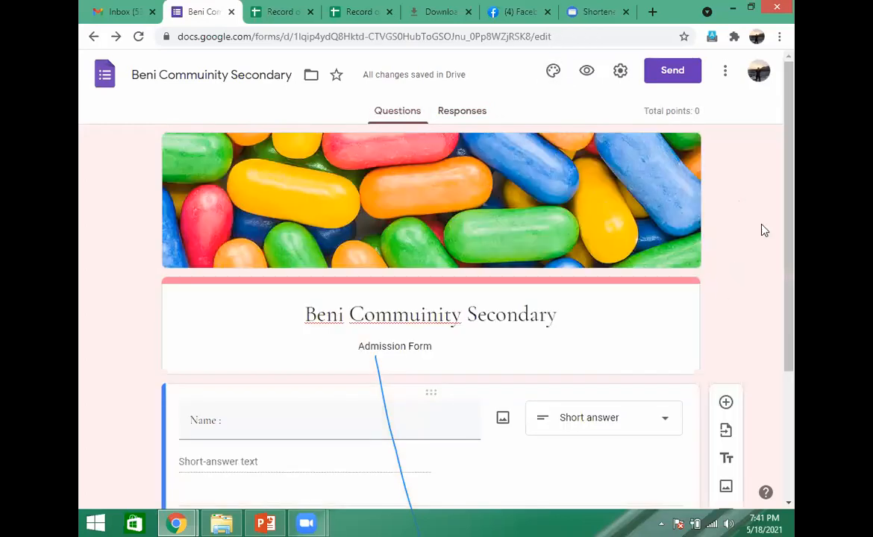
# - Make the Name question required and add a Paragraph question titled "Address :" below it
pyautogui.scroll(-2, 793, 263)
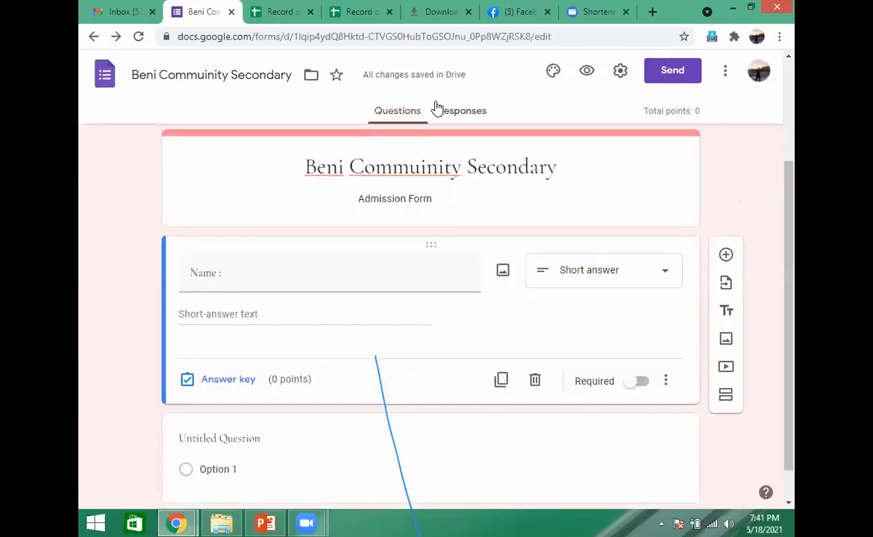
pyautogui.click(646, 383)
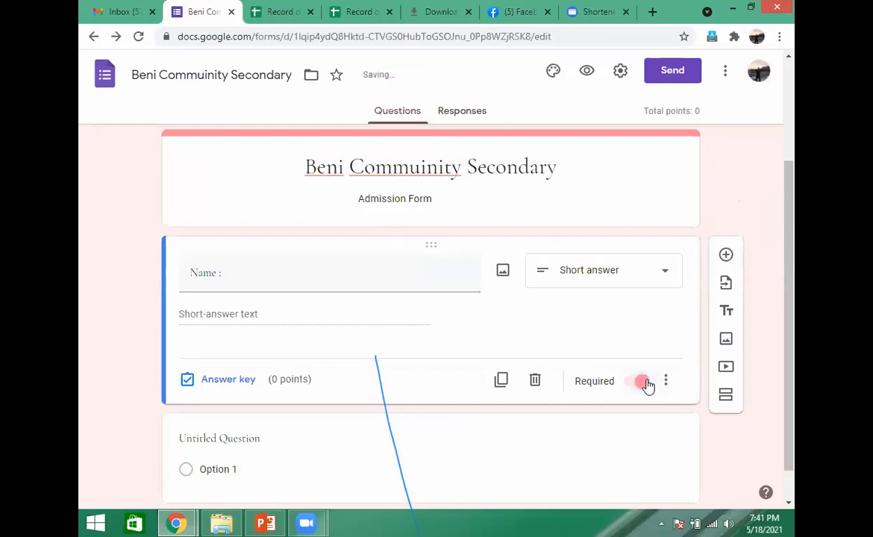
pyautogui.click(726, 257)
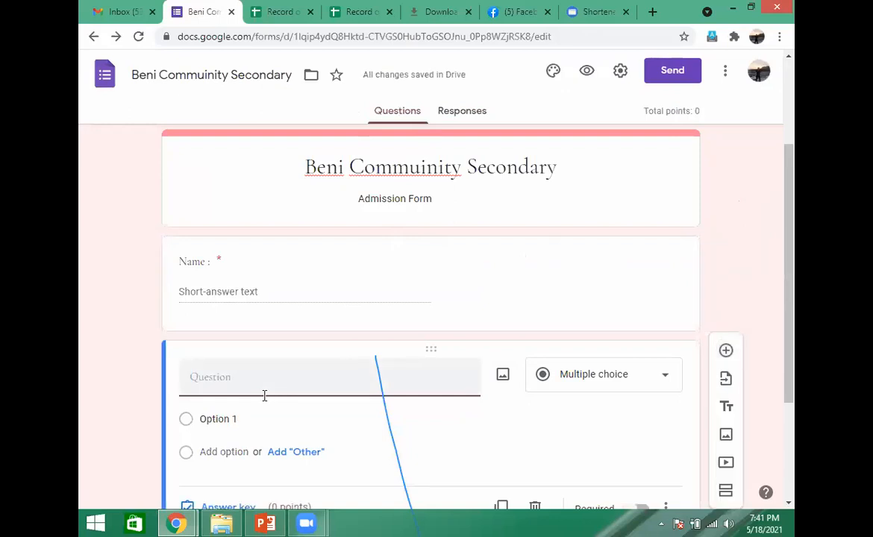
pyautogui.write('Address :')
pyautogui.click(666, 381)
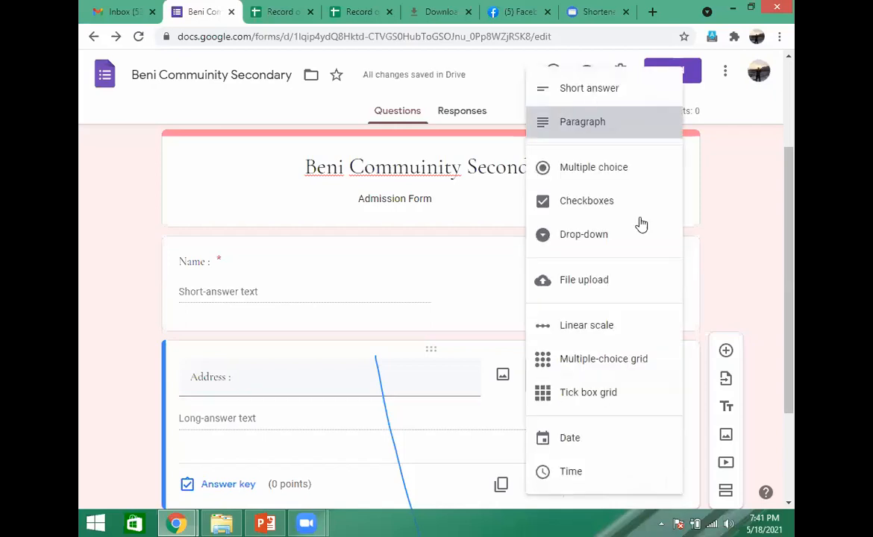
pyautogui.press('Escape')
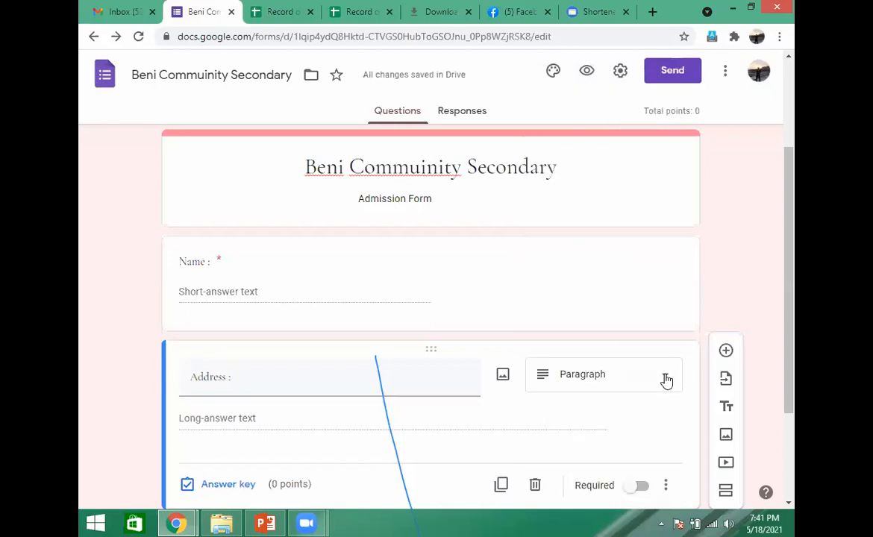
# - Try the Multiple-choice grid answer type for the Address question and switch it to Short answer
pyautogui.click(667, 380)
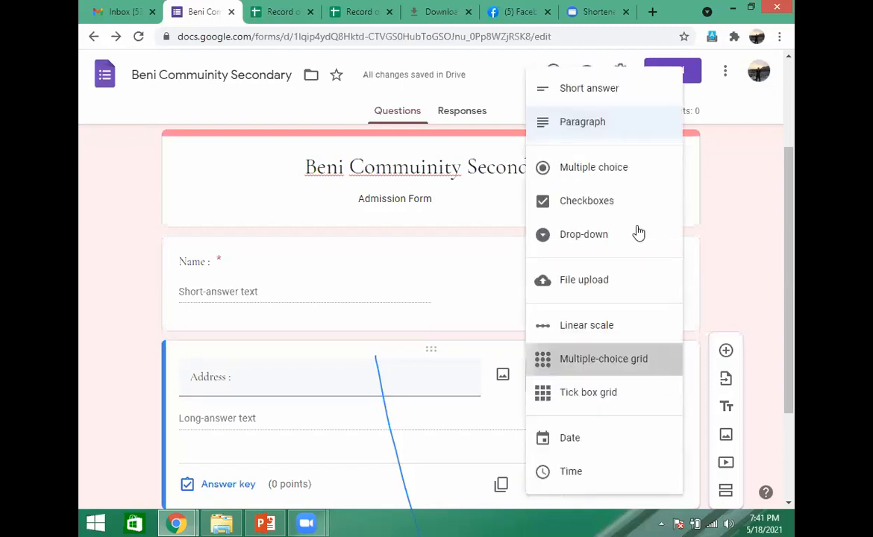
pyautogui.click(660, 364)
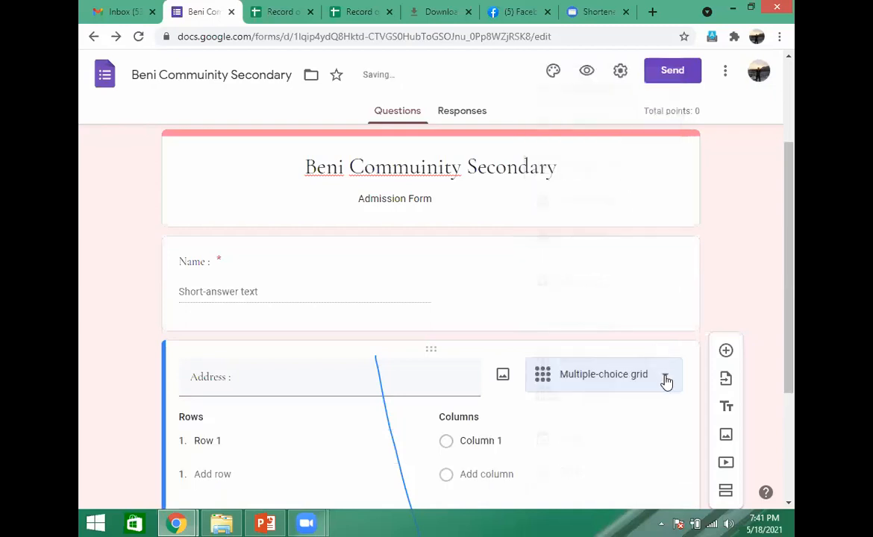
pyautogui.click(666, 380)
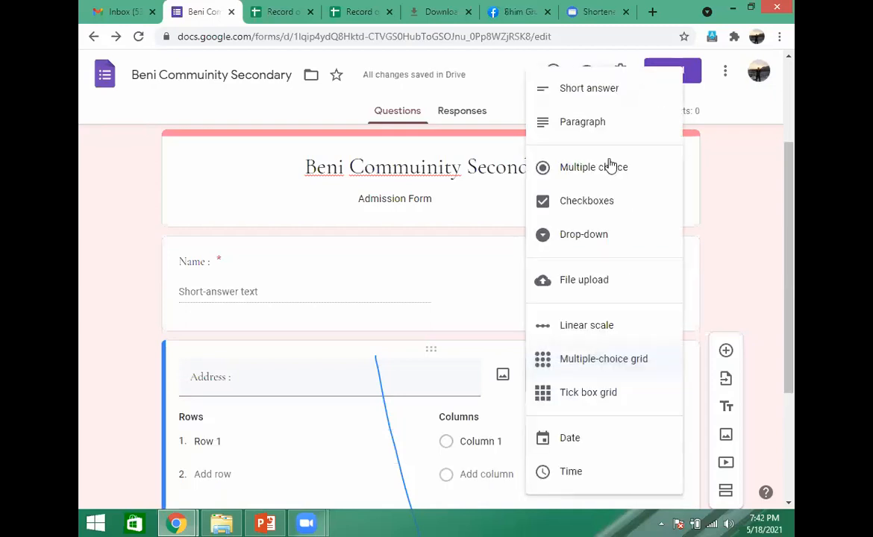
pyautogui.click(596, 98)
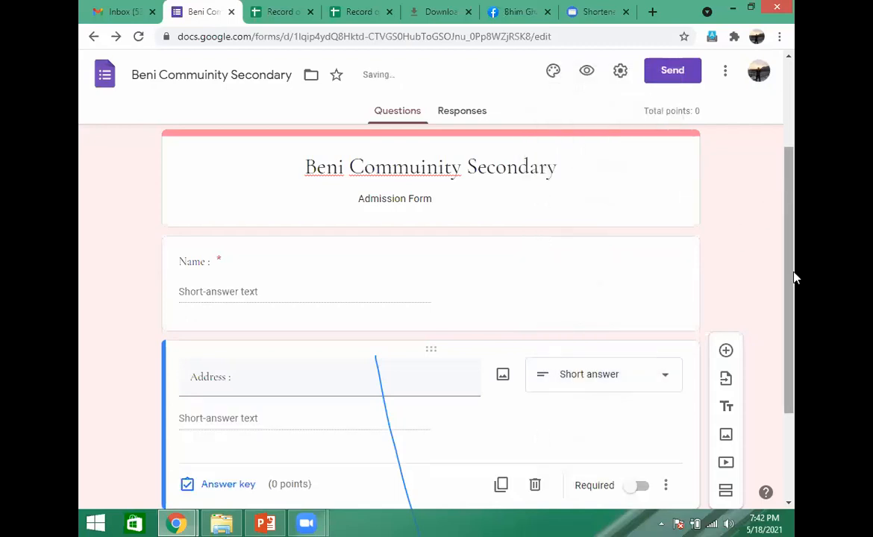
# - Make the Address question required and add a Drop-down question titled "Class" below it
pyautogui.scroll(-2, 737, 283)
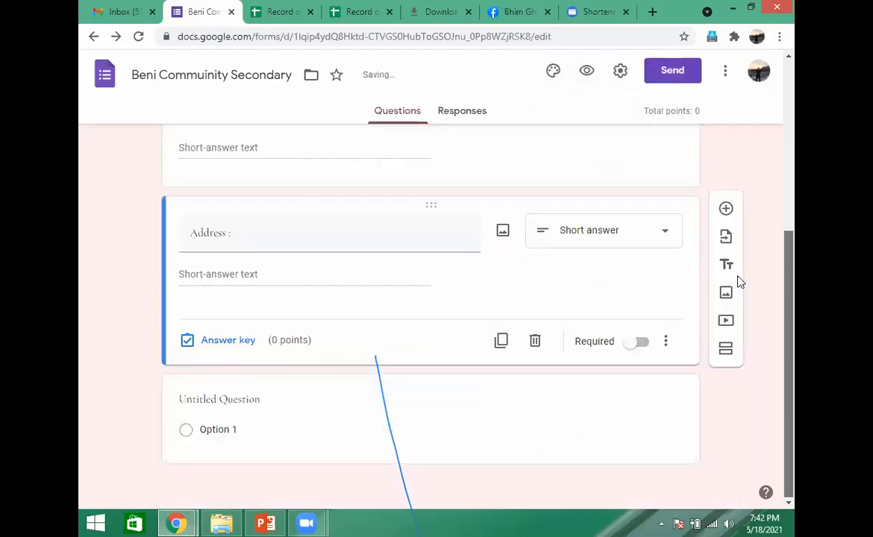
pyautogui.click(644, 345)
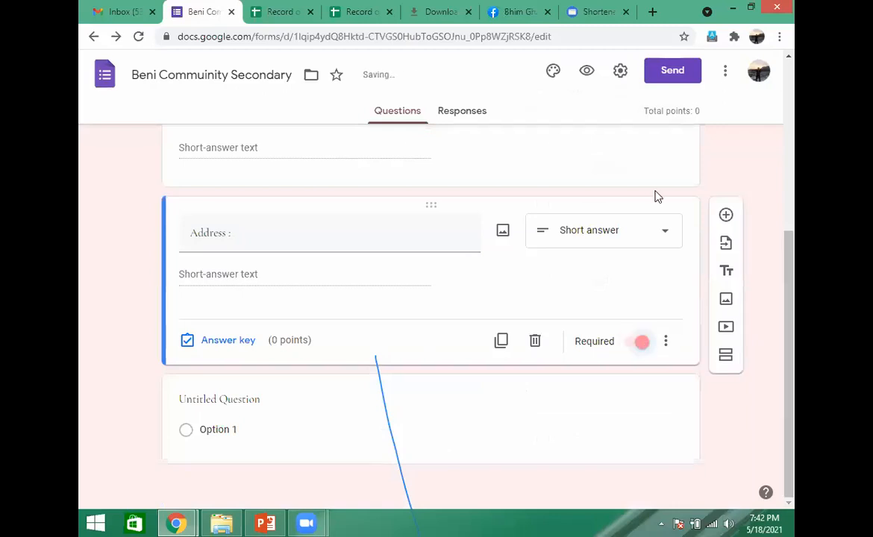
pyautogui.click(728, 219)
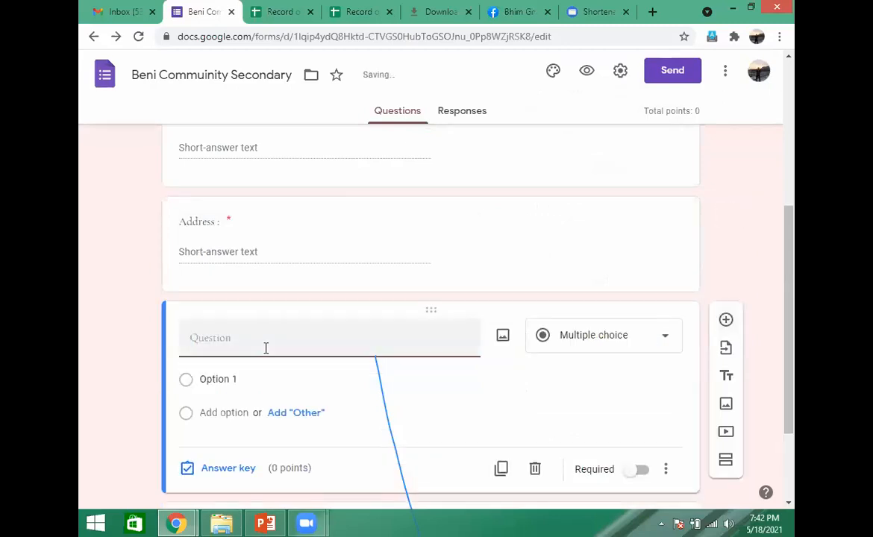
pyautogui.write('Class')
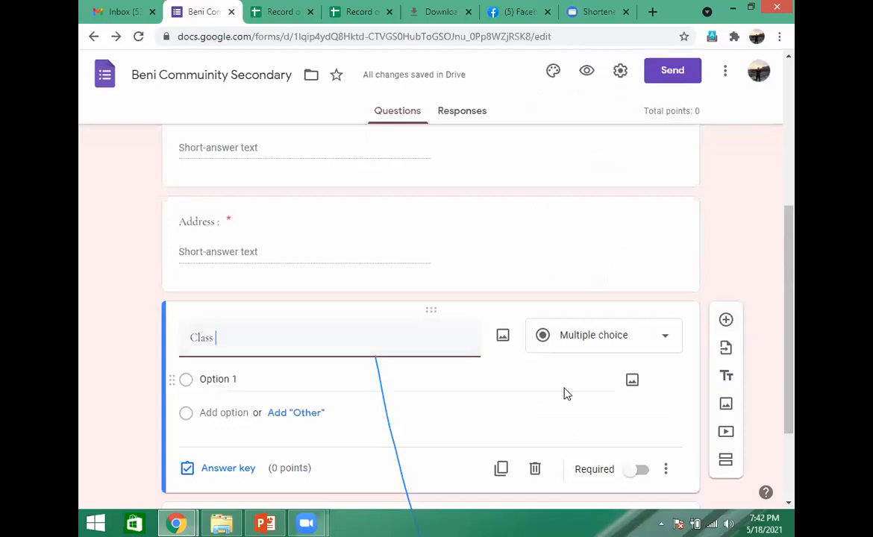
pyautogui.click(668, 342)
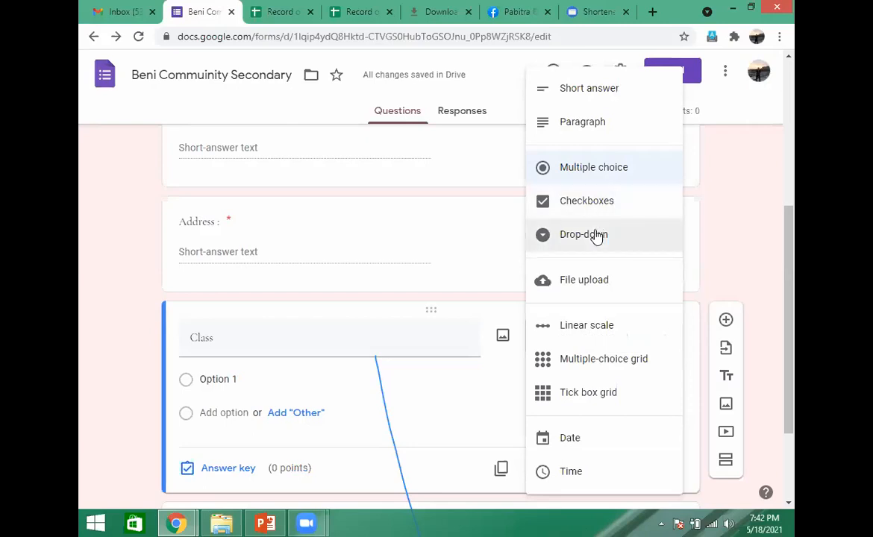
pyautogui.click(597, 237)
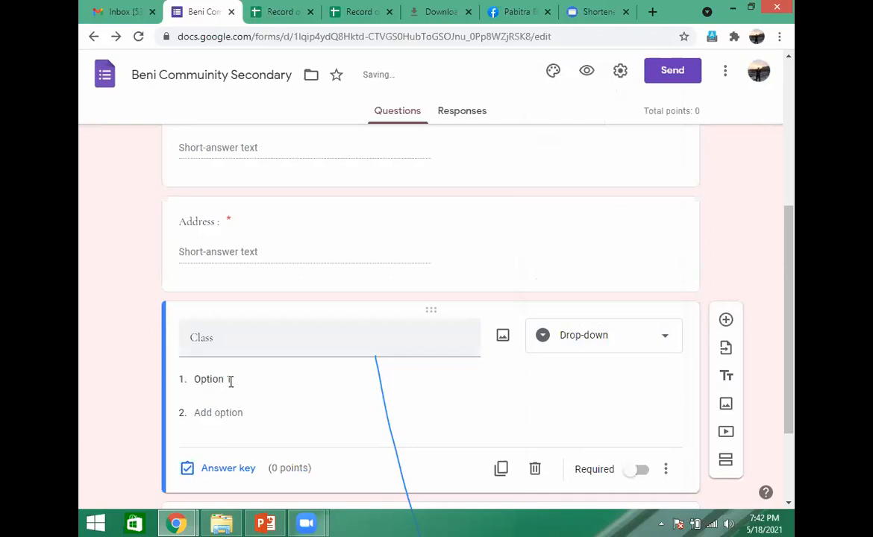
# - Enter 1 and 2 as the first two drop-down options of the Class question
pyautogui.click(230, 381)
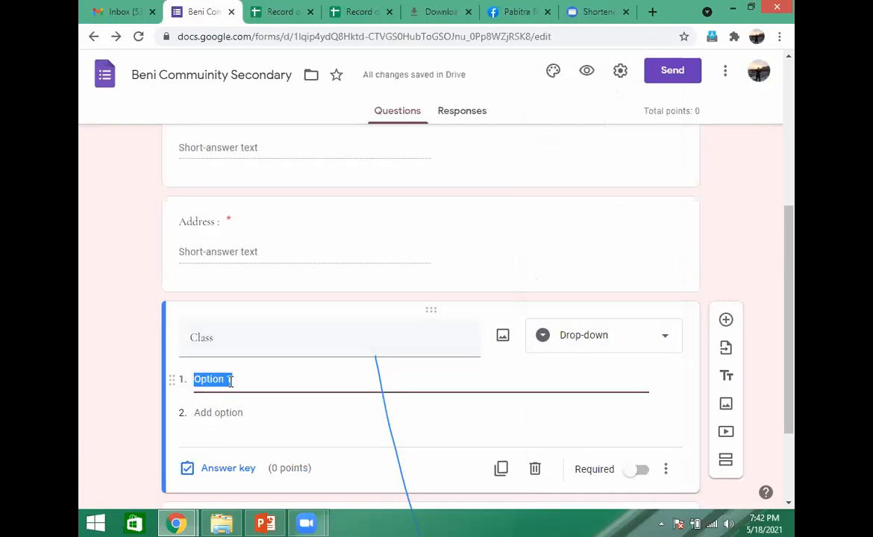
pyautogui.write('1')
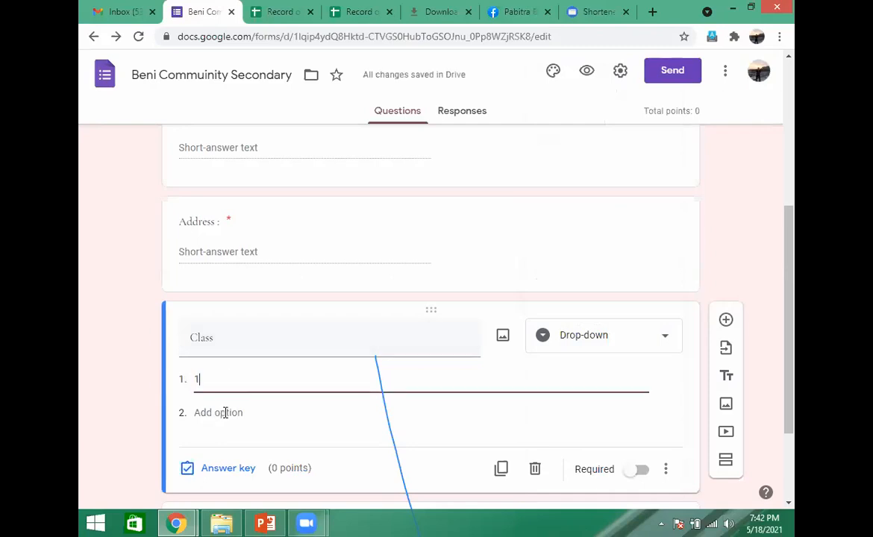
pyautogui.click(224, 413)
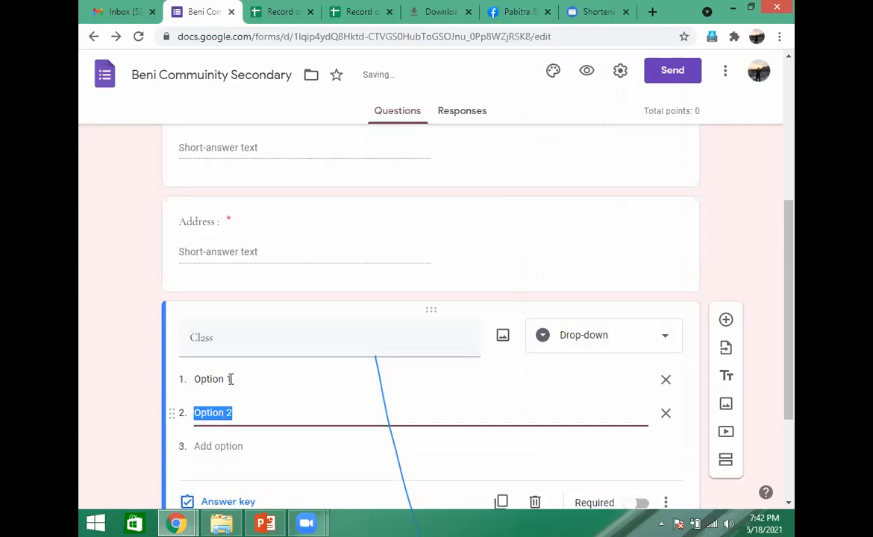
pyautogui.click(233, 380)
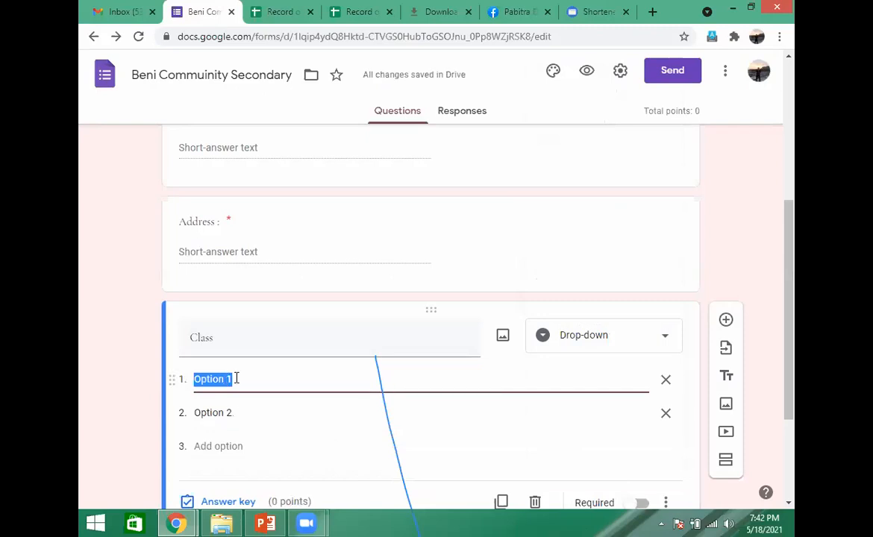
pyautogui.click(236, 379)
pyautogui.press('BackSpace')
pyautogui.press('BackSpace')
pyautogui.press('BackSpace')
pyautogui.press('BackSpace')
pyautogui.press('BackSpace')
pyautogui.press('BackSpace')
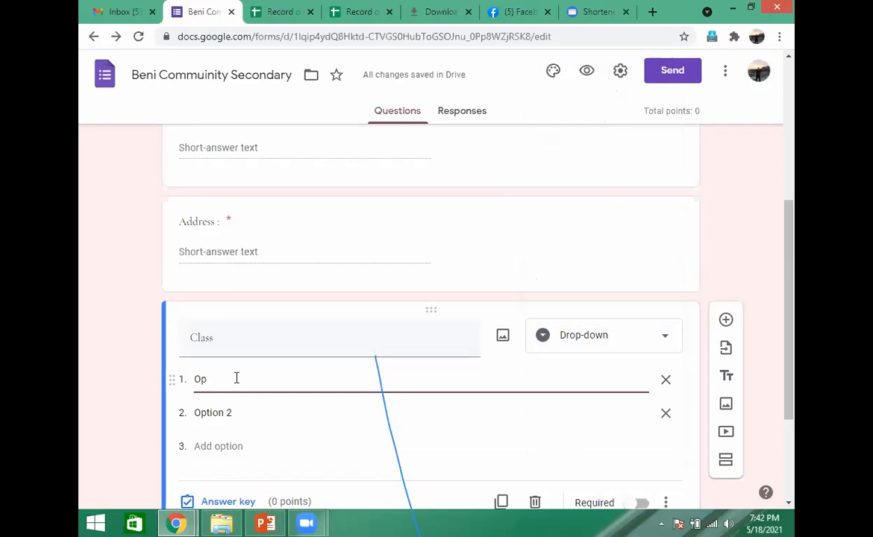
pyautogui.press('BackSpace')
pyautogui.press('BackSpace')
pyautogui.press('BackSpace')
pyautogui.write('1')
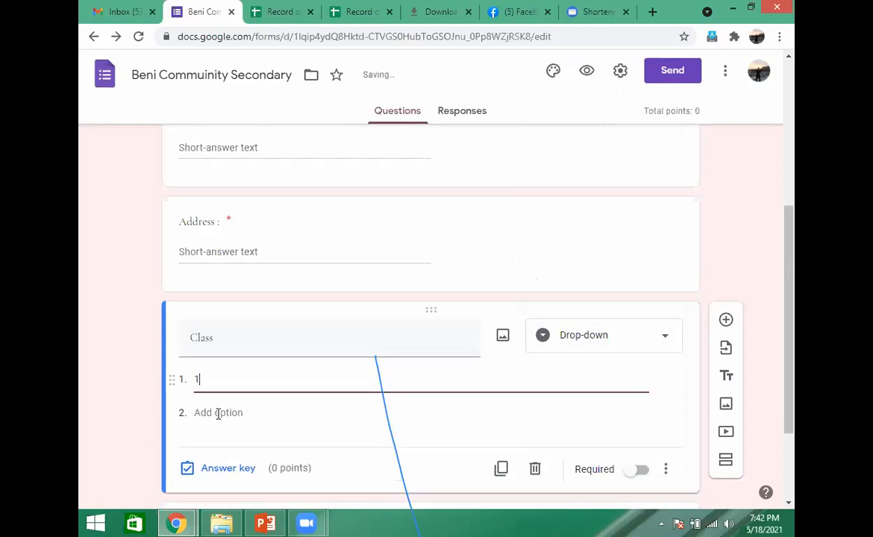
pyautogui.click(226, 413)
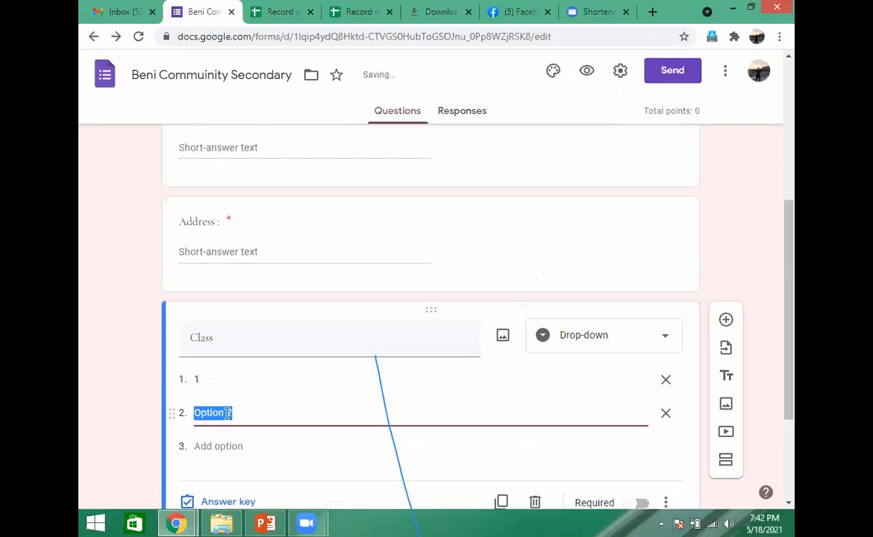
pyautogui.write('2')
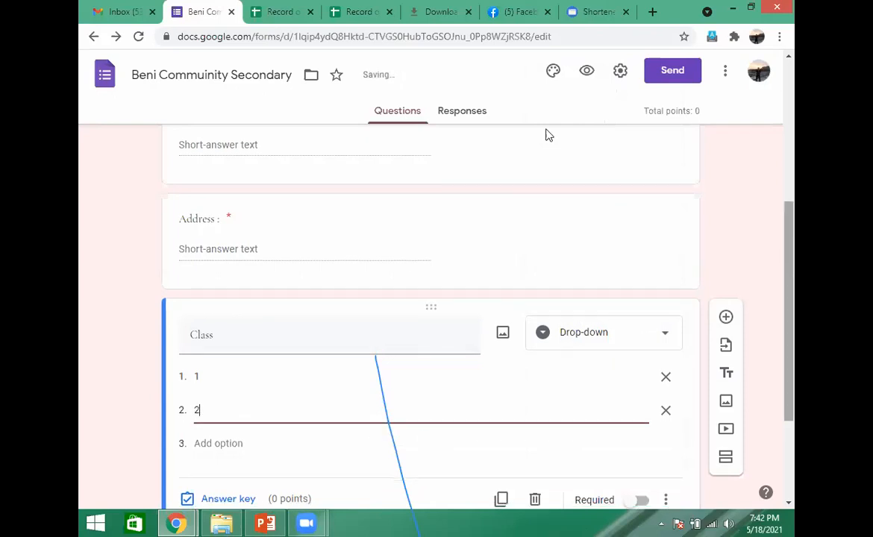
# - Change the second option of the Class question to 3 and make the question required
pyautogui.scroll(-1, 545, 133)
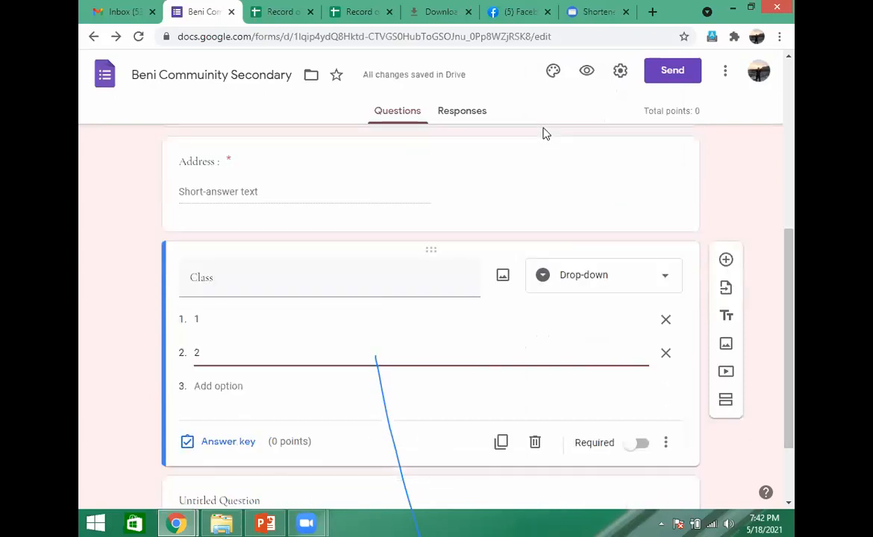
pyautogui.click(220, 385)
pyautogui.write('3')
pyautogui.press('BackSpace')
pyautogui.press('BackSpace')
pyautogui.press('BackSpace')
pyautogui.press('BackSpace')
pyautogui.press('BackSpace')
pyautogui.press('BackSpace')
pyautogui.press('BackSpace')
pyautogui.press('BackSpace')
pyautogui.press('BackSpace')
pyautogui.press('BackSpace')
pyautogui.write('3')
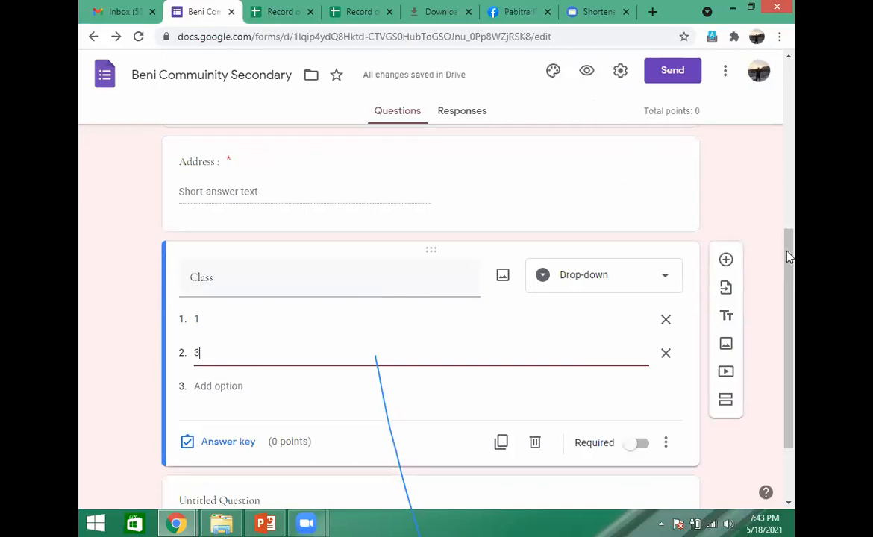
pyautogui.scroll(-2, 672, 321)
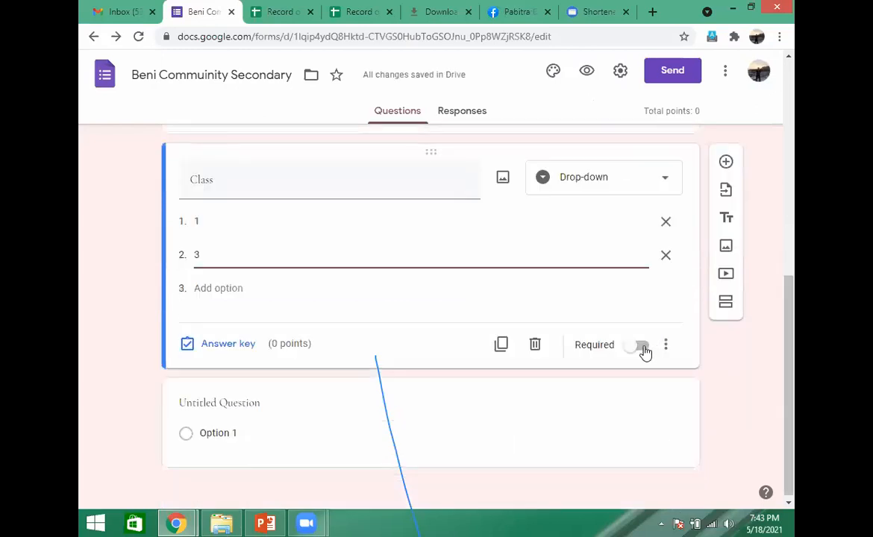
pyautogui.click(644, 348)
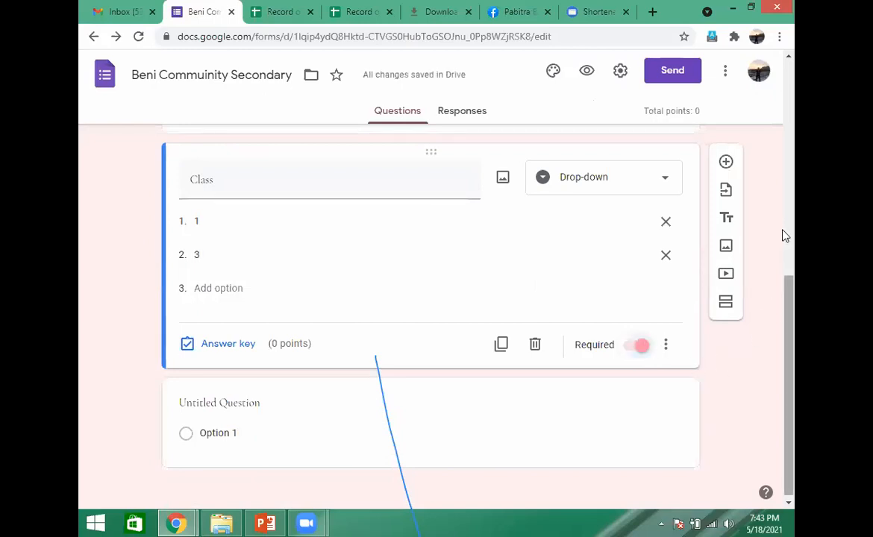
# - Open the preview of the admission form and look through its questions
pyautogui.scroll(3, 784, 236)
pyautogui.scroll(2, 527, 111)
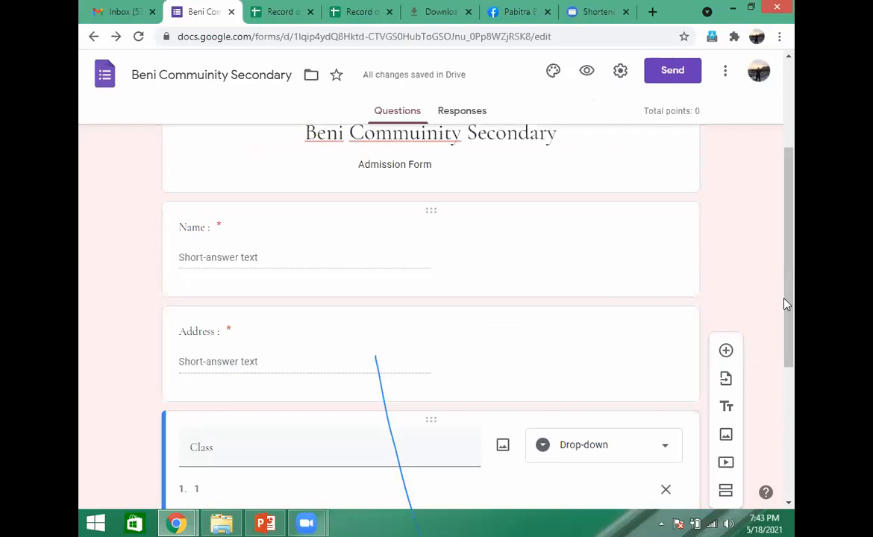
pyautogui.scroll(1, 783, 187)
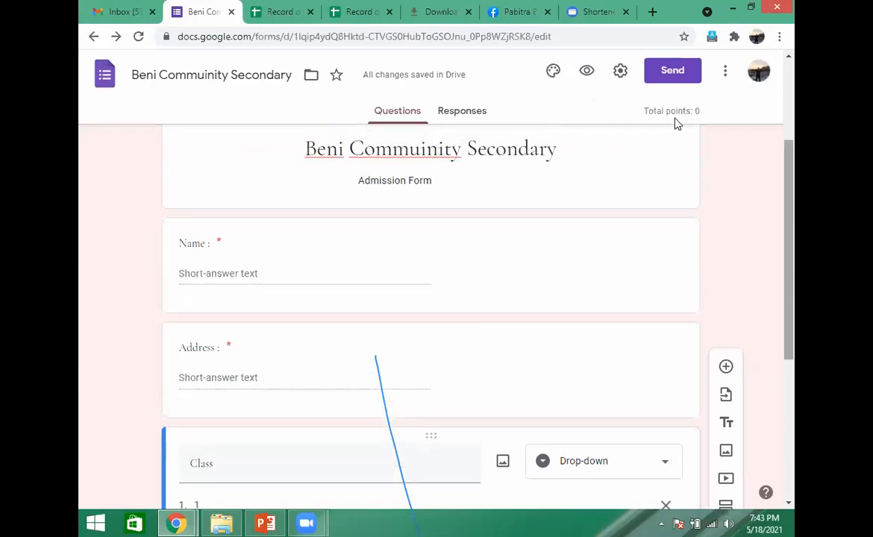
pyautogui.scroll(3, 601, 93)
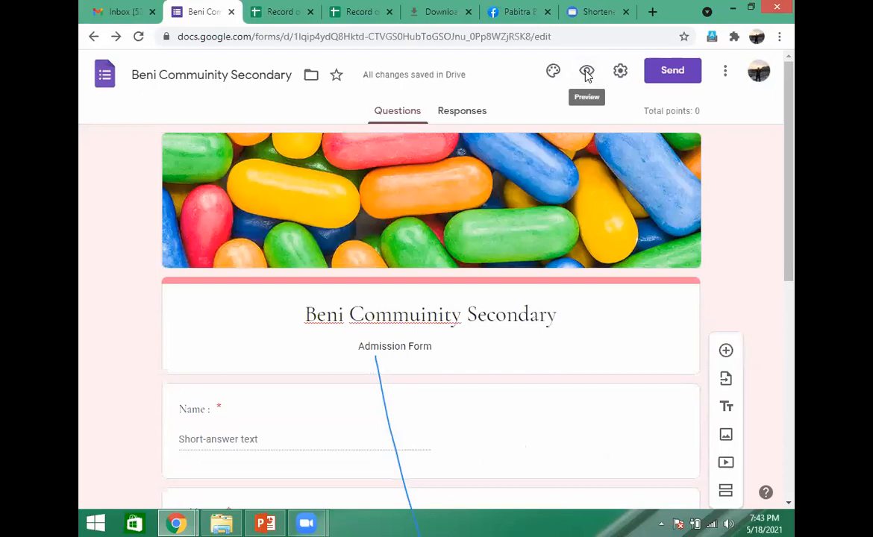
pyautogui.click(586, 72)
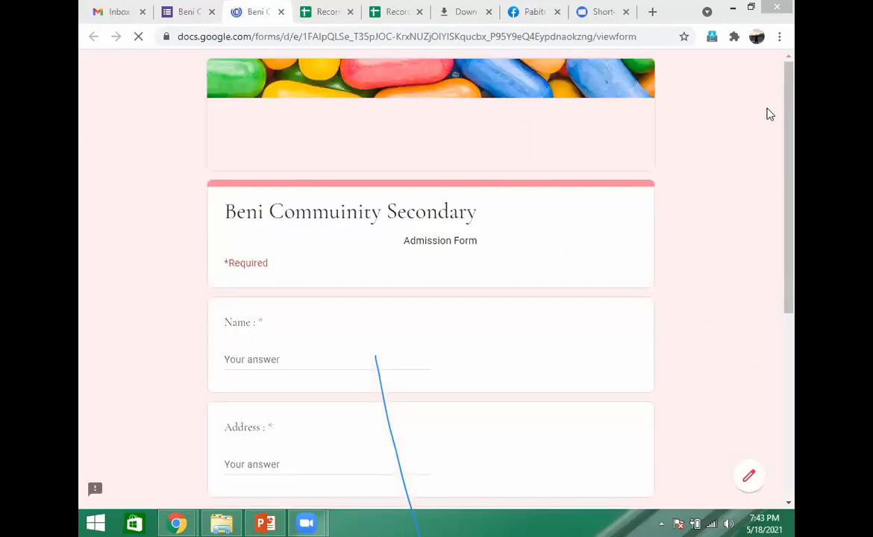
pyautogui.moveTo(790, 101); pyautogui.dragTo(790, 230)
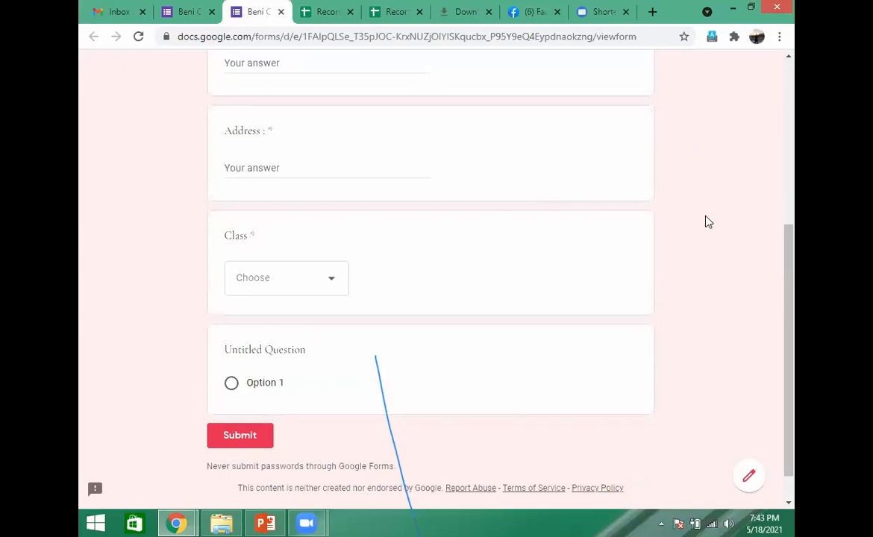
pyautogui.moveTo(790, 242); pyautogui.dragTo(772, 87)
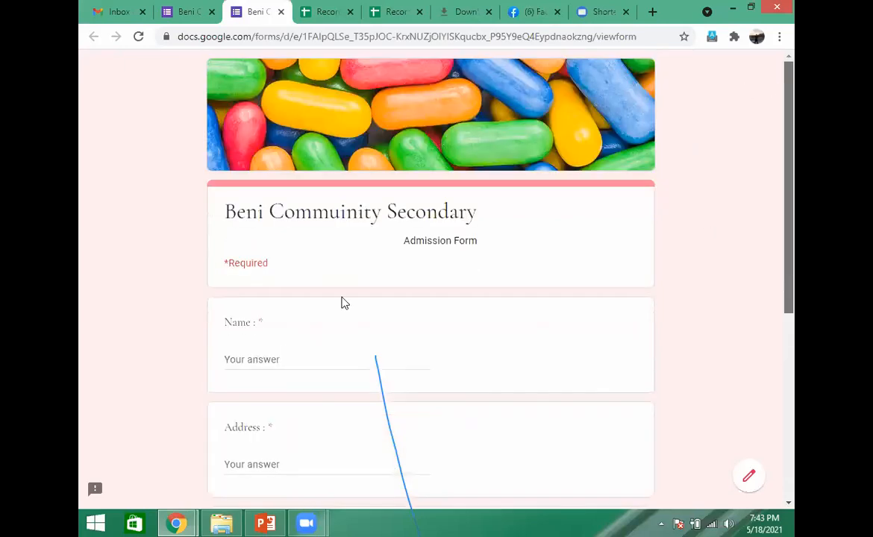
# - Fill in the form preview with a sample name and address, and choose 1 as the class
pyautogui.click(274, 357)
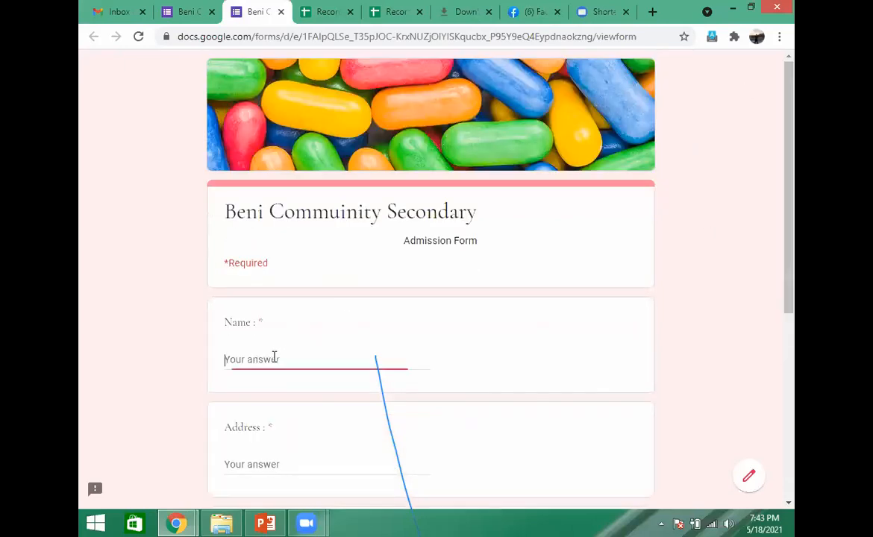
pyautogui.write('ram')
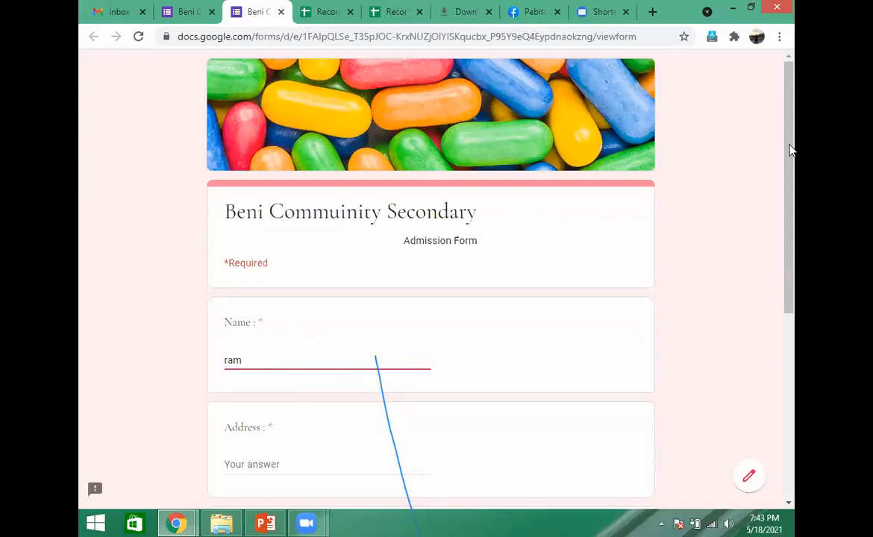
pyautogui.scroll(-2, 319, 336)
pyautogui.click(319, 335)
pyautogui.write('beni')
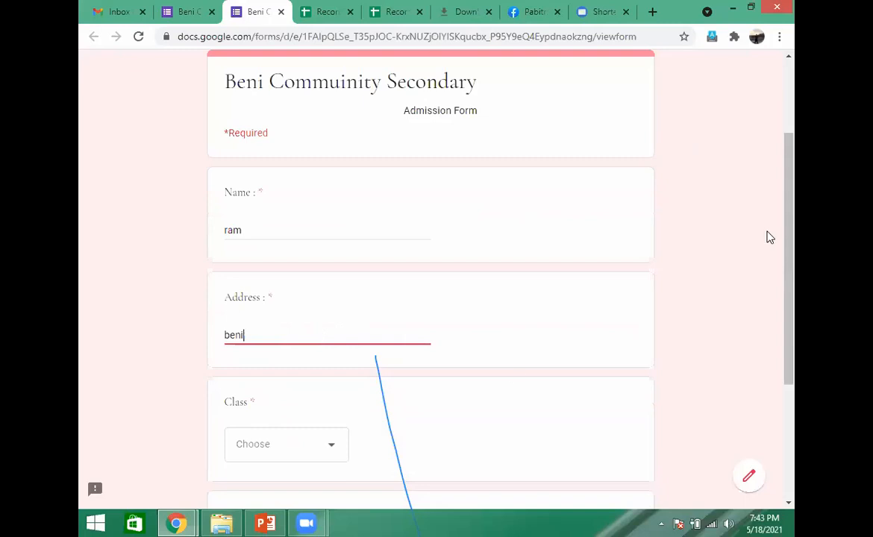
pyautogui.scroll(-2, 471, 331)
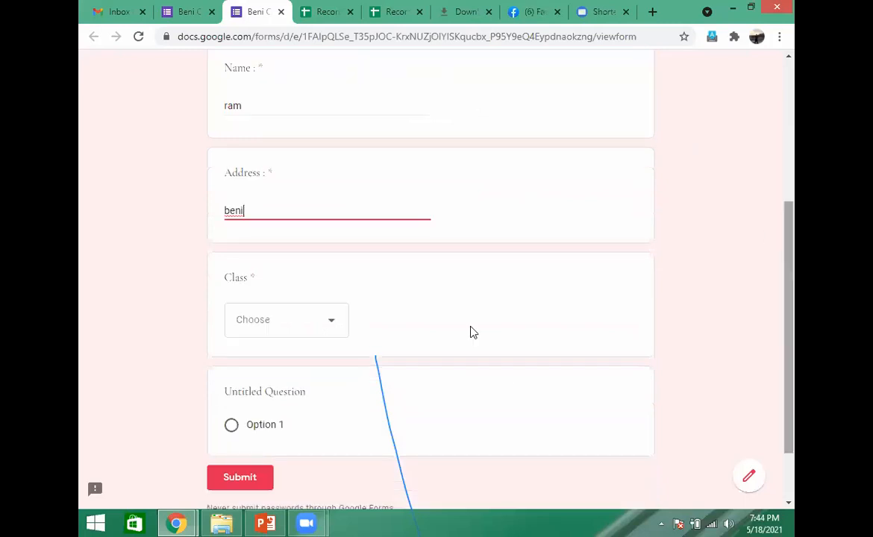
pyautogui.click(334, 328)
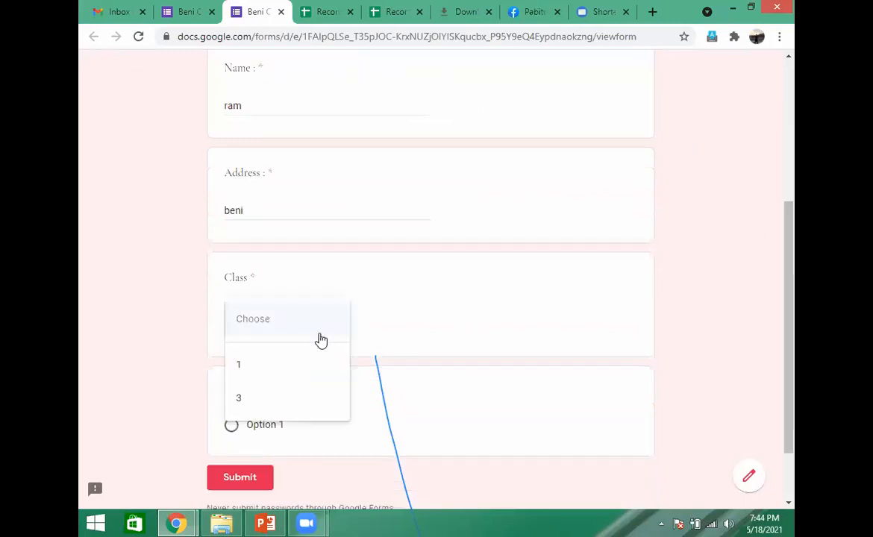
pyautogui.click(244, 377)
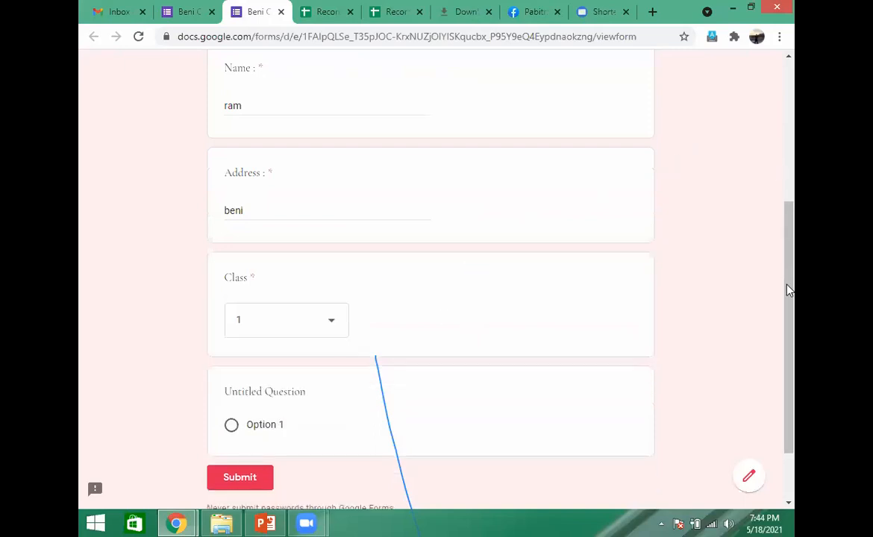
pyautogui.scroll(-2, 742, 285)
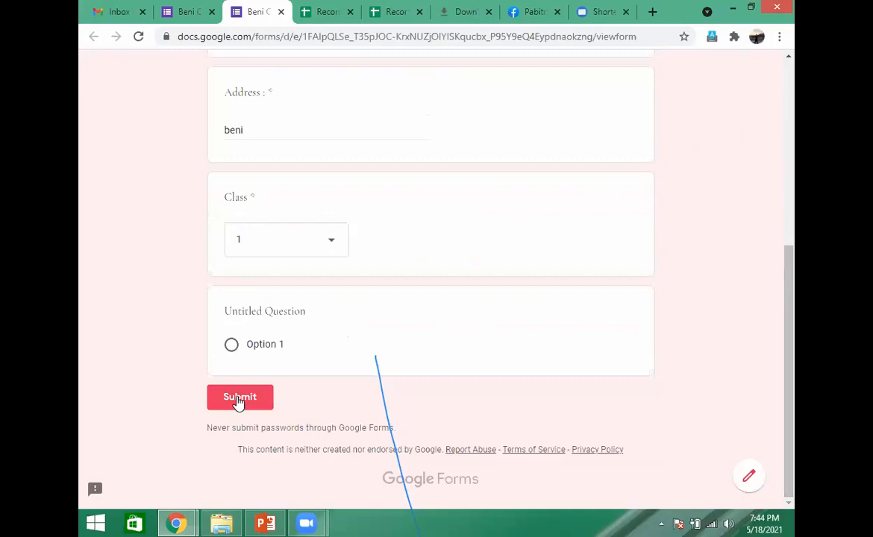
# - Submit the filled-in test response, check the network connection while it loads, and open a blank form for another response
pyautogui.click(239, 399)
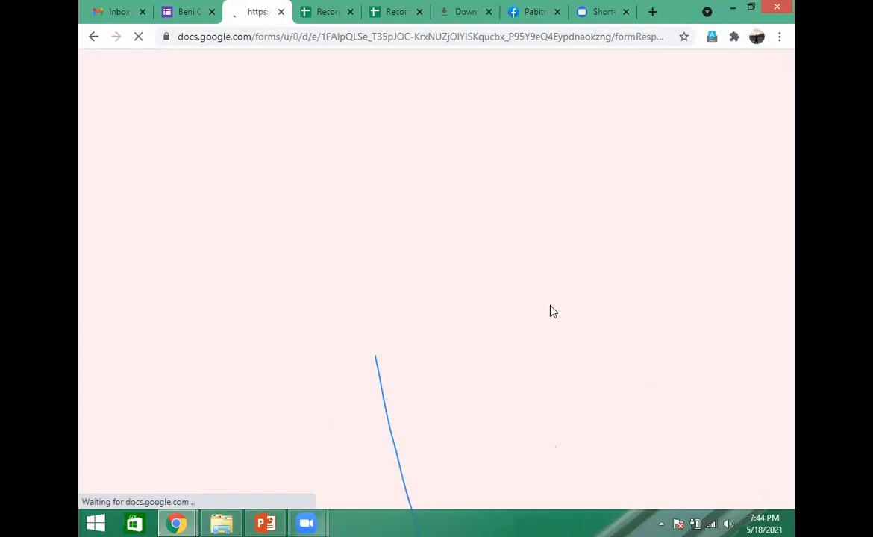
pyautogui.click(713, 523)
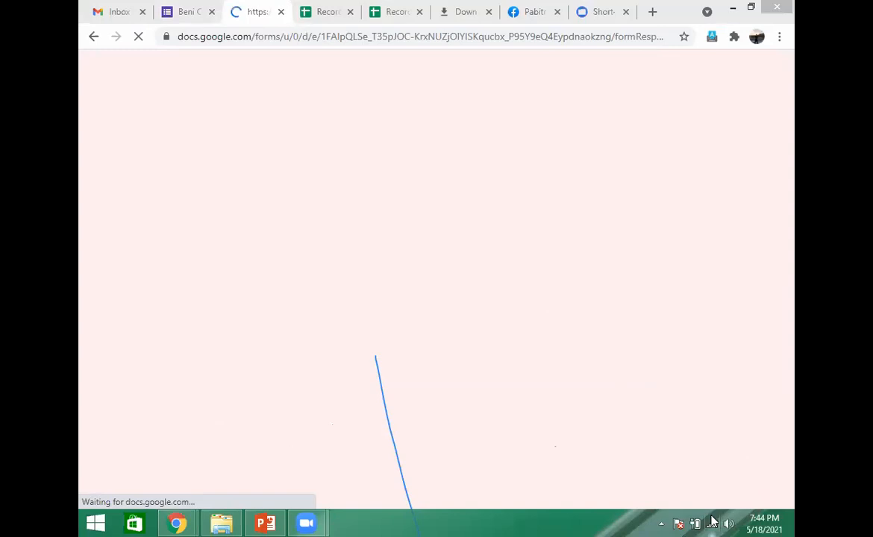
pyautogui.click(713, 523)
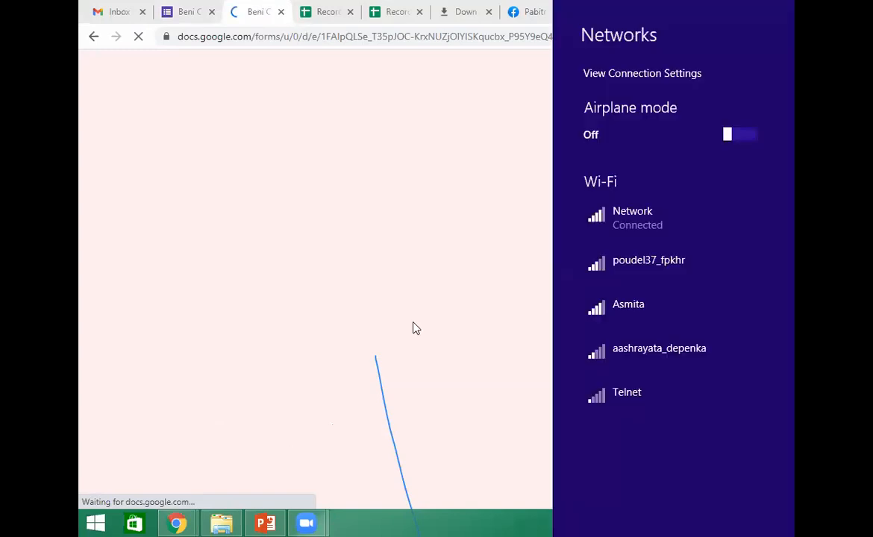
pyautogui.click(499, 275)
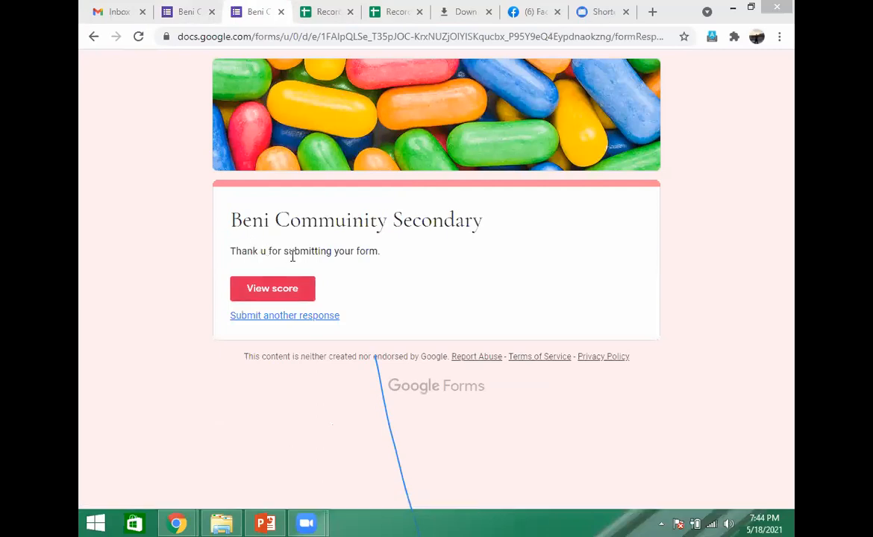
pyautogui.click(328, 316)
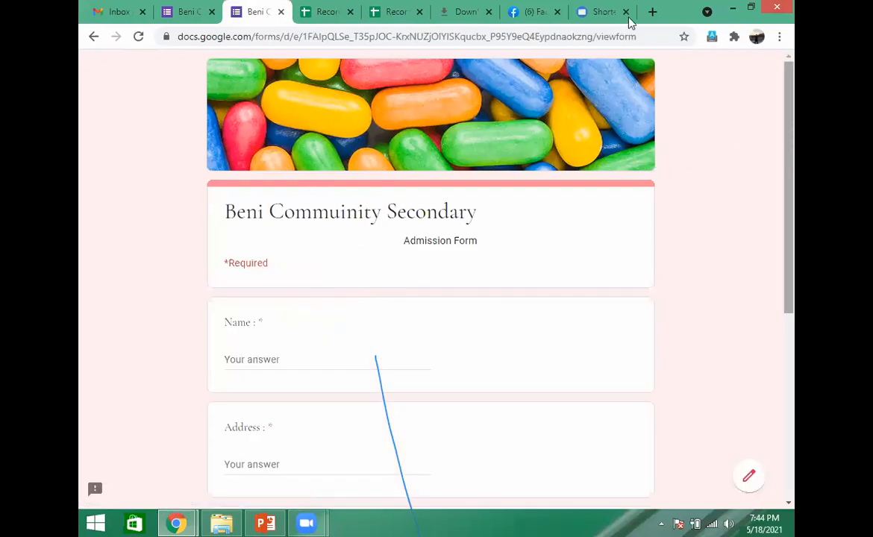
# - Return to the admission form's editor and copy its shortened sharing link
pyautogui.click(548, 30)
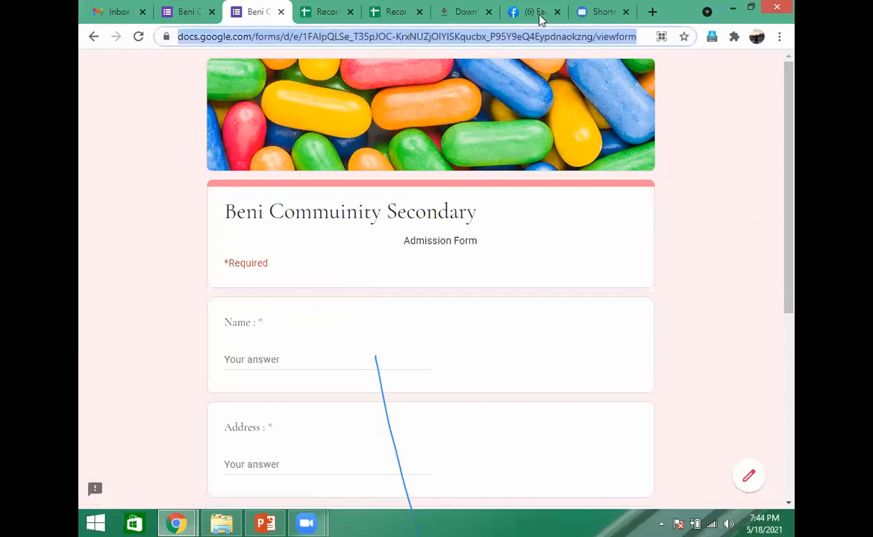
pyautogui.click(189, 12)
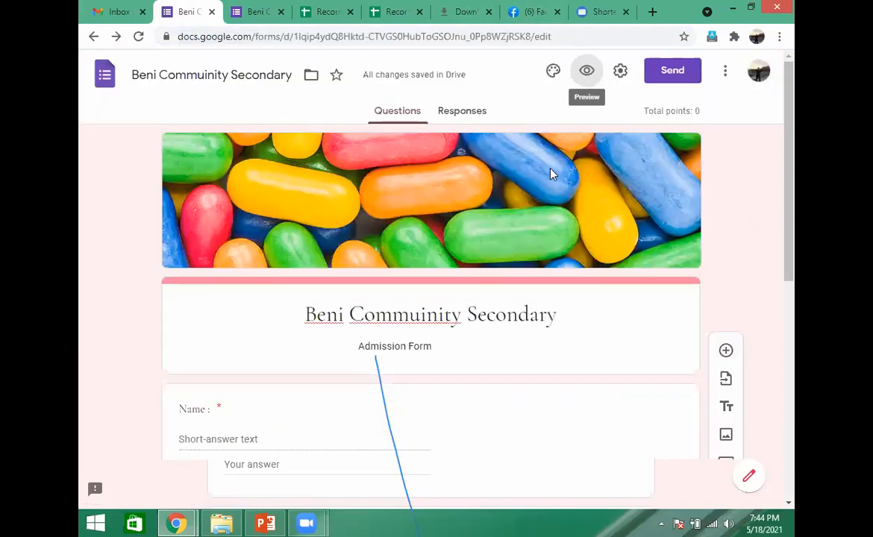
pyautogui.click(562, 36)
pyautogui.click(563, 36)
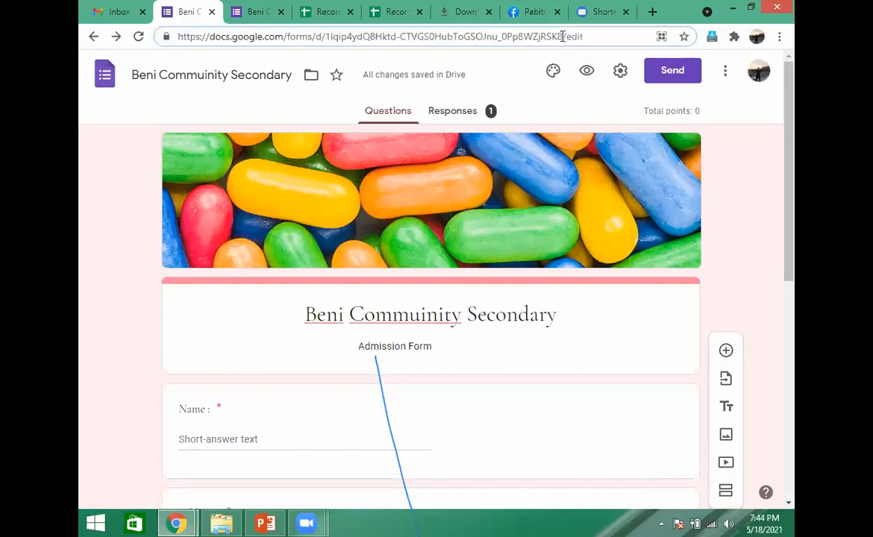
pyautogui.click(672, 74)
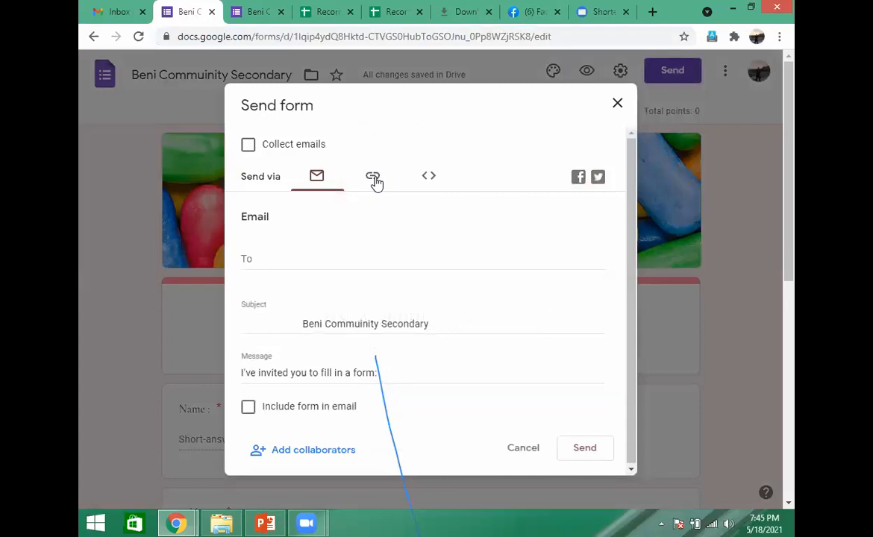
pyautogui.click(374, 178)
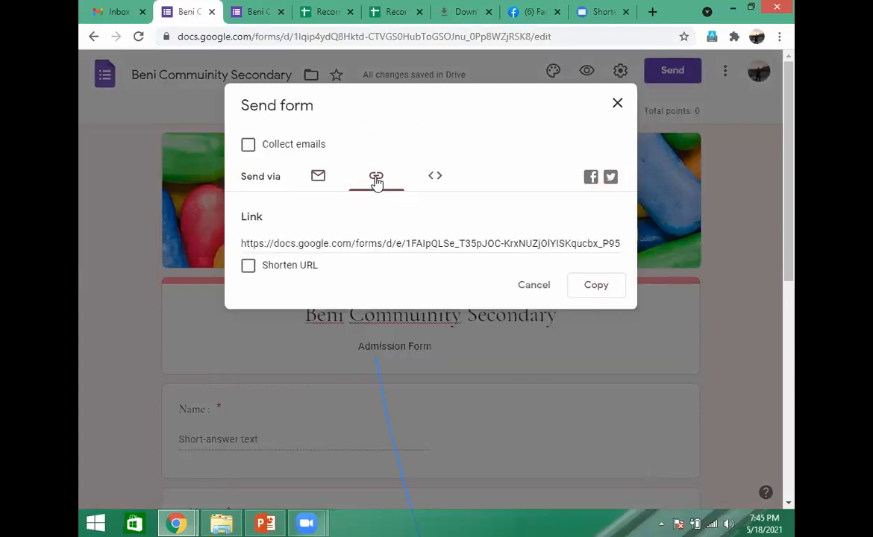
pyautogui.click(248, 267)
pyautogui.click(595, 289)
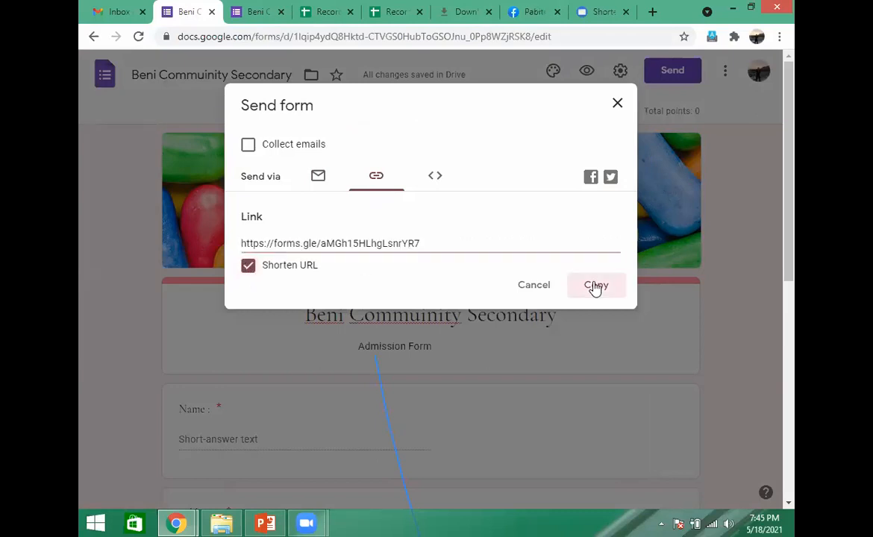
# - Paste the shortened link into the address bar of a new browser tab, and return to the form editor with the Send form dialog closed
pyautogui.click(653, 12)
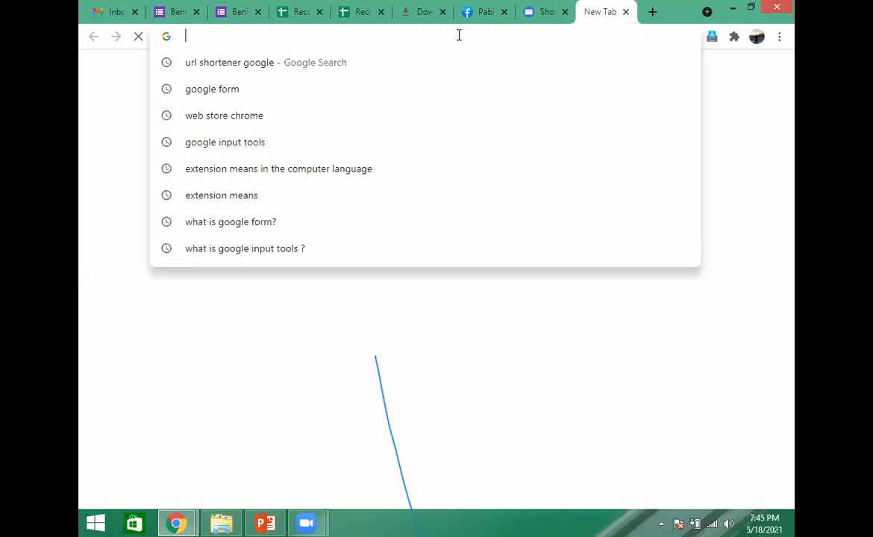
pyautogui.hotkey('ctrl', 'v')
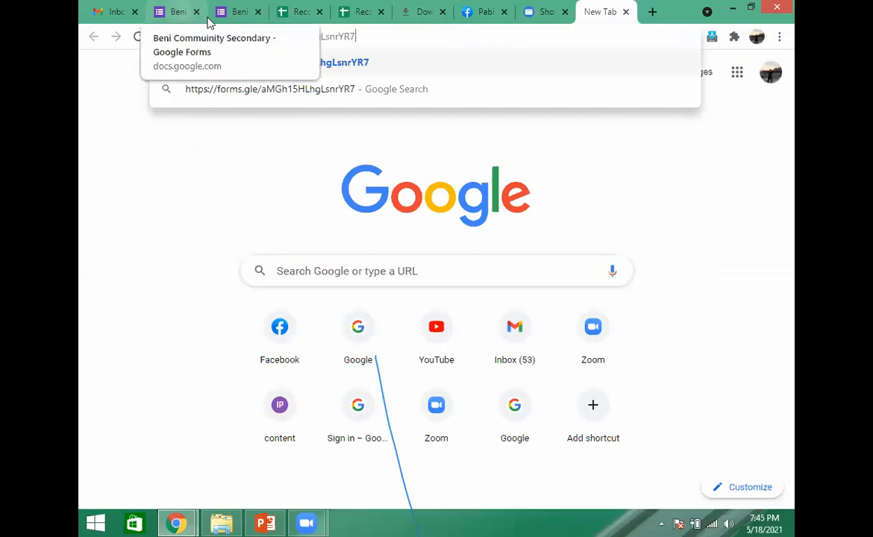
pyautogui.click(206, 19)
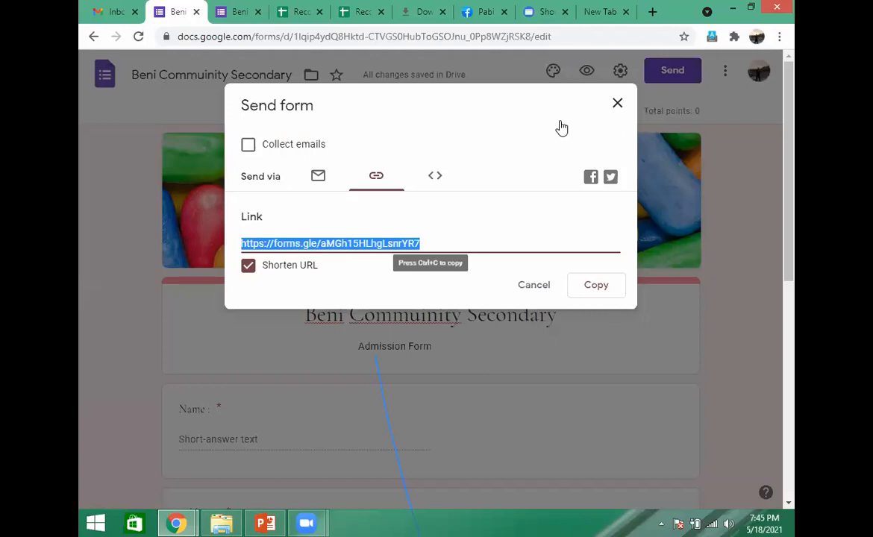
pyautogui.click(619, 105)
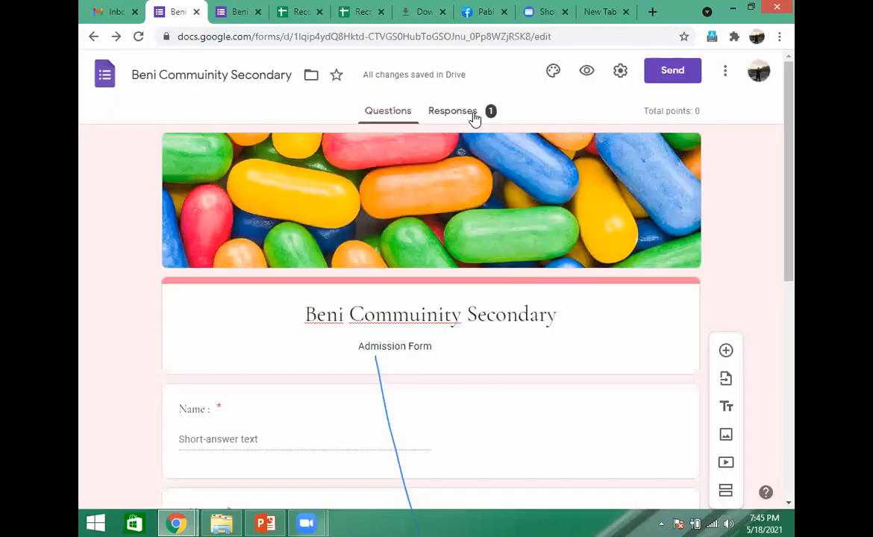
# - Examine the form's response summary and response options, and view the submitted answers in the linked spreadsheet
pyautogui.click(472, 116)
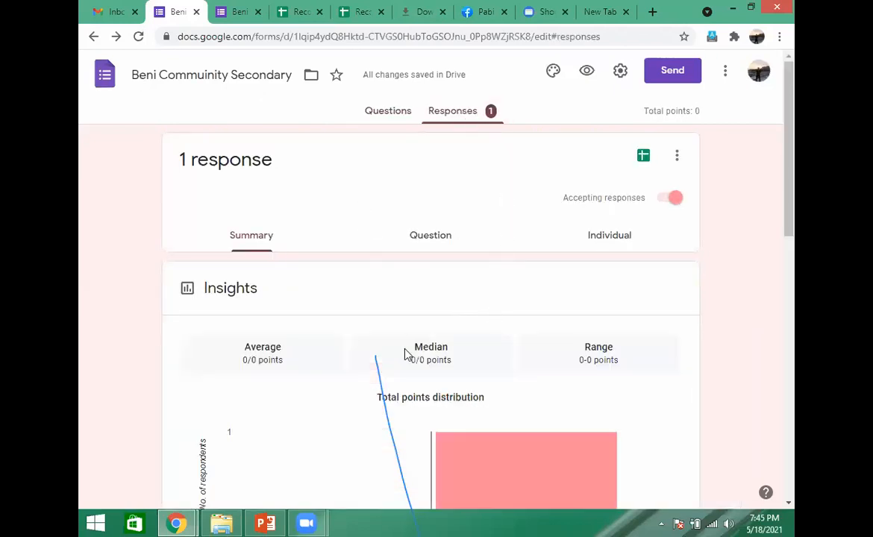
pyautogui.click(680, 159)
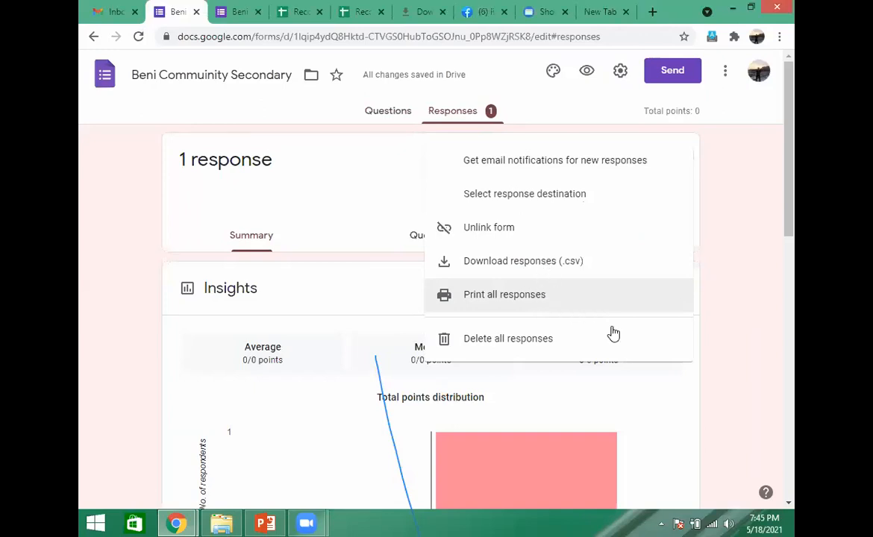
pyautogui.click(726, 358)
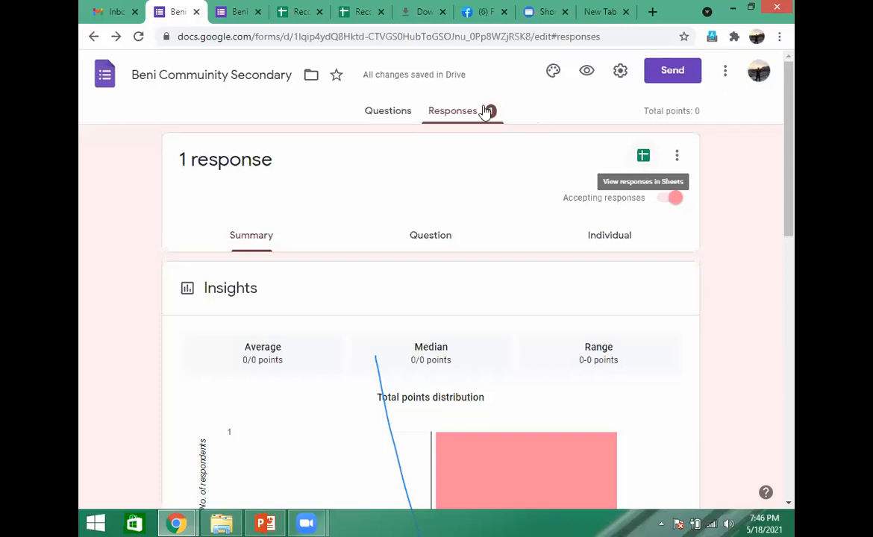
pyautogui.click(645, 160)
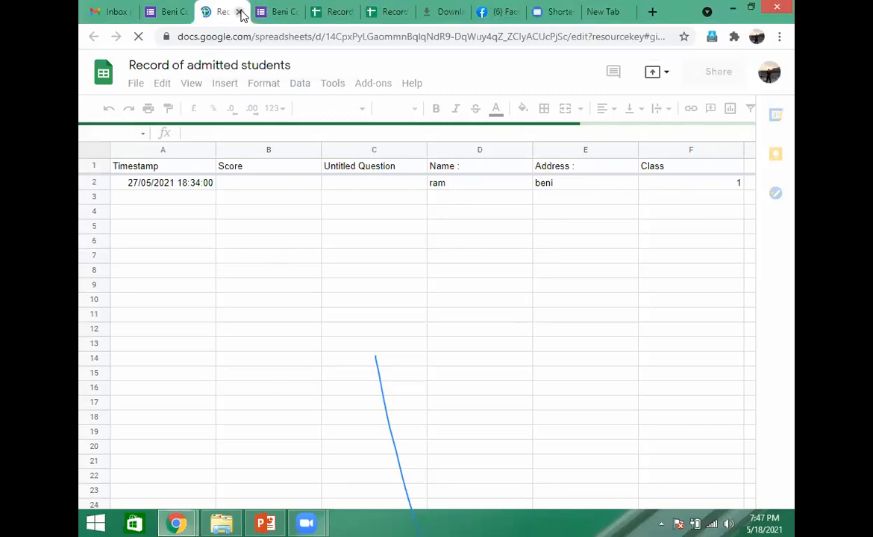
pyautogui.click(240, 12)
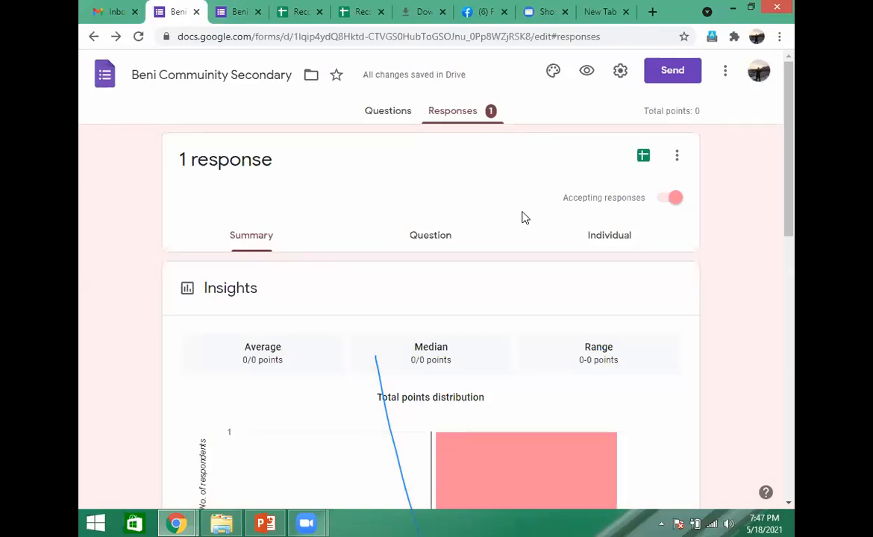
# - Switch between the form's questions and responses, review the response options again, and briefly reopen the linked spreadsheet
pyautogui.click(389, 114)
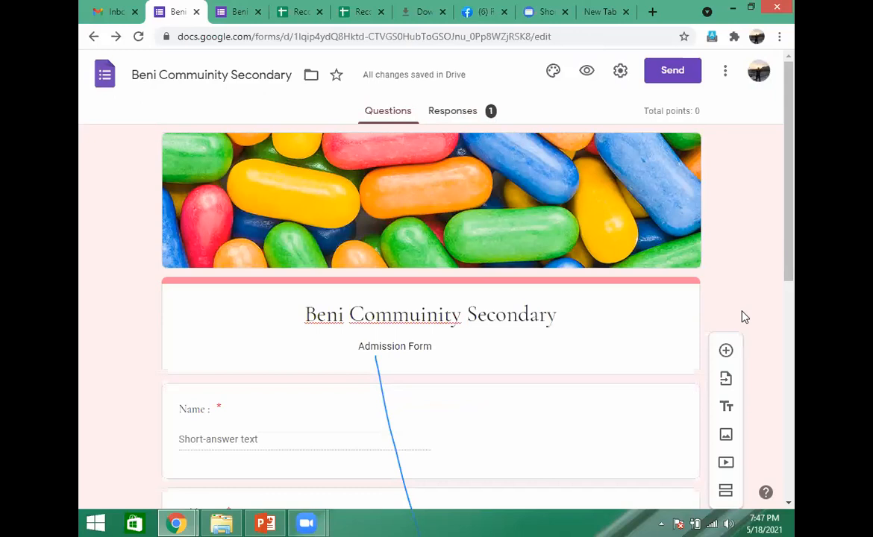
pyautogui.click(471, 119)
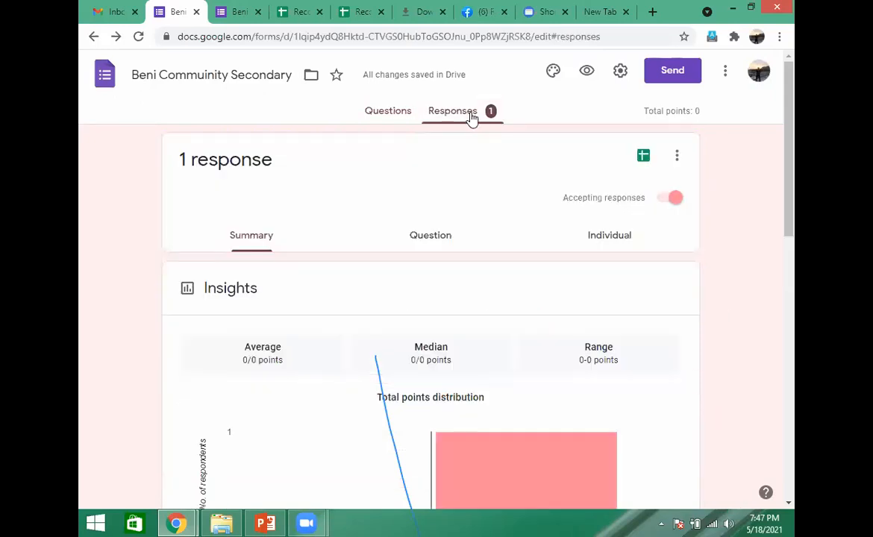
pyautogui.click(677, 158)
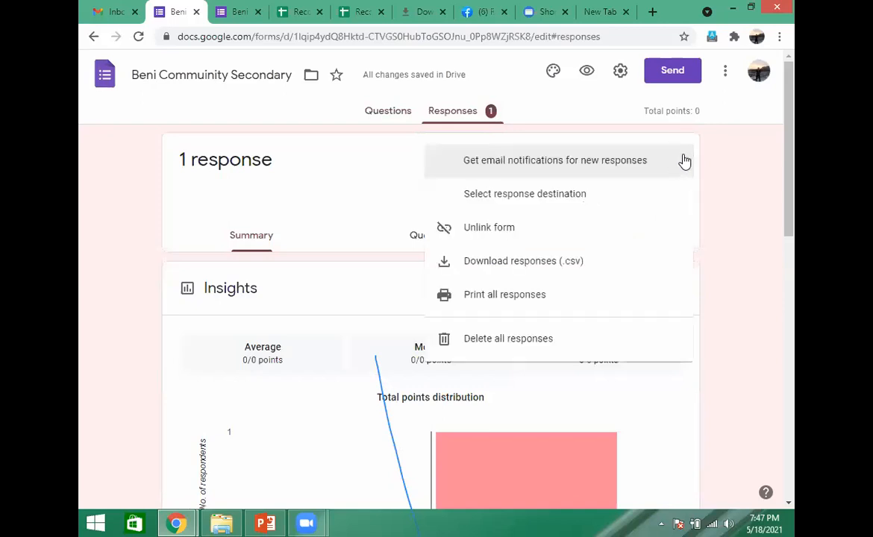
pyautogui.click(652, 171)
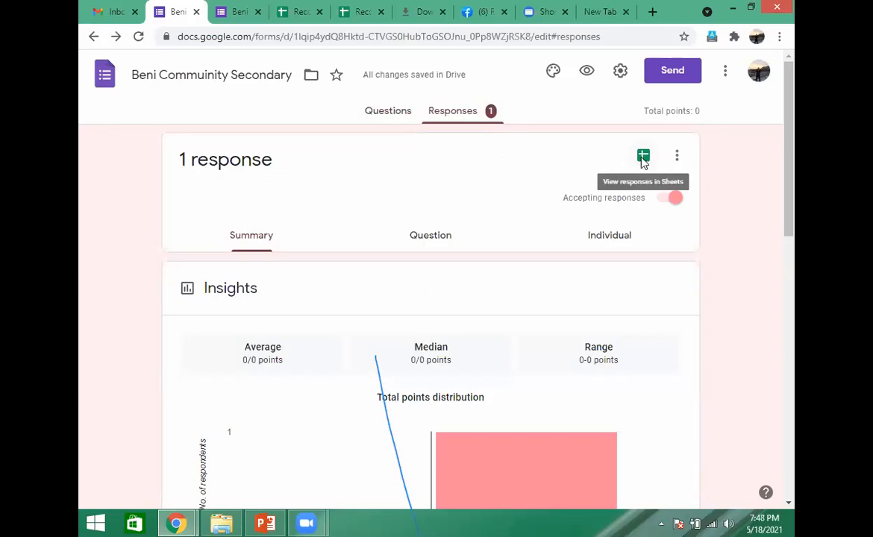
pyautogui.click(643, 158)
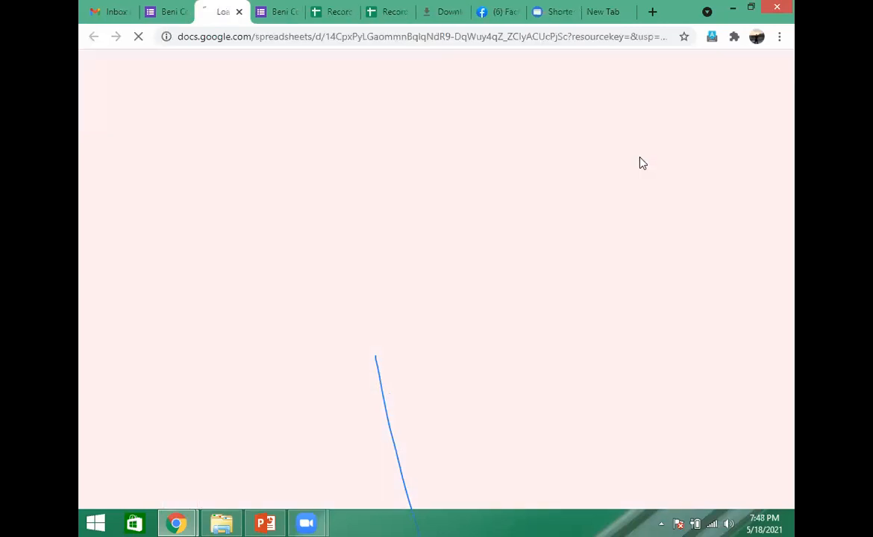
pyautogui.click(238, 15)
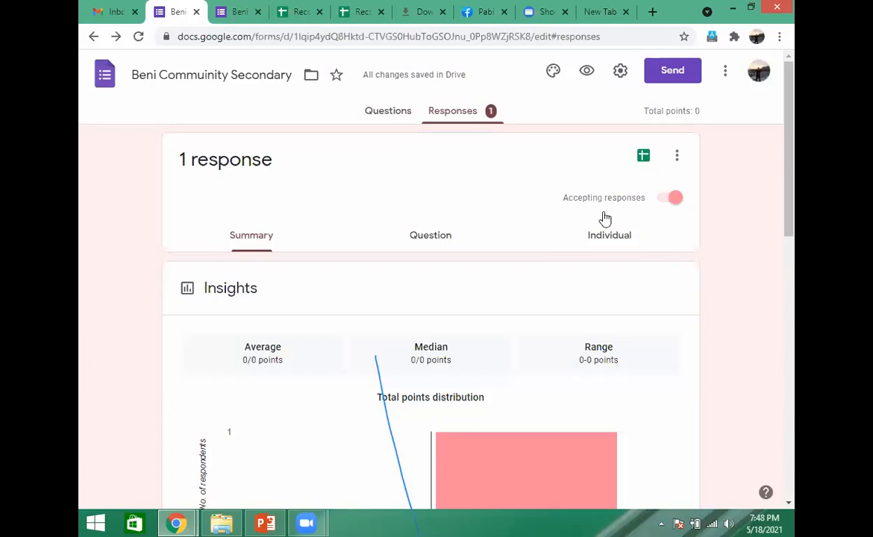
# - Close the leftover browser tabs for the student record spreadsheets, Downloads, the link shortener and the new tab
pyautogui.click(240, 16)
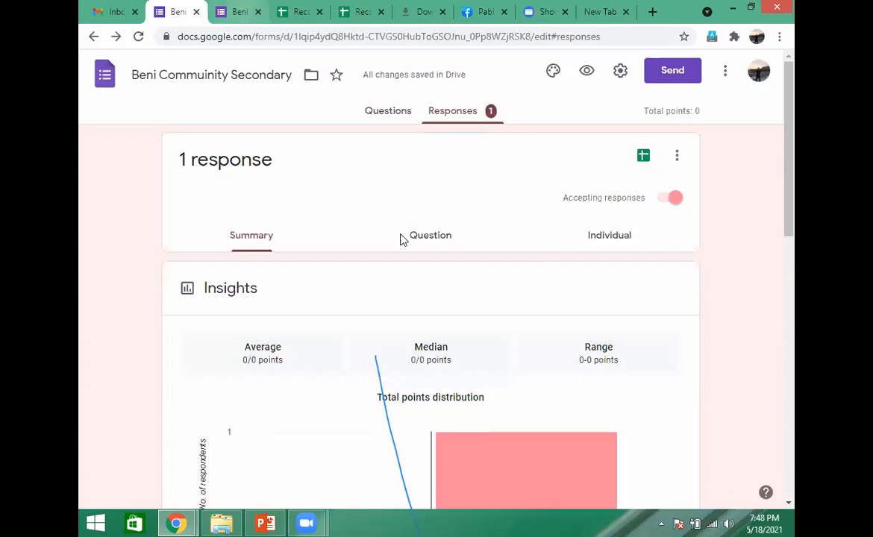
pyautogui.click(319, 13)
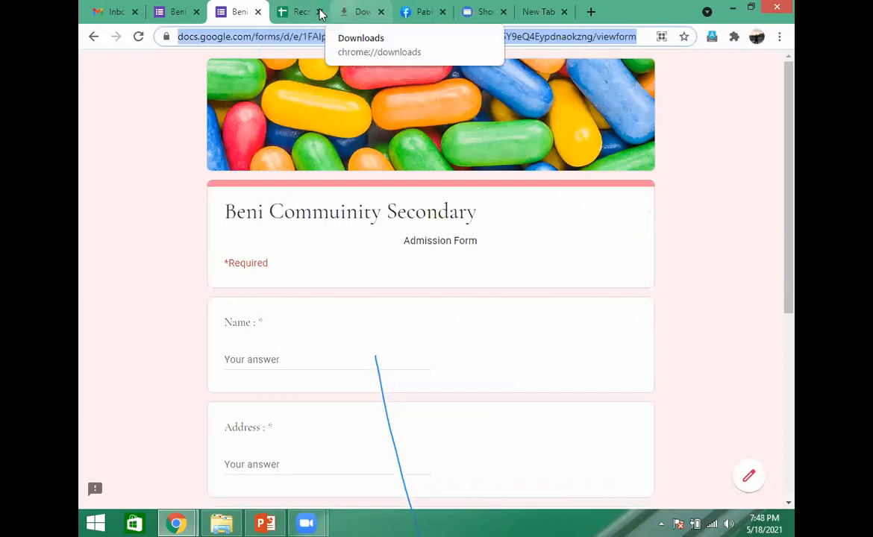
pyautogui.click(319, 12)
pyautogui.click(320, 12)
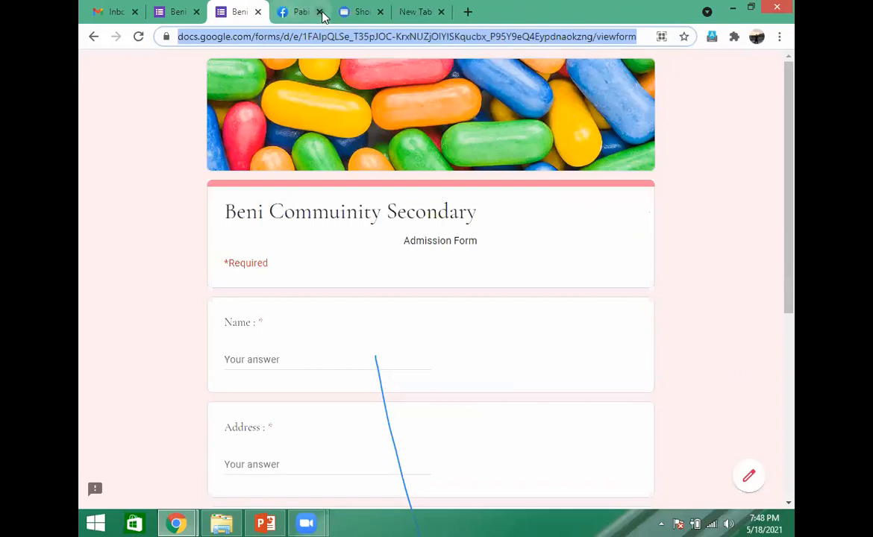
pyautogui.click(381, 13)
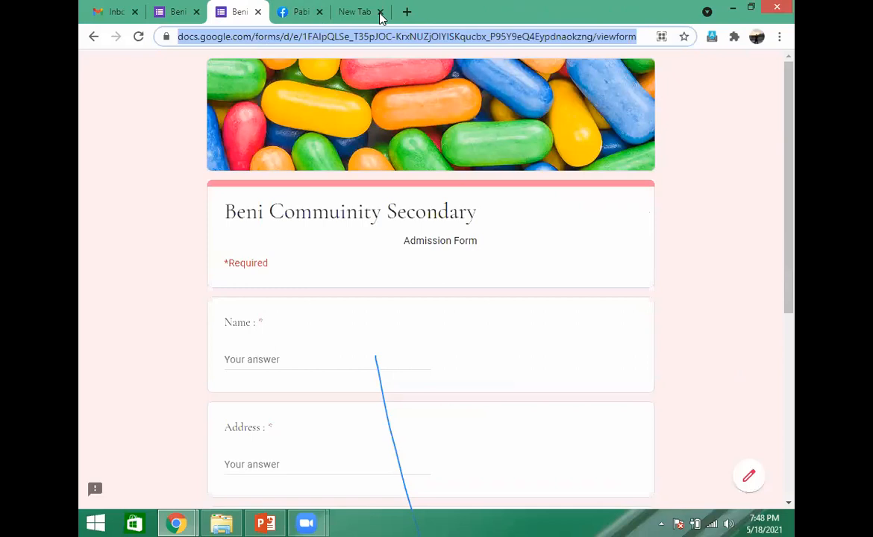
# - Return to the admission form's questions and examine the Class question and the untitled multiple-choice question below it
pyautogui.click(183, 13)
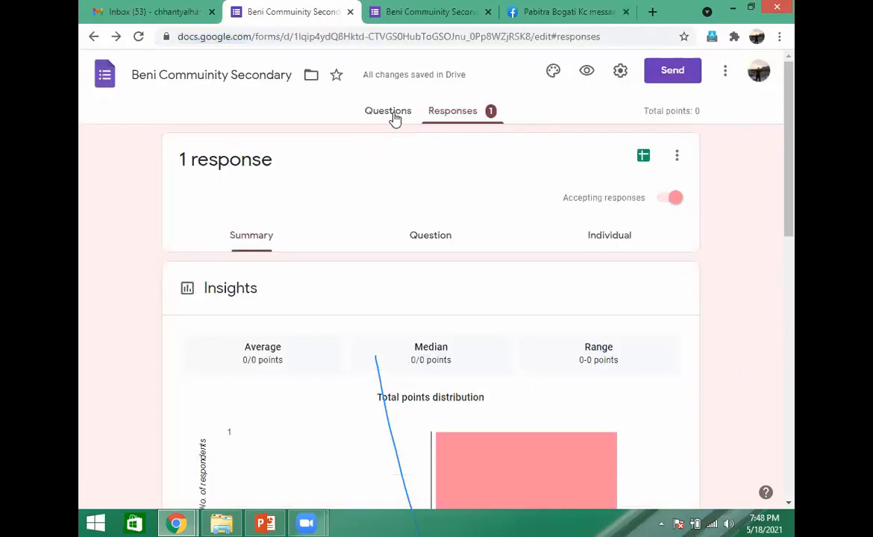
pyautogui.click(393, 115)
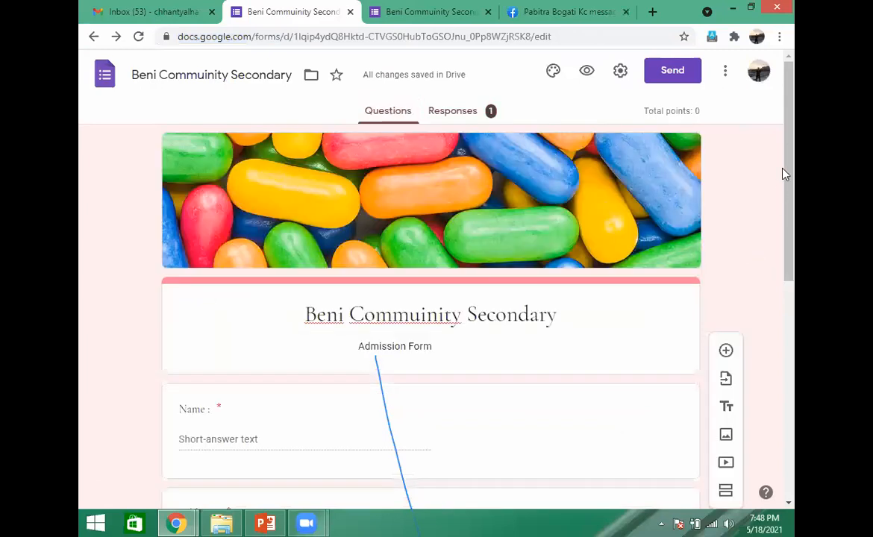
pyautogui.moveTo(790, 143); pyautogui.dragTo(794, 478)
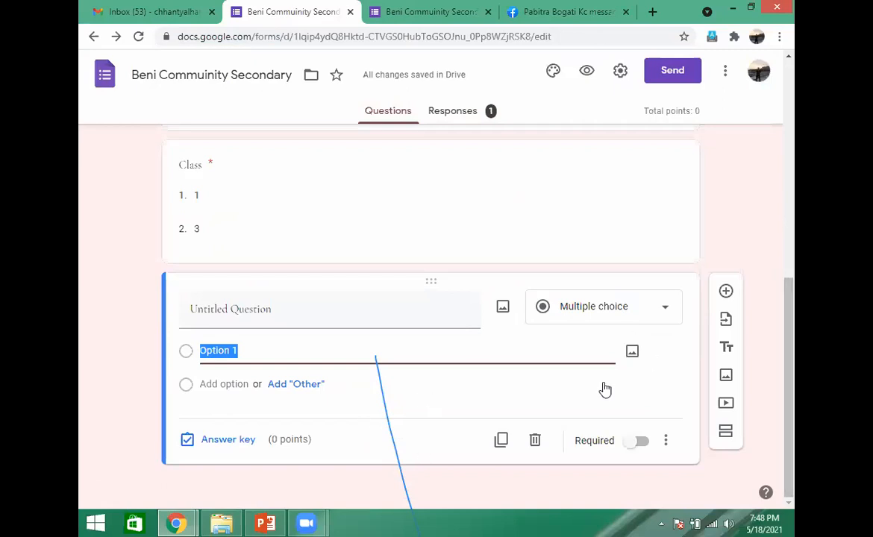
pyautogui.click(440, 353)
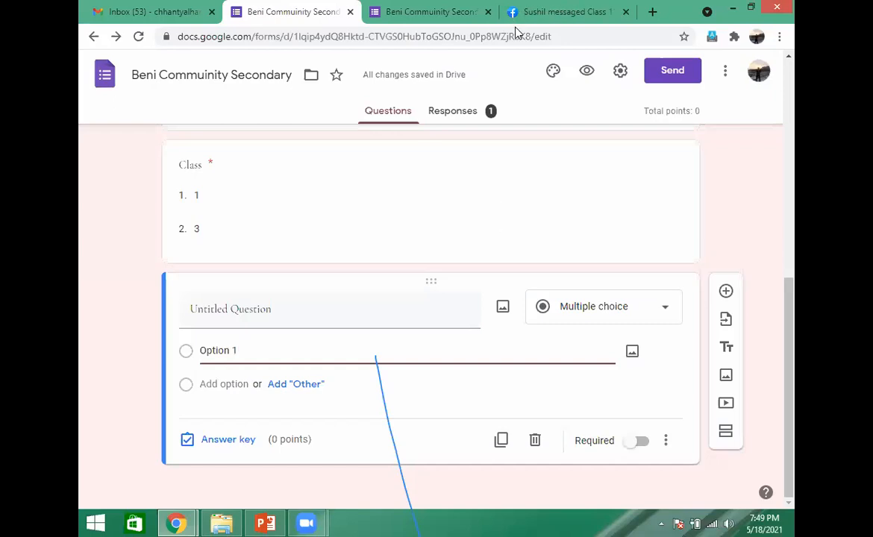
pyautogui.click(577, 269)
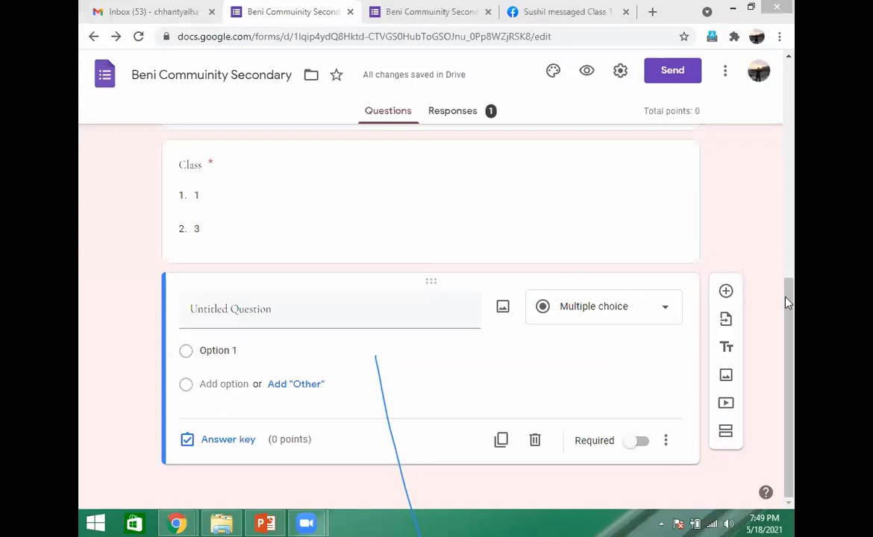
# - Add a new section after the untitled multiple-choice question and title it Login
pyautogui.click(401, 429)
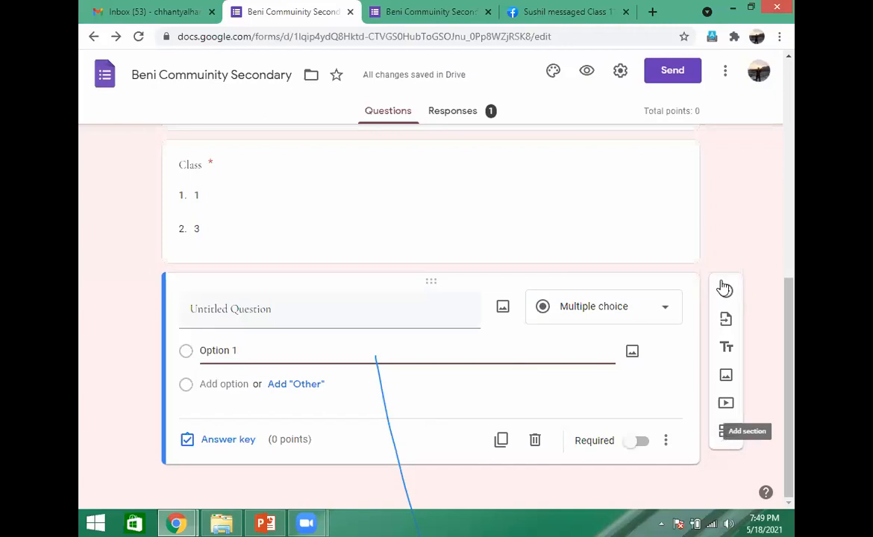
pyautogui.click(724, 435)
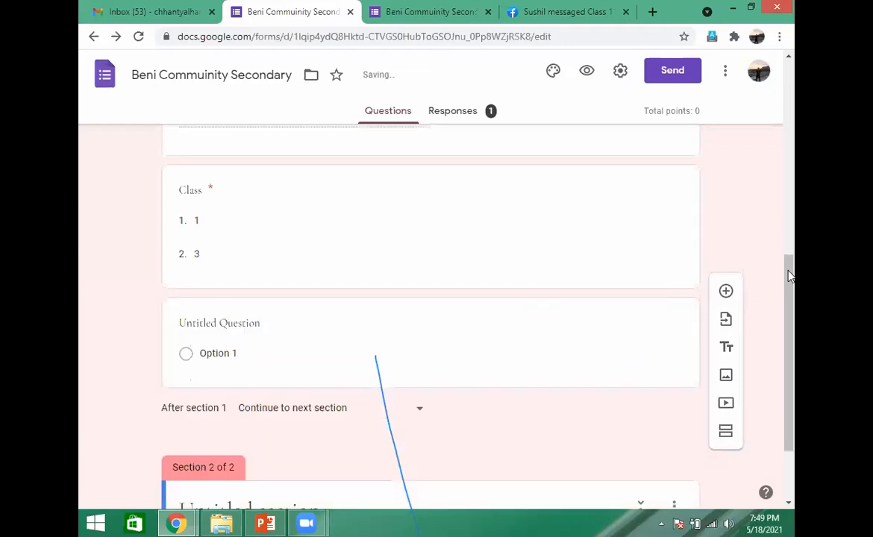
pyautogui.moveTo(791, 276); pyautogui.dragTo(794, 339)
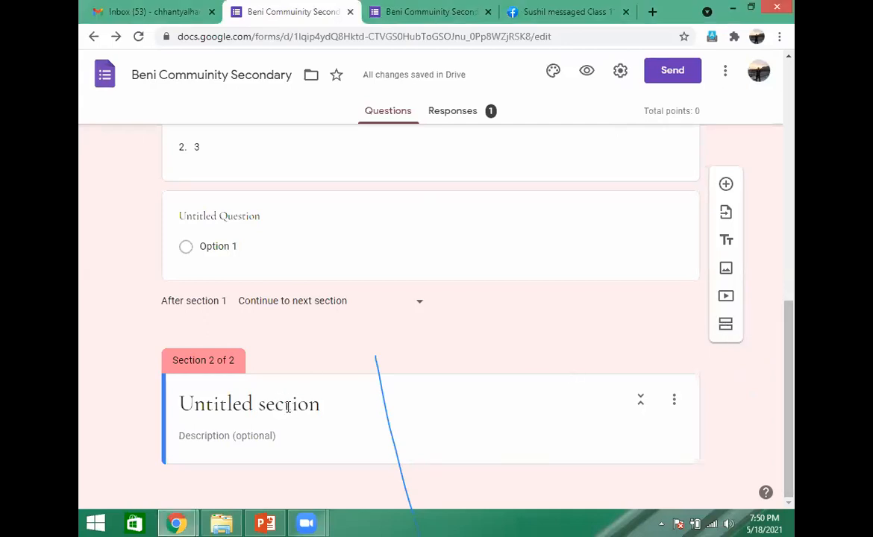
pyautogui.click(289, 407)
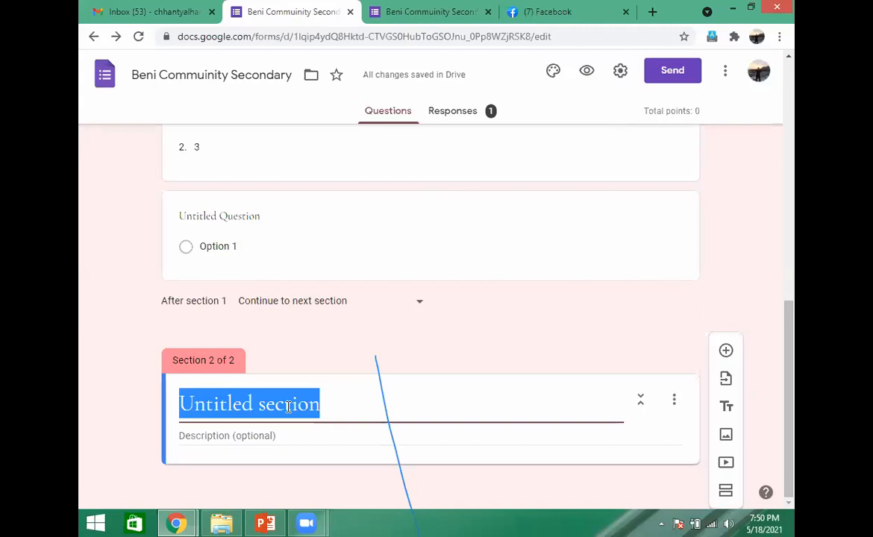
pyautogui.write('Login')
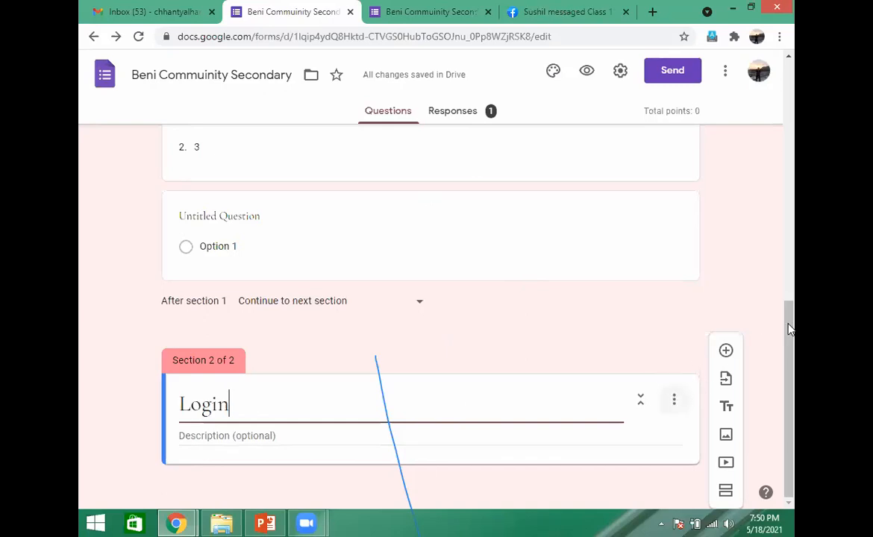
pyautogui.click(675, 401)
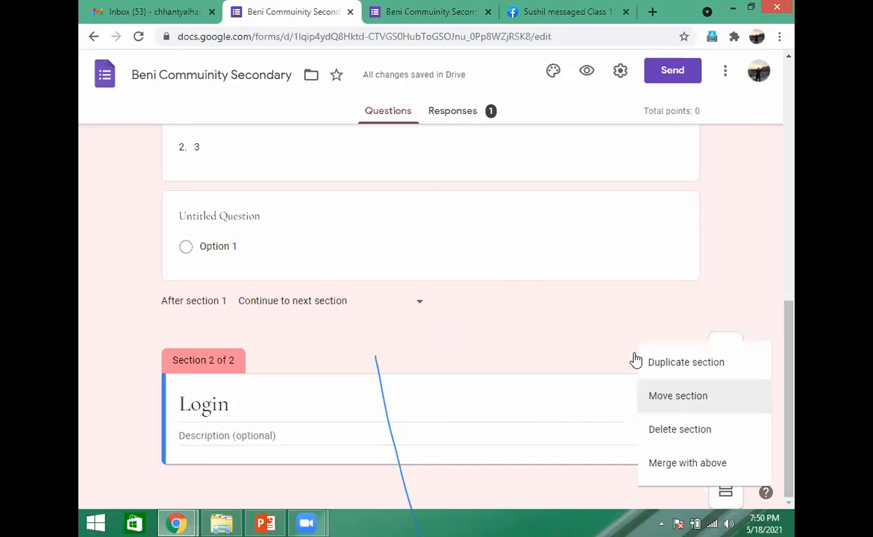
pyautogui.doubleClick(628, 330)
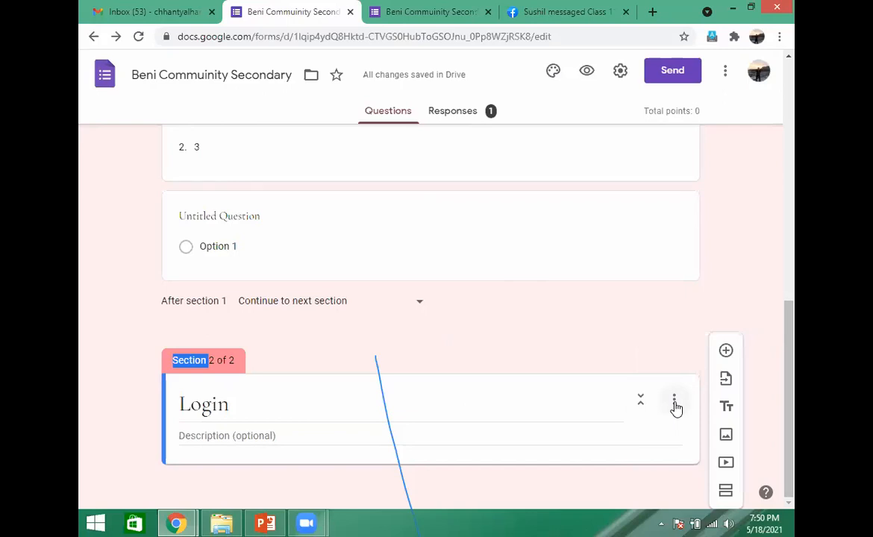
pyautogui.click(675, 403)
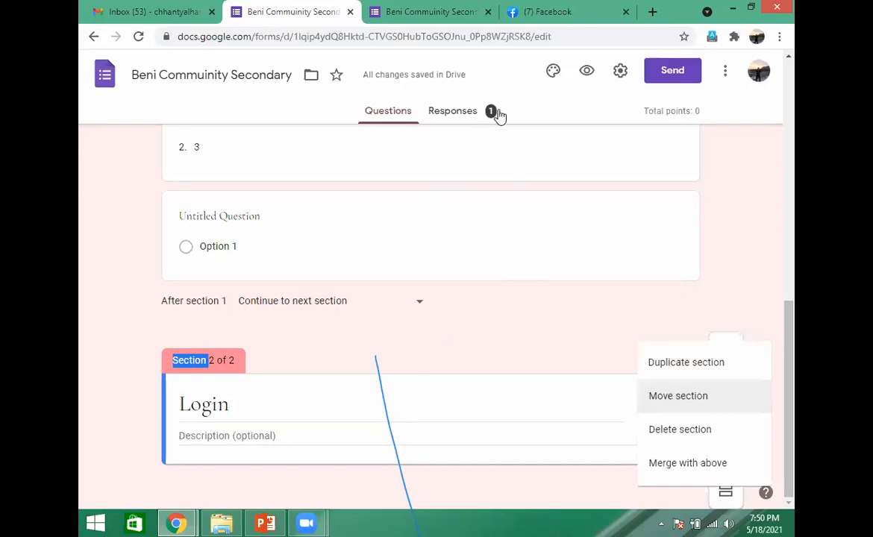
pyautogui.click(606, 330)
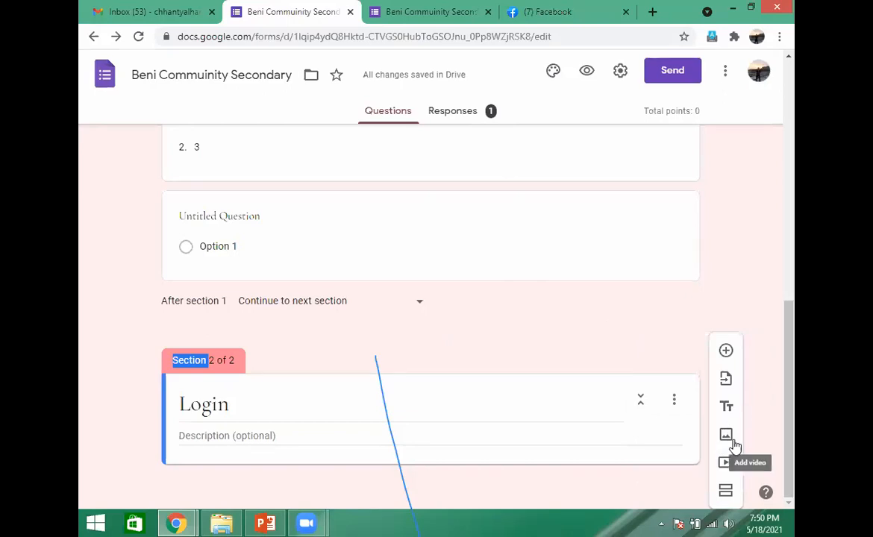
pyautogui.click(675, 407)
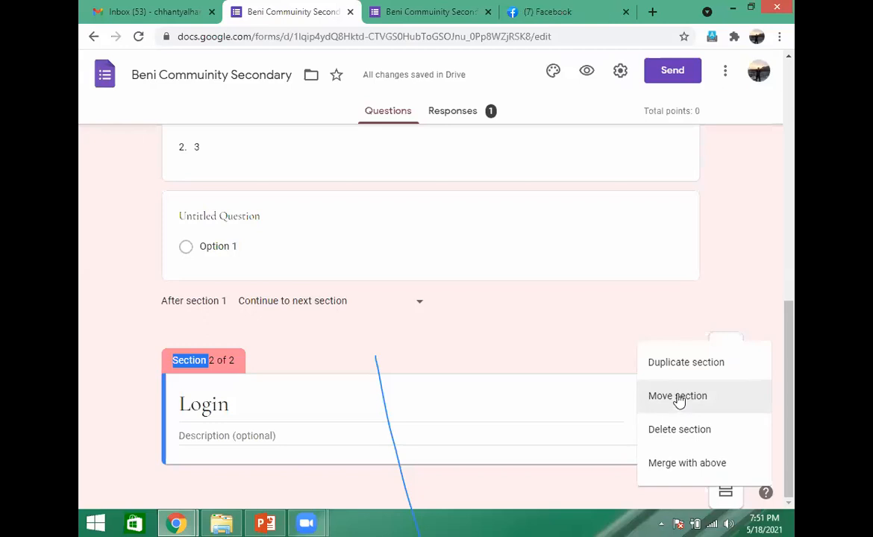
pyautogui.click(679, 399)
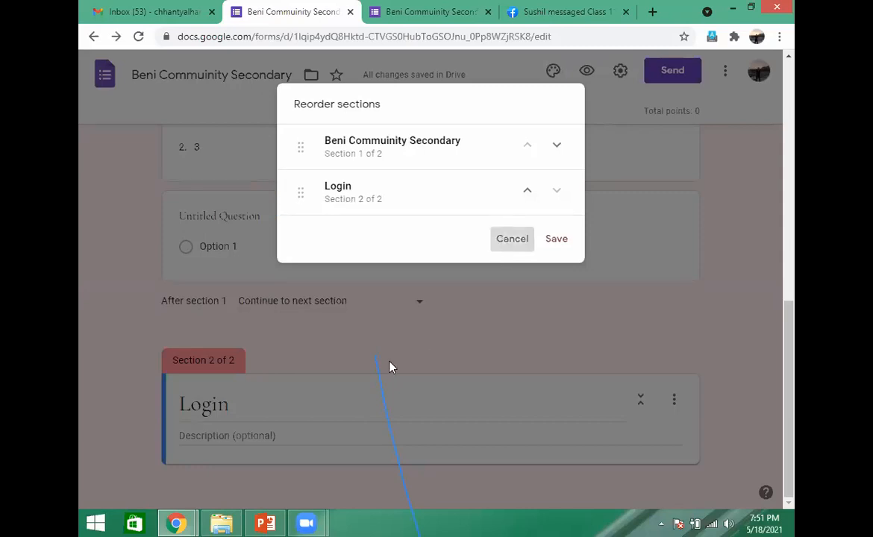
pyautogui.click(290, 365)
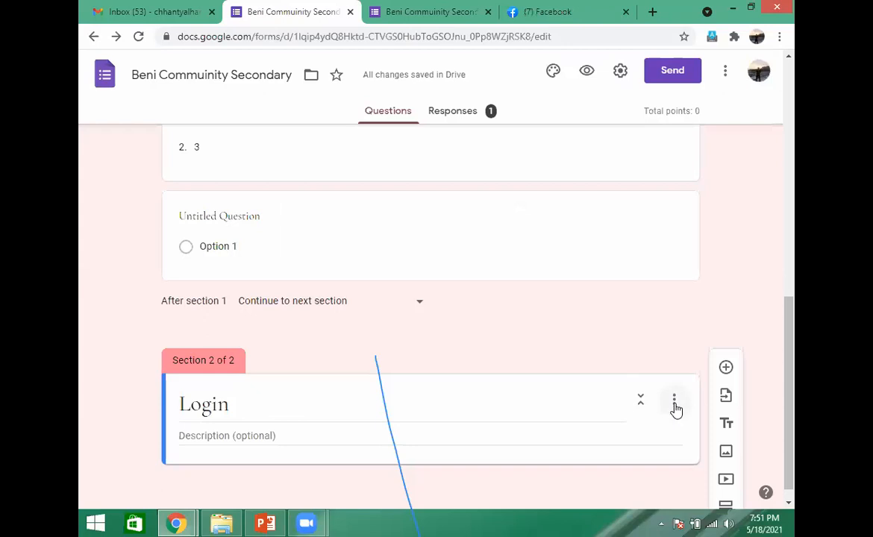
# - Reorder the form's sections so that Login comes before Beni Commuinity Secondary, and save the order
pyautogui.click(675, 405)
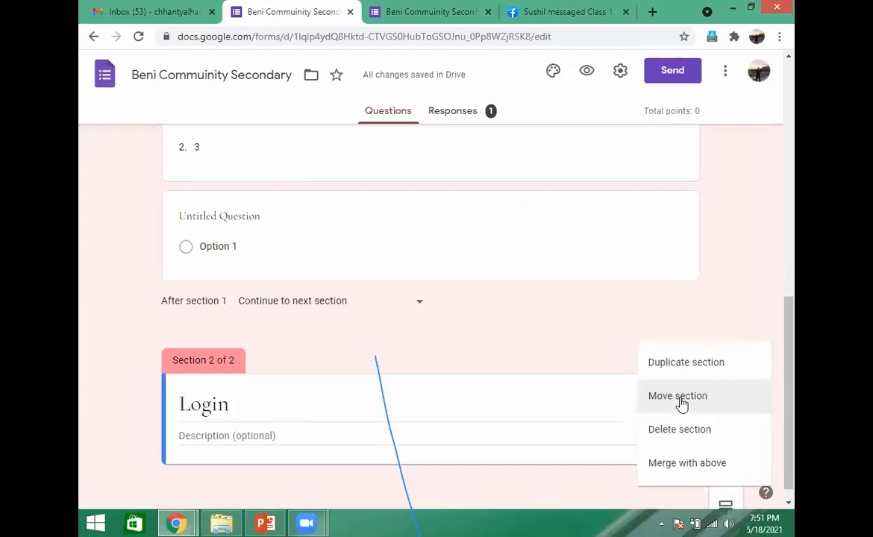
pyautogui.click(681, 402)
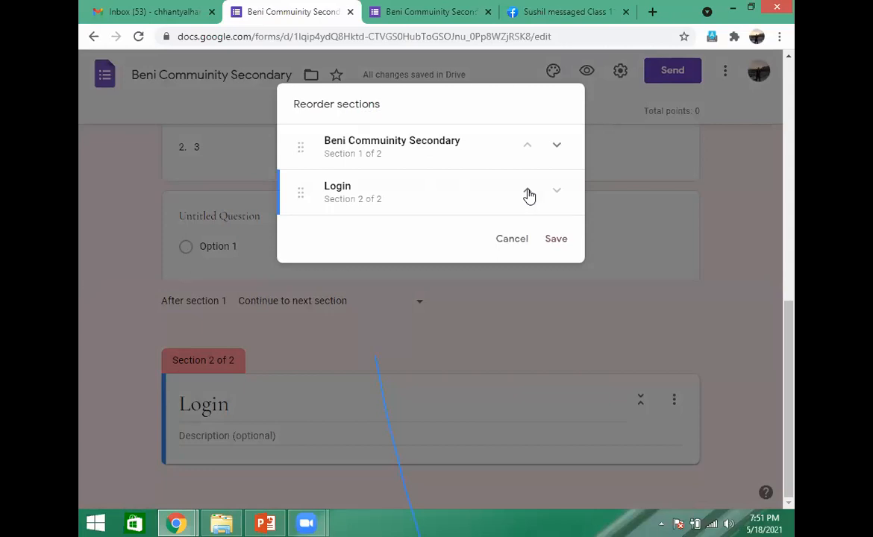
pyautogui.click(528, 193)
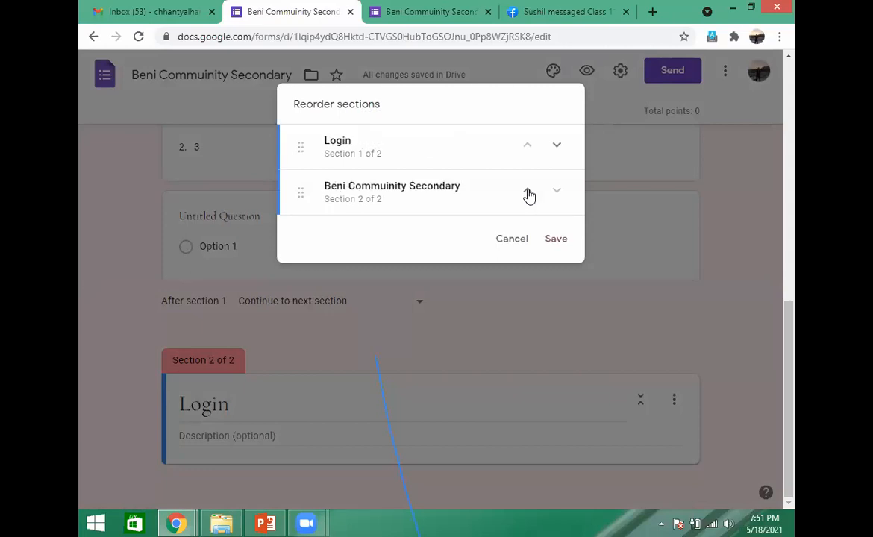
pyautogui.click(557, 244)
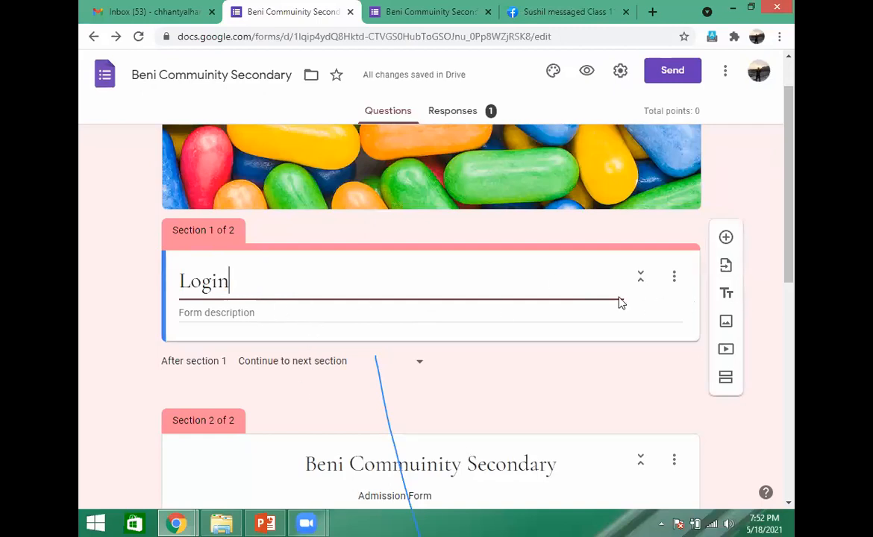
# - Add a question titled "Enter your password" to the Login section
pyautogui.click(725, 243)
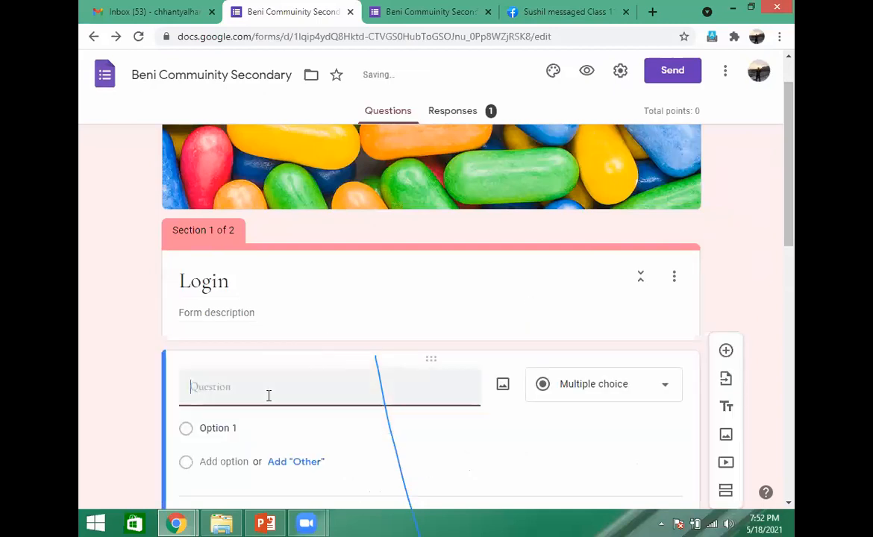
pyautogui.write('Ent')
pyautogui.write('r y')
pyautogui.write('our')
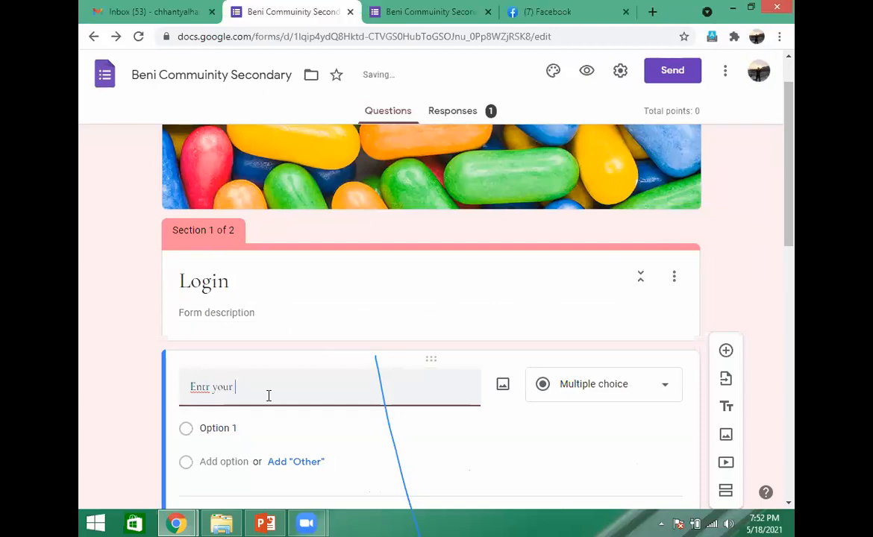
pyautogui.press('BackSpace')
pyautogui.press('BackSpace')
pyautogui.press('BackSpace')
pyautogui.press('BackSpace')
pyautogui.press('BackSpace')
pyautogui.press('BackSpace')
pyautogui.press('BackSpace')
pyautogui.write('err')
pyautogui.press('BackSpace')
pyautogui.write('your ')
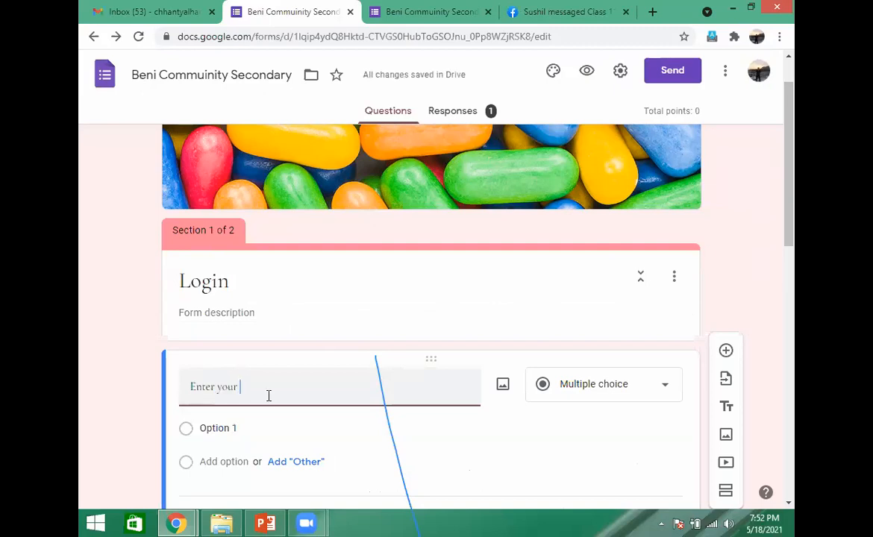
pyautogui.write('par')
pyautogui.press('BackSpace')
pyautogui.write('ssword')
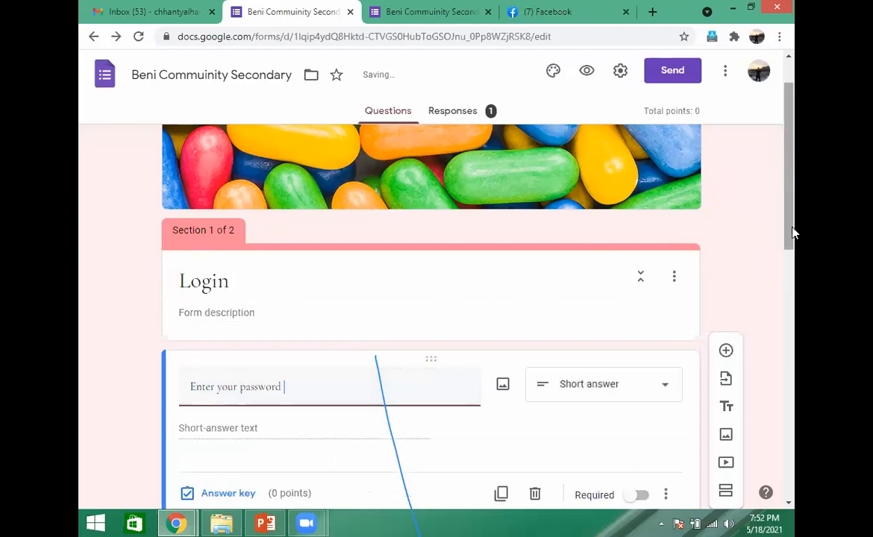
# - Add response validation to the password question, requiring Text that Contains the chosen password
pyautogui.scroll(-2, 793, 224)
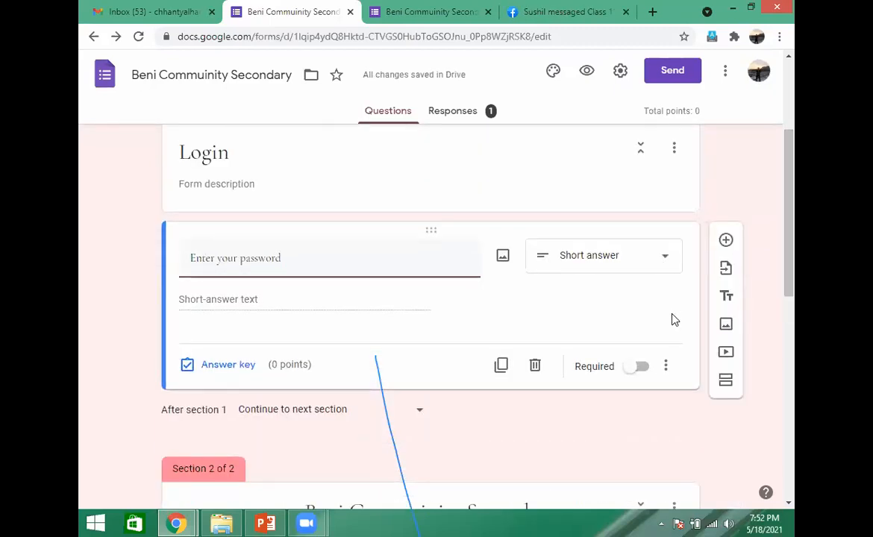
pyautogui.click(666, 370)
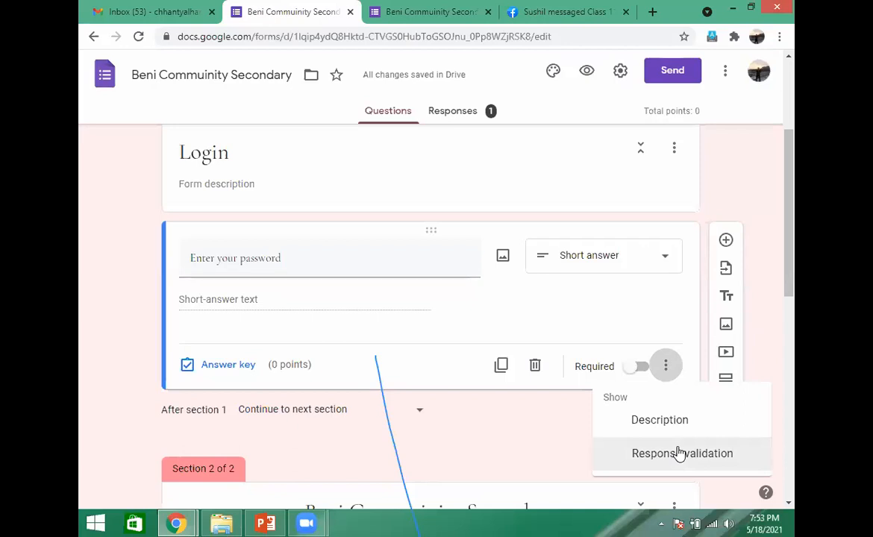
pyautogui.click(680, 453)
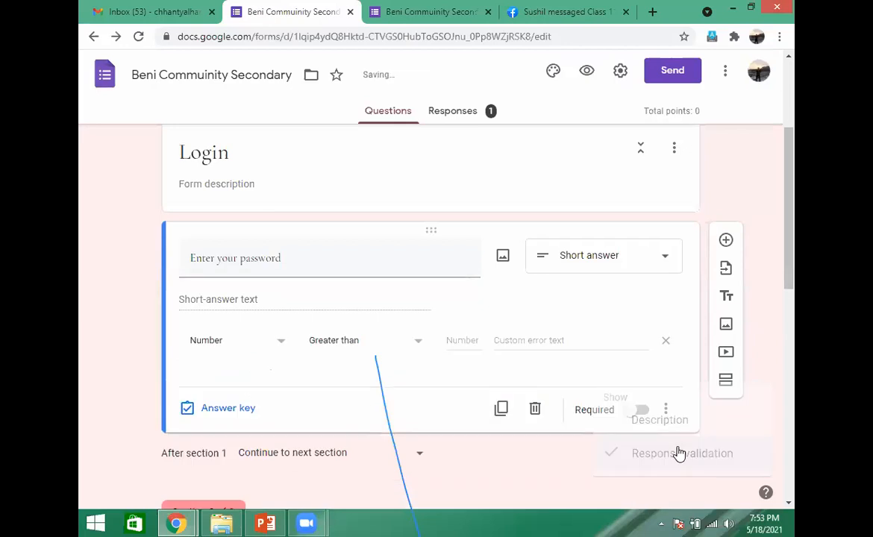
pyautogui.click(282, 345)
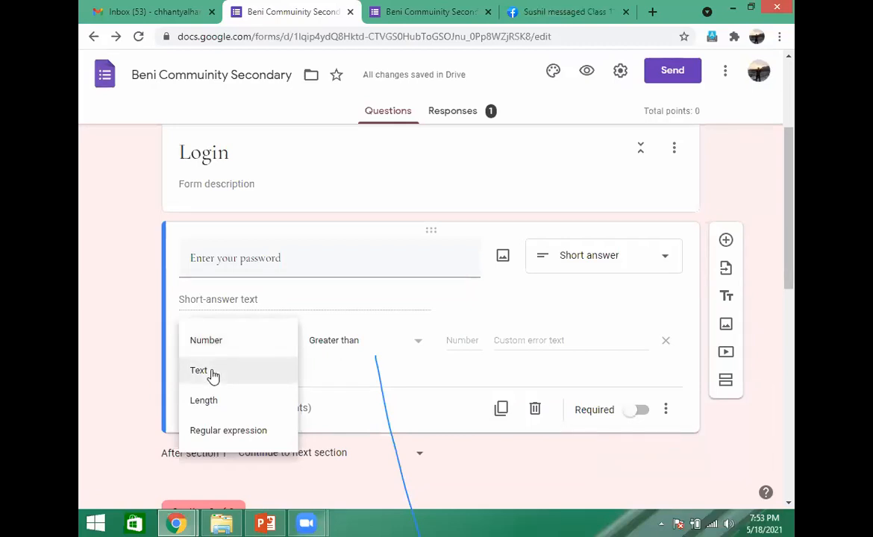
pyautogui.click(212, 376)
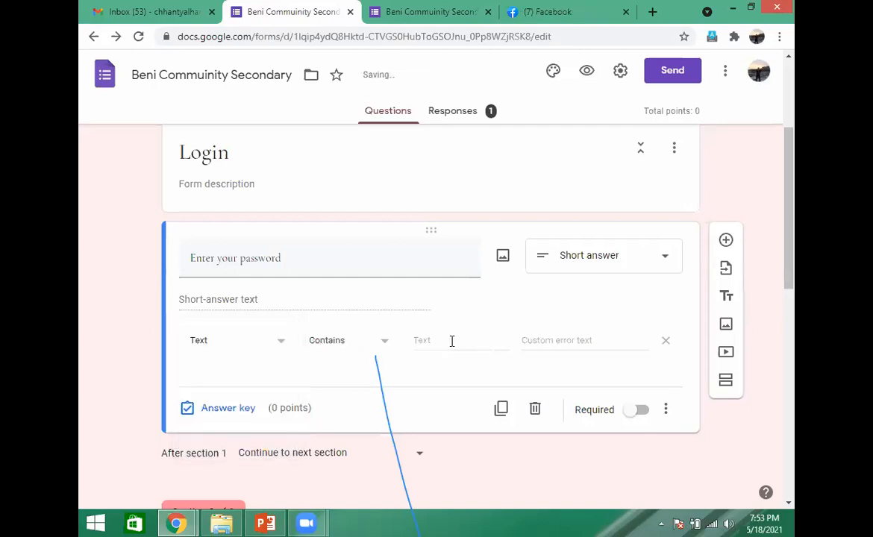
pyautogui.click(451, 341)
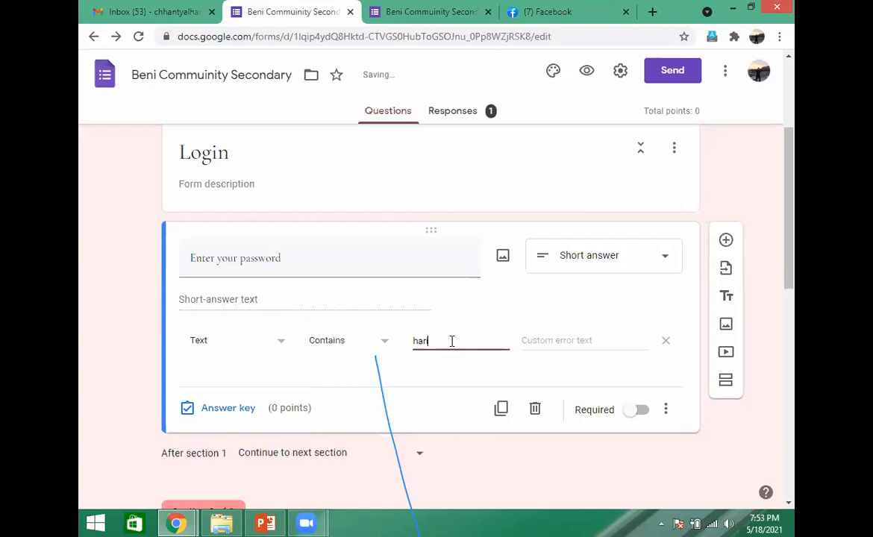
# - Set the validation's custom error text to "password is incorrect"
pyautogui.click(572, 341)
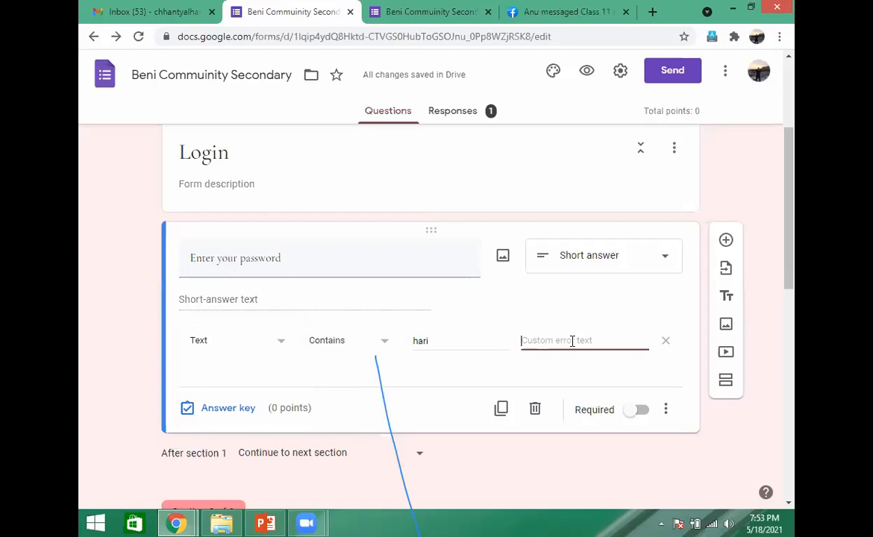
pyautogui.write('password')
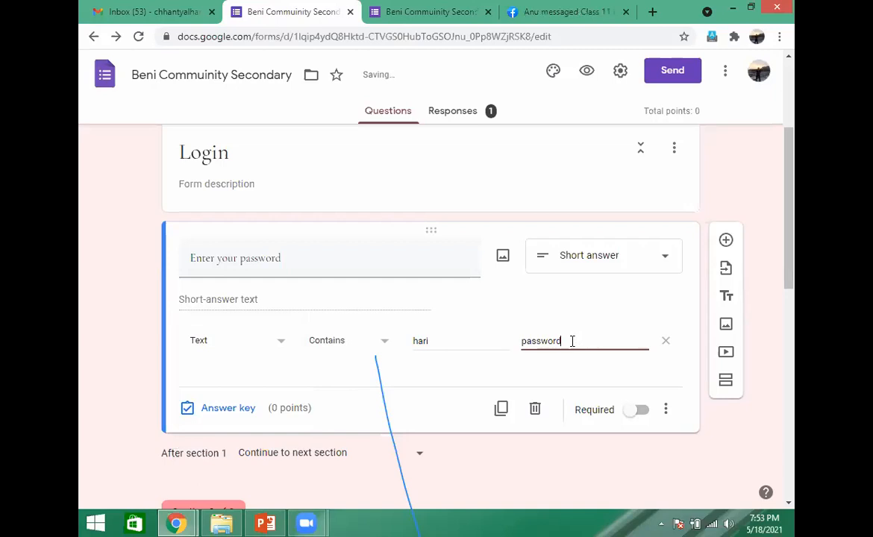
pyautogui.write(' is incorrect')
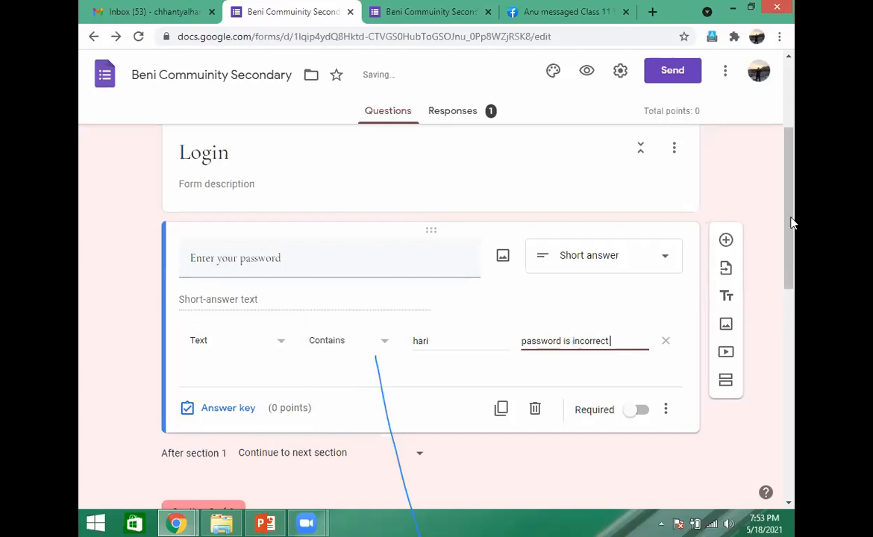
# - Preview the form and test the Login section's validation by submitting a wrong password
pyautogui.scroll(-1, 793, 218)
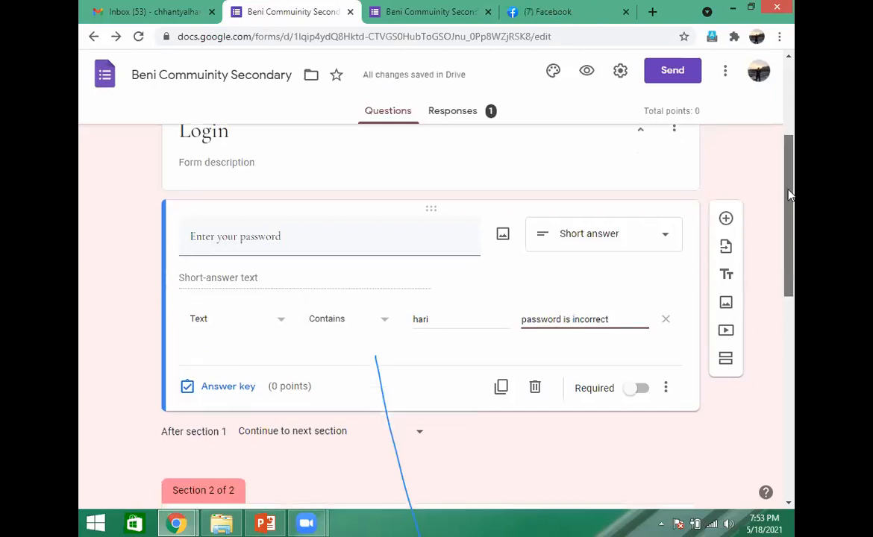
pyautogui.scroll(1, 789, 193)
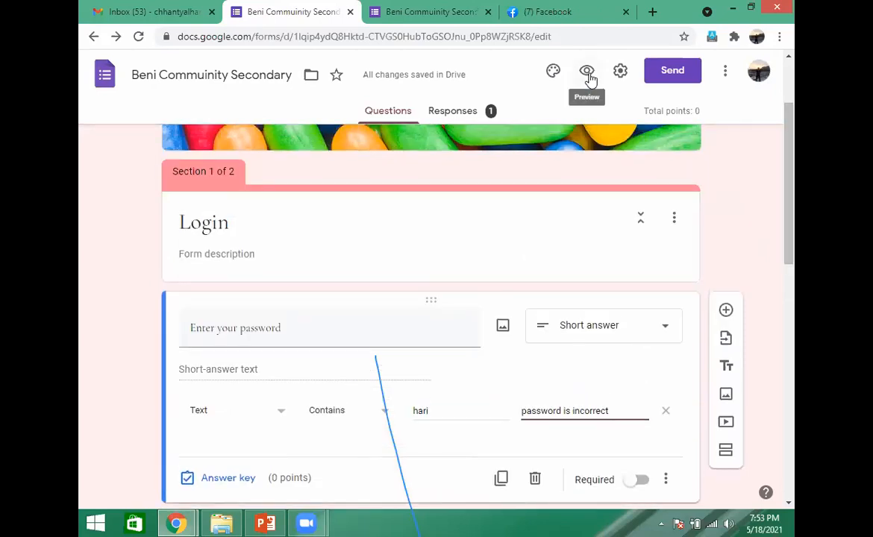
pyautogui.click(589, 75)
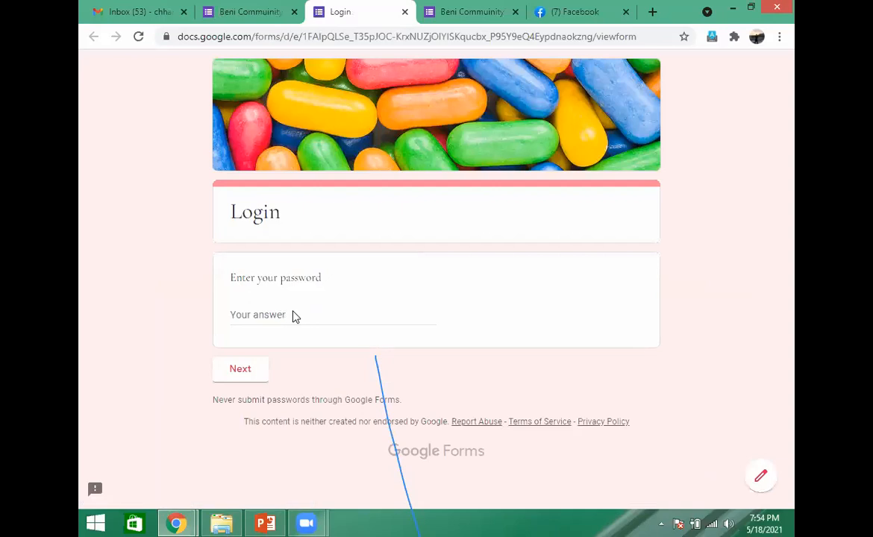
pyautogui.click(278, 313)
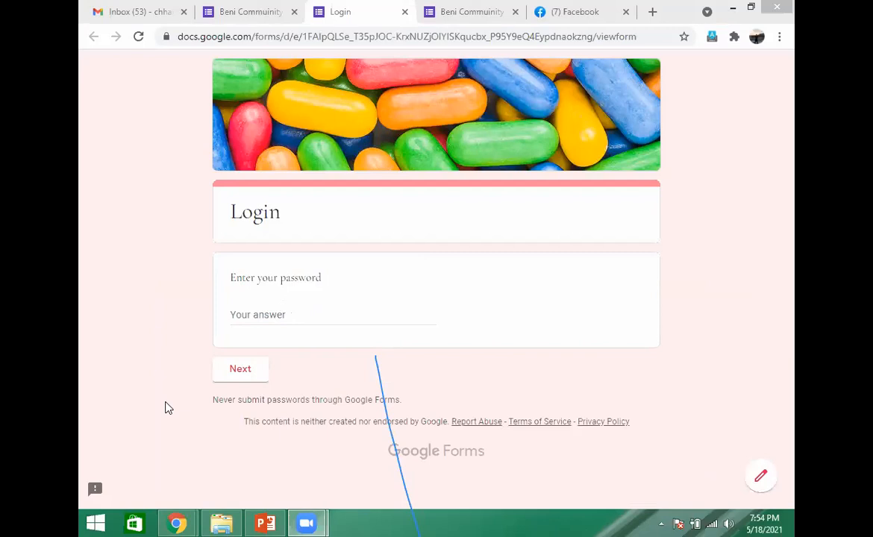
pyautogui.click(281, 312)
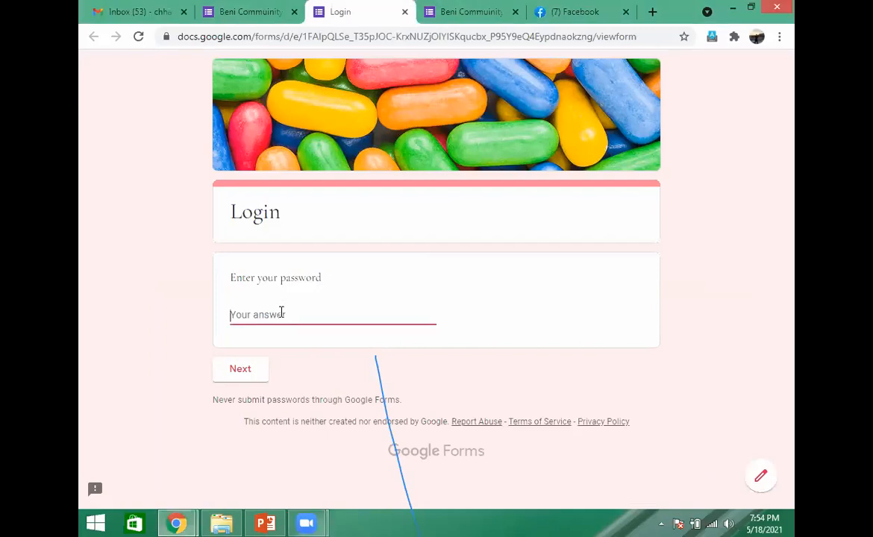
pyautogui.write('ram')
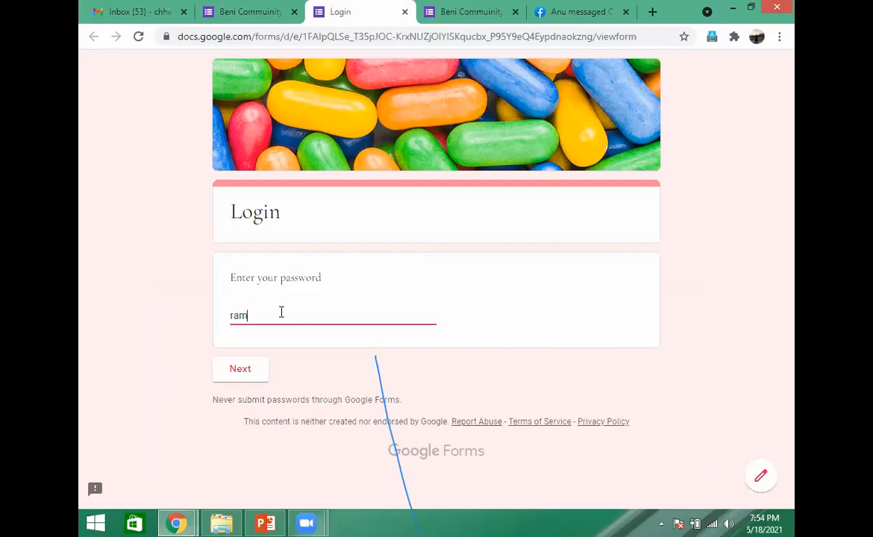
pyautogui.click(241, 369)
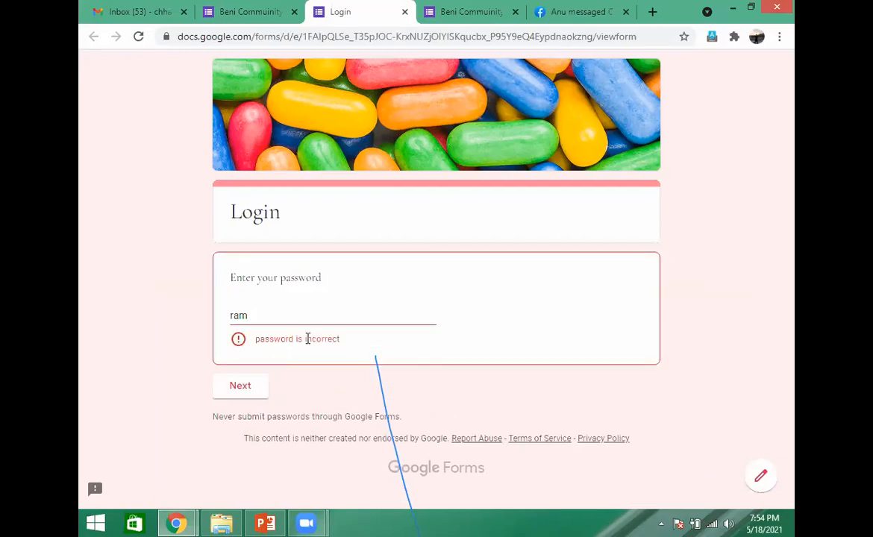
# - Replace the wrong entry with the correct password and continue to the Beni Commuinity Secondary section
pyautogui.click(258, 316)
pyautogui.press('BackSpace')
pyautogui.press('BackSpace')
pyautogui.press('BackSpace')
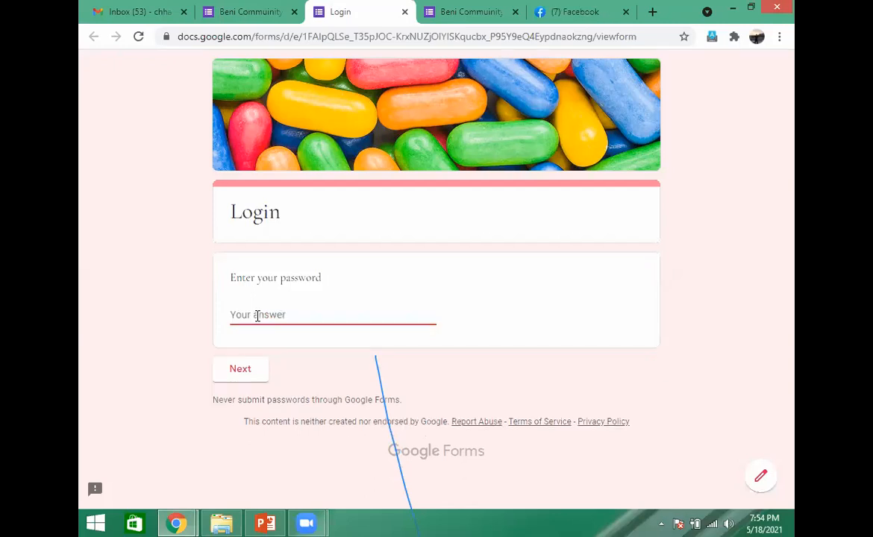
pyautogui.click(248, 372)
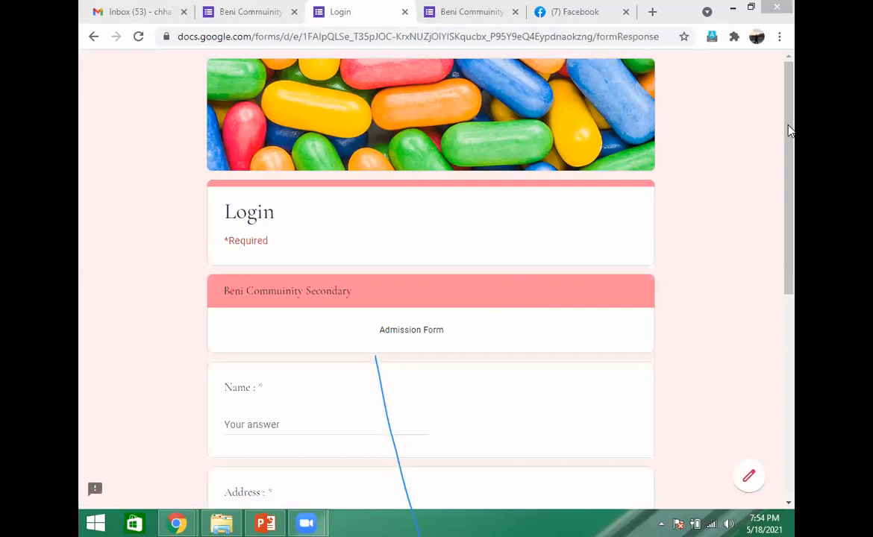
# - Fill in the admission form's Name with the dummy text "fdfdfjdfjsd;fdsf" and its Address with "fdfdfdf"
pyautogui.scroll(-2, 344, 296)
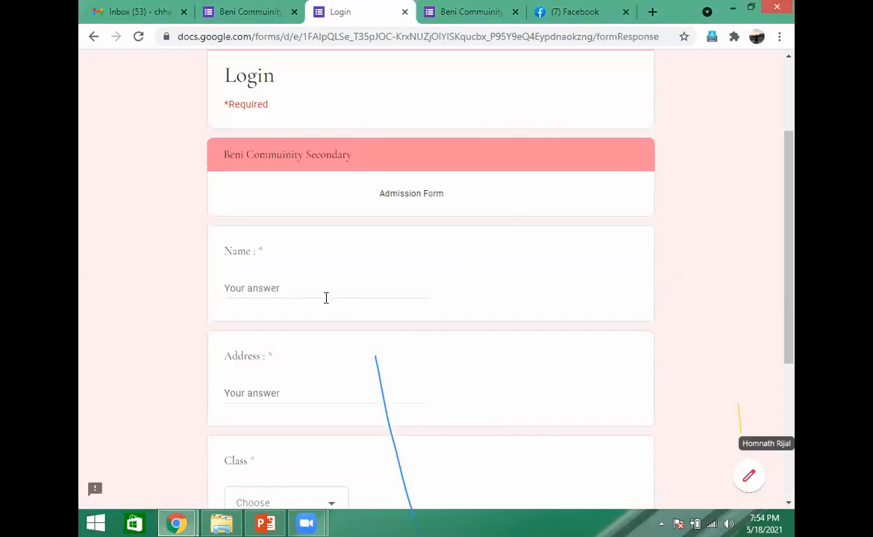
pyautogui.click(325, 297)
pyautogui.write('fdfdfjdfjsd;fdsf')
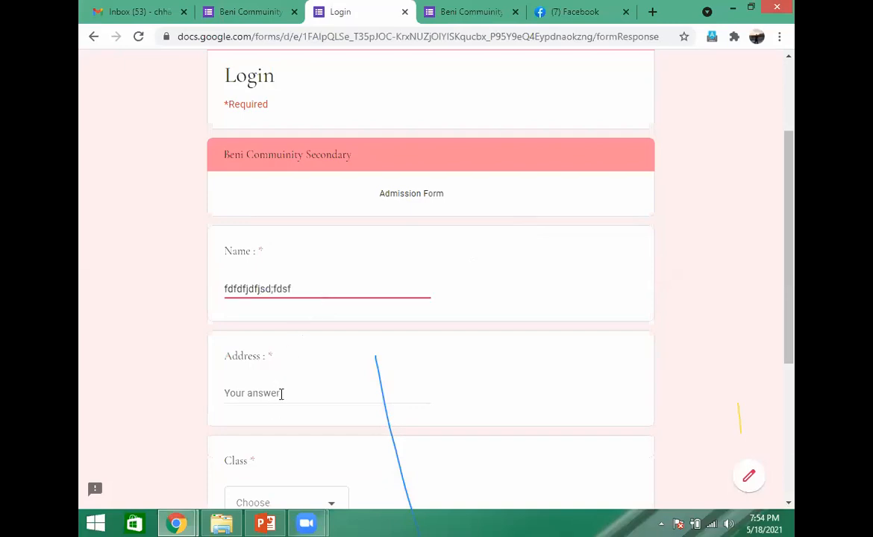
pyautogui.click(281, 394)
pyautogui.write('fdfdfdf')
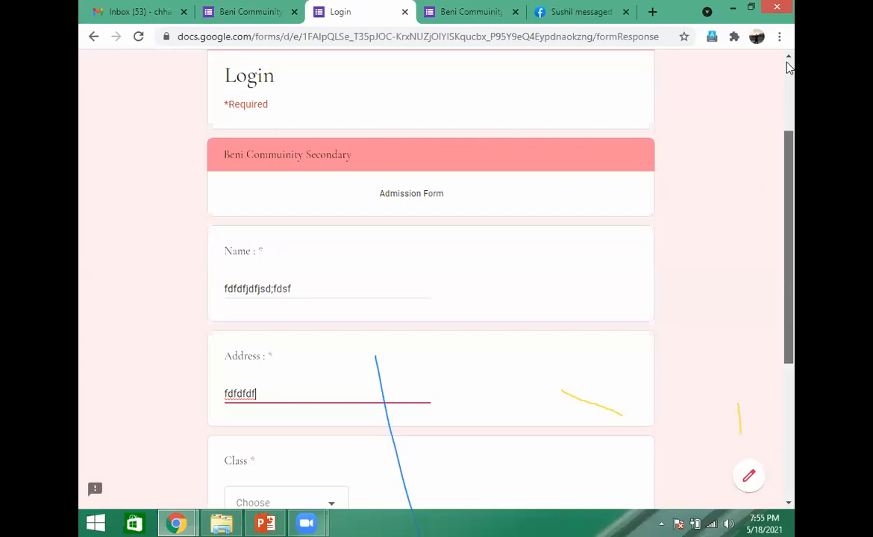
pyautogui.scroll(2, 440, 230)
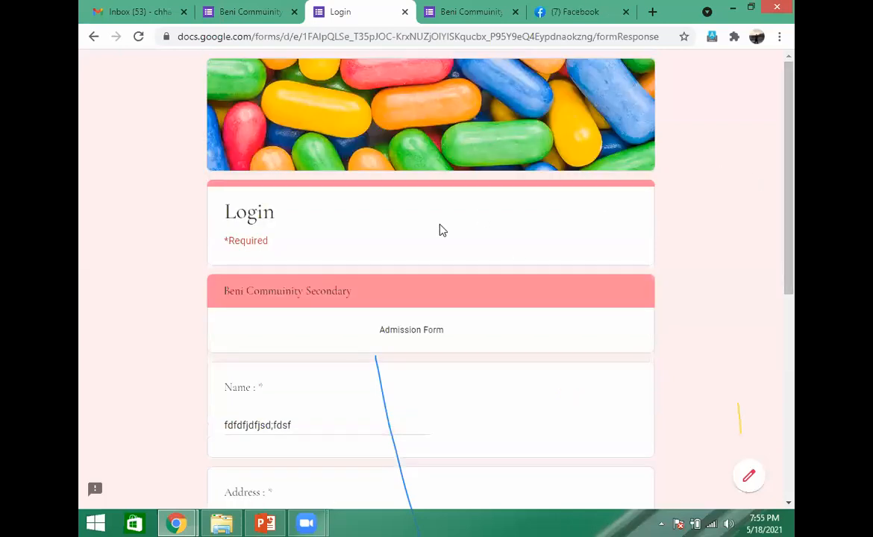
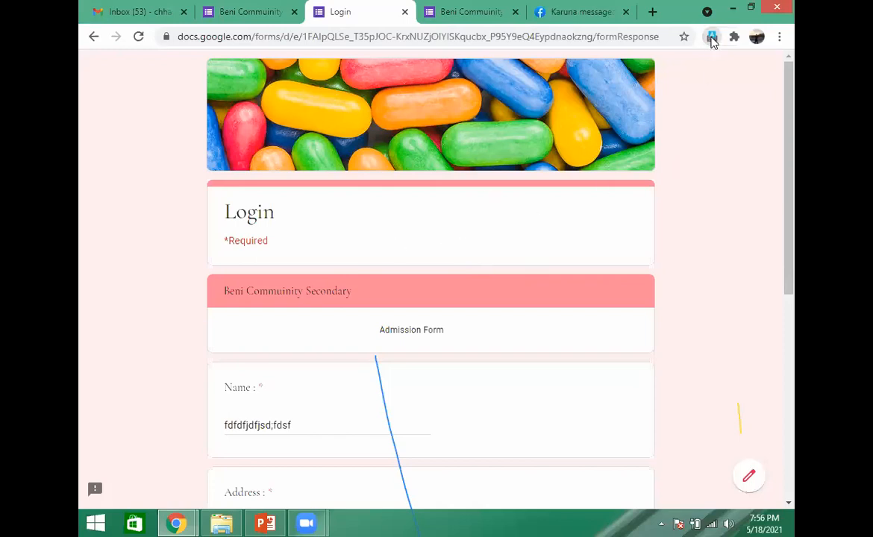
# - Return to the form editor and examine the Nepali and English input methods offered by the Google Input Tools extension
pyautogui.click(712, 38)
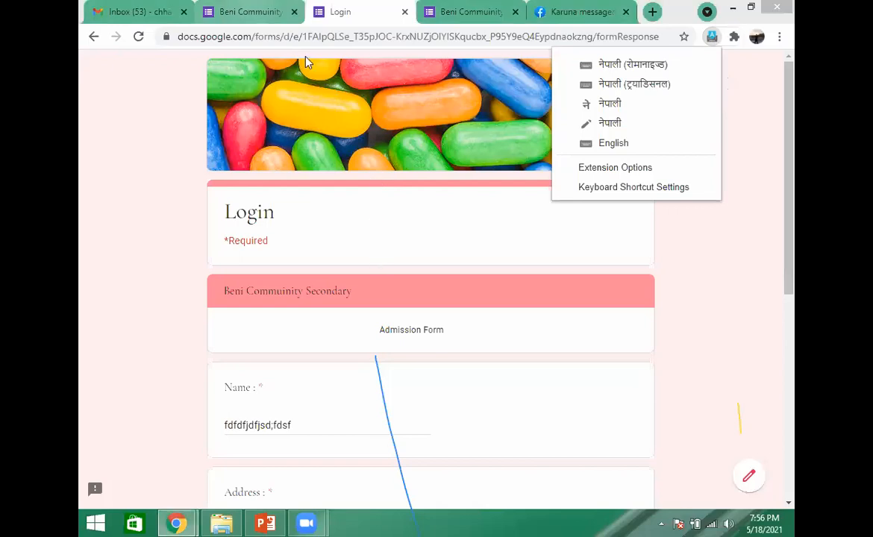
pyautogui.click(233, 9)
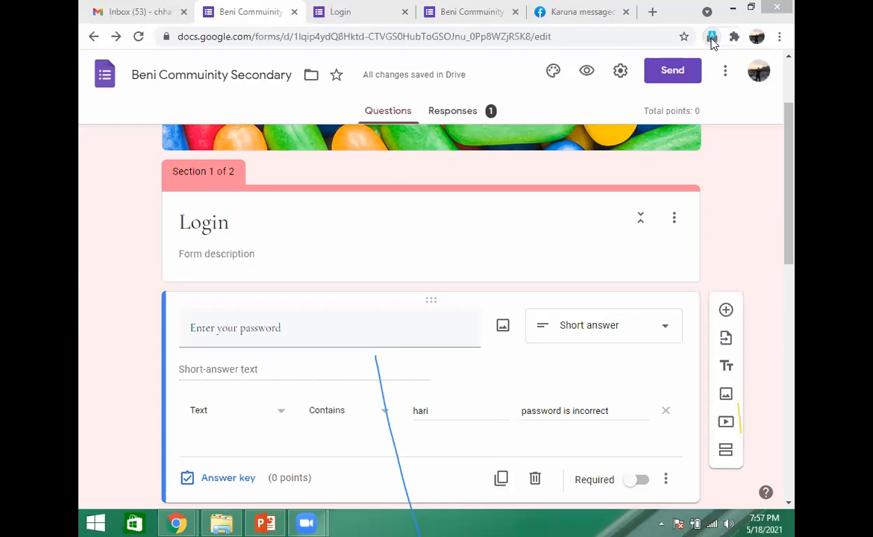
pyautogui.click(713, 37)
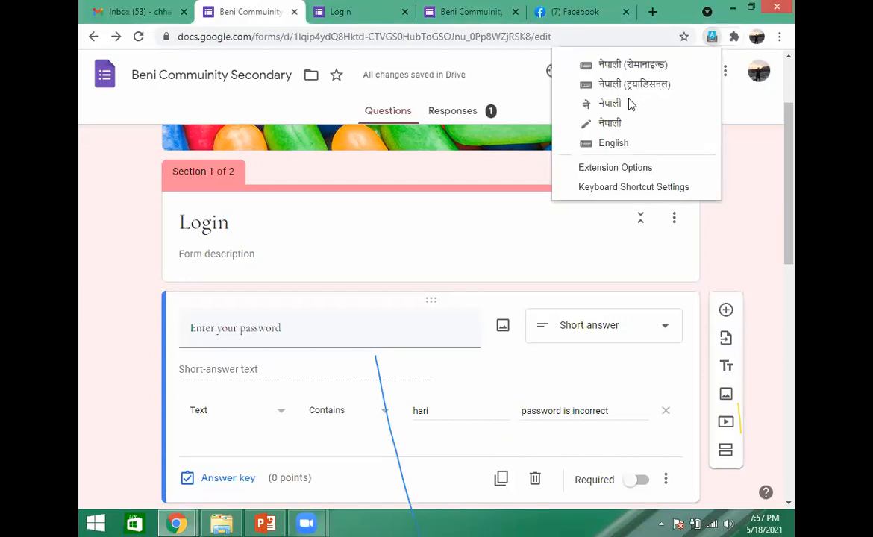
pyautogui.click(630, 83)
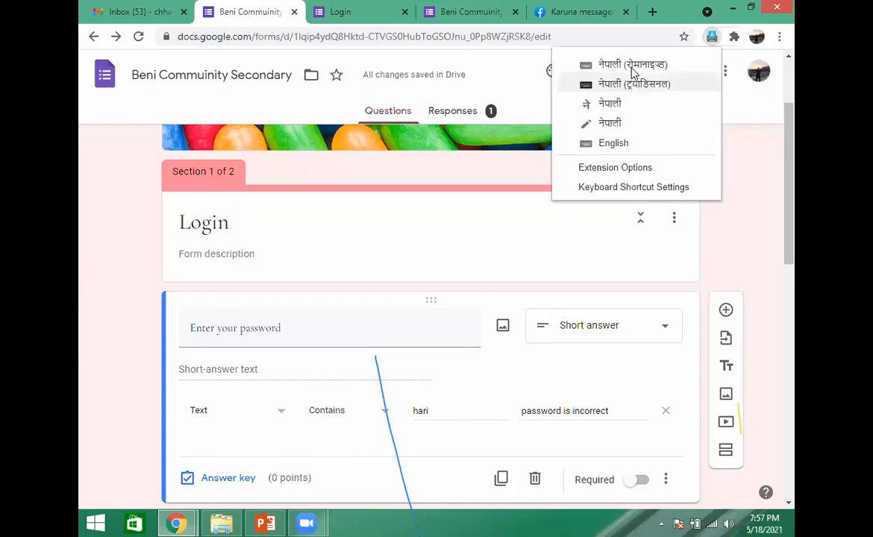
pyautogui.click(629, 104)
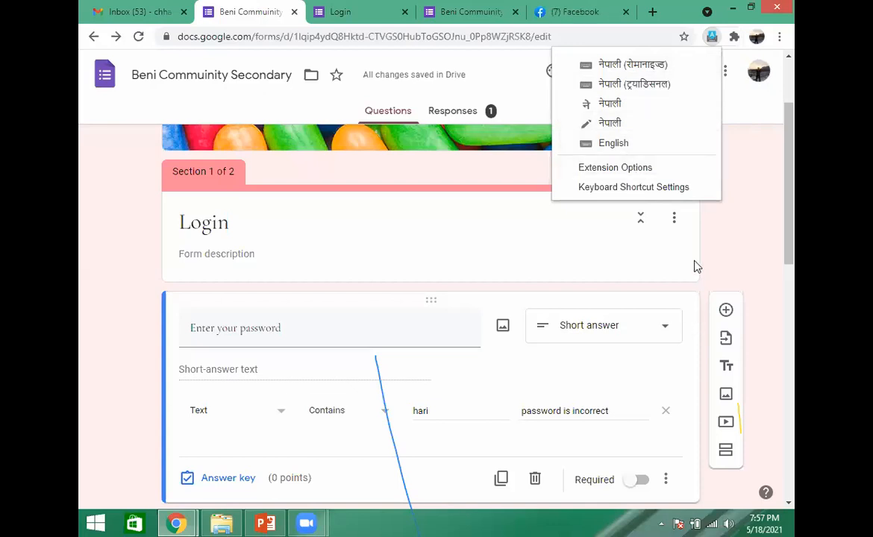
pyautogui.click(743, 236)
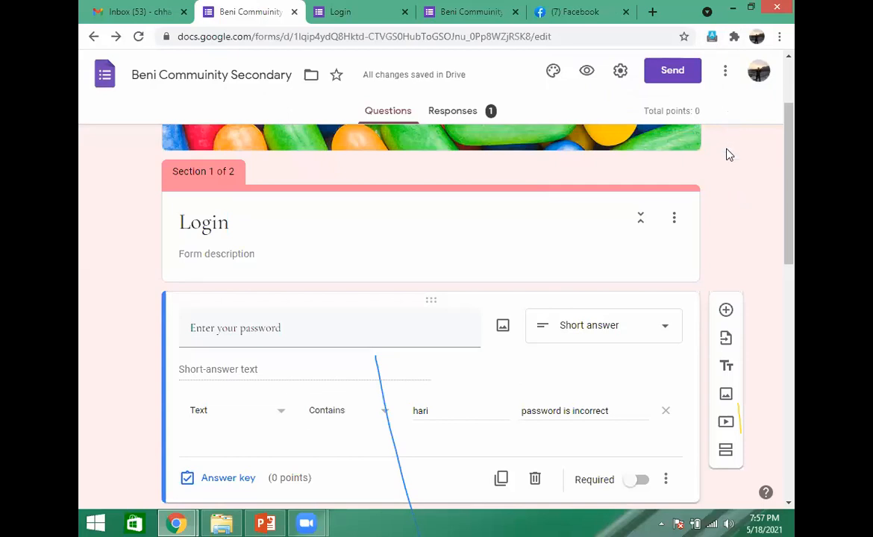
# - Open google.com in a new browser tab
pyautogui.click(653, 13)
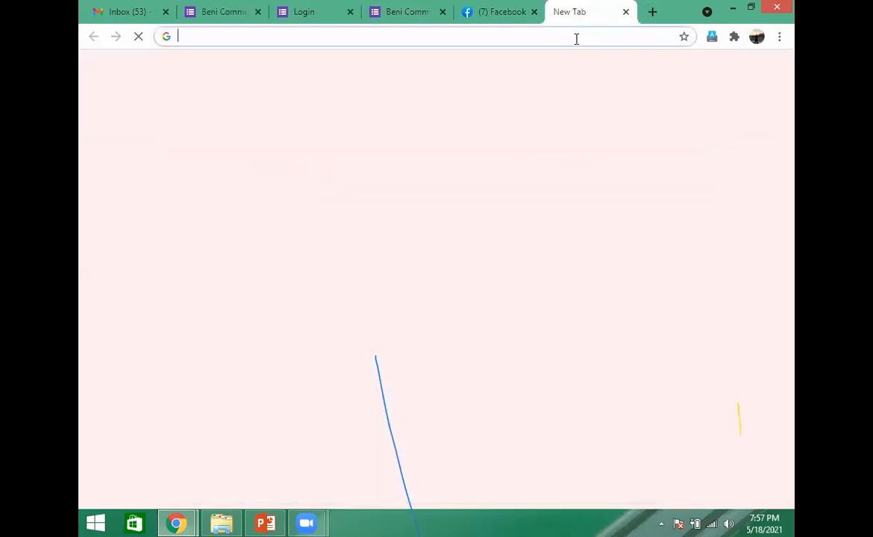
pyautogui.click(576, 39)
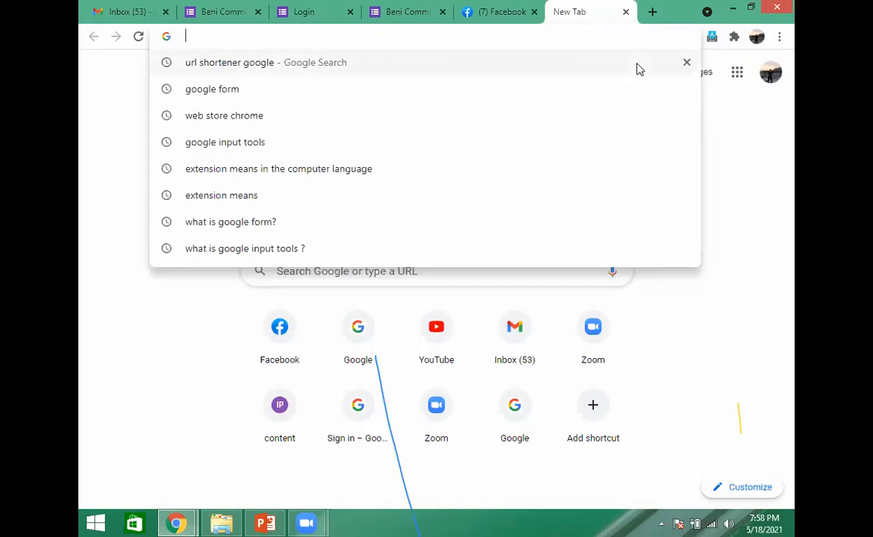
pyautogui.click(717, 340)
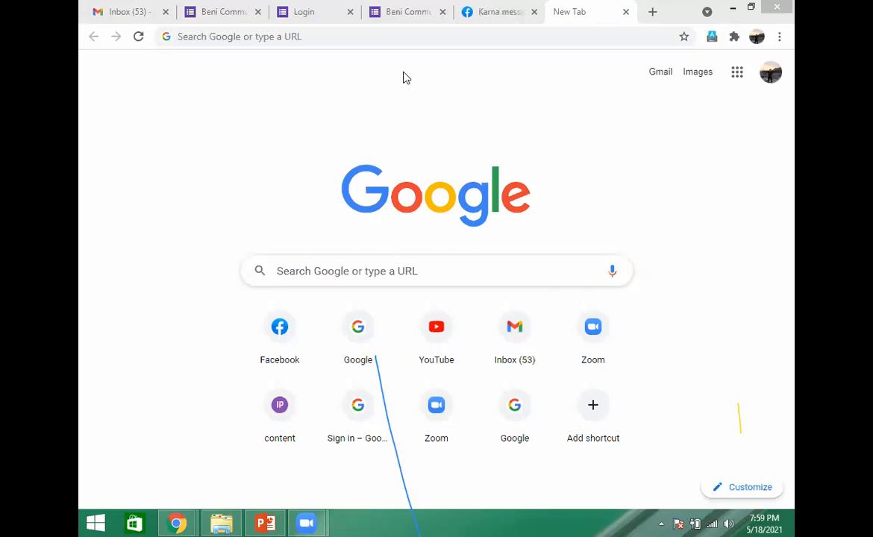
pyautogui.click(312, 36)
pyautogui.write('google')
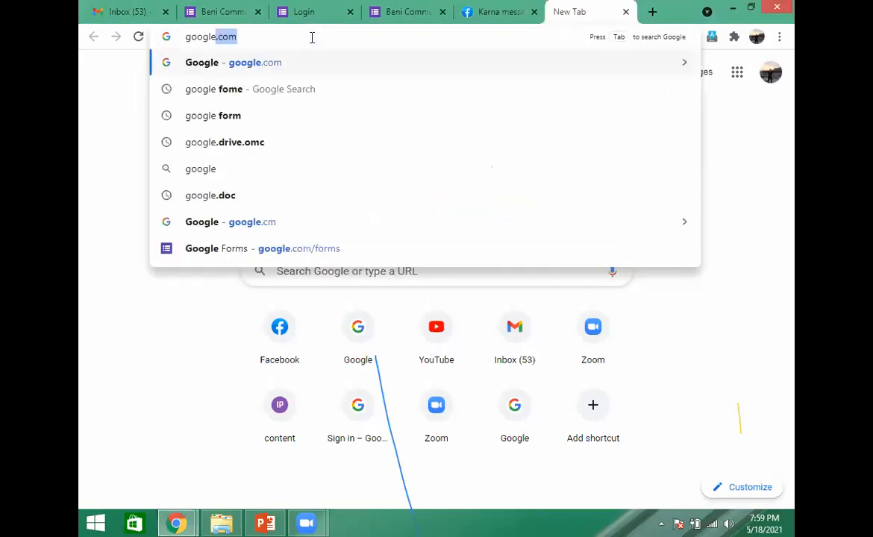
pyautogui.press('Return')
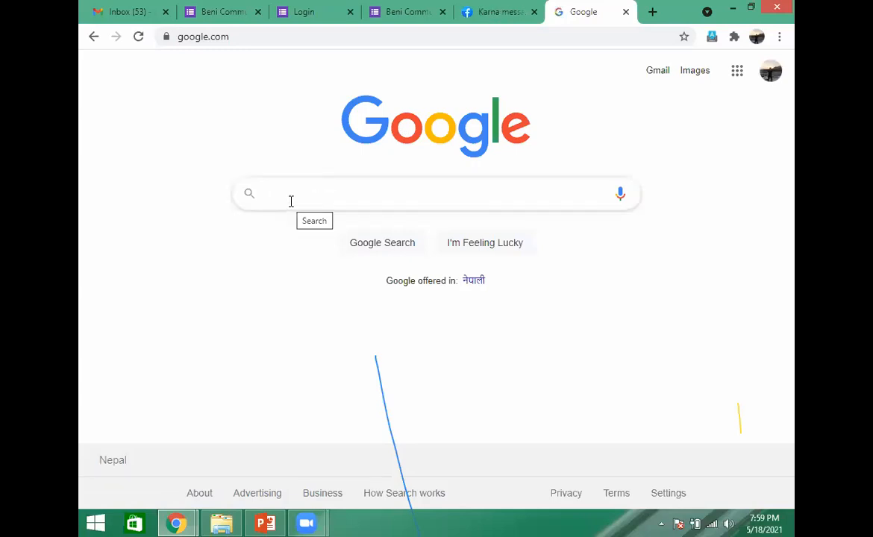
# - Search Google for "chrome web store" and open the Chrome Web Store site from the results
pyautogui.write('wa')
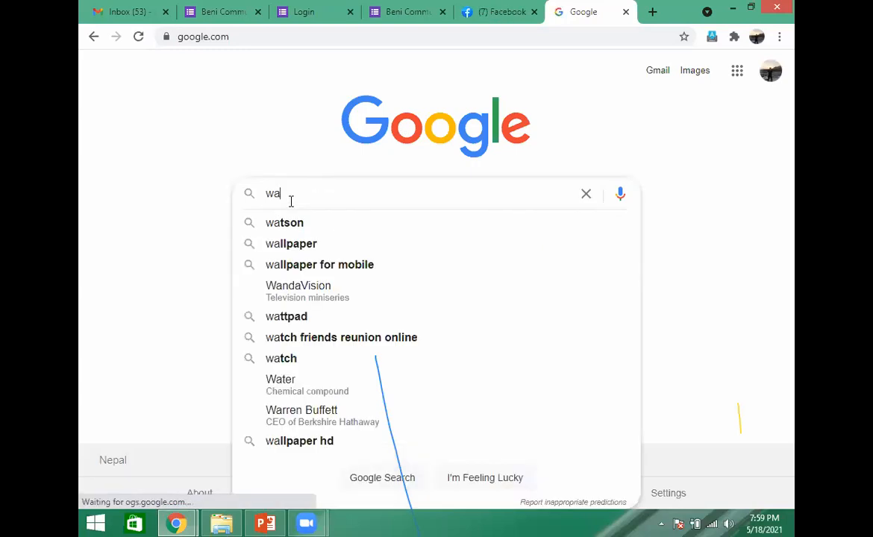
pyautogui.write('ve')
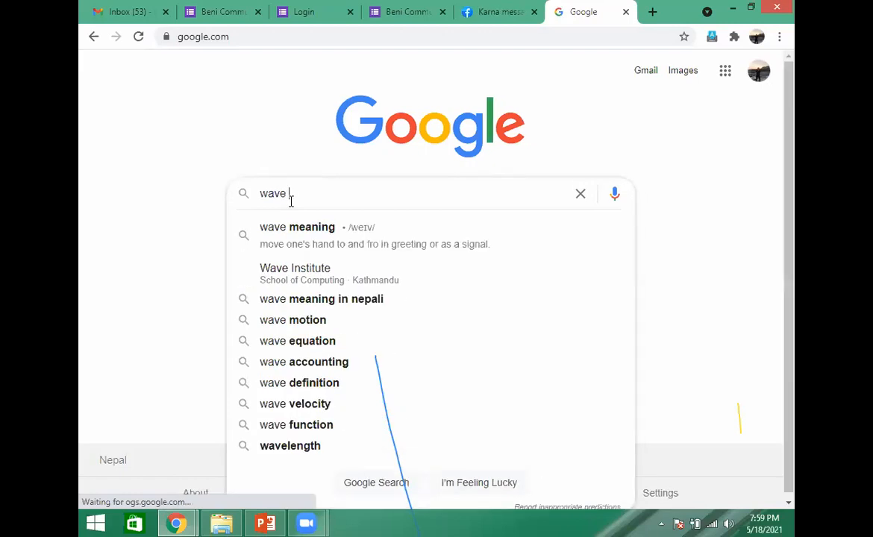
pyautogui.write(' store')
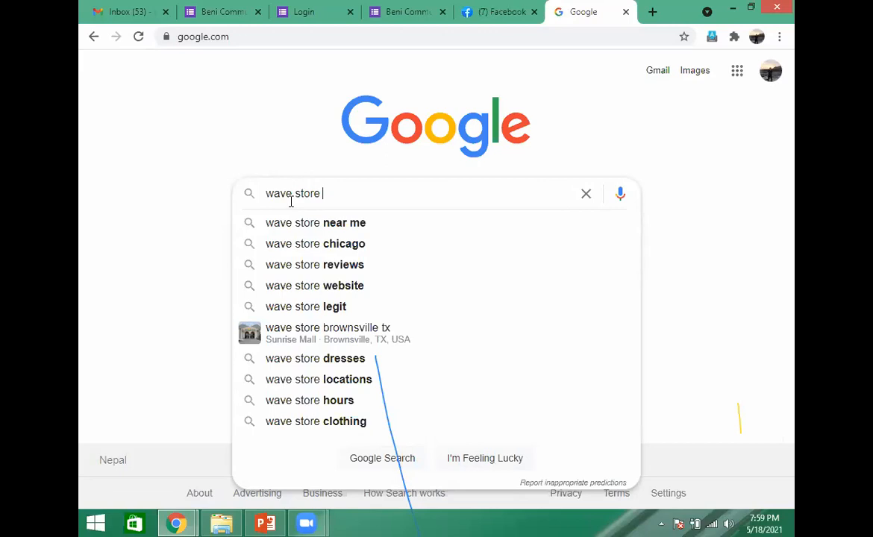
pyautogui.write('cho')
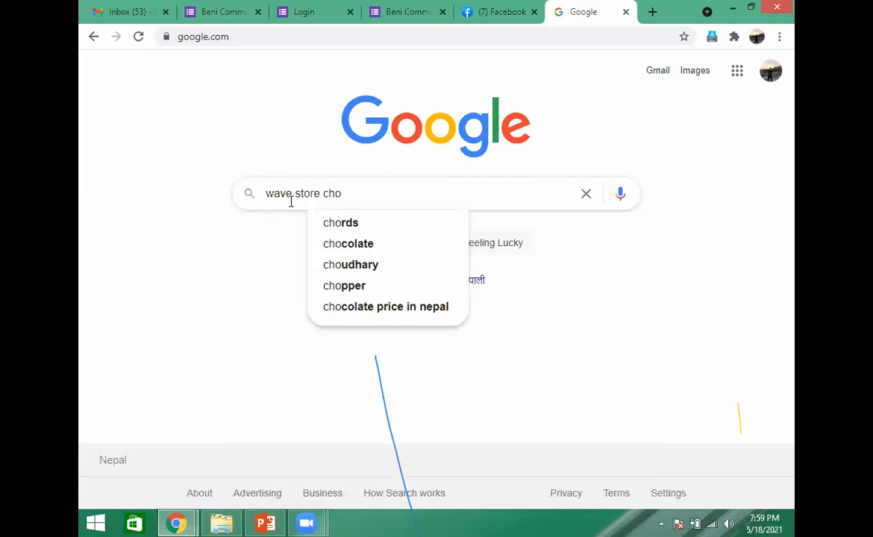
pyautogui.write('r')
pyautogui.press('BackSpace')
pyautogui.press('BackSpace')
pyautogui.write('rome')
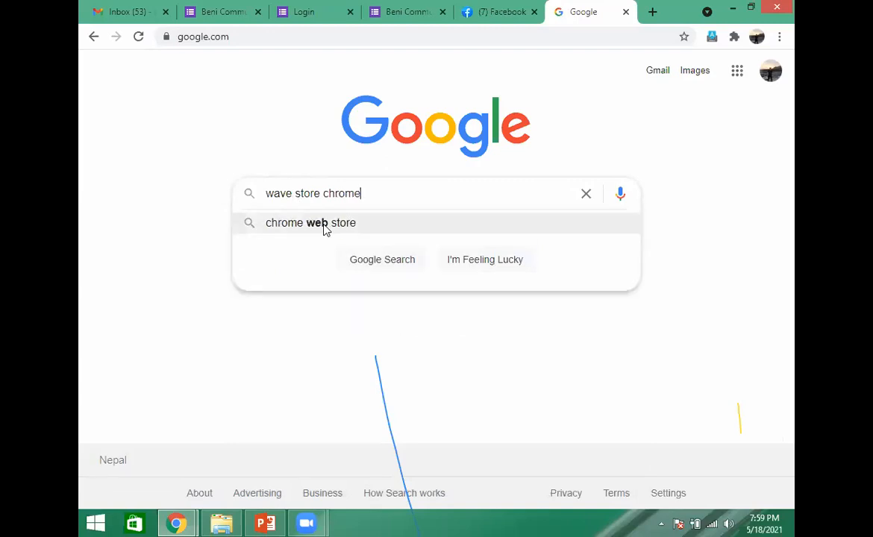
pyautogui.click(326, 228)
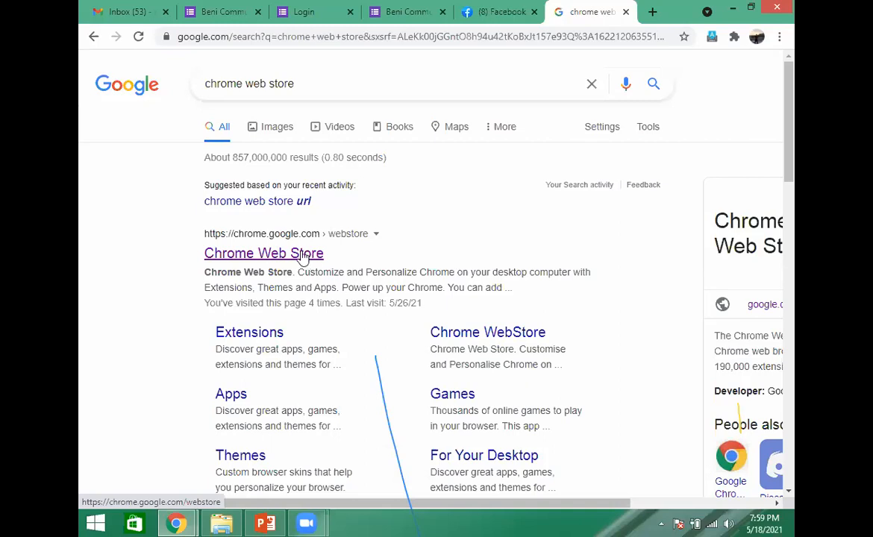
pyautogui.click(303, 255)
pyautogui.click(302, 256)
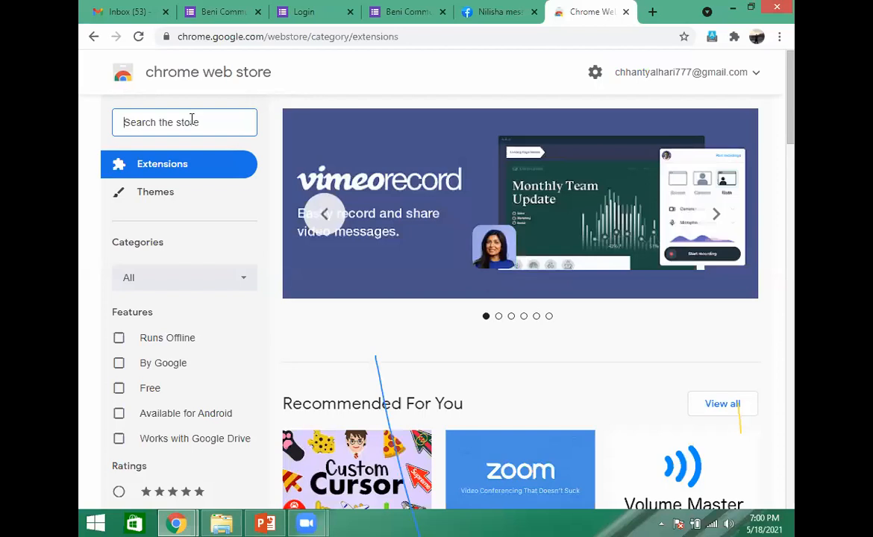
# - Search the store for "google input tools", accept the suggestion "google inndataverktøy", and open the Google Input Tools extension page
pyautogui.write('goog')
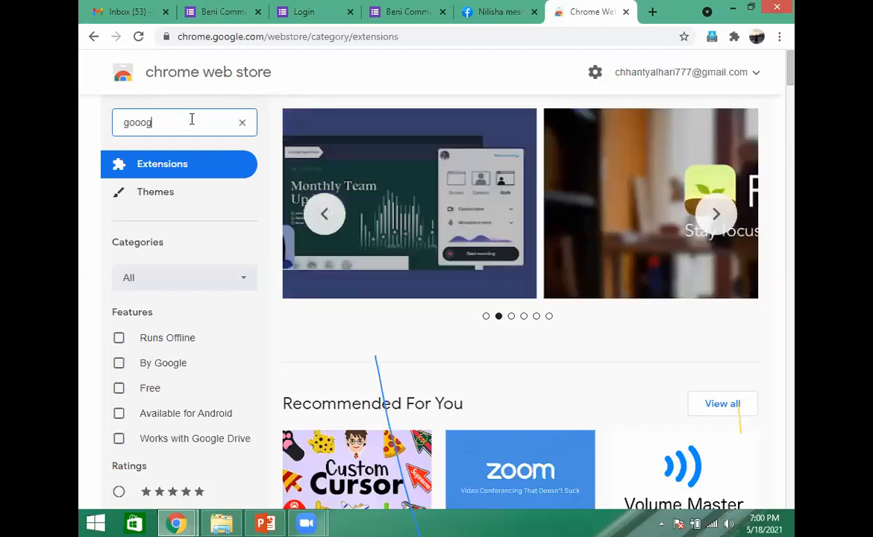
pyautogui.press('BackSpace')
pyautogui.press('BackSpace')
pyautogui.write('o')
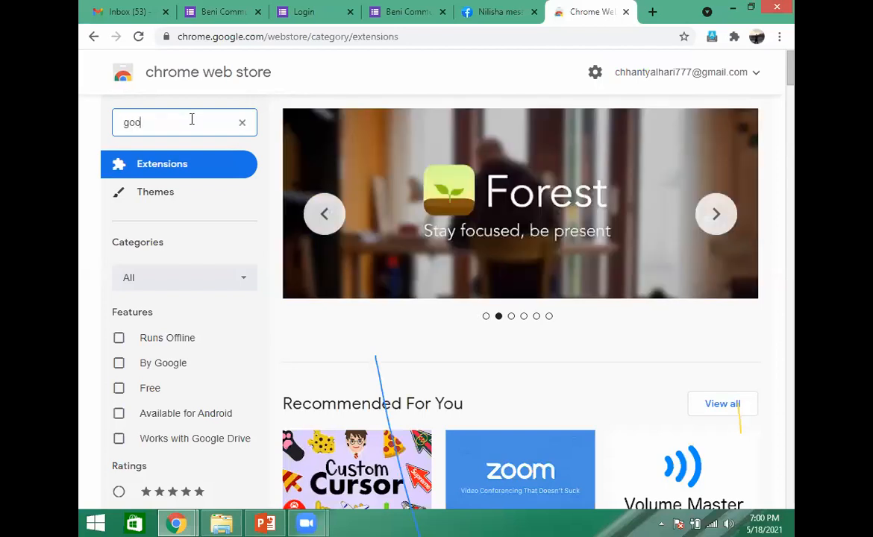
pyautogui.write('gle input')
pyautogui.press('BackSpace')
pyautogui.press('BackSpace')
pyautogui.press('BackSpace')
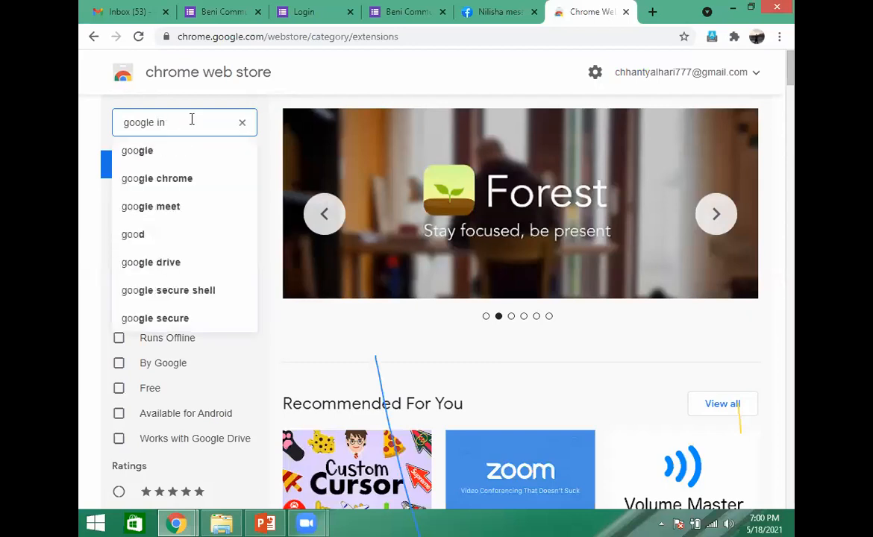
pyautogui.write('put')
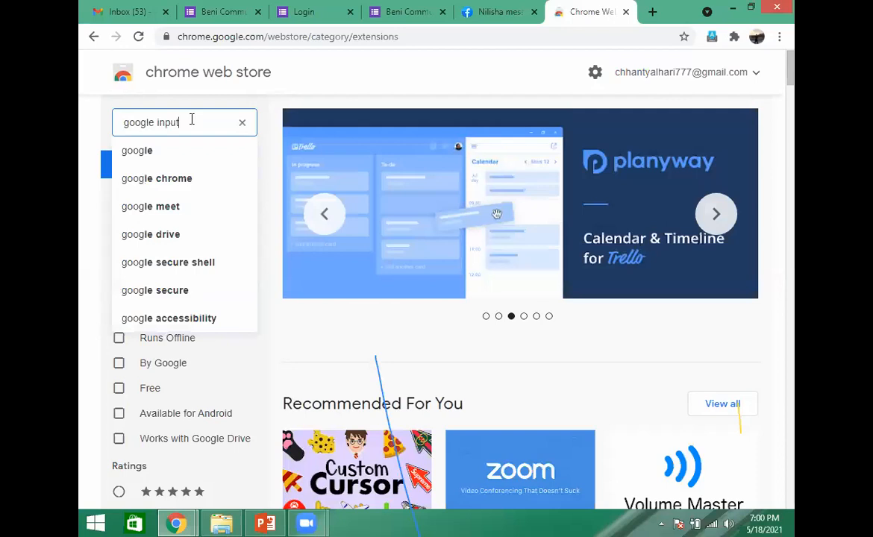
pyautogui.write(' tools')
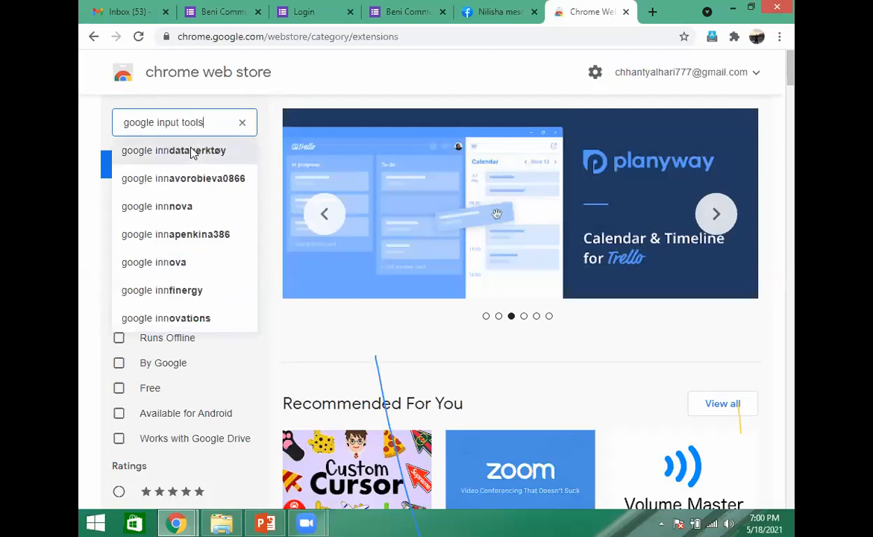
pyautogui.click(192, 152)
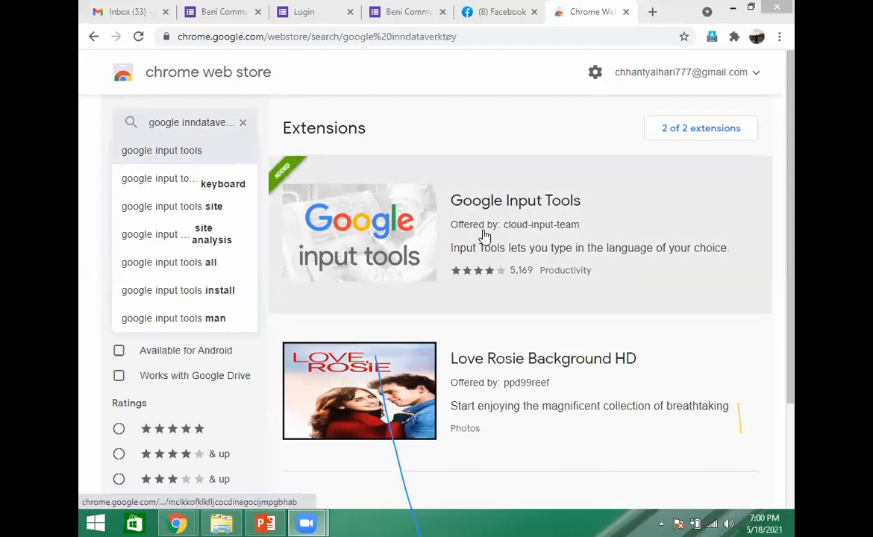
pyautogui.click(484, 236)
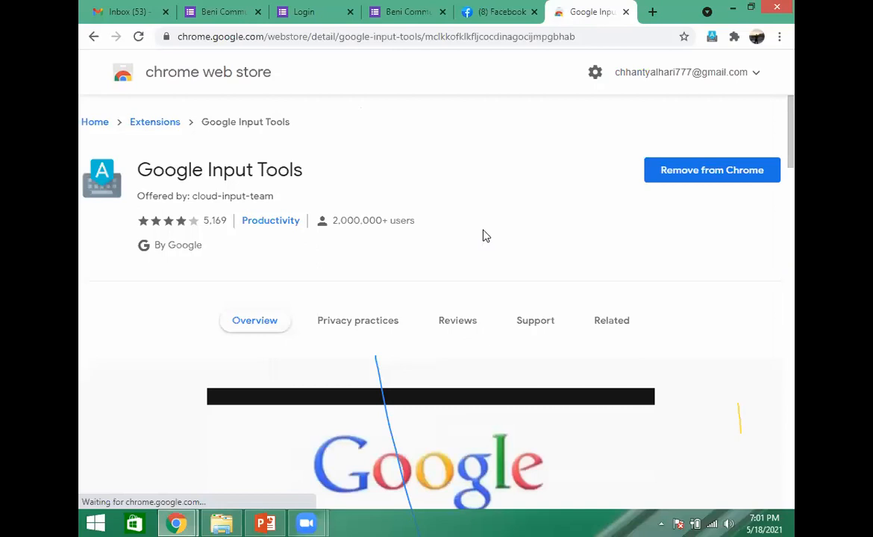
# - Remove the Google Input Tools extension from Chrome and add it again, then dismiss the installation notice
pyautogui.click(686, 175)
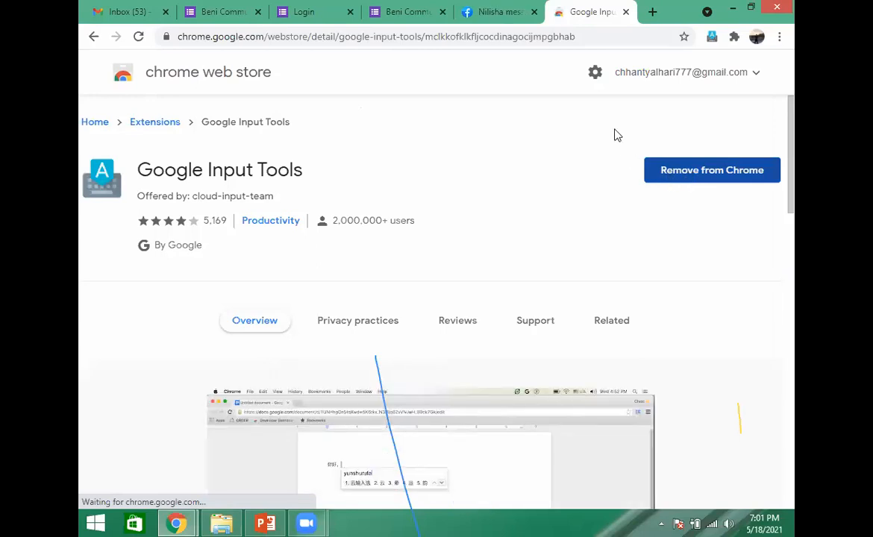
pyautogui.click(616, 141)
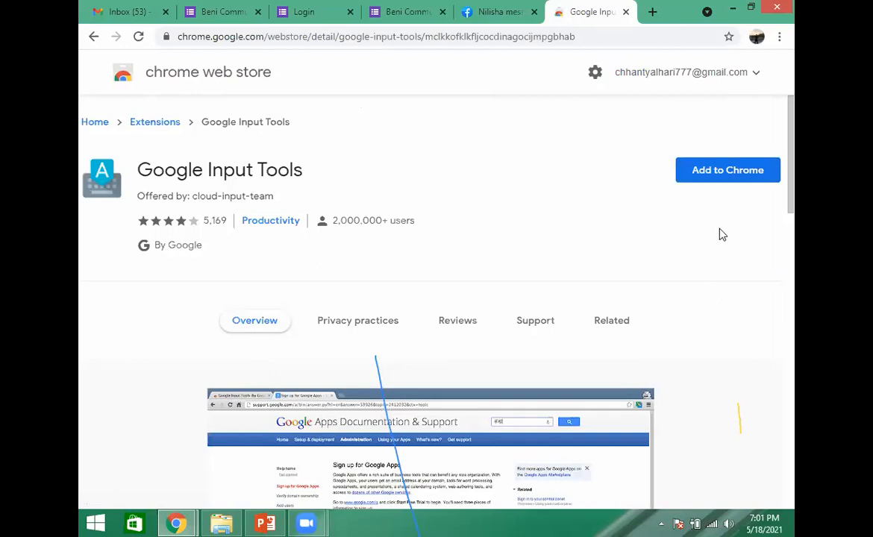
pyautogui.click(718, 181)
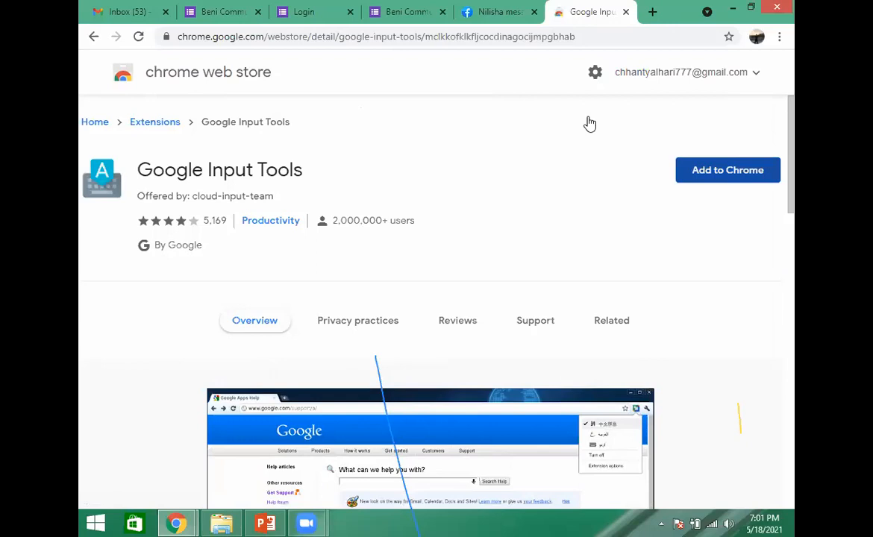
pyautogui.click(711, 179)
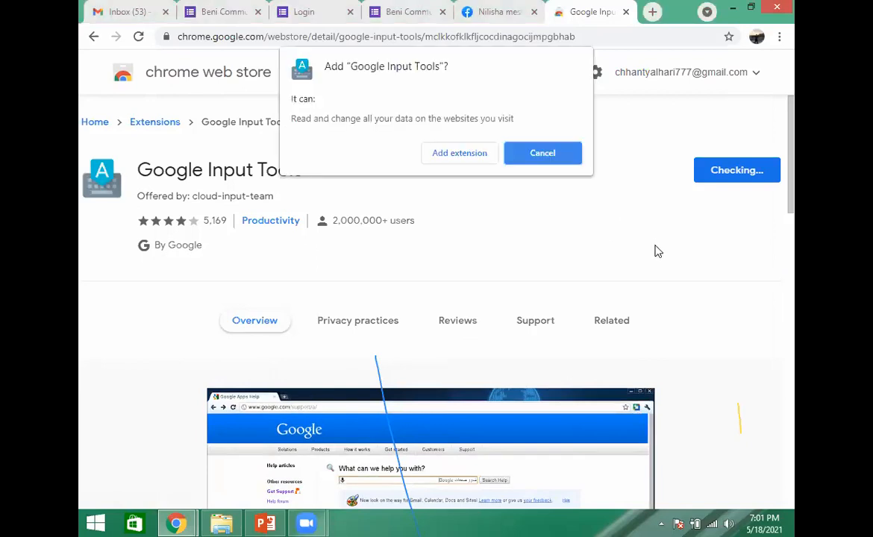
pyautogui.click(460, 154)
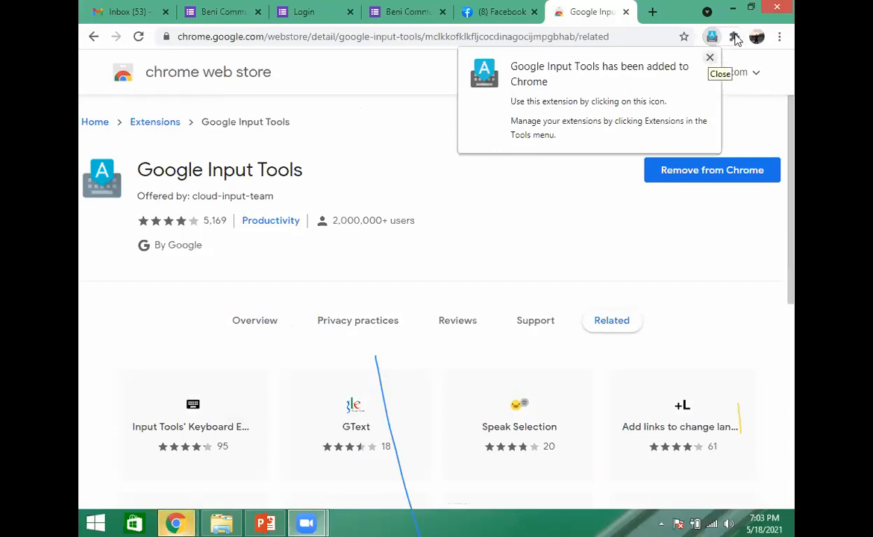
pyautogui.click(711, 59)
# - Pin the Google Input Tools extension so that it stays directly accessible in Chrome
pyautogui.click(734, 37)
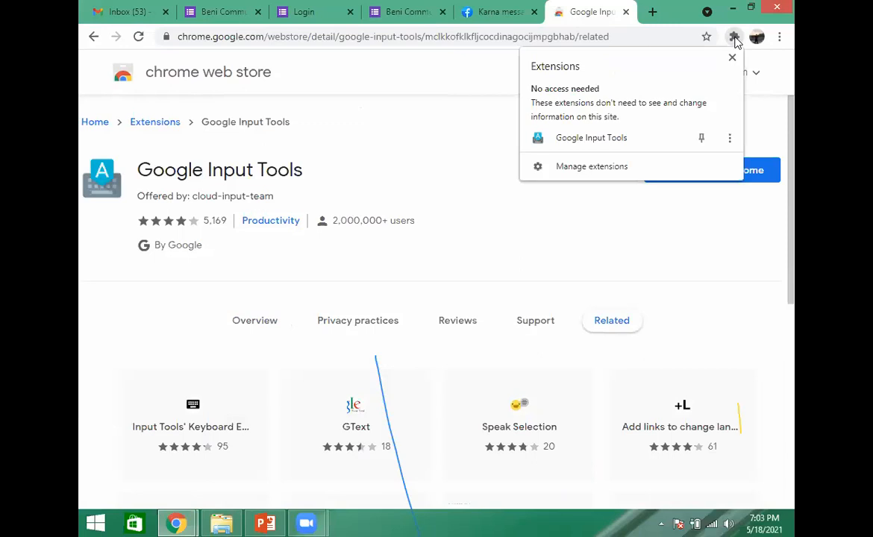
pyautogui.click(744, 230)
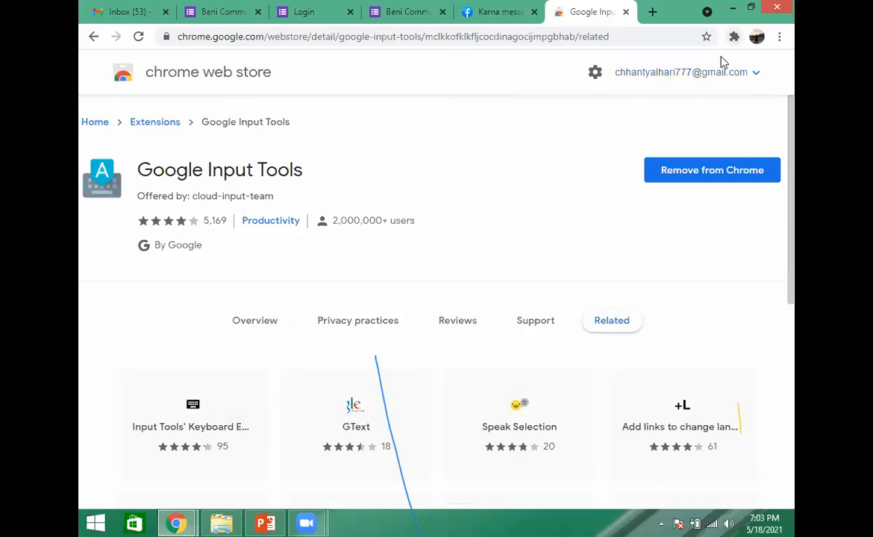
pyautogui.click(735, 36)
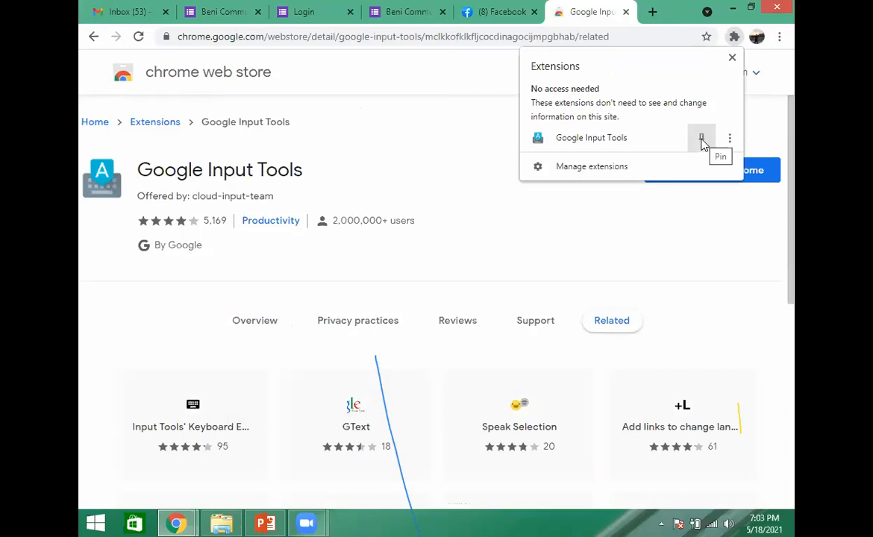
pyautogui.click(730, 343)
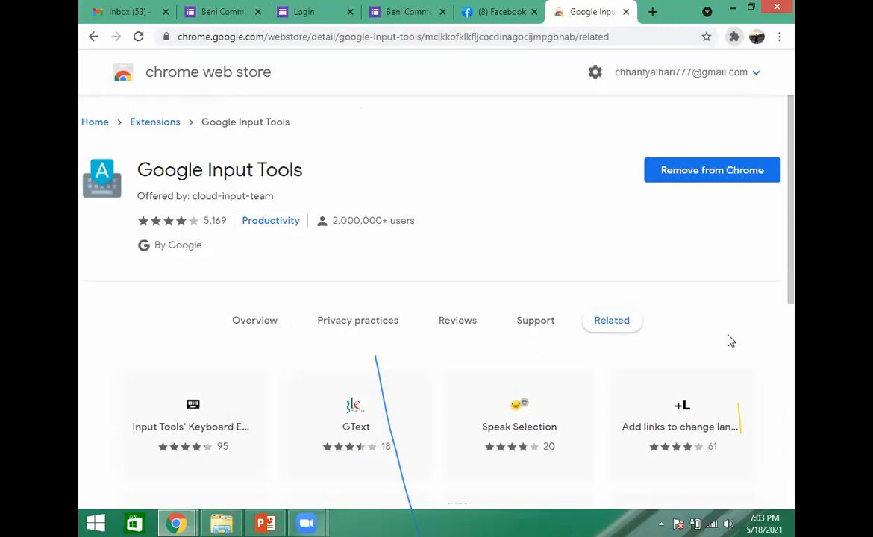
pyautogui.click(734, 39)
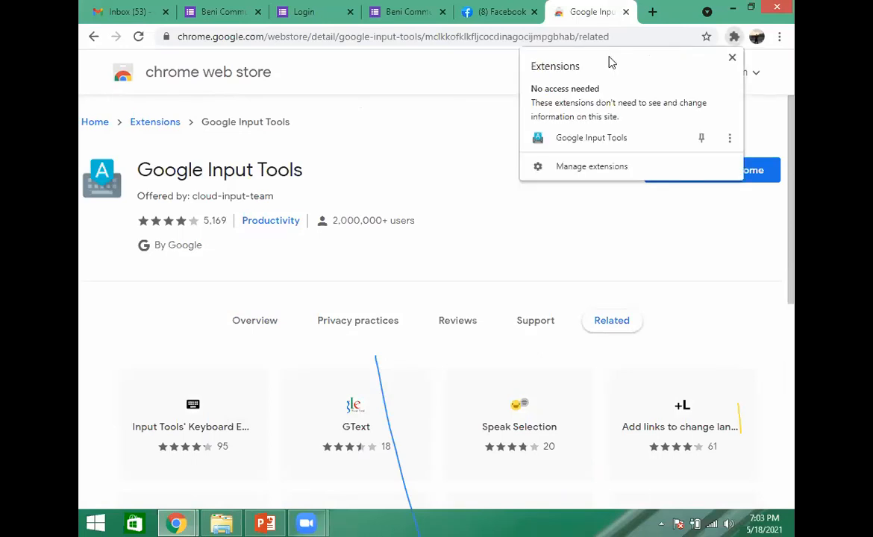
pyautogui.click(737, 38)
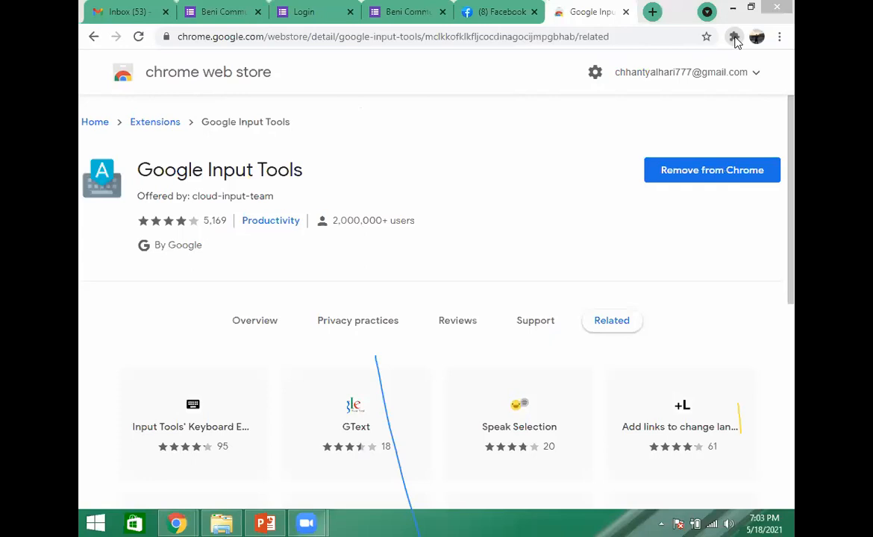
pyautogui.click(734, 37)
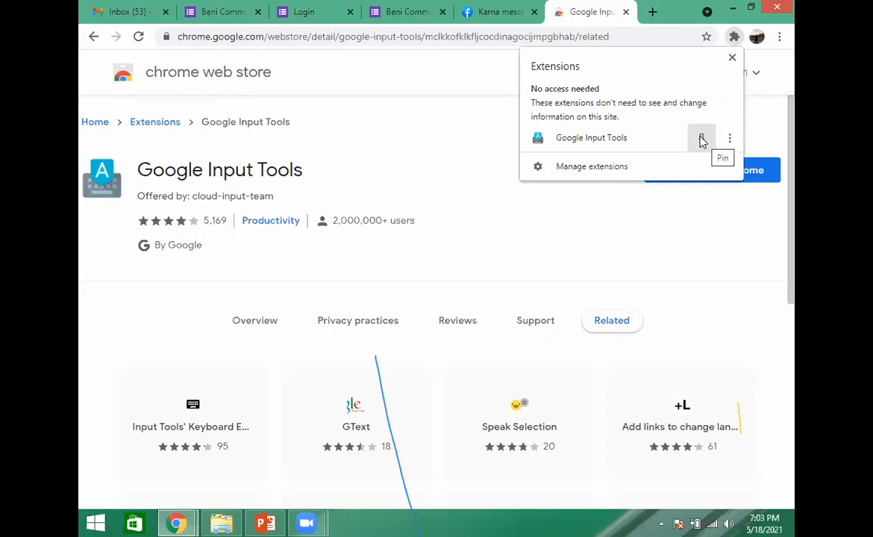
pyautogui.click(702, 141)
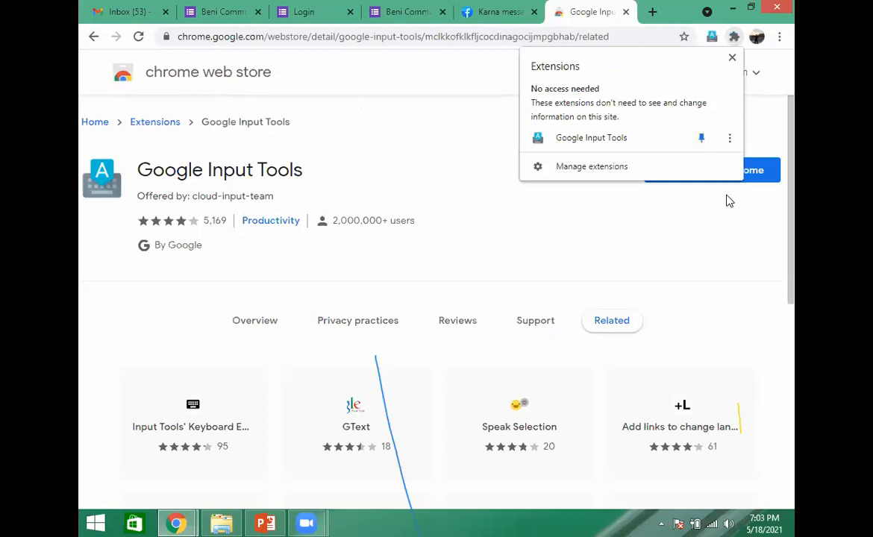
pyautogui.click(729, 201)
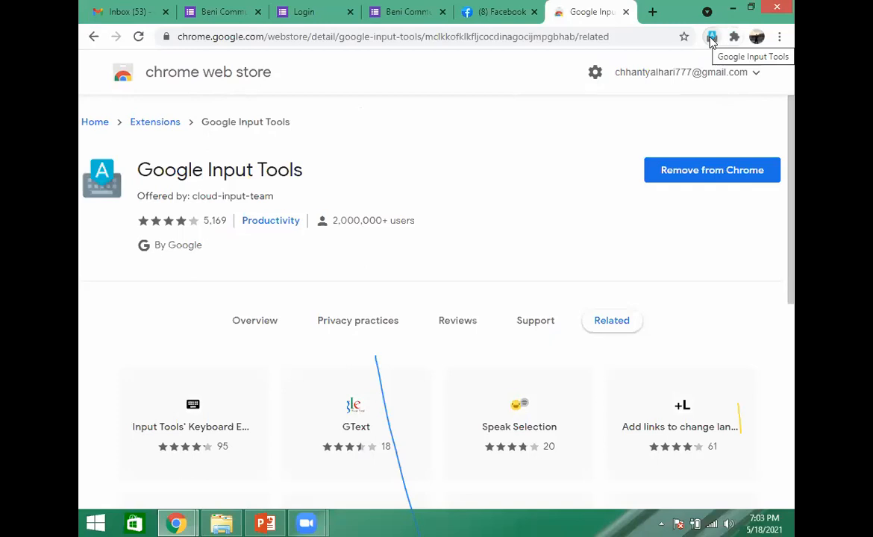
# - In the Google Input Tools extension options, add all four Nepali input tools and the plain English keyboard
pyautogui.click(713, 39)
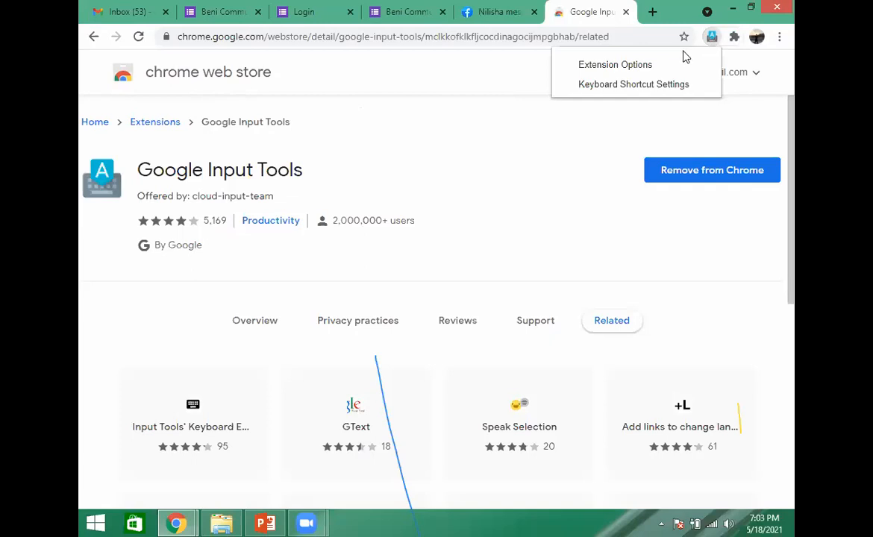
pyautogui.click(619, 67)
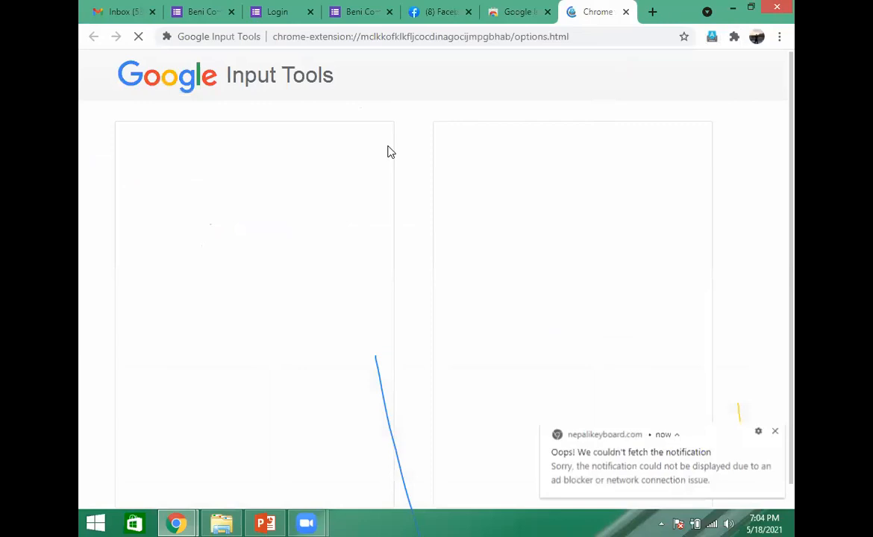
pyautogui.moveTo(390, 148); pyautogui.dragTo(388, 263)
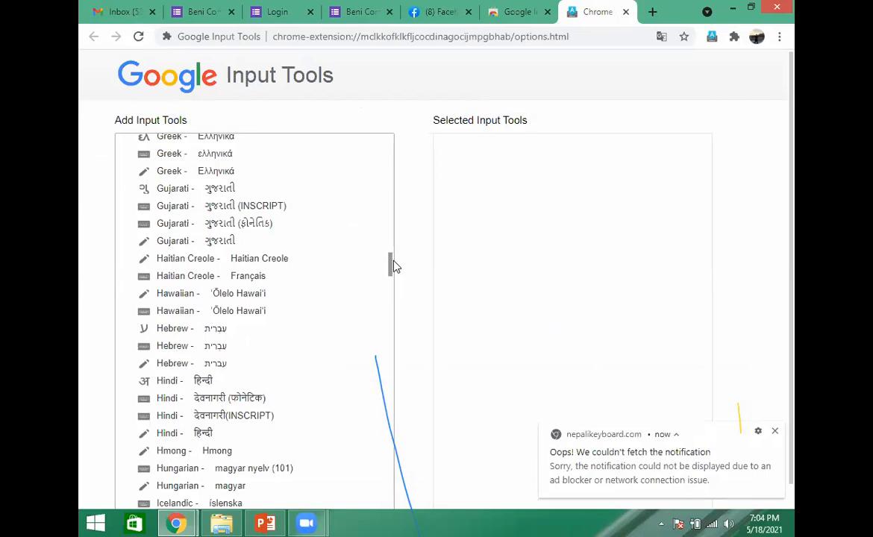
pyautogui.scroll(-5, 389, 269)
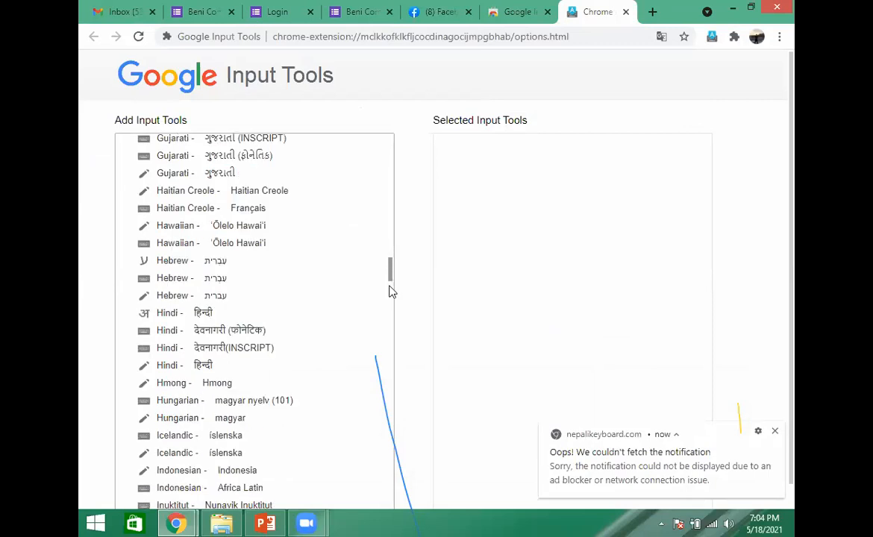
pyautogui.moveTo(393, 306); pyautogui.dragTo(389, 358)
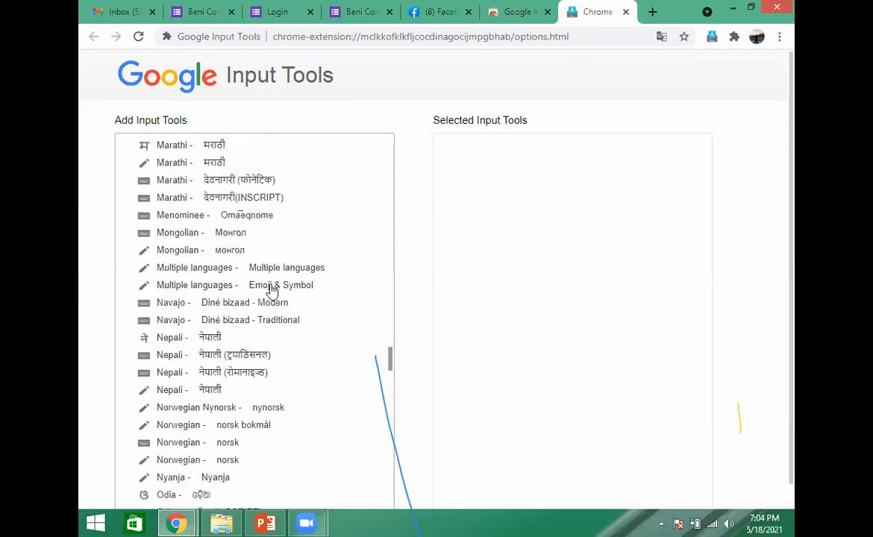
pyautogui.scroll(-1, 224, 278)
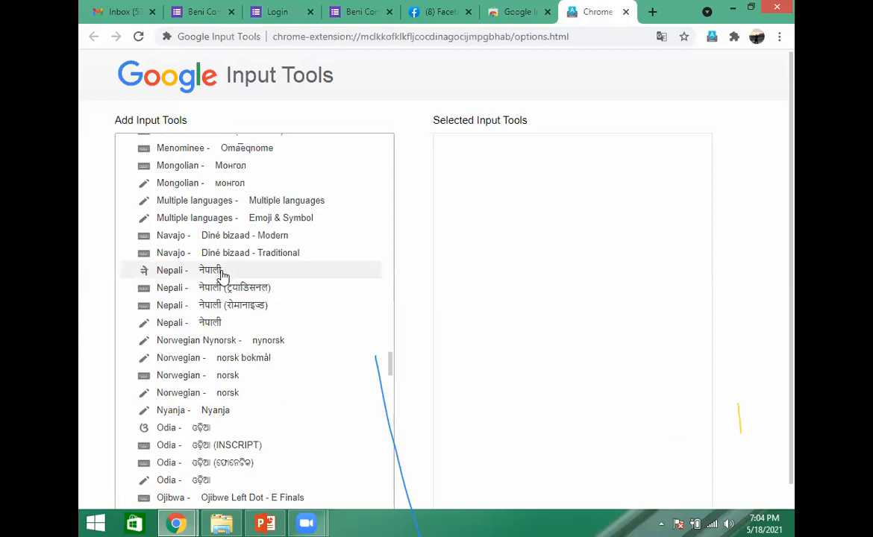
pyautogui.click(221, 273)
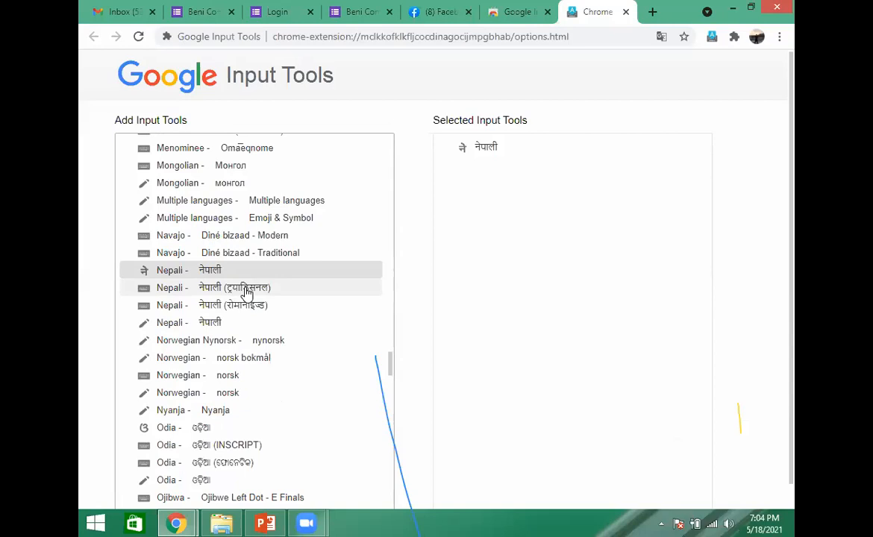
pyautogui.doubleClick(248, 291)
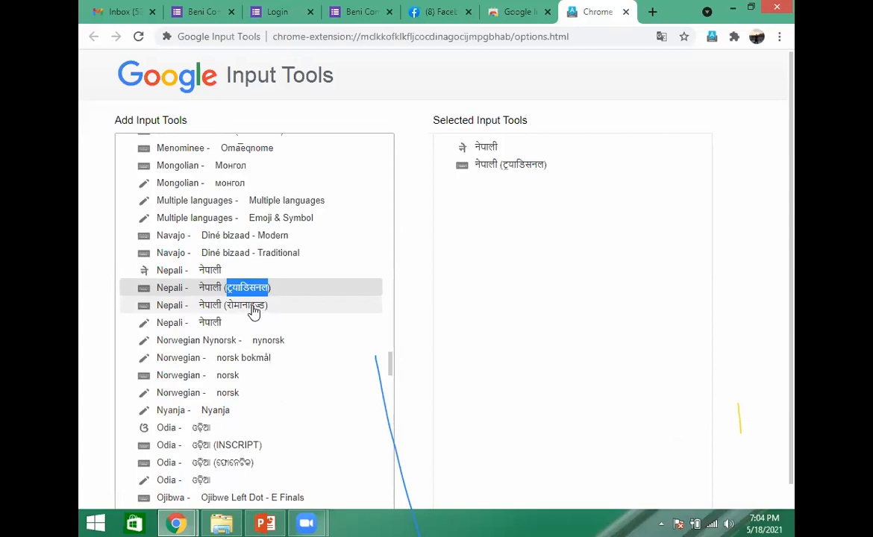
pyautogui.doubleClick(252, 306)
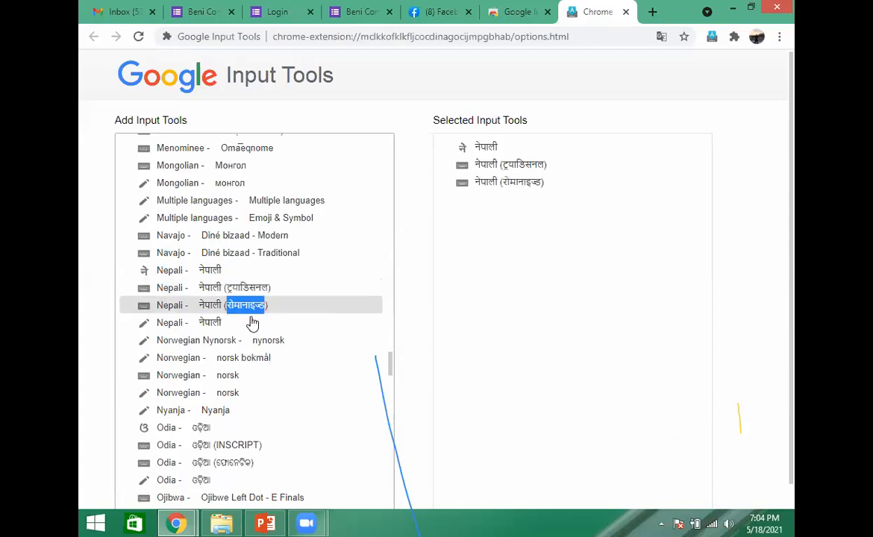
pyautogui.doubleClick(219, 327)
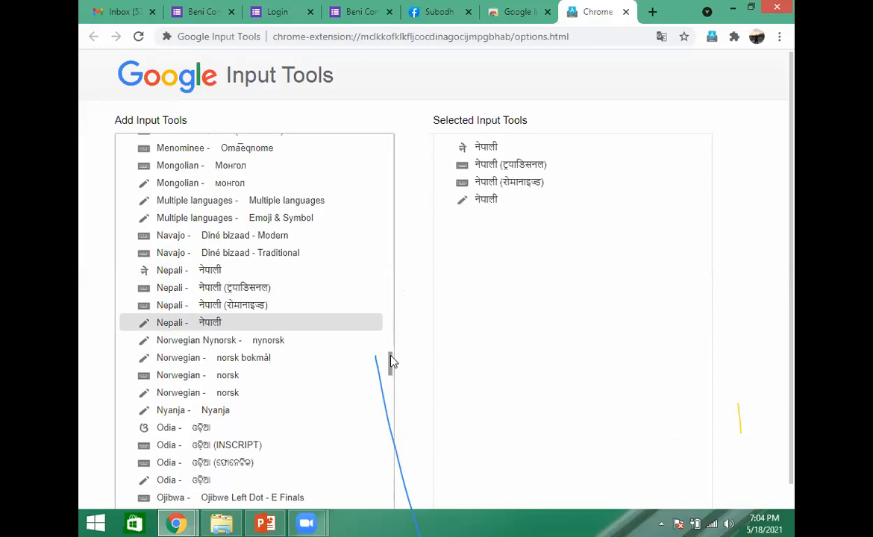
pyautogui.moveTo(391, 341); pyautogui.dragTo(390, 219)
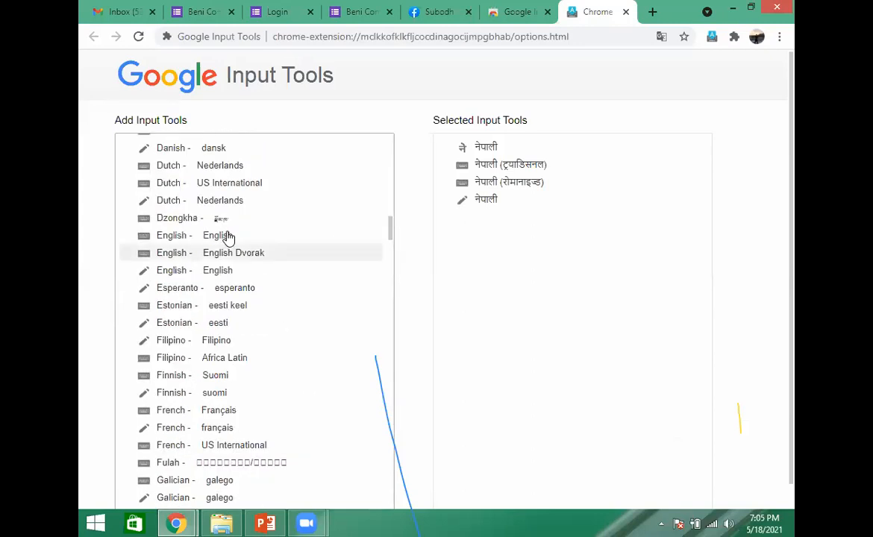
pyautogui.doubleClick(229, 238)
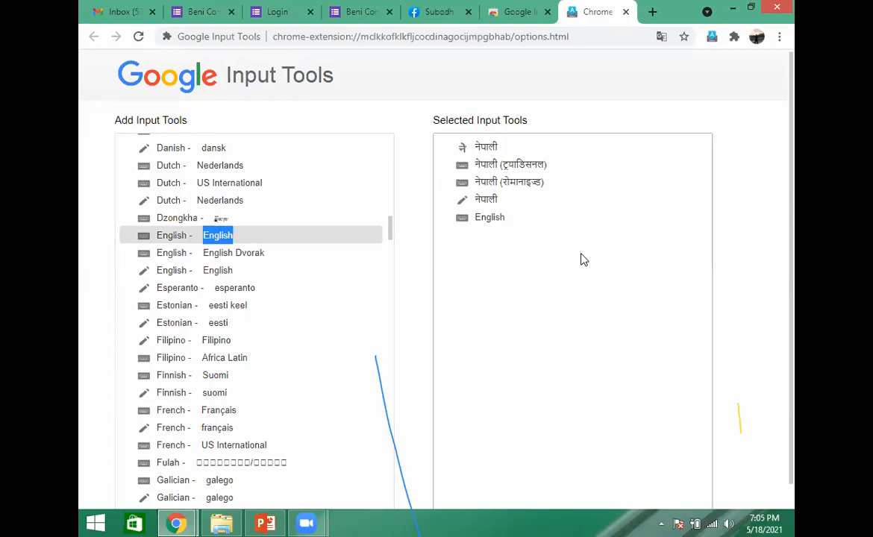
# - Choose the Nepali keyboard नेपाली (ट्रयाडिसनल) from the extension's list of selected input tools
pyautogui.click(712, 41)
pyautogui.click(656, 82)
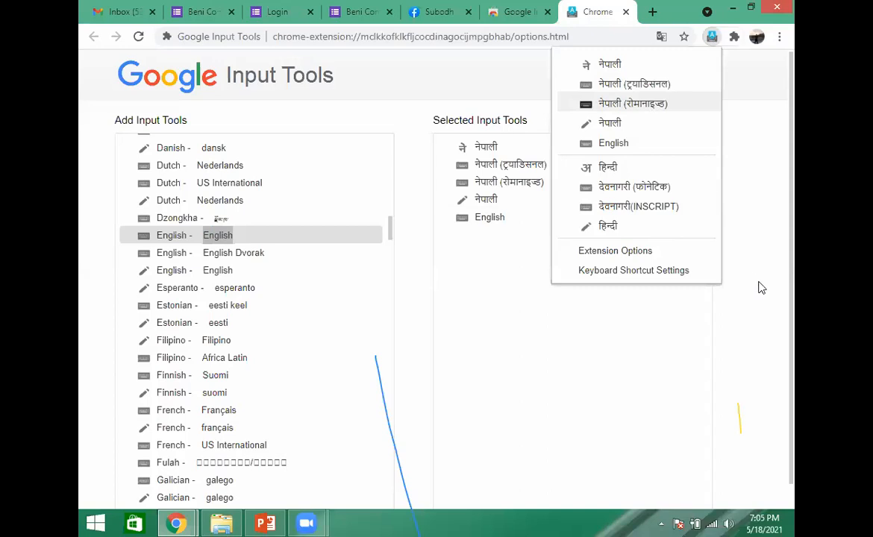
pyautogui.click(639, 88)
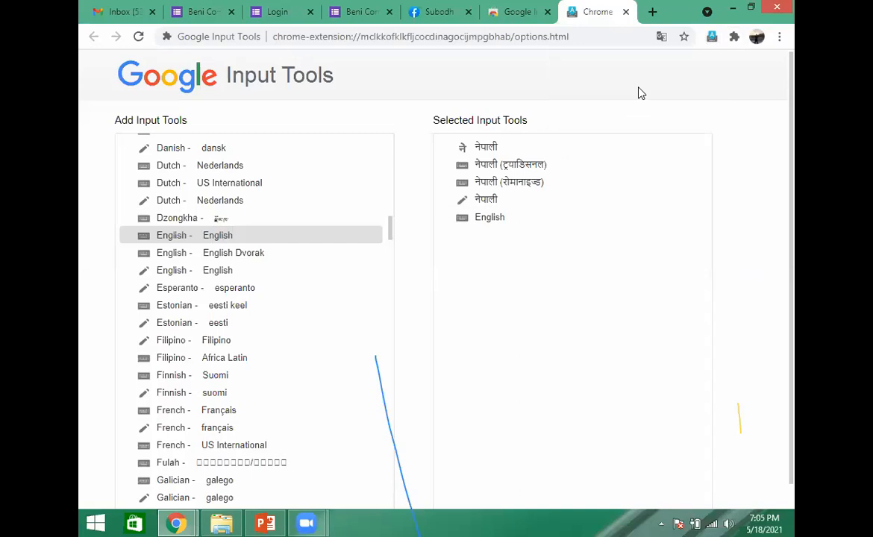
# - Open google.com/forms in a new browser tab and start a form from the Contact Information template
pyautogui.click(654, 13)
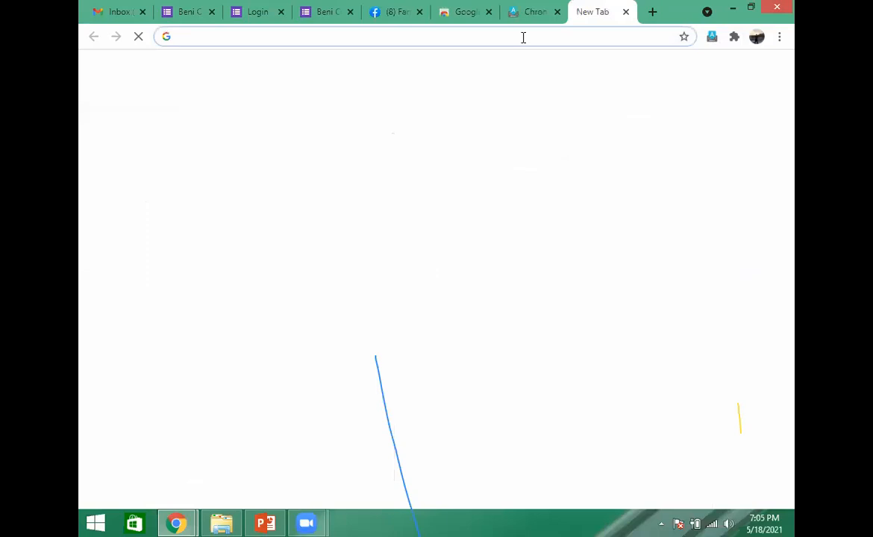
pyautogui.click(523, 38)
pyautogui.write('goo')
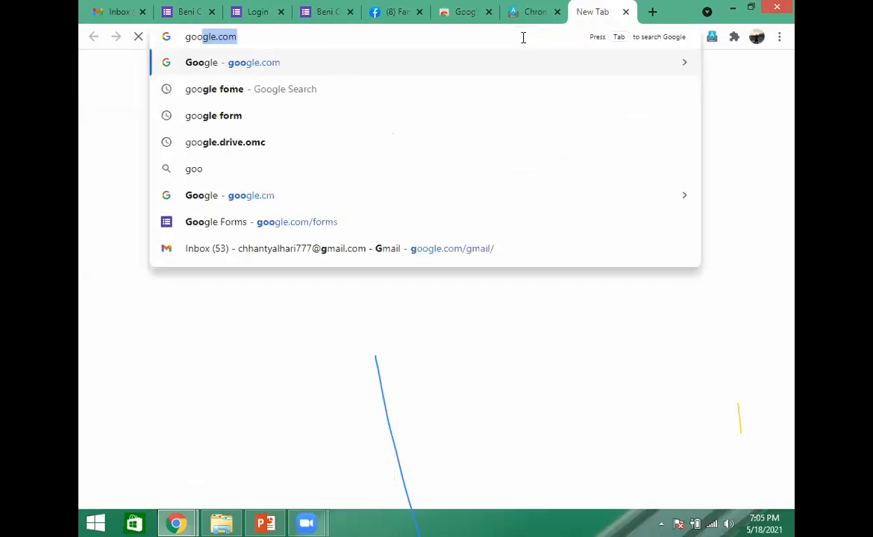
pyautogui.write('gle.')
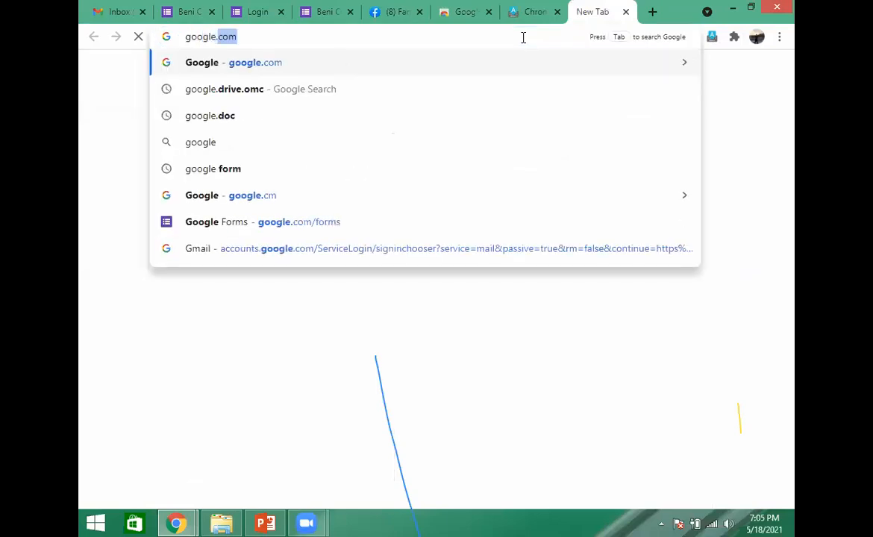
pyautogui.write('com/for')
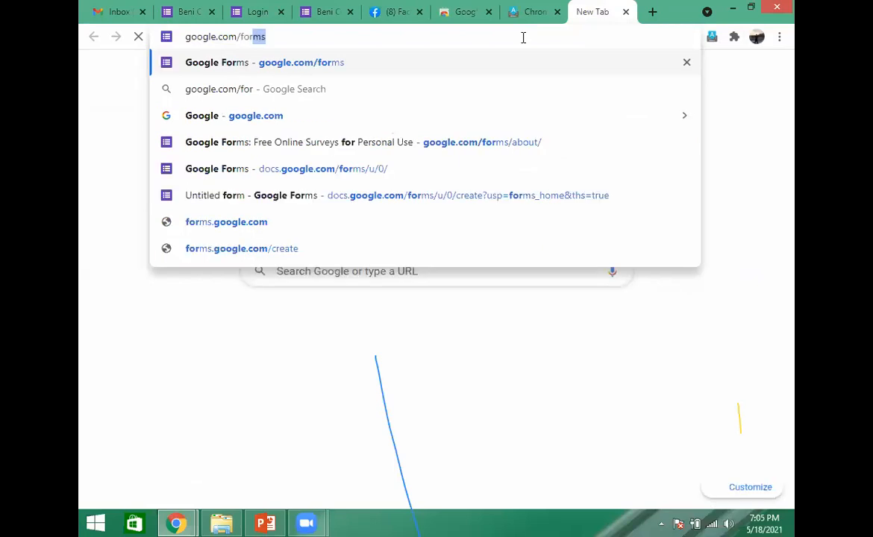
pyautogui.write('m')
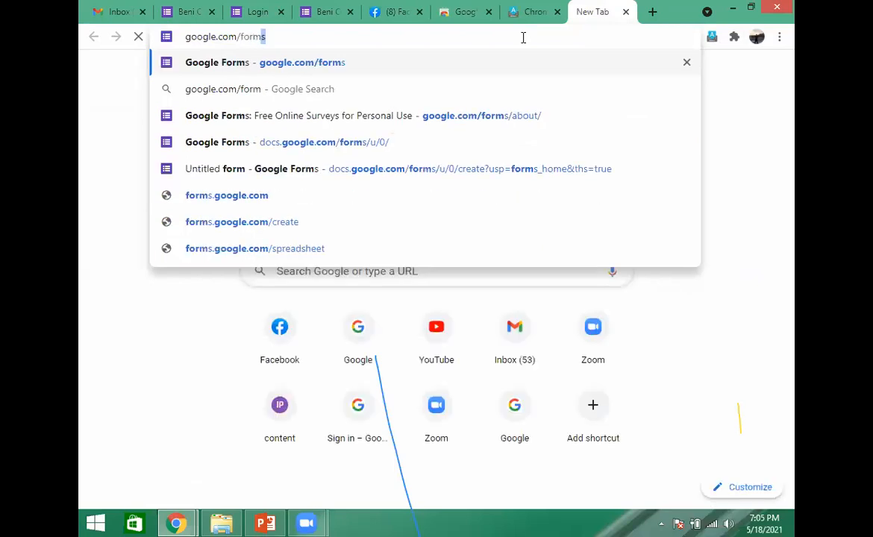
pyautogui.press('Return')
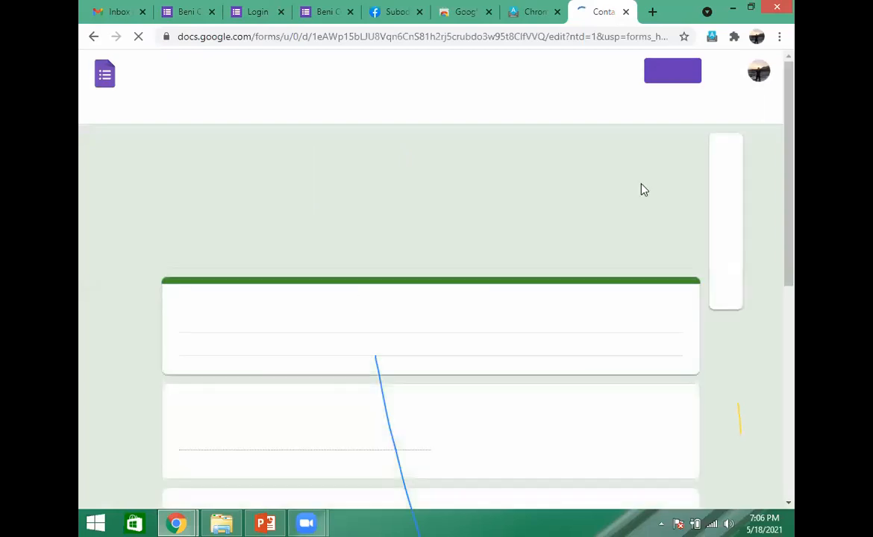
# - Go back from the Contact Information form to the Google Forms home page and close that browser tab
pyautogui.click(94, 38)
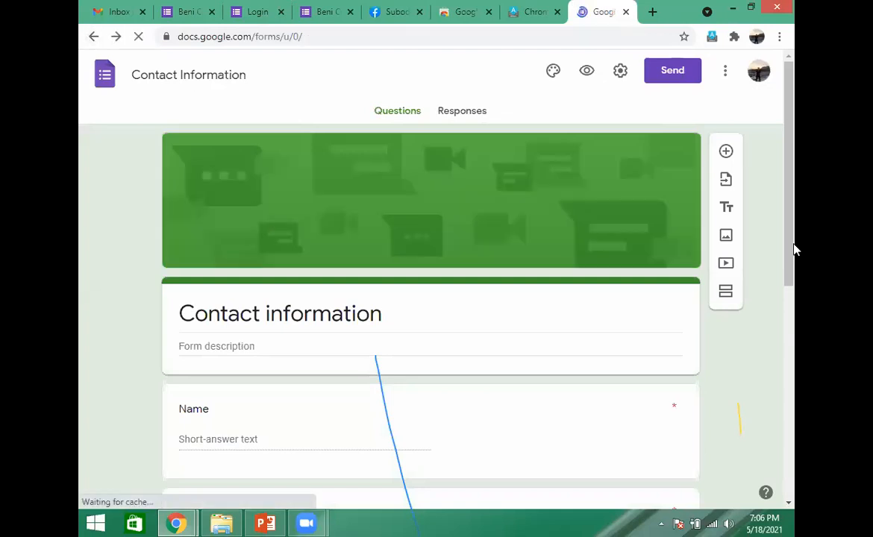
pyautogui.scroll(-3, 791, 239)
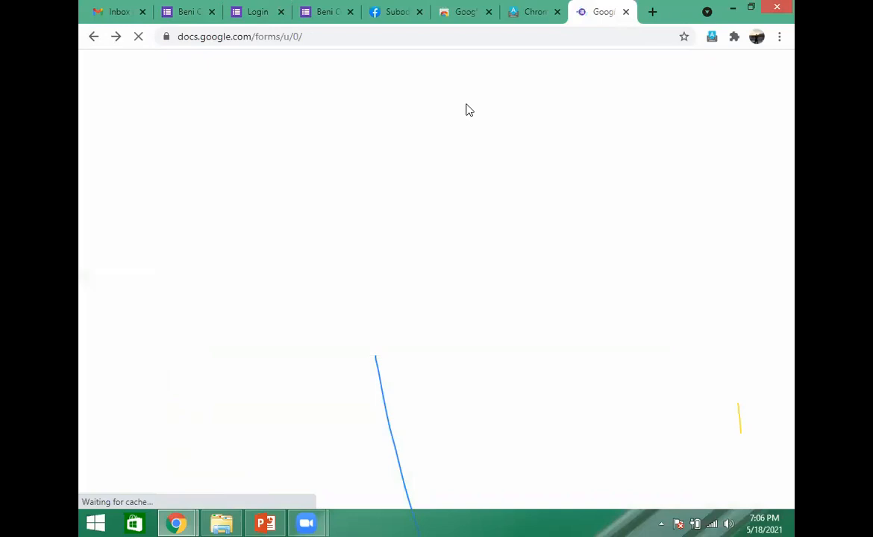
pyautogui.click(628, 15)
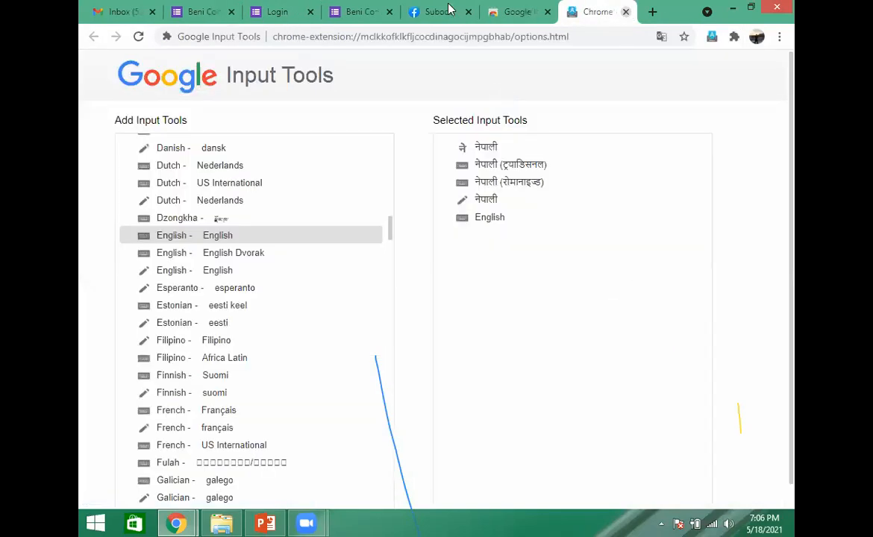
# - Switch to the Beni Commuinity Secondary form and open its preview at the Login section
pyautogui.click(514, 13)
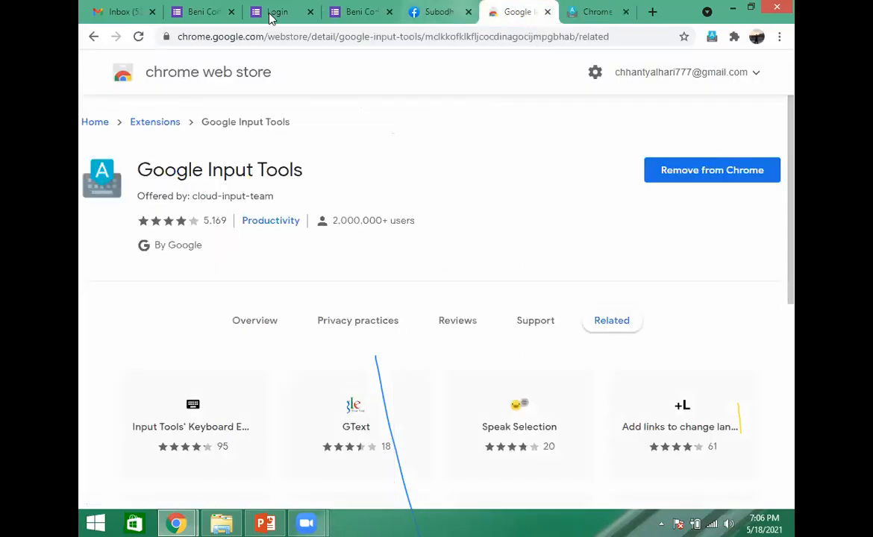
pyautogui.click(215, 15)
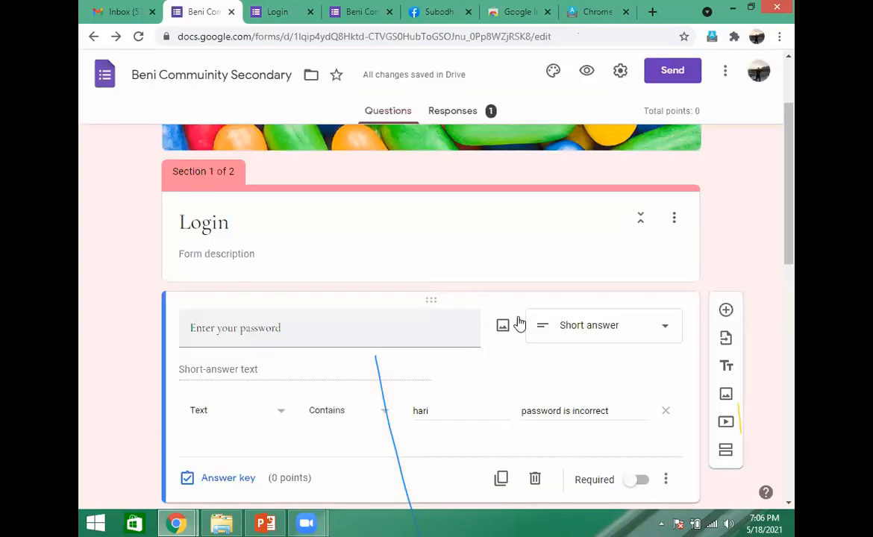
pyautogui.click(587, 72)
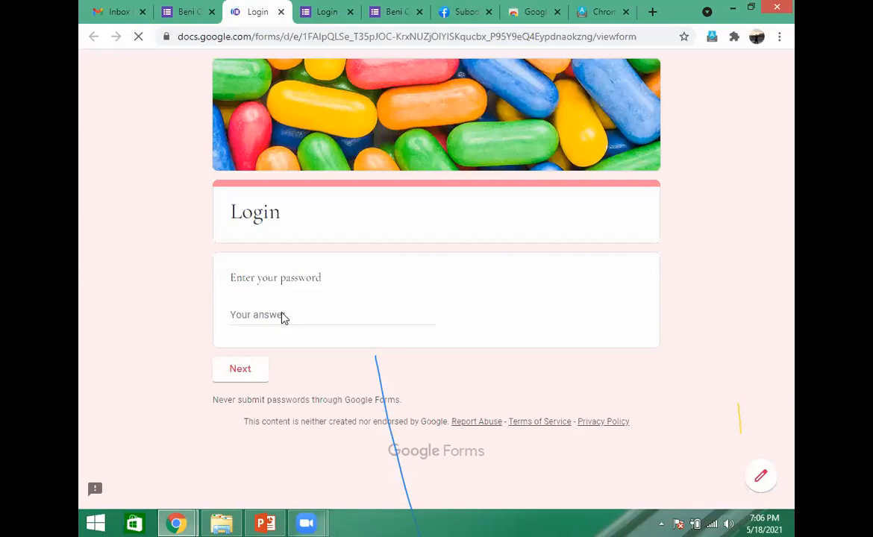
# - Enter the login password in the form preview and continue to the admission section
pyautogui.click(283, 313)
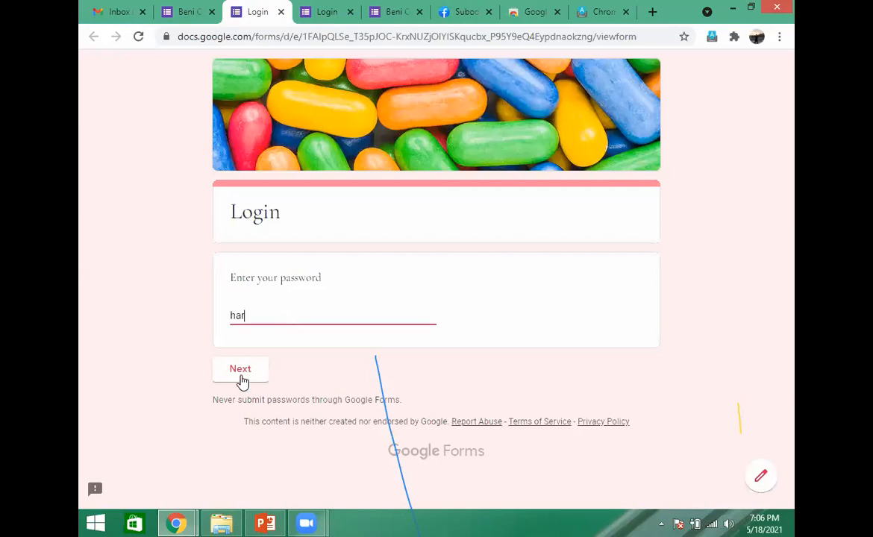
pyautogui.click(246, 376)
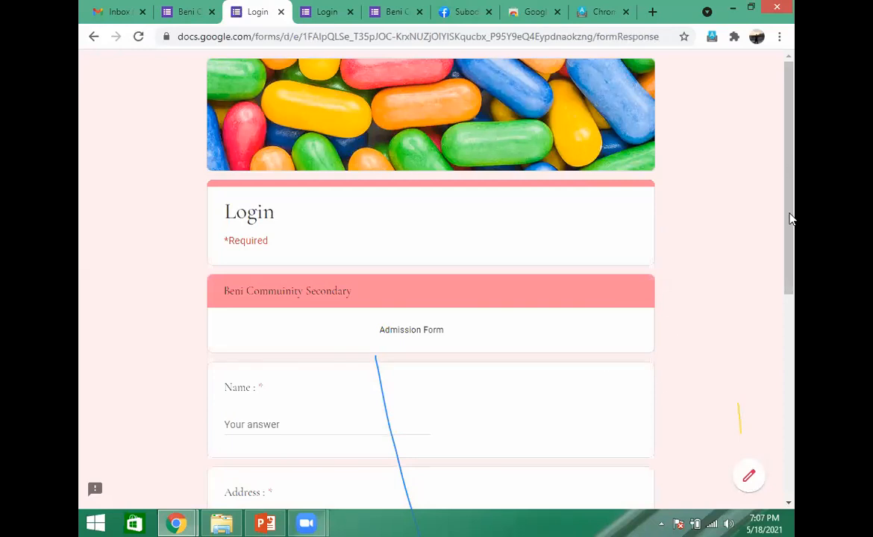
# - Fill in the Name field of the admission form with the sample text vdfdsfdsfdsf
pyautogui.scroll(-2, 484, 308)
pyautogui.click(313, 325)
pyautogui.write('vdfdsfdsfdsf')
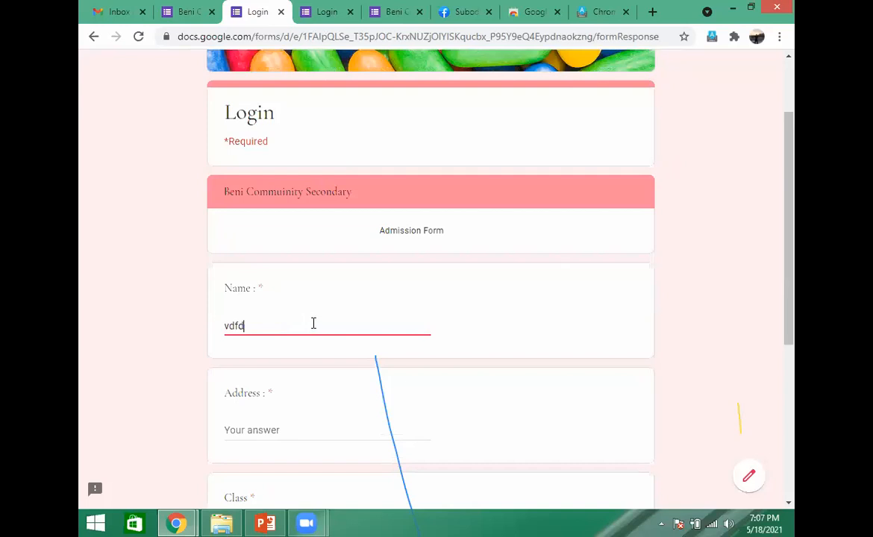
# - Switch the input tool to Nepali typing and fill in the admission form's Address field with sample Devanagari text
pyautogui.click(253, 427)
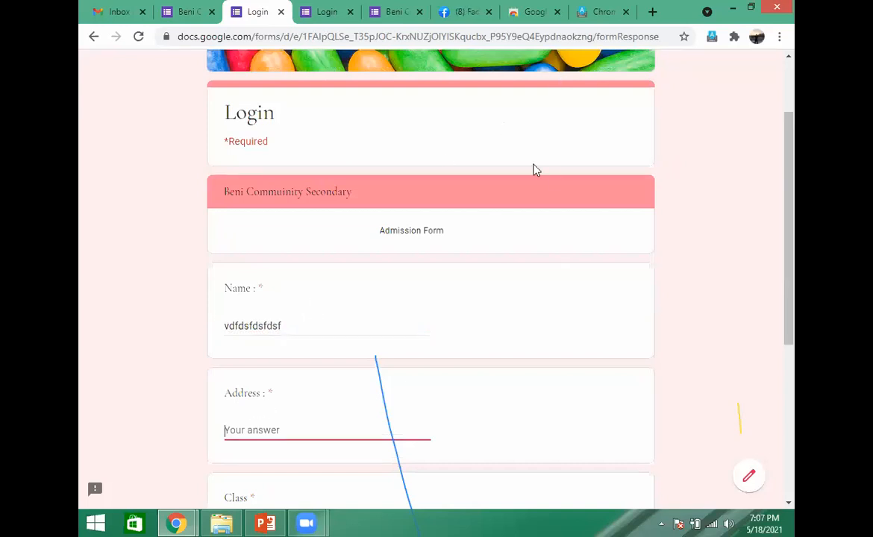
pyautogui.click(713, 39)
pyautogui.click(637, 105)
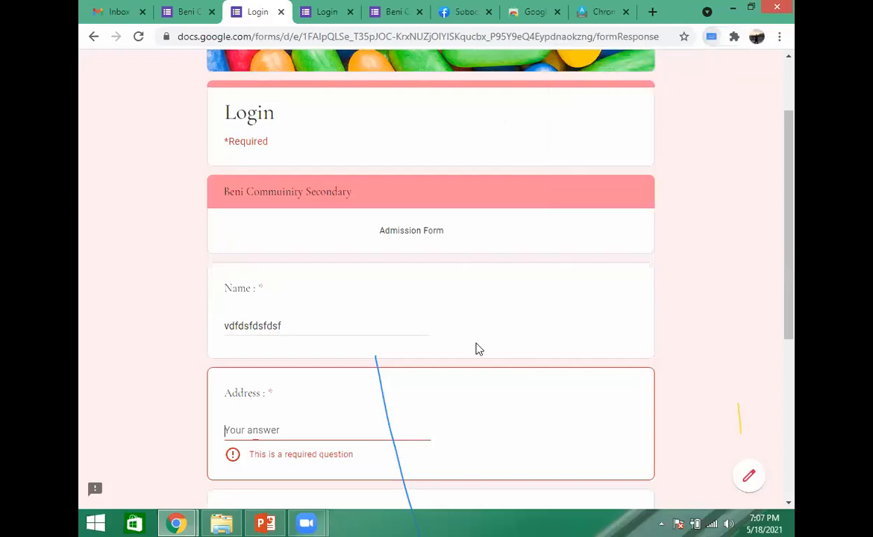
pyautogui.write('राम')
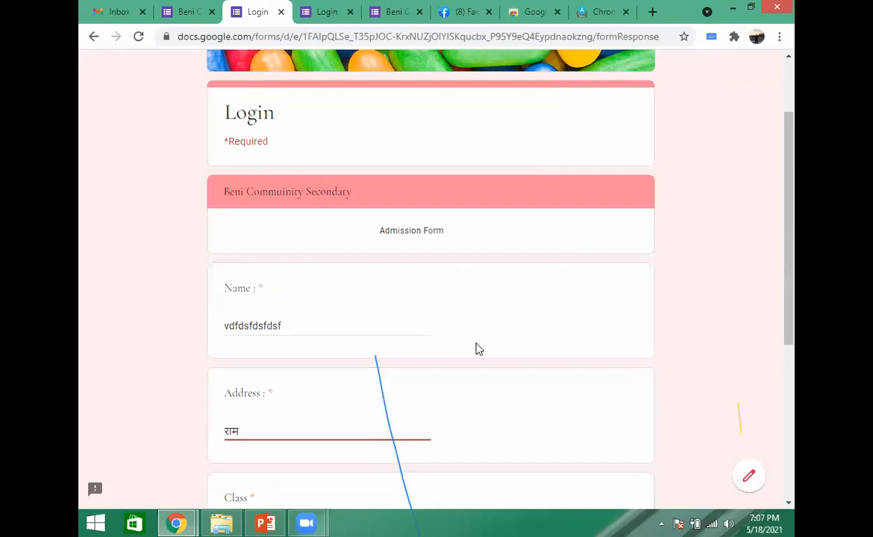
pyautogui.write(' दउदसउसदउसदउसदउदसगदगउग')
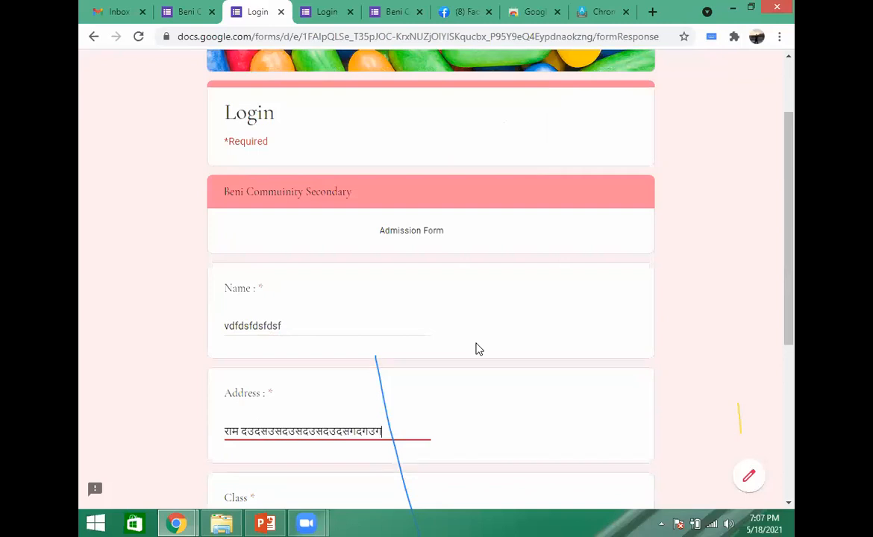
pyautogui.write('उदगउदगउद')
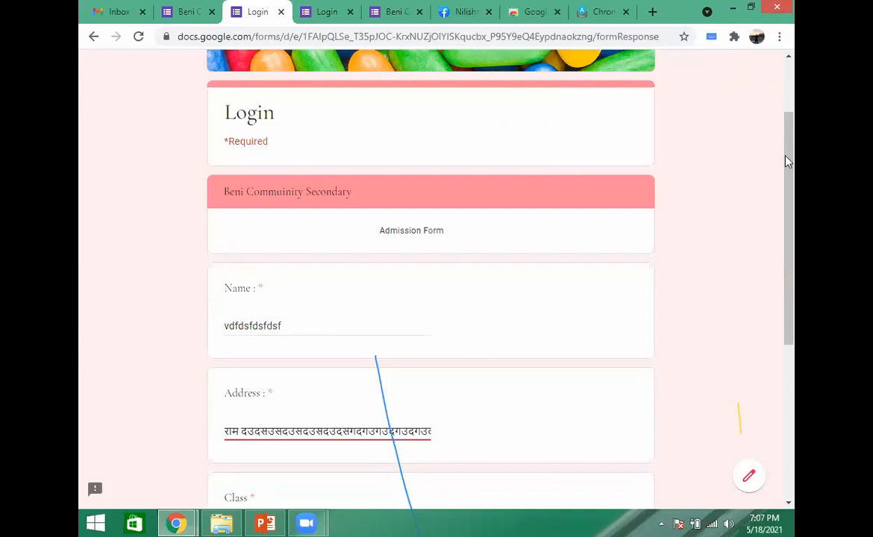
# - Return to the Beni Commuinity Secondary form editor and add a new question below the password question in section 1
pyautogui.scroll(2, 782, 97)
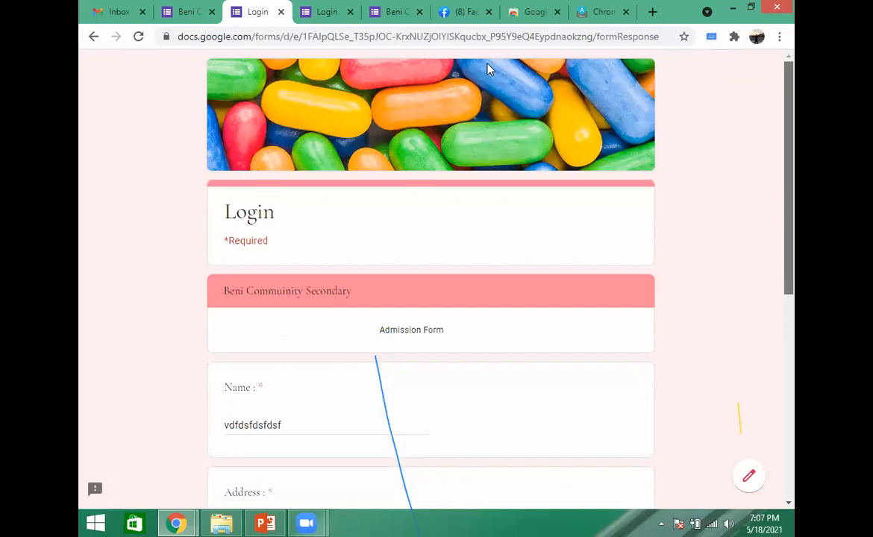
pyautogui.click(192, 7)
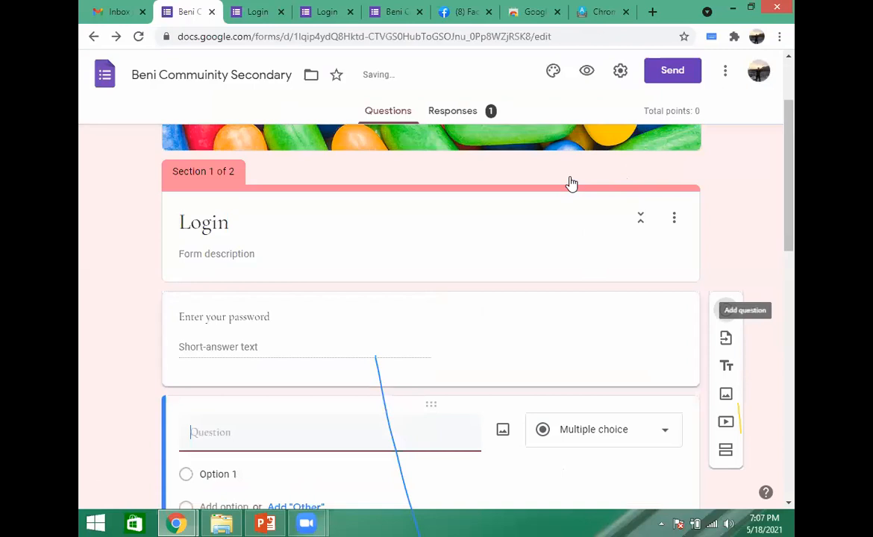
pyautogui.moveTo(794, 279); pyautogui.dragTo(791, 268)
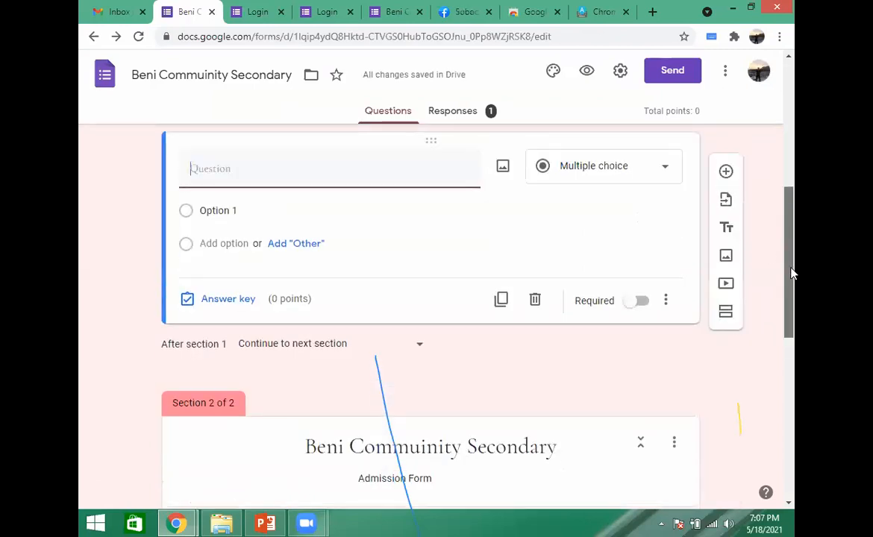
pyautogui.write('औहात')
pyautogui.press('BackSpace')
pyautogui.press('BackSpace')
pyautogui.press('BackSpace')
pyautogui.press('BackSpace')
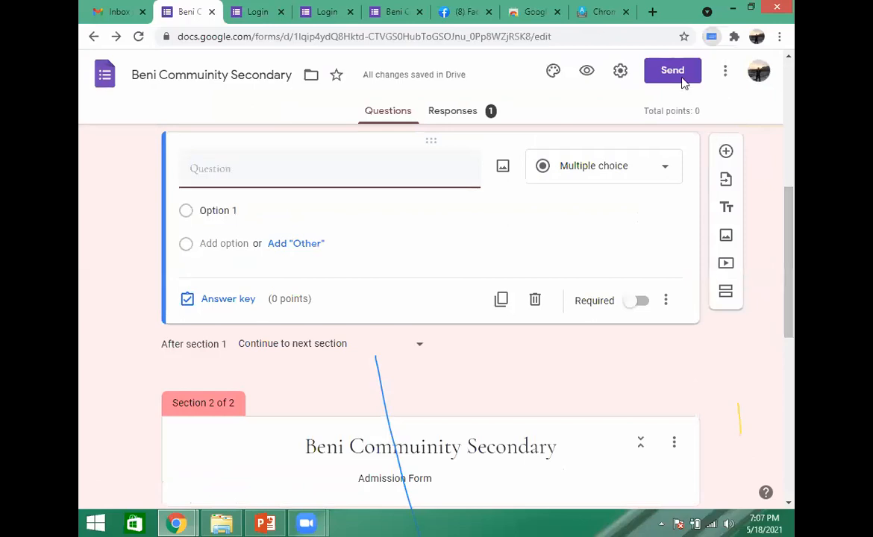
# - Switch the input tool back to English typing and title the new question "What is your name ?"
pyautogui.click(711, 36)
pyautogui.click(614, 143)
pyautogui.click(254, 172)
pyautogui.write('Wha')
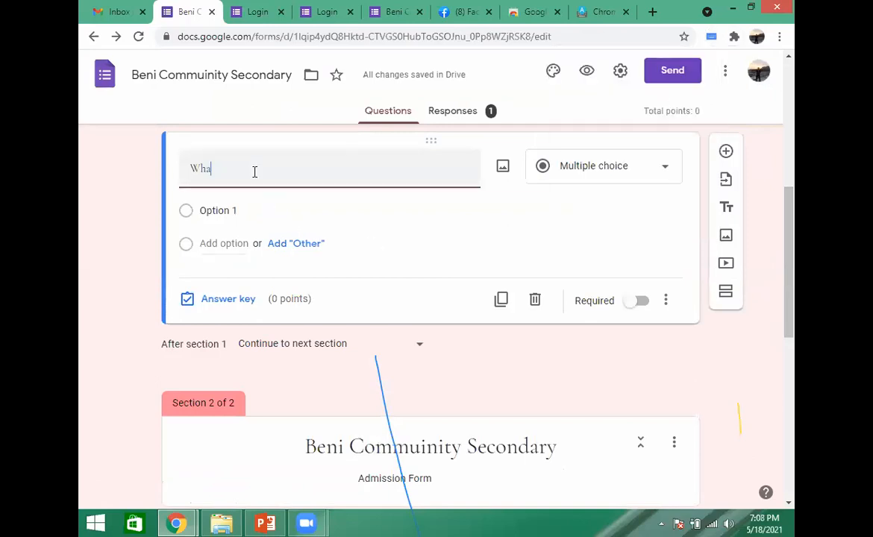
pyautogui.write('t is your name ?')
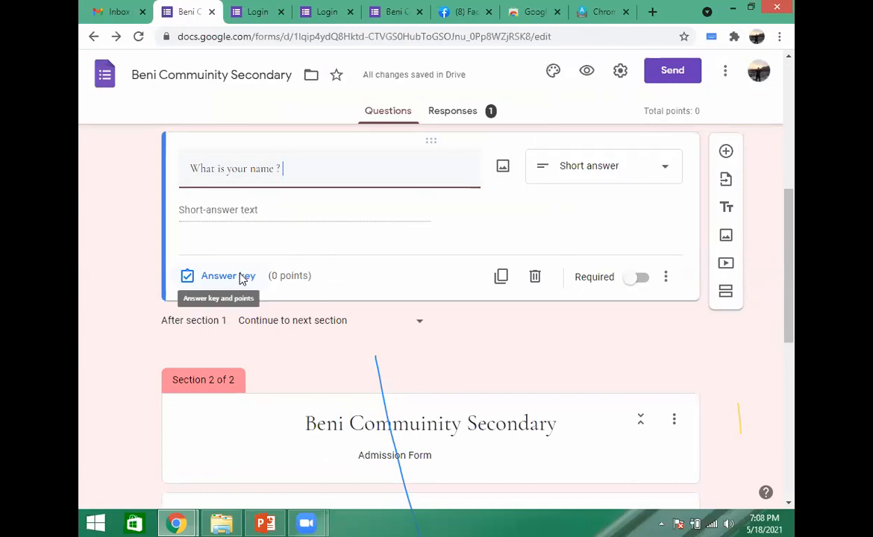
# - Set the answer key of the "What is your name ?" question to 5 points and finish editing the key
pyautogui.click(241, 278)
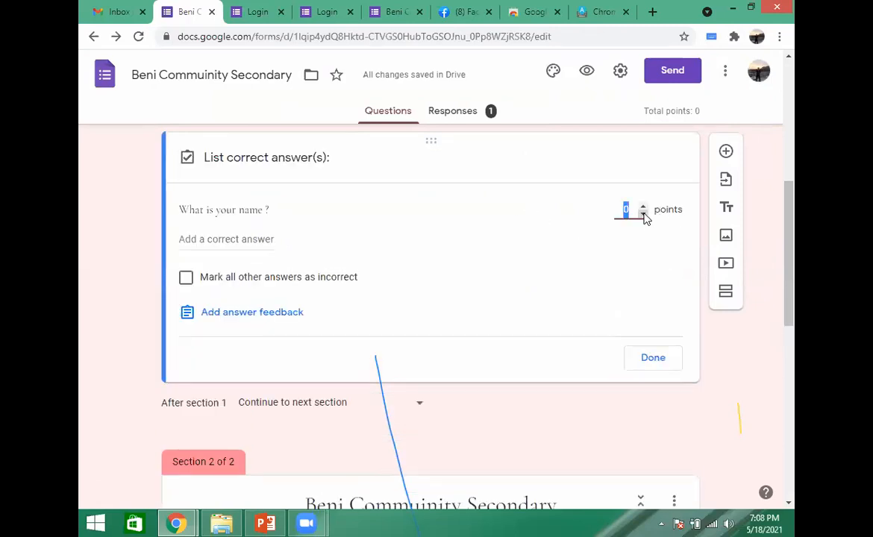
pyautogui.click(644, 207)
pyautogui.click(643, 206)
pyautogui.click(643, 206)
pyautogui.click(644, 207)
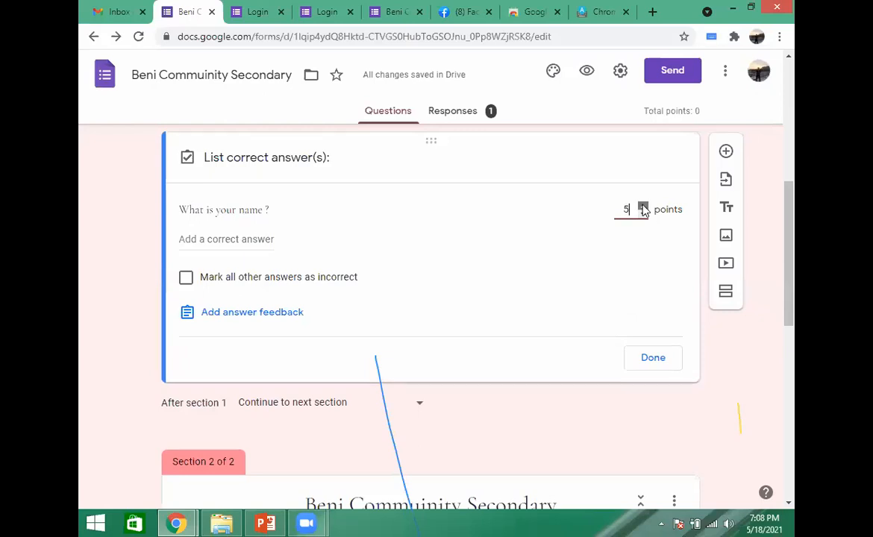
pyautogui.click(654, 359)
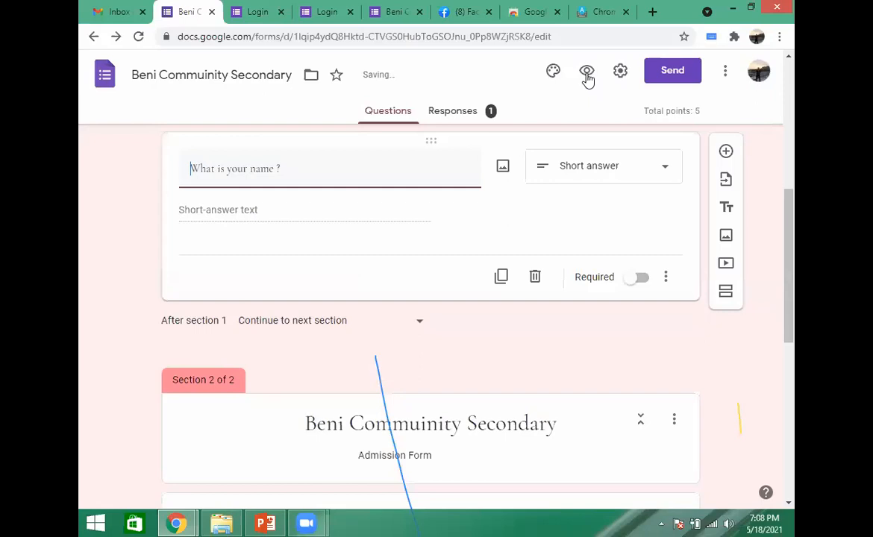
# - Preview the updated form and proceed past the Login section to the Admission Form section
pyautogui.click(588, 72)
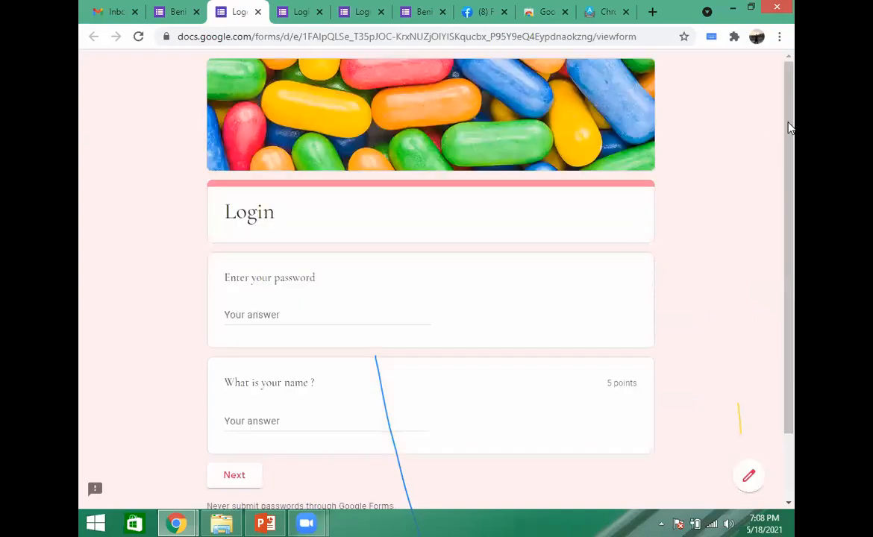
pyautogui.moveTo(793, 276); pyautogui.dragTo(793, 353)
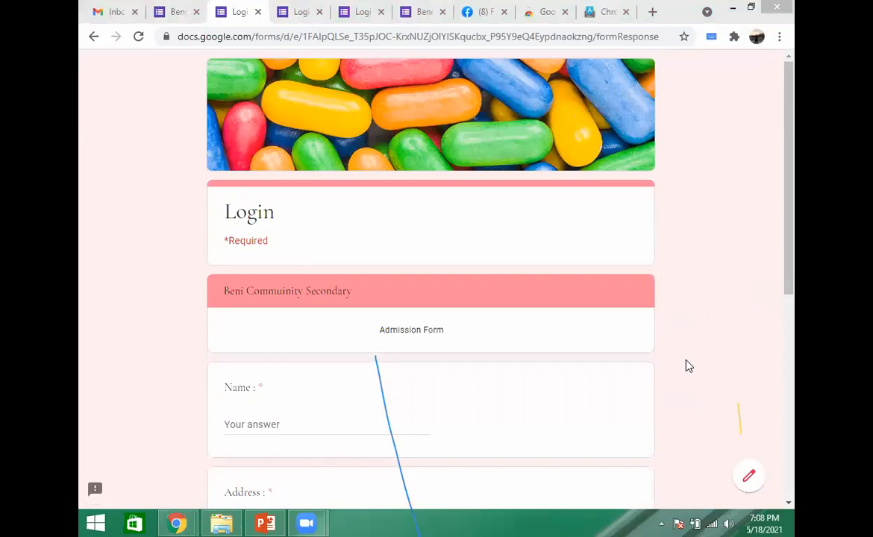
pyautogui.click(585, 41)
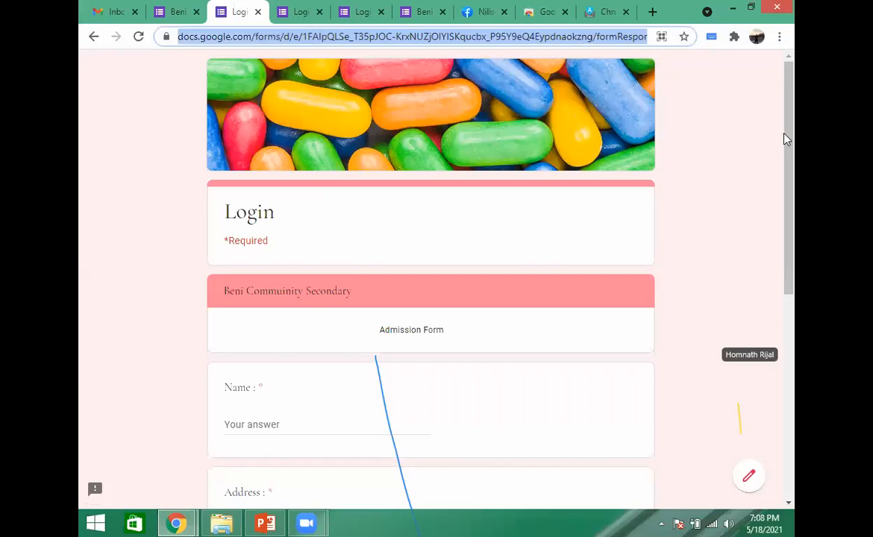
pyautogui.click(666, 105)
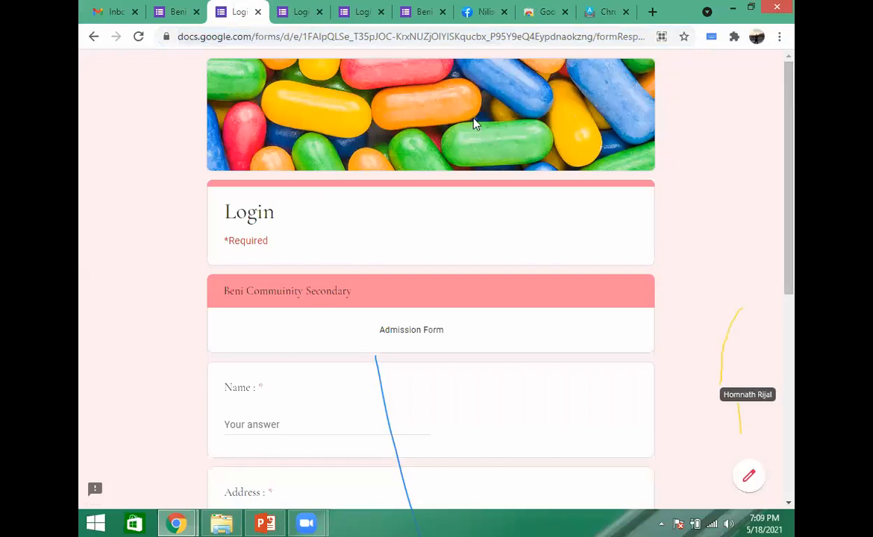
# - Go back from the Admission Form section of the preview and confirm leaving the page
pyautogui.click(94, 38)
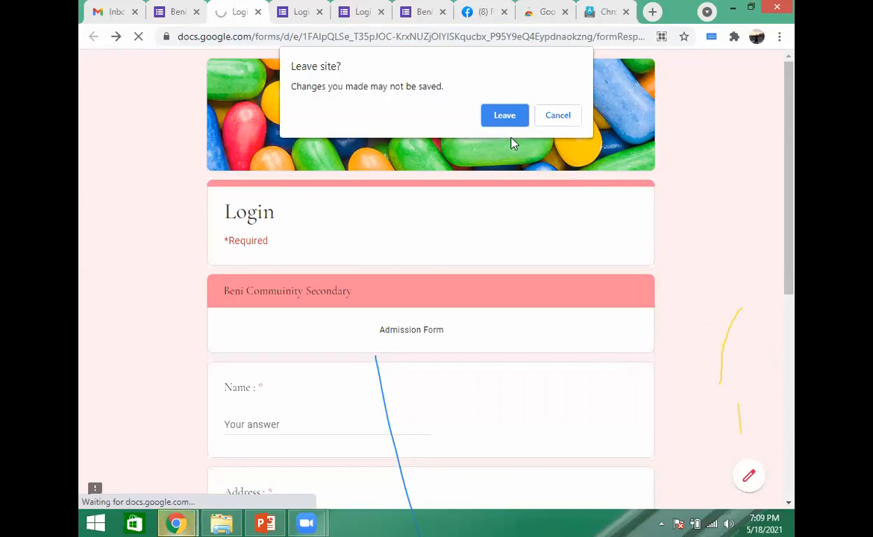
pyautogui.click(501, 115)
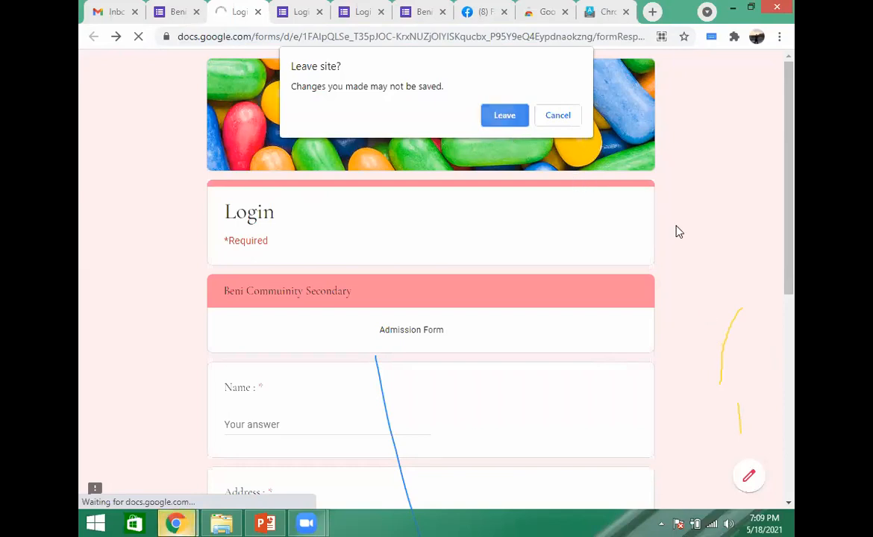